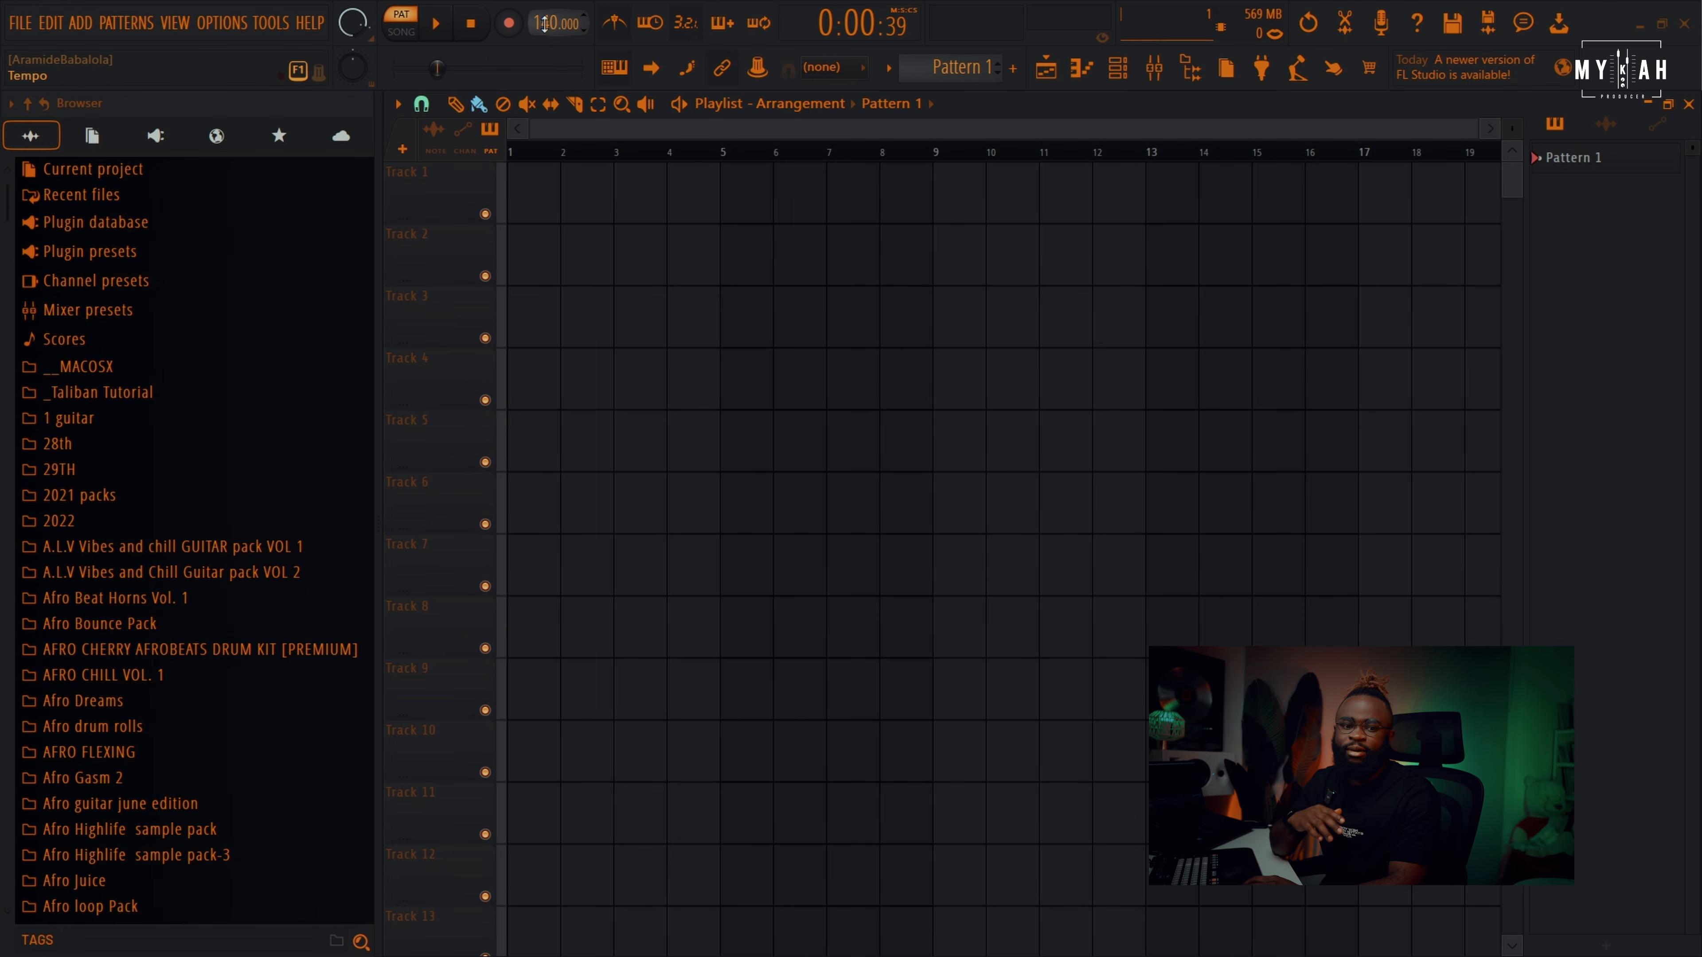
- Replace the default Sampler channel with Kontakt and load the NG.nki nylon guitar instrument into it
{"action": "left_click", "coordinate": [1117, 67]}
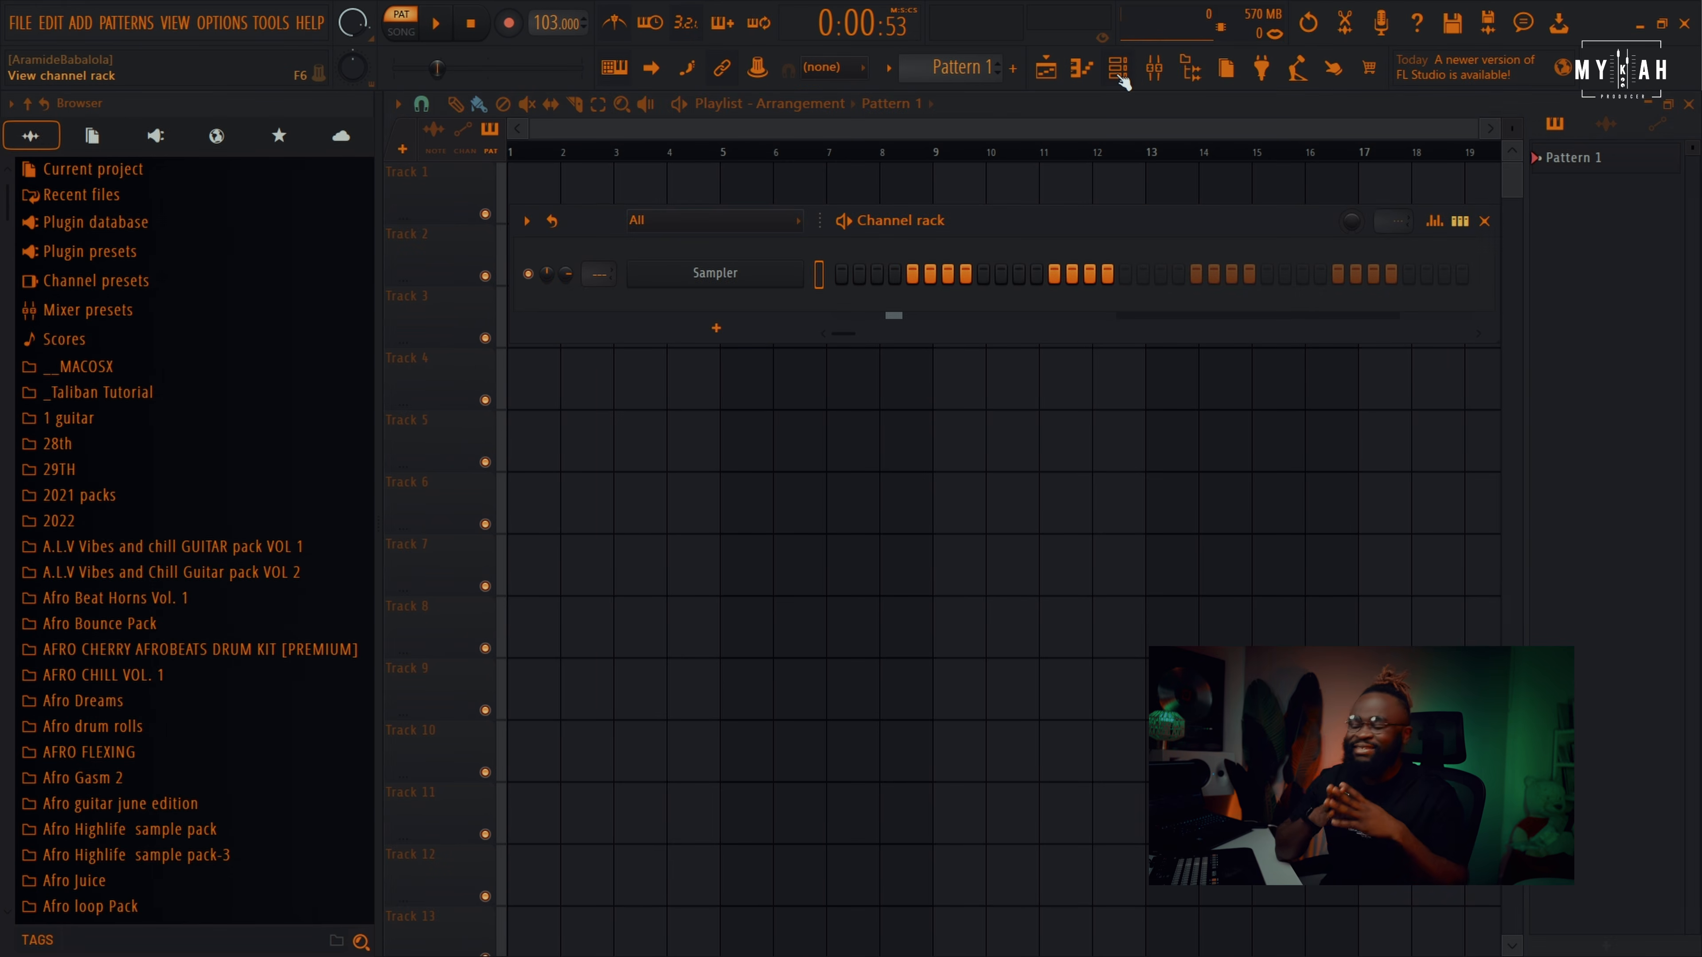
{"action": "right_click", "coordinate": [746, 275]}
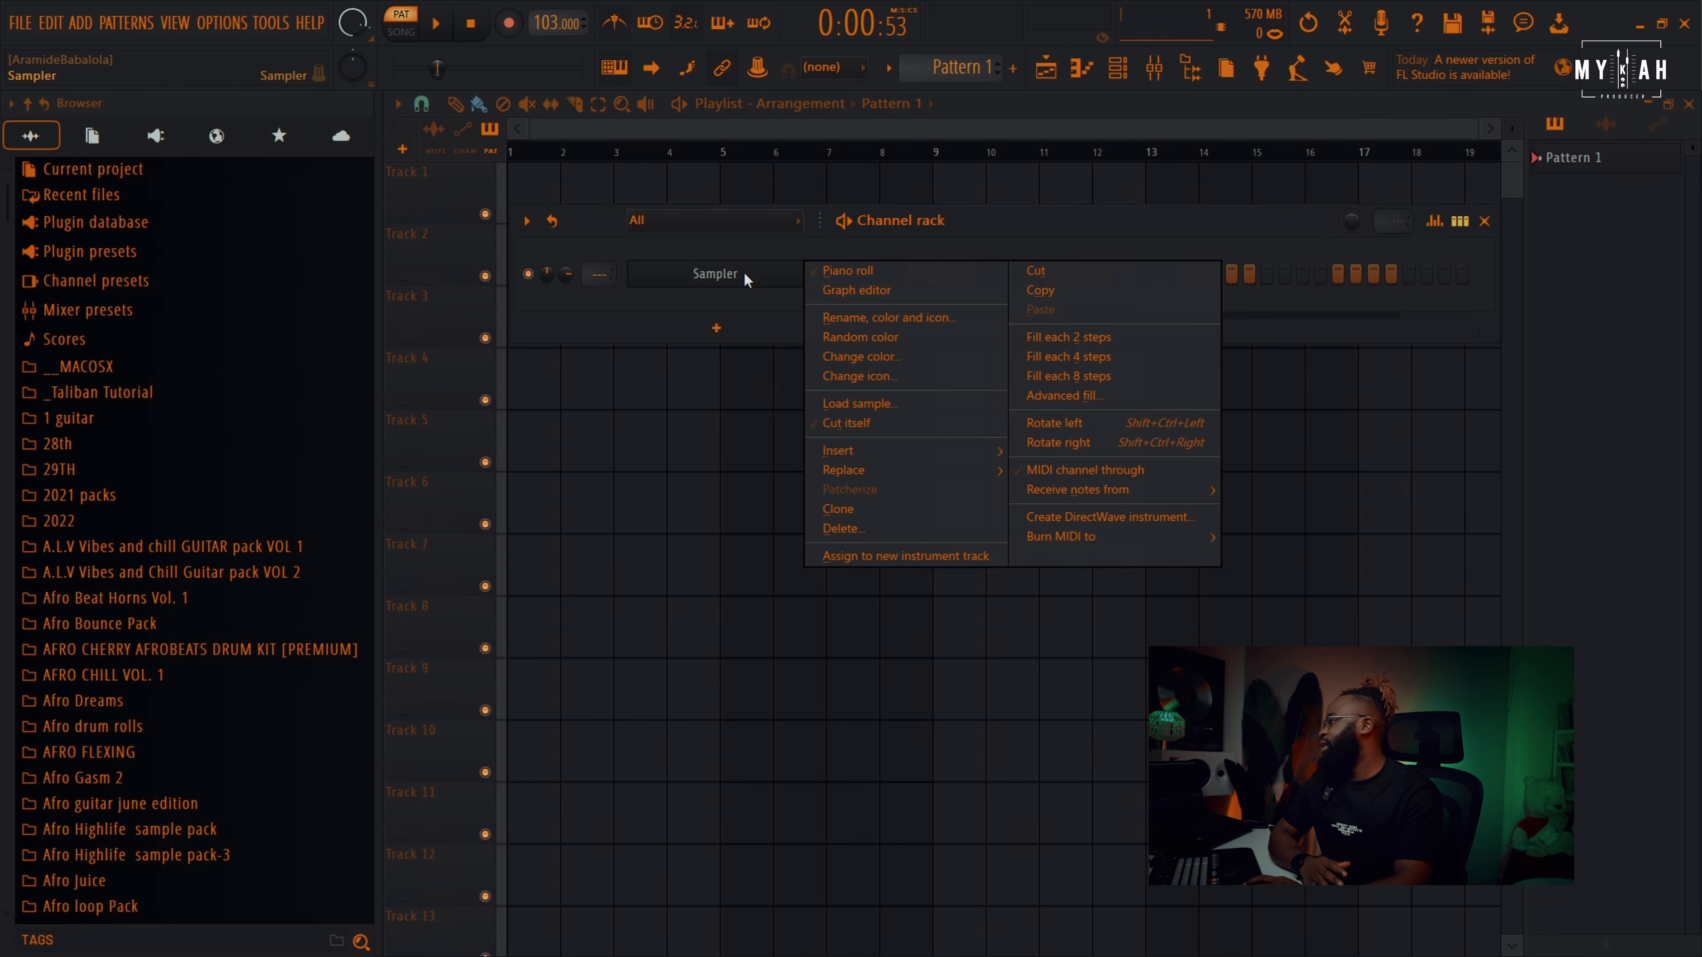
{"action": "left_click", "coordinate": [1016, 793]}
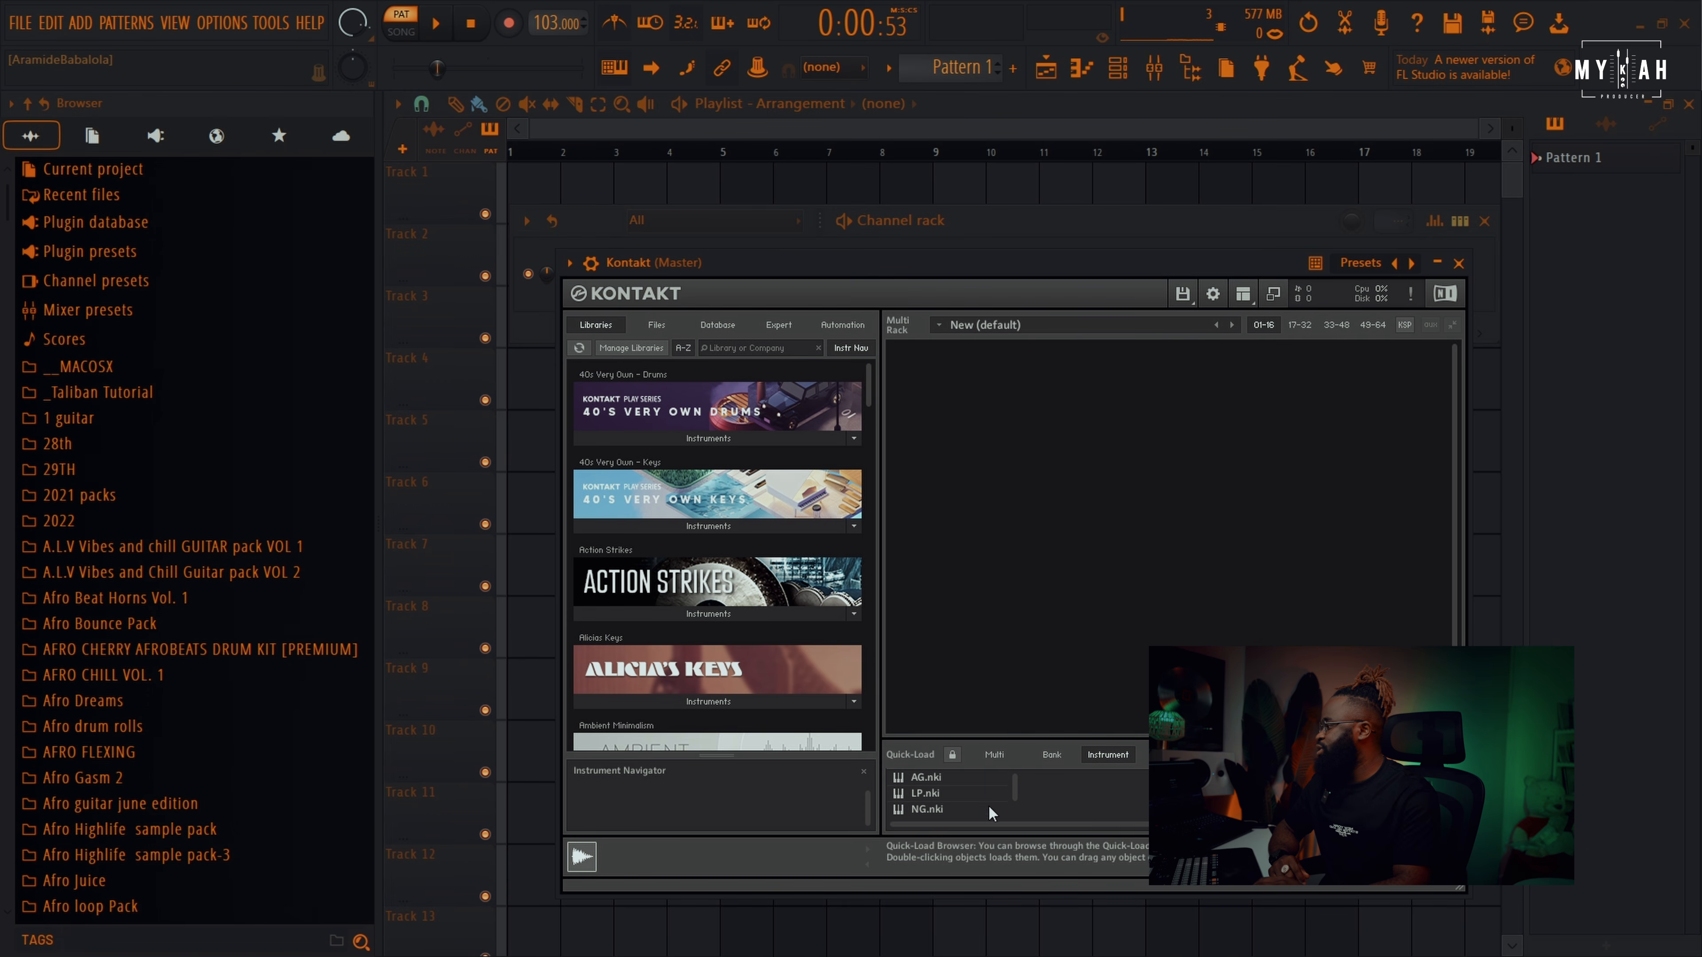
{"action": "left_click_drag", "start_coordinate": [1020, 492], "coordinate": [993, 458]}
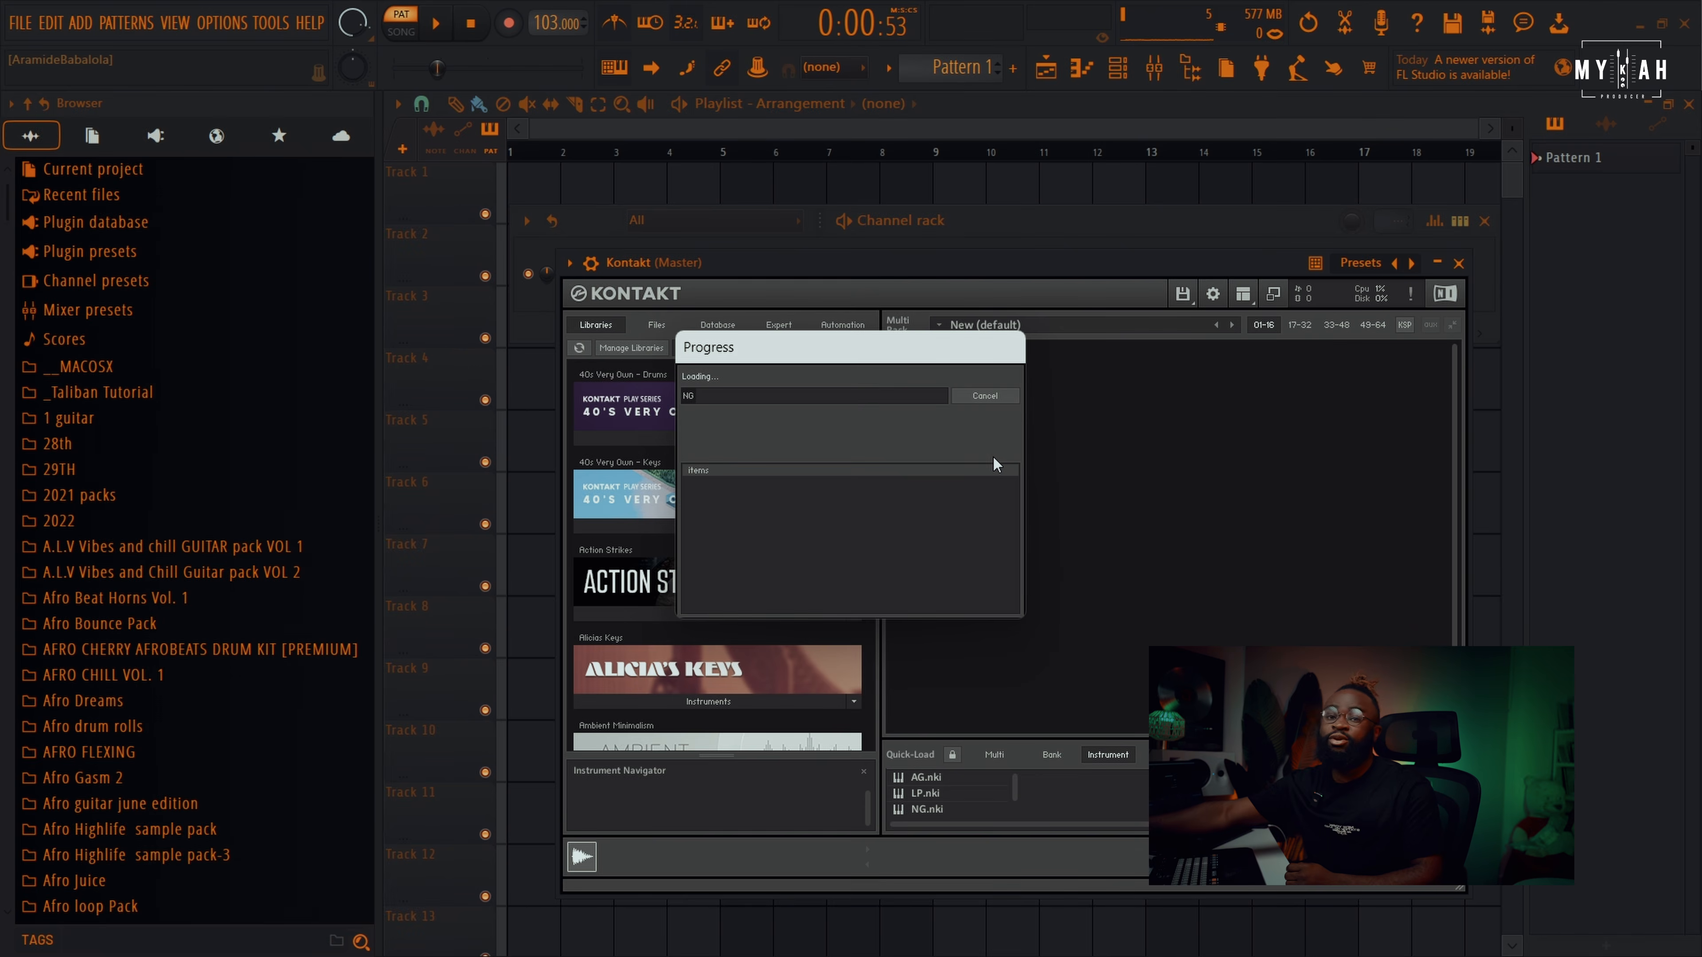
{"action": "left_click_drag", "start_coordinate": [993, 260], "coordinate": [944, 184]}
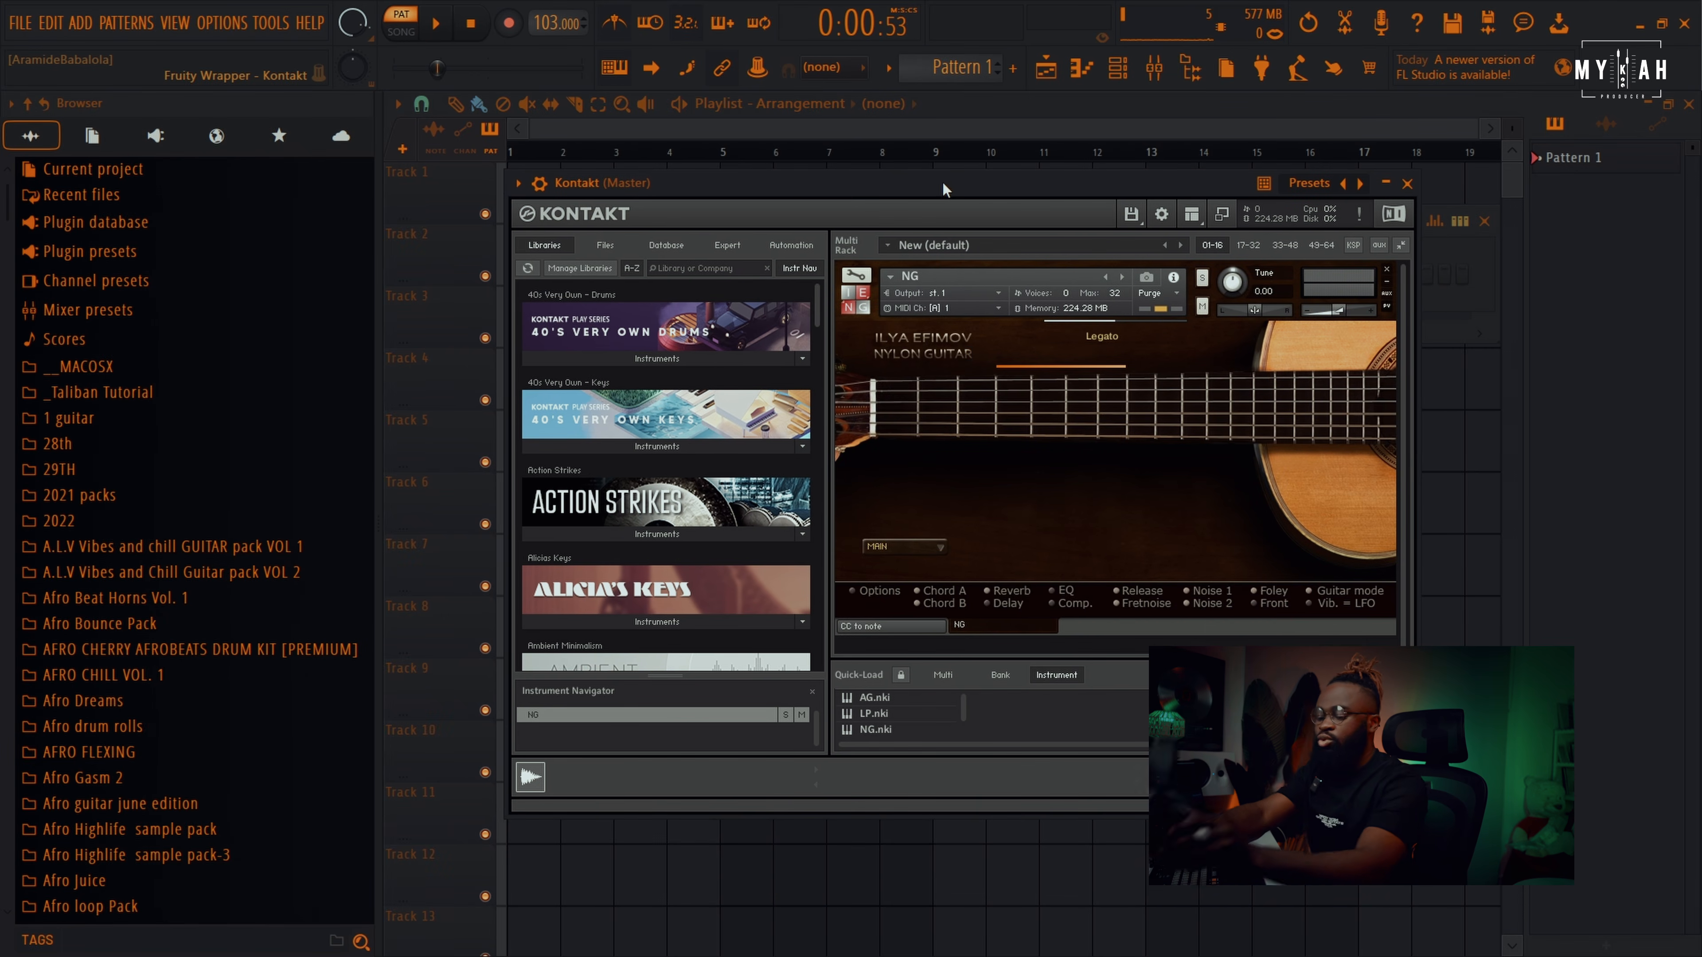
{"action": "left_click_drag", "start_coordinate": [941, 183], "coordinate": [963, 191]}
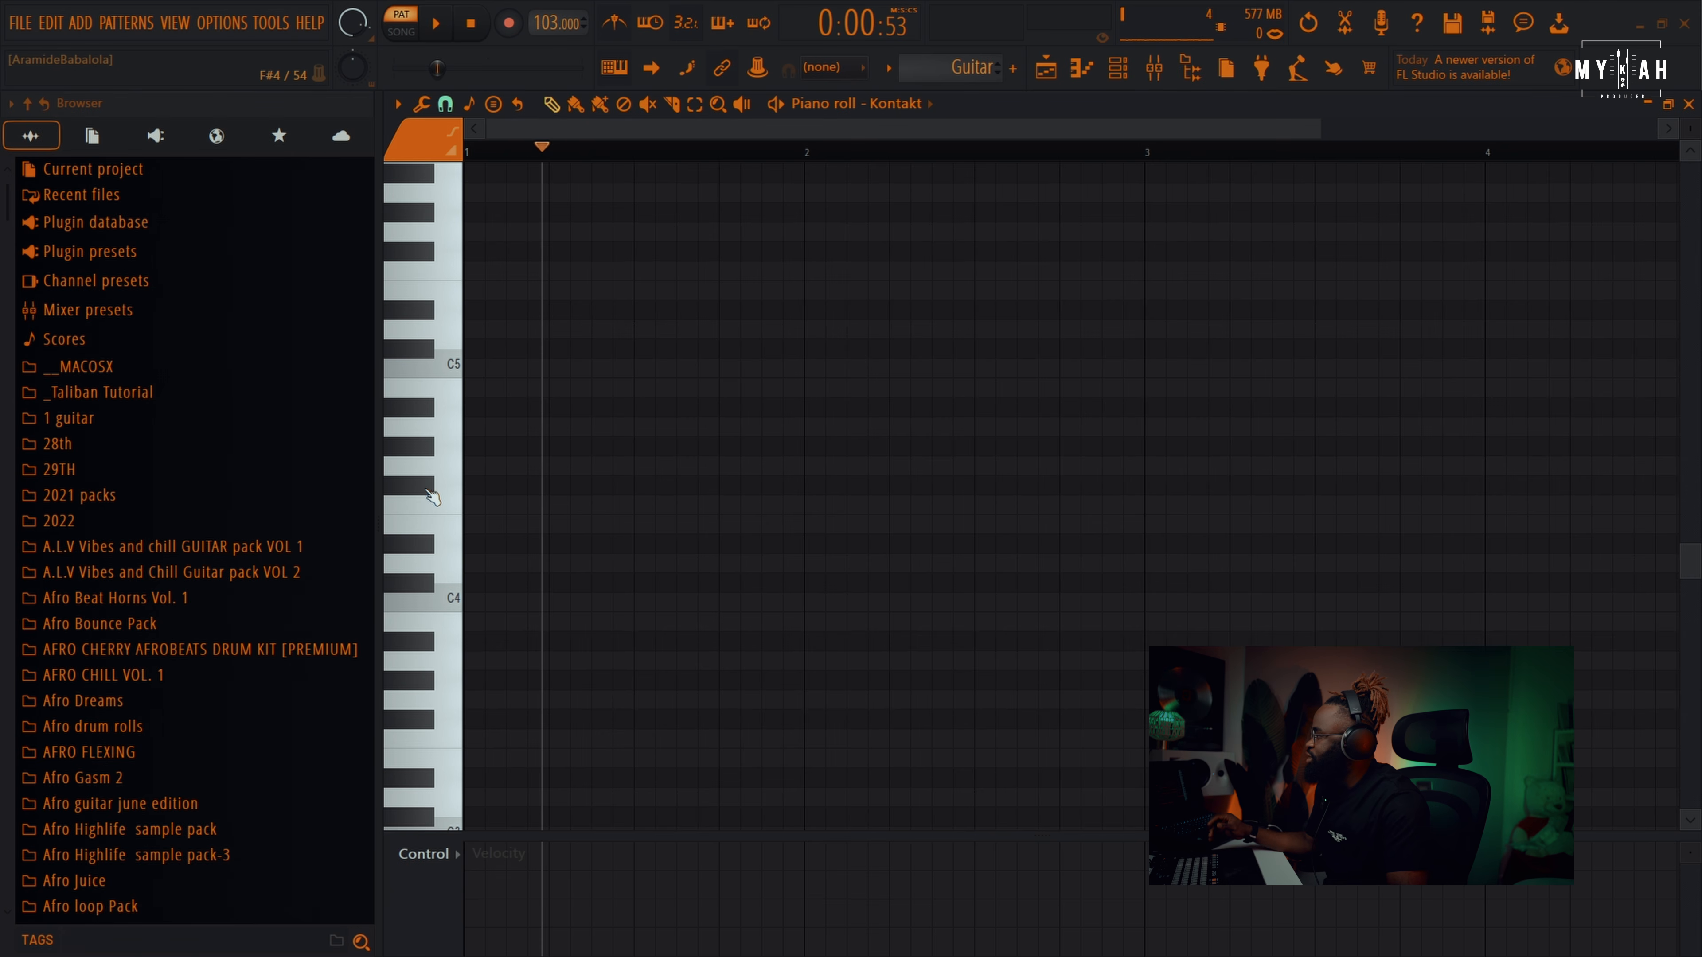
- Audition guitar notes on the piano roll keyboard and stack half-bar D#4, F#4 and B4 notes at the start of bar 1
{"action": "left_click", "coordinate": [432, 496]}
{"action": "left_click", "coordinate": [432, 496]}
{"action": "left_click_drag", "start_coordinate": [431, 449], "coordinate": [457, 397]}
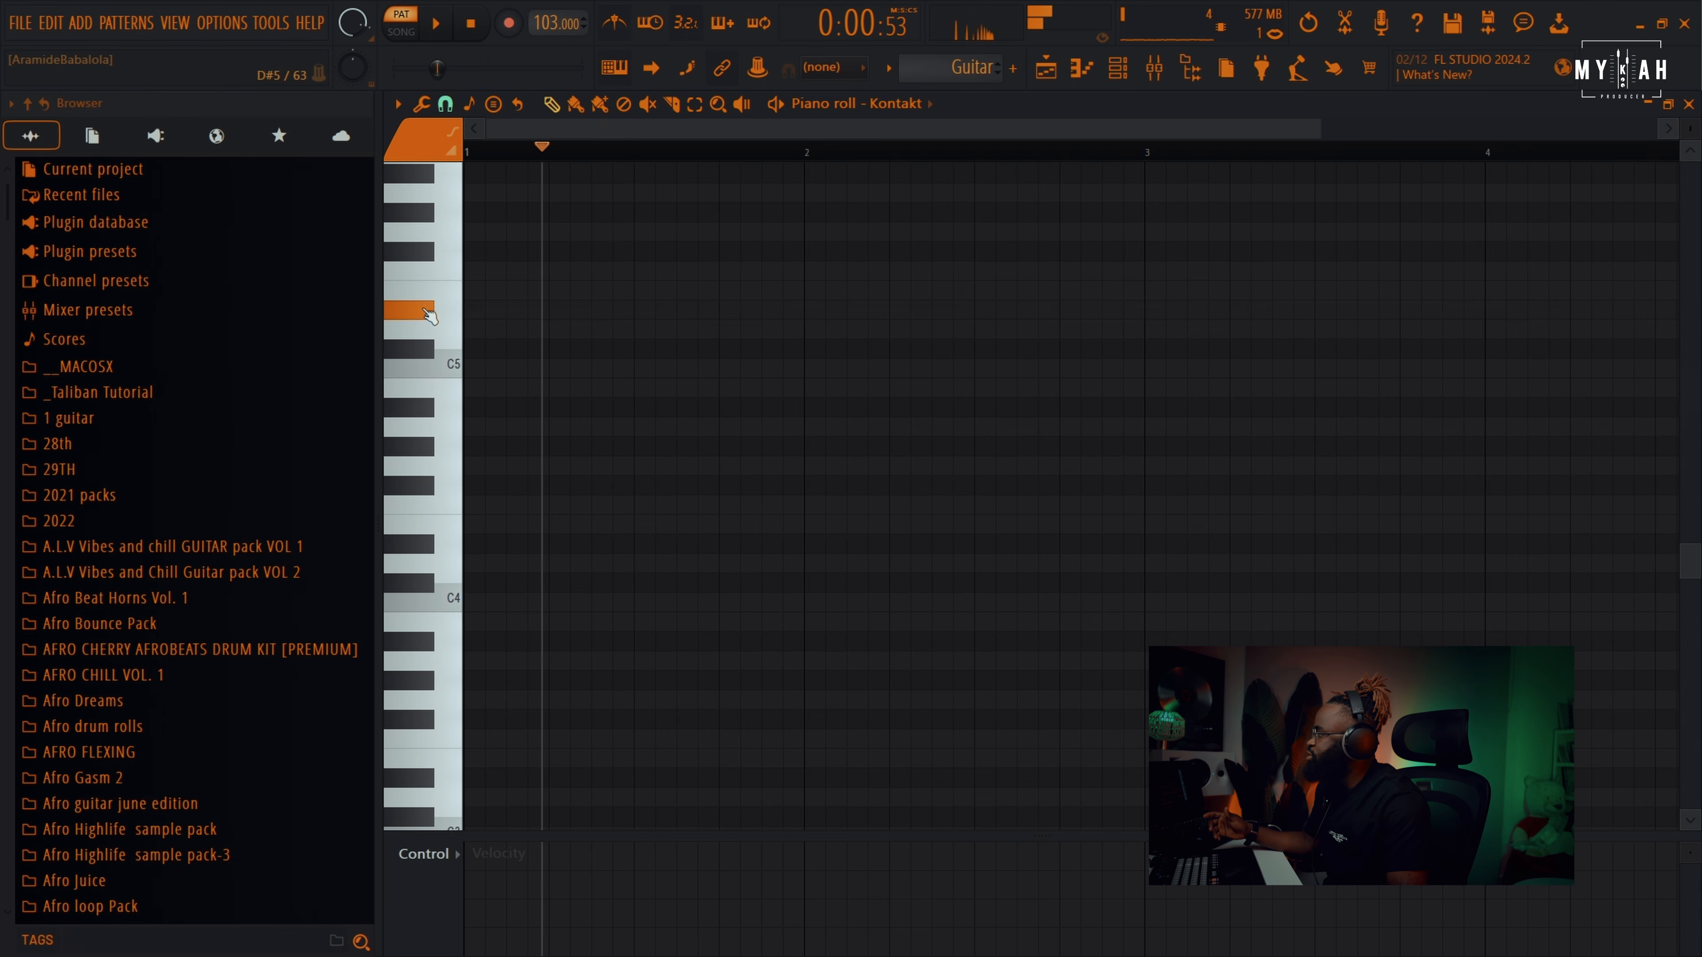
{"action": "left_click", "coordinate": [436, 271]}
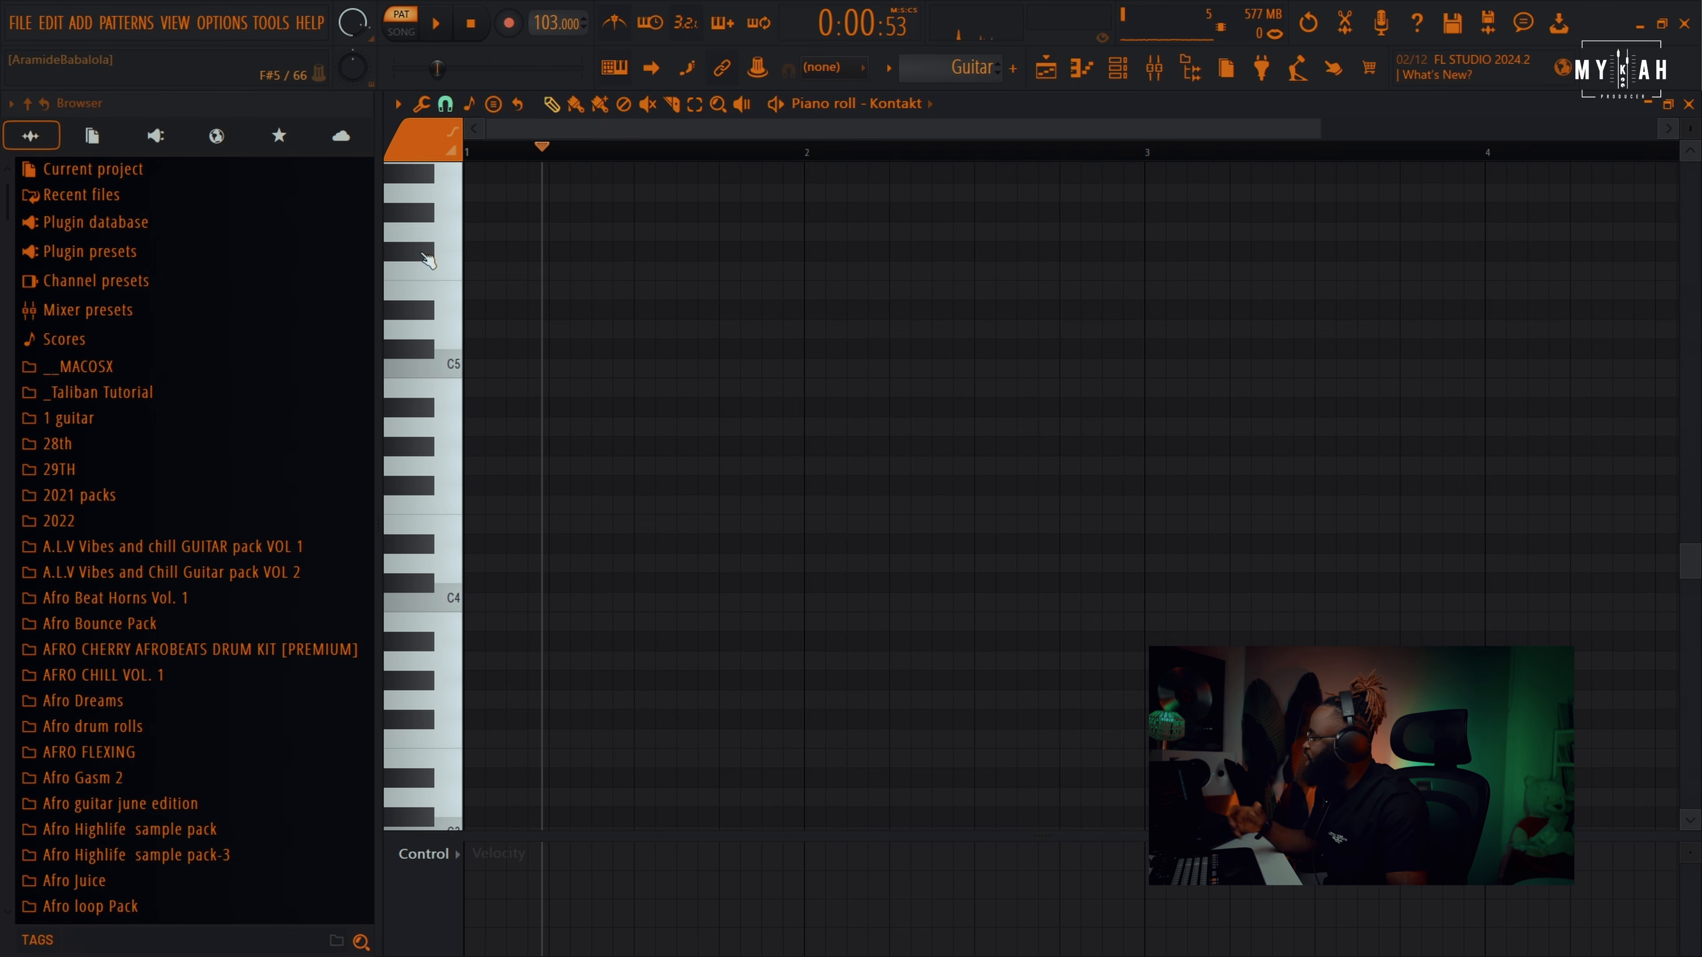
{"action": "left_click", "coordinate": [435, 550]}
{"action": "left_click", "coordinate": [435, 548]}
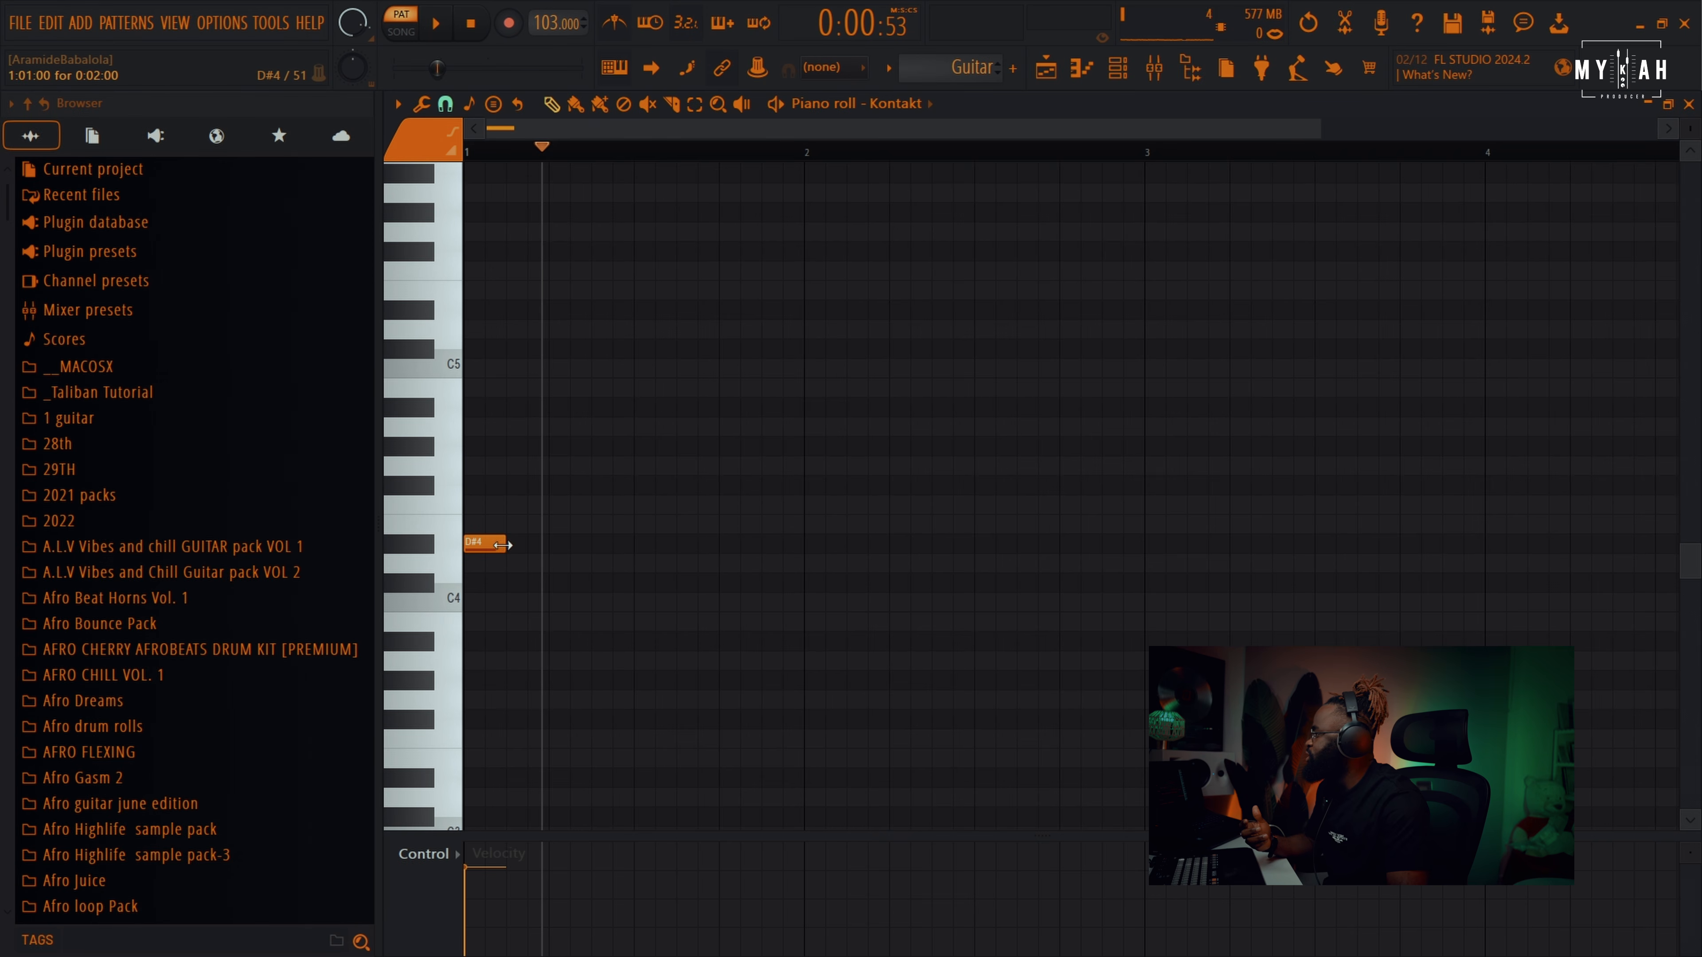
{"action": "left_click_drag", "start_coordinate": [503, 545], "coordinate": [633, 545]}
{"action": "left_click", "coordinate": [479, 485]}
{"action": "left_click", "coordinate": [479, 407]}
{"action": "key", "text": "space"}
{"action": "key", "text": "space"}
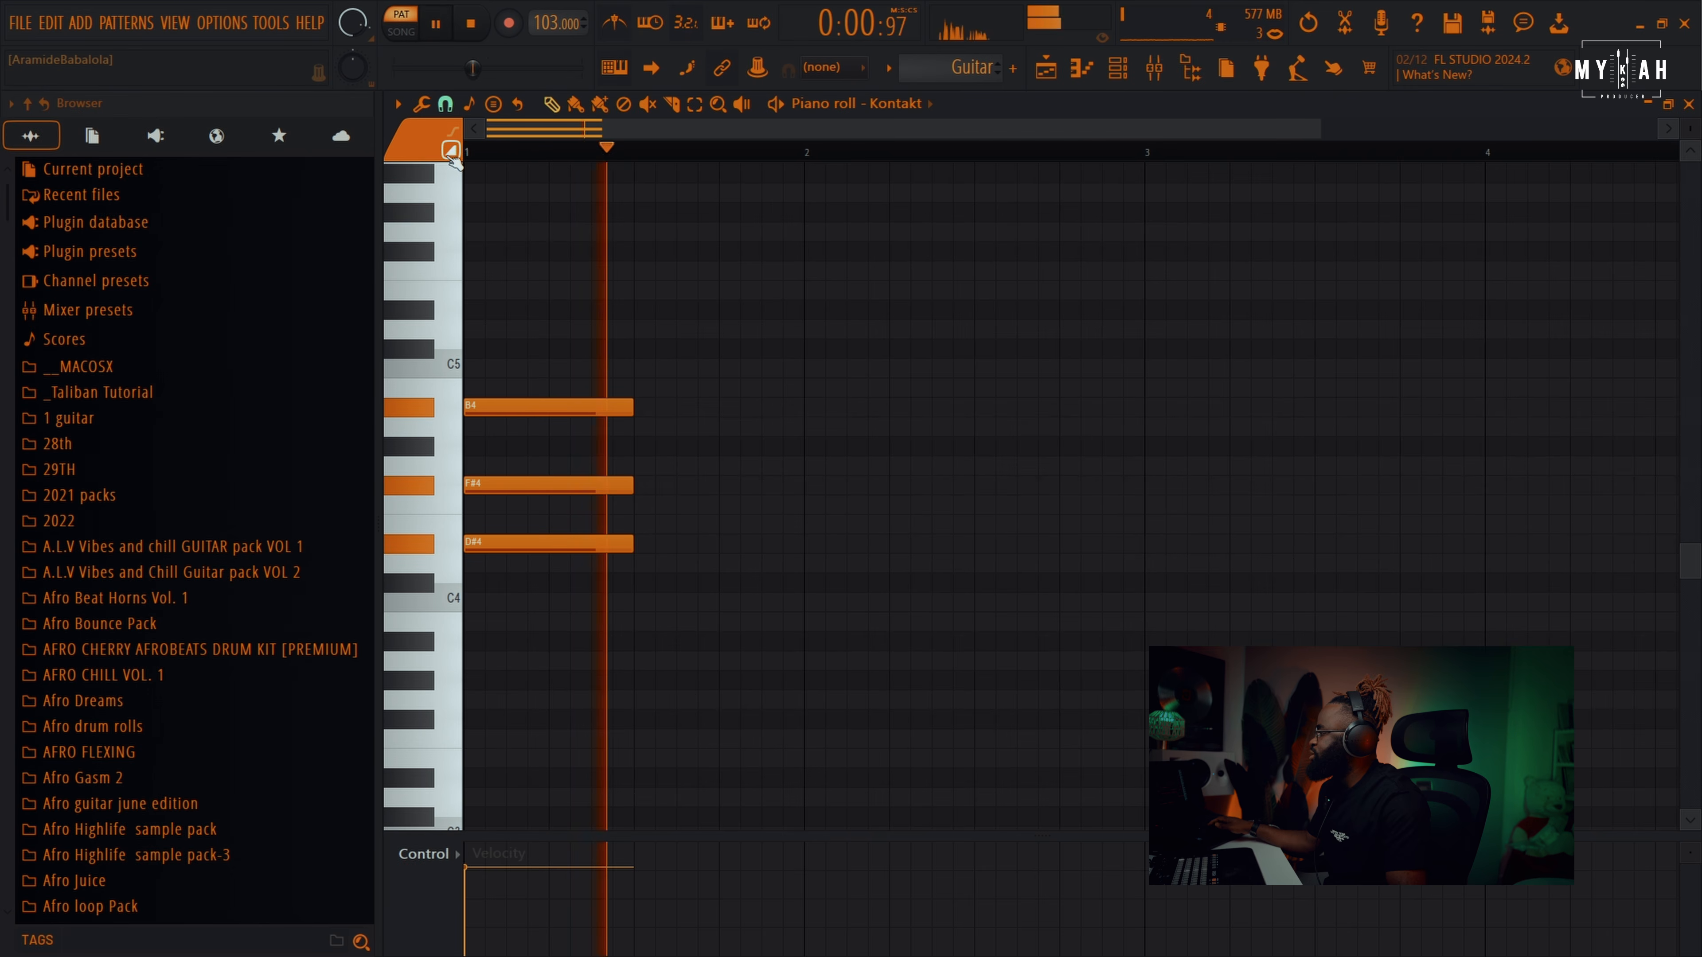
{"action": "key", "text": "space"}
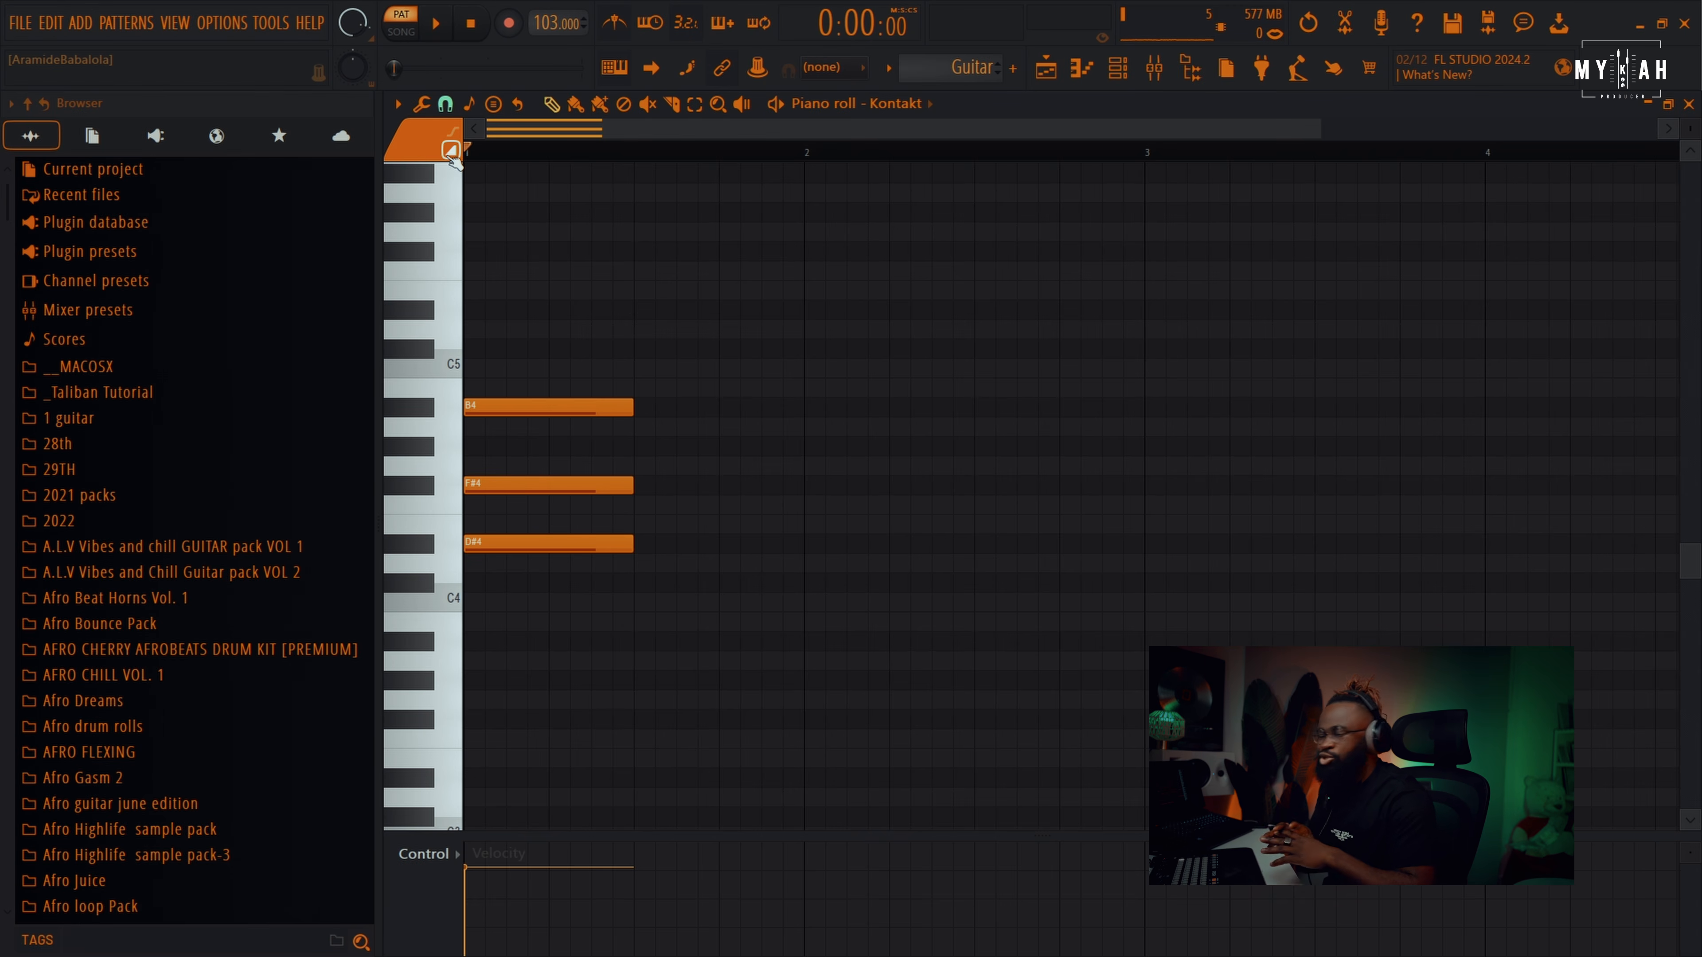
- Remove F#4 from the chord, start B4 on step 3 and add a C#5 on step 2 of bar 1
{"action": "right_click", "coordinate": [510, 485]}
{"action": "left_click_drag", "start_coordinate": [468, 407], "coordinate": [508, 407]}
{"action": "left_click_drag", "start_coordinate": [521, 351], "coordinate": [500, 342]}
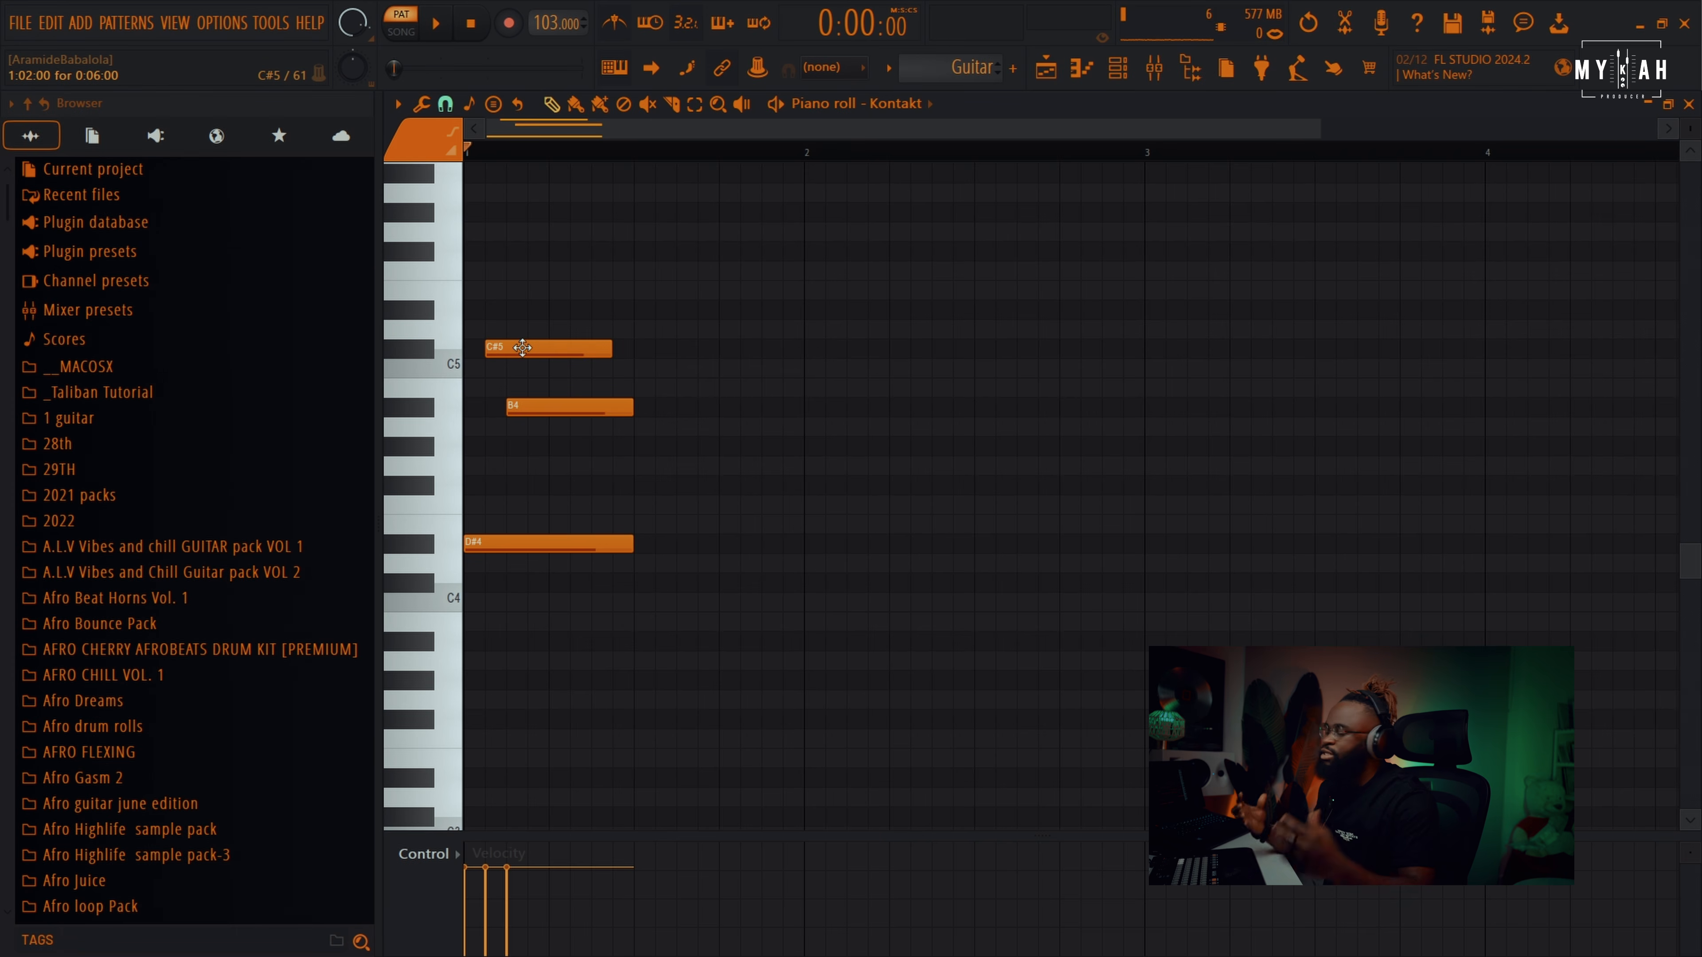
- Add short C#6, D#6 and F#6 notes as a quick upward run around steps 3 and 4, with D#6 slightly before F#6
{"action": "left_click", "coordinate": [520, 290]}
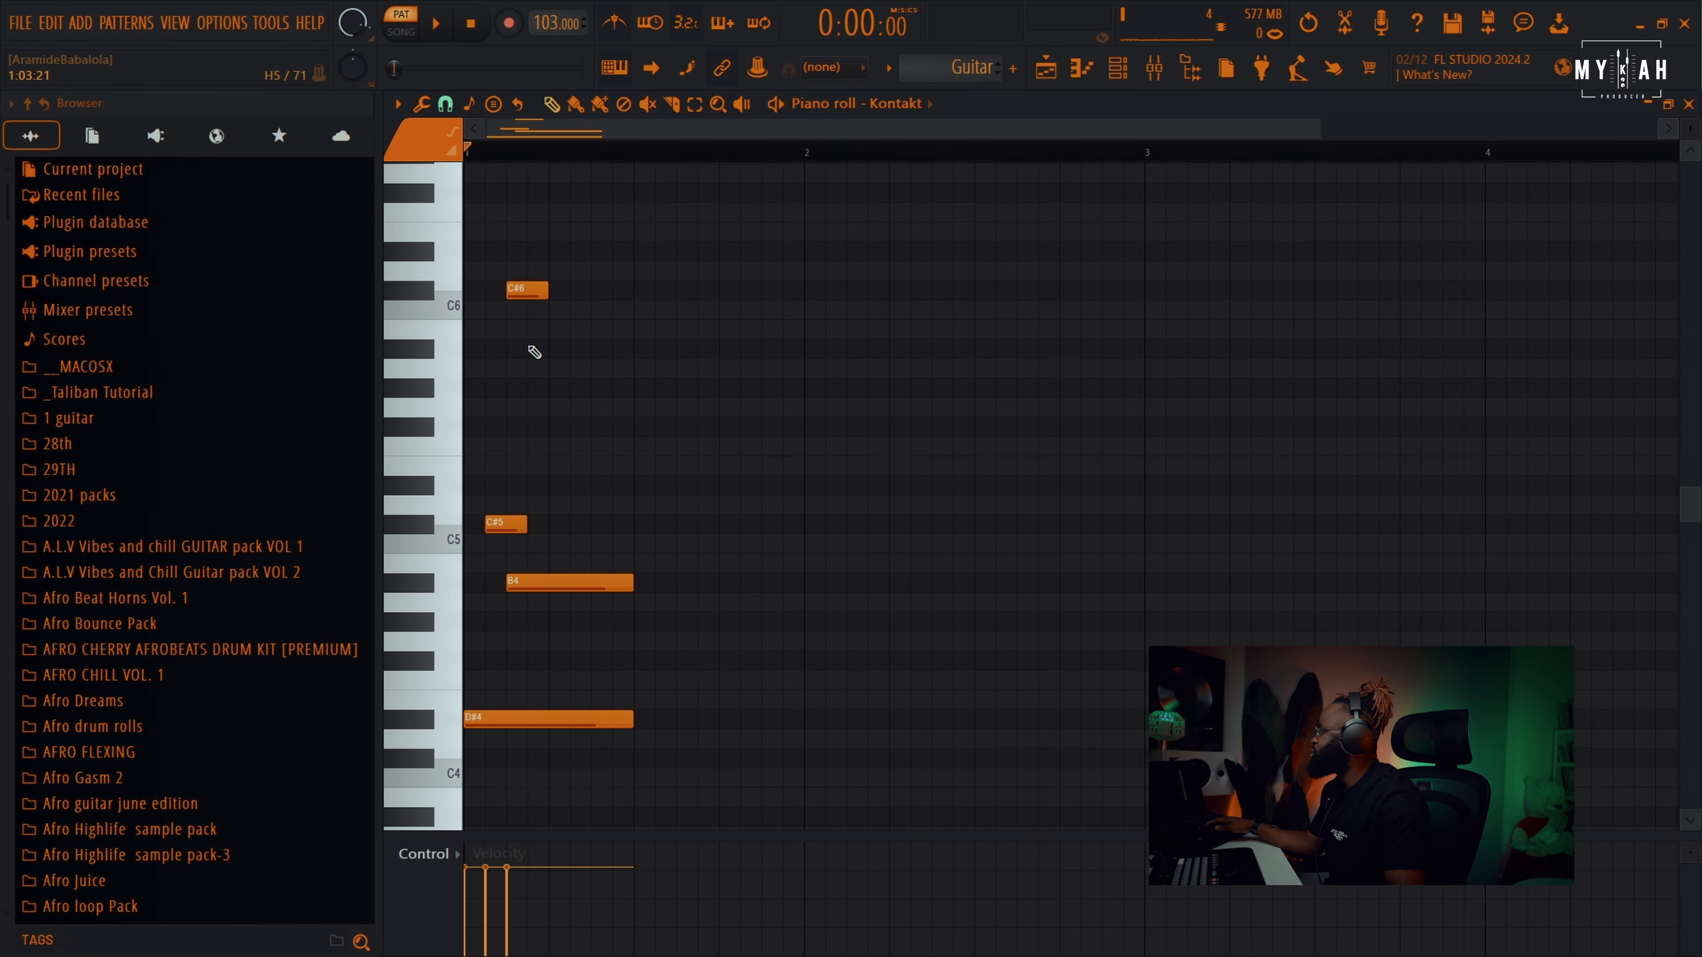
{"action": "scroll", "coordinate": [548, 370], "scroll_direction": "up", "scroll_amount": 3}
{"action": "left_click", "coordinate": [539, 367]}
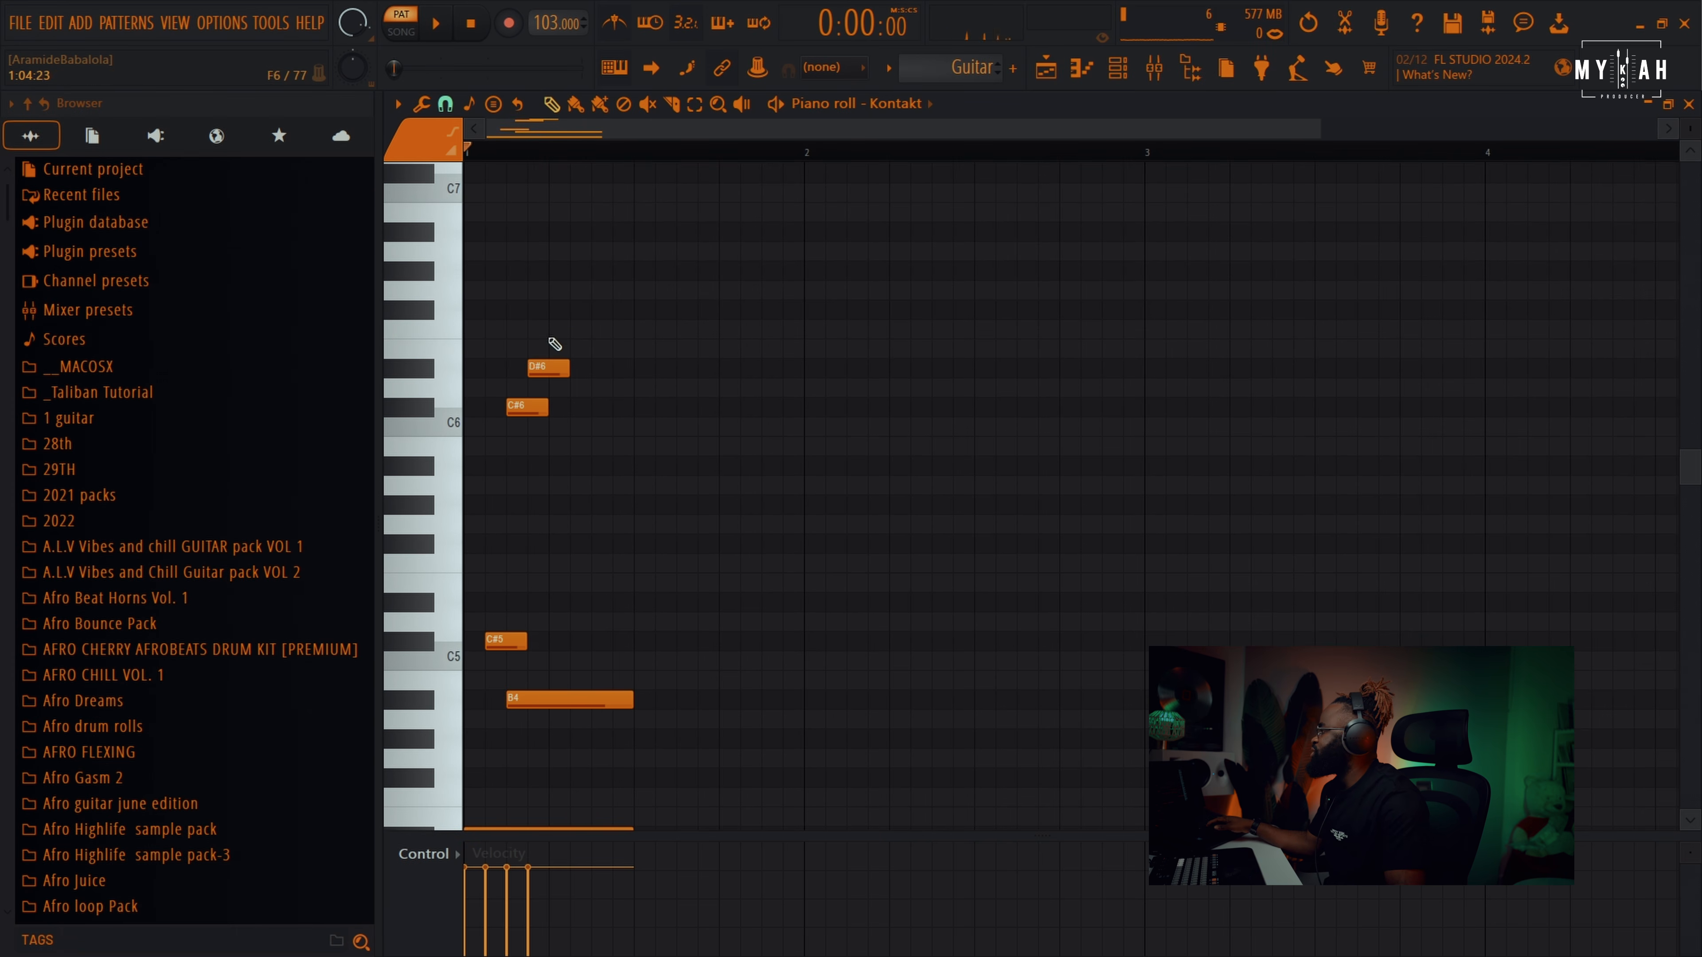
{"action": "left_click", "coordinate": [532, 310]}
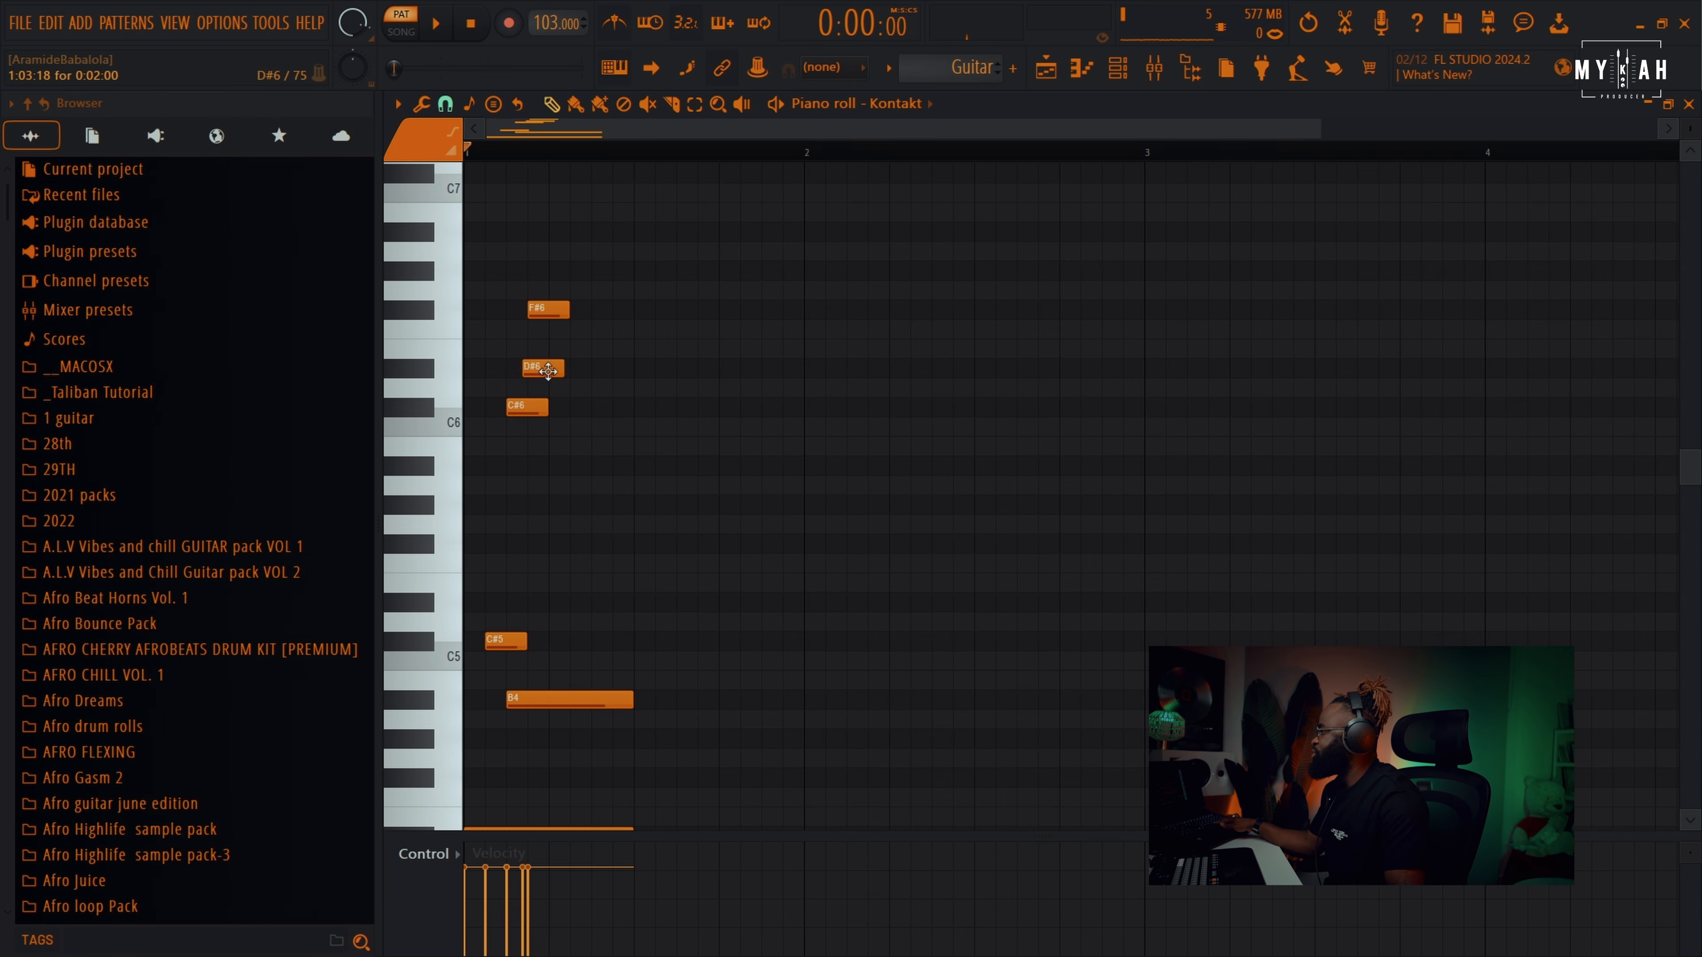
- Add a three-step B5 on step 6, and shorten the held B4 with a one-step B4 repeat on step 8
{"action": "key", "text": "space"}
{"action": "left_click", "coordinate": [577, 464]}
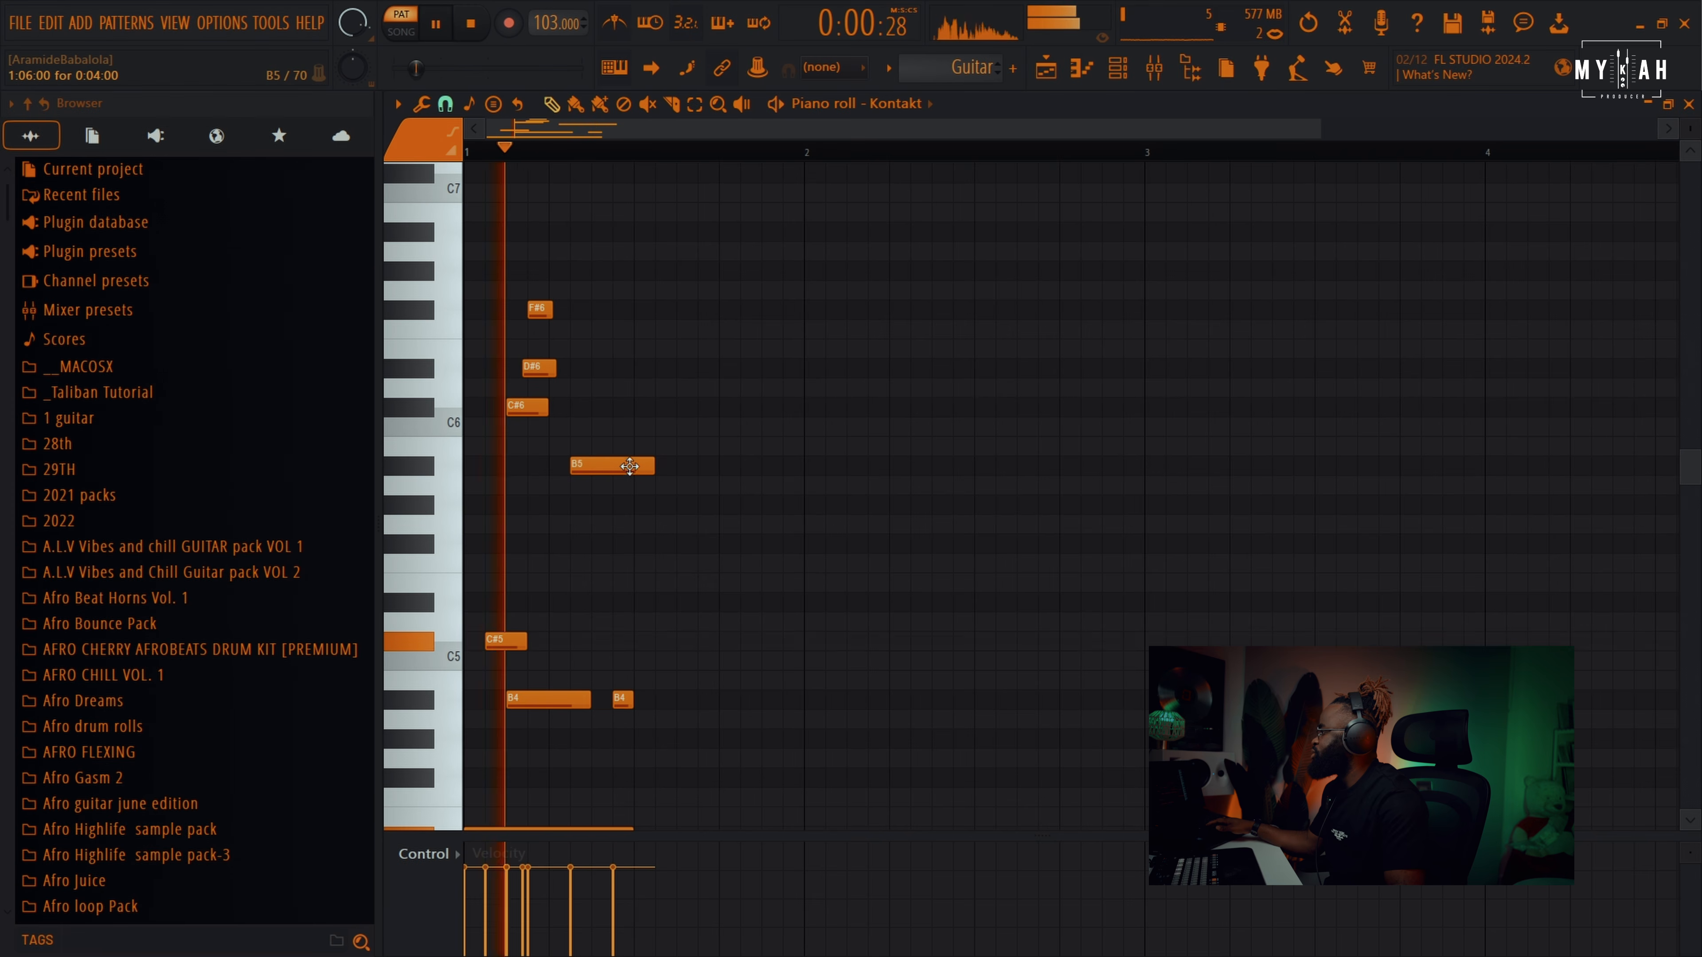
{"action": "left_click_drag", "start_coordinate": [647, 472], "coordinate": [632, 469]}
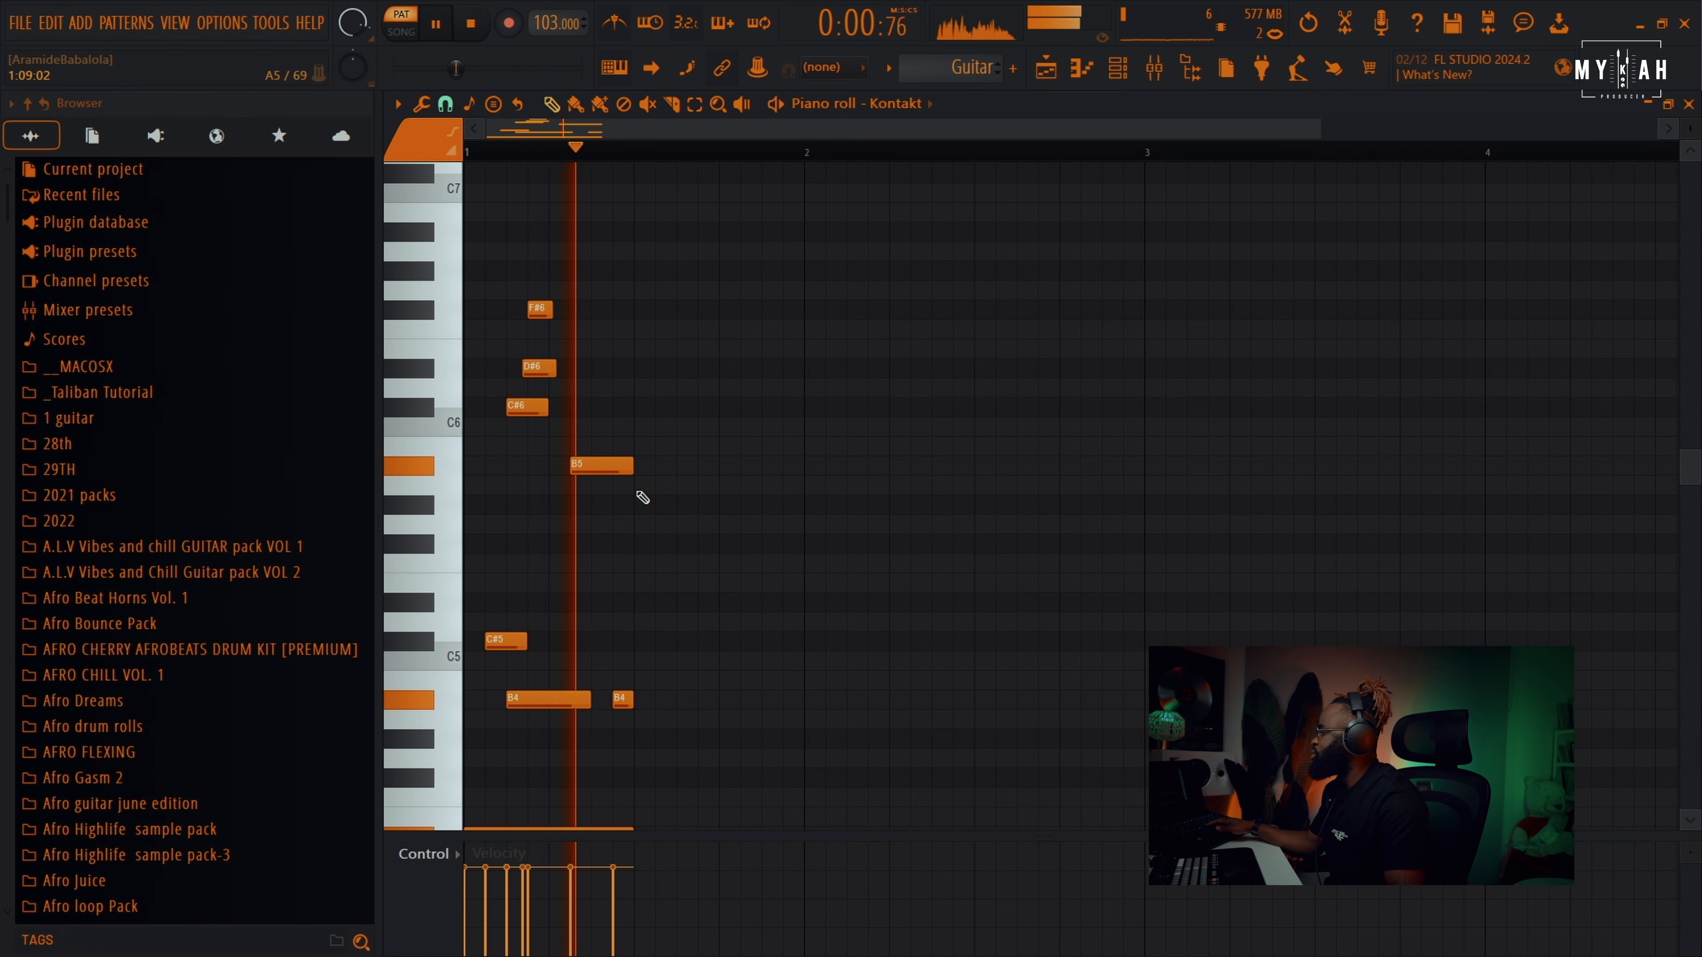
{"action": "key", "text": "space"}
- Trim D#6 to a very short grace note, stretch F#6 to about five steps, and play back the phrase
{"action": "scroll", "coordinate": [549, 311], "scroll_direction": "down", "scroll_amount": 1}
{"action": "mouse_move", "coordinate": [552, 309]}
{"action": "left_mouse_down"}
{"action": "mouse_move", "coordinate": [638, 309]}
{"action": "mouse_move", "coordinate": [533, 311]}
{"action": "left_mouse_up"}
{"action": "key", "text": "space"}
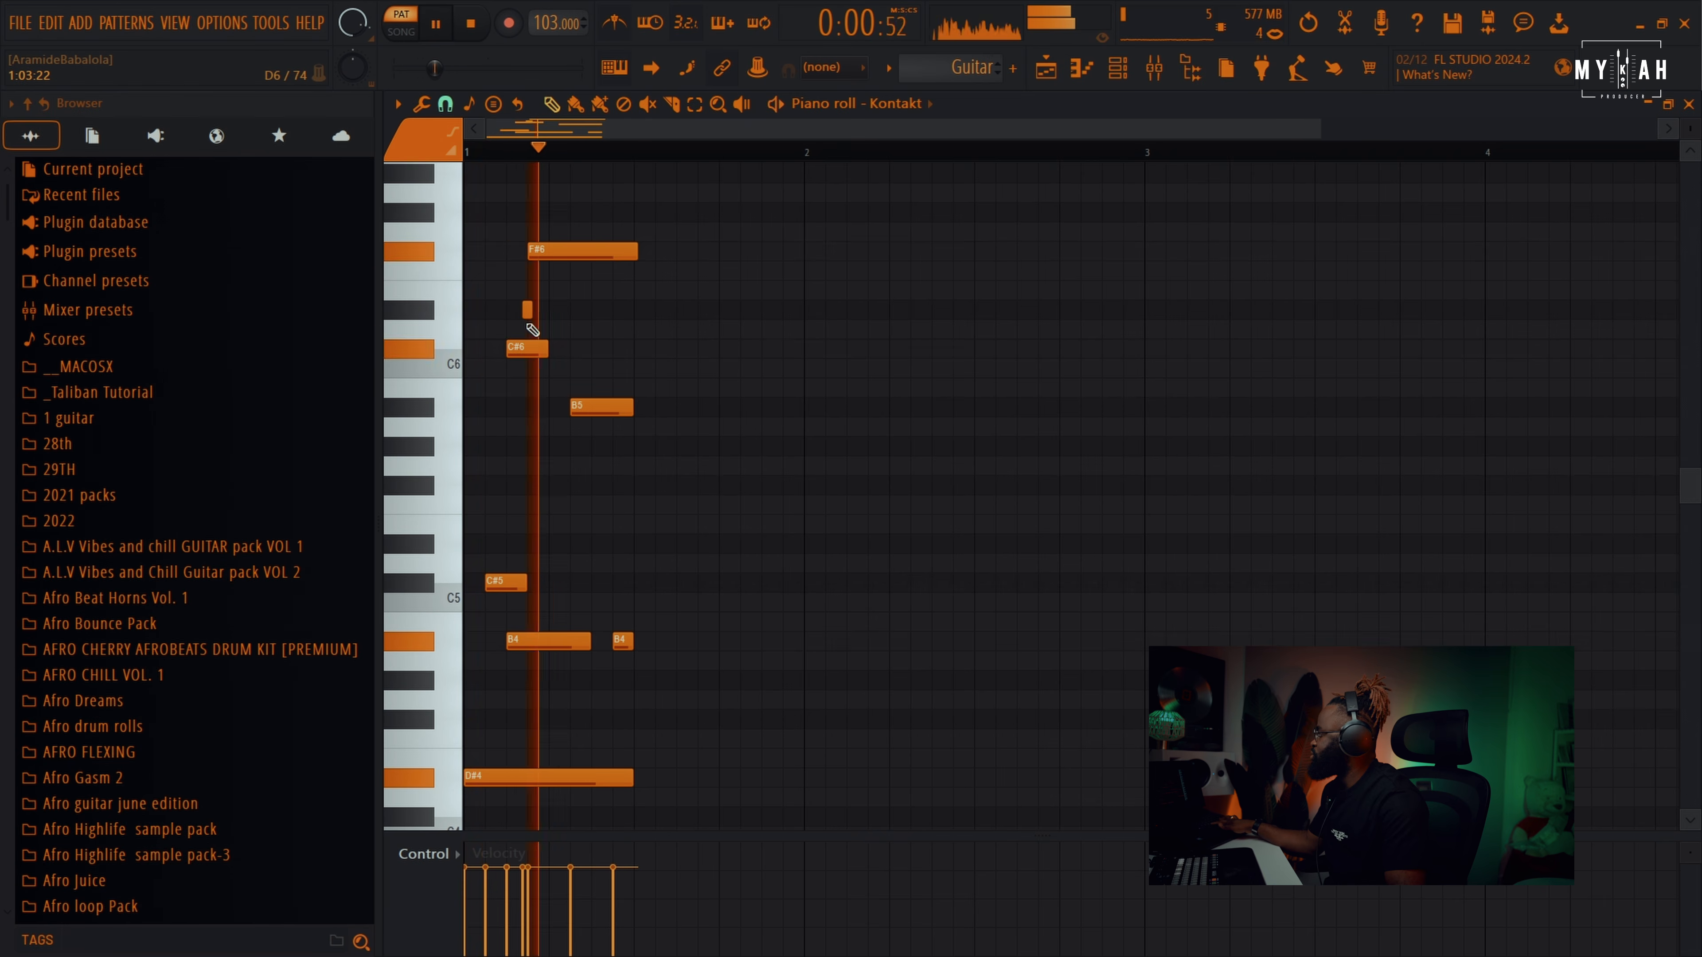
{"action": "key", "text": "space"}
{"action": "key", "text": "space"}
{"action": "key", "text": "space"}
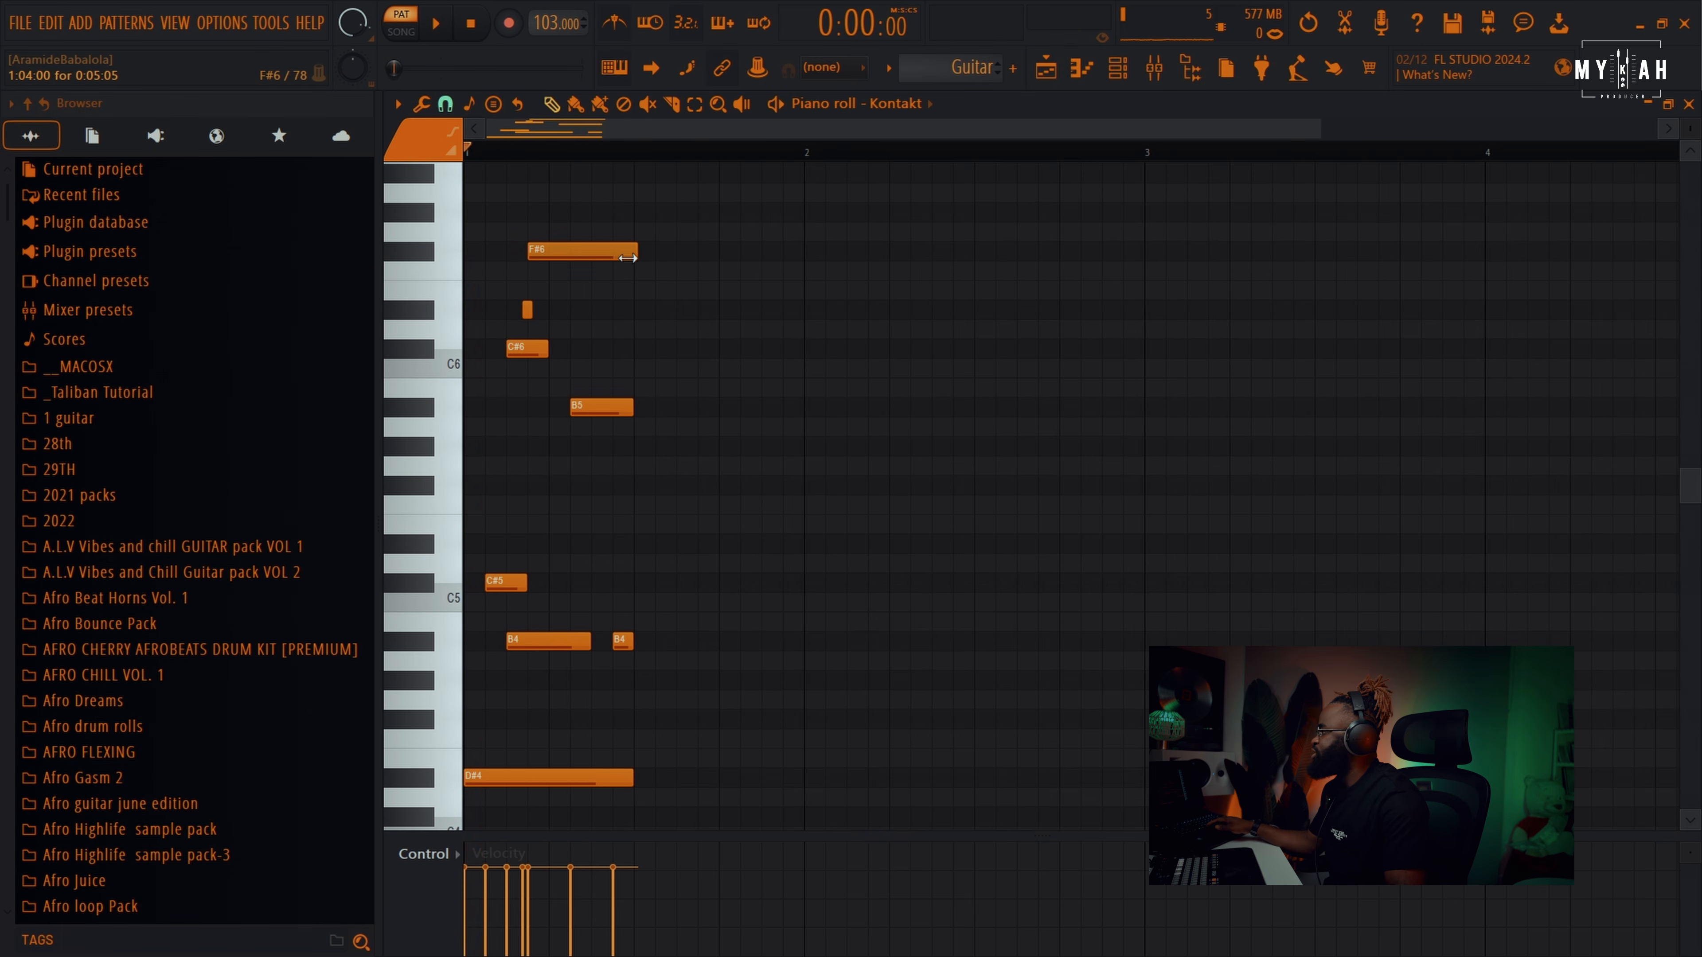
{"action": "key", "text": "space"}
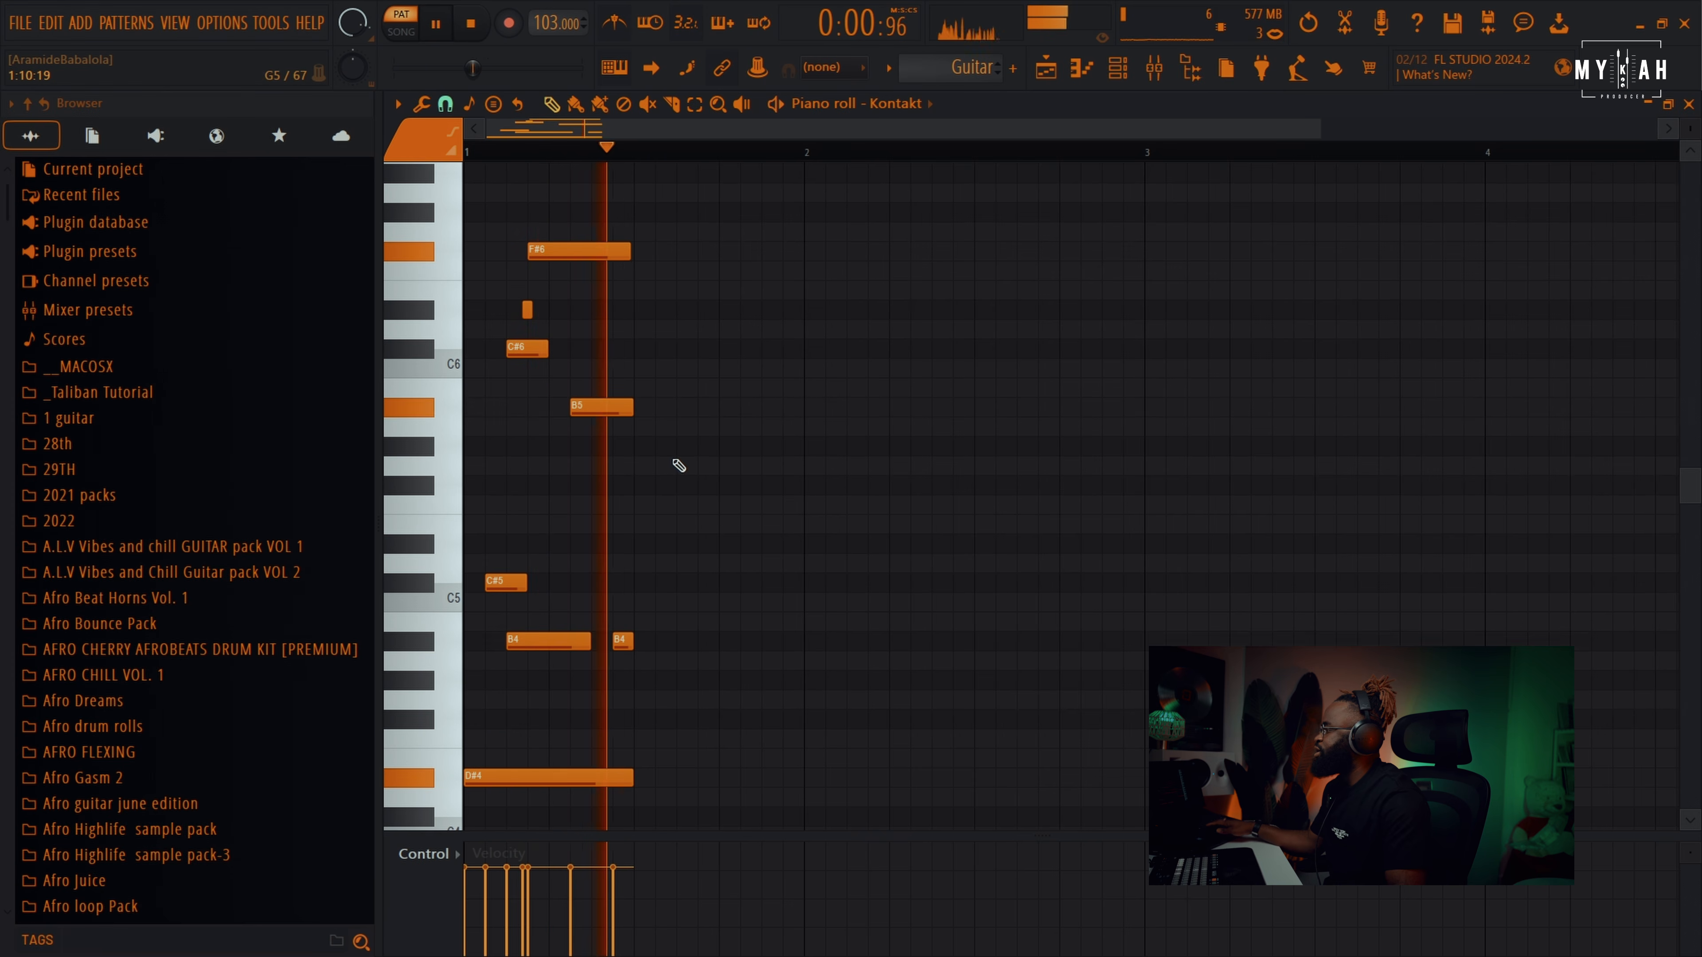
{"action": "key", "text": "space"}
- Add staggered G#4, H4 and F#5 notes on steps 9, 10 and 11, held to around the end of bar 1
{"action": "scroll", "coordinate": [679, 466], "scroll_direction": "down", "scroll_amount": 2}
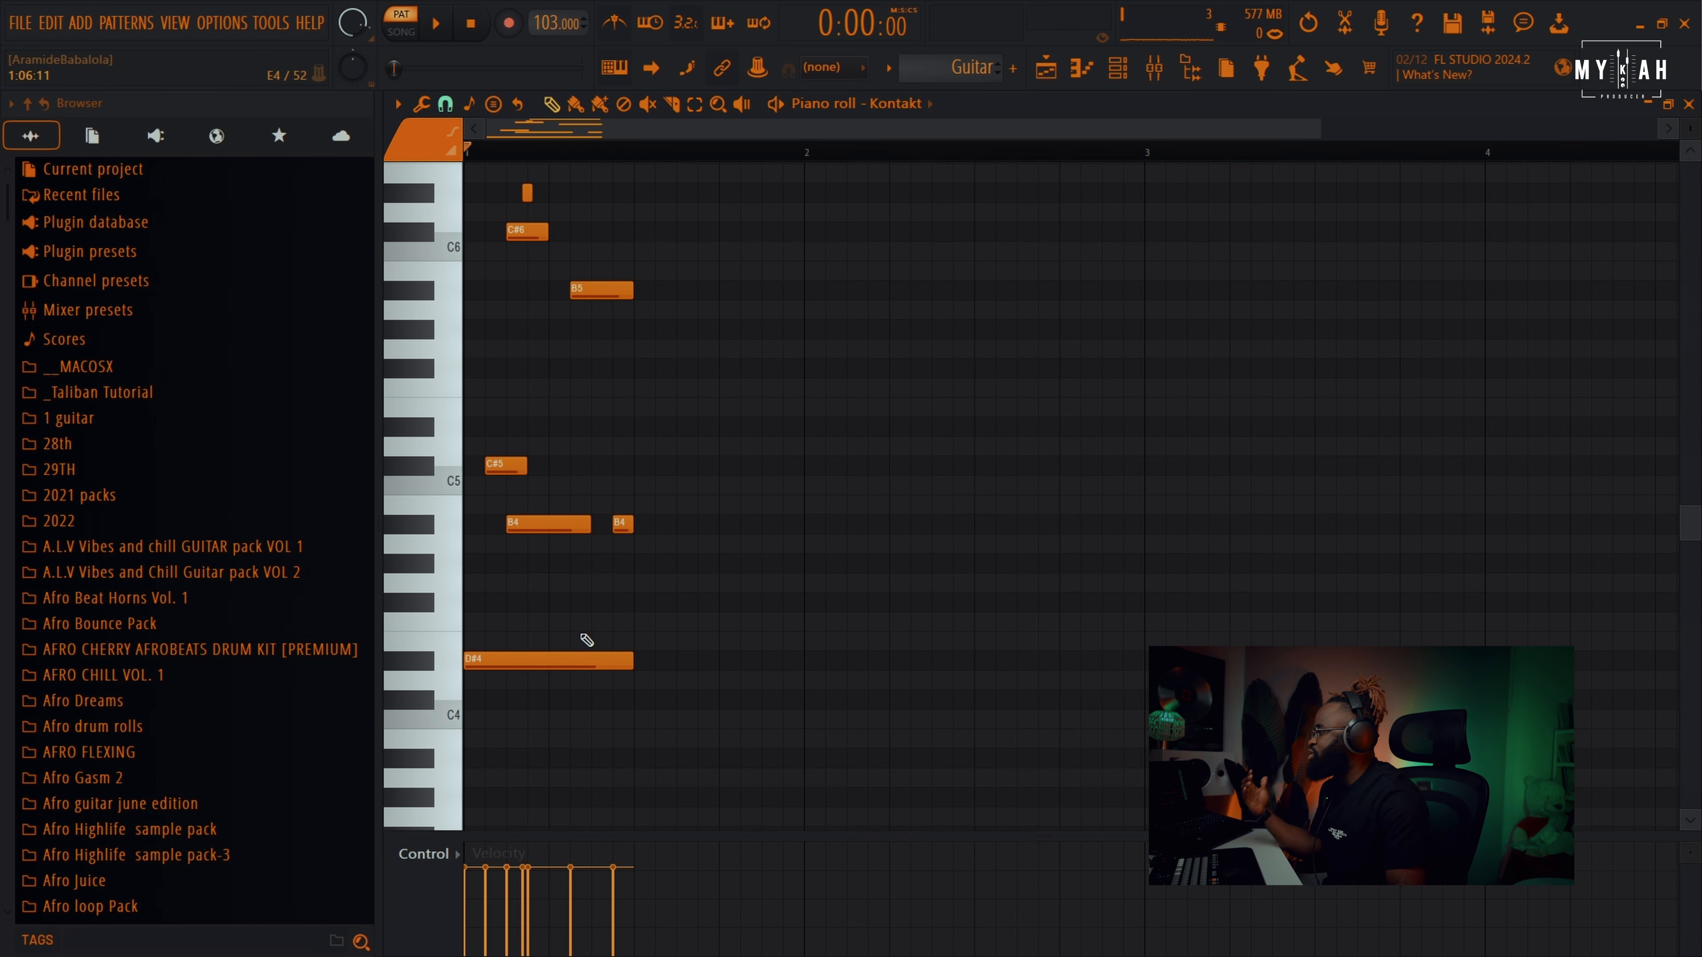
{"action": "left_click", "coordinate": [433, 566]}
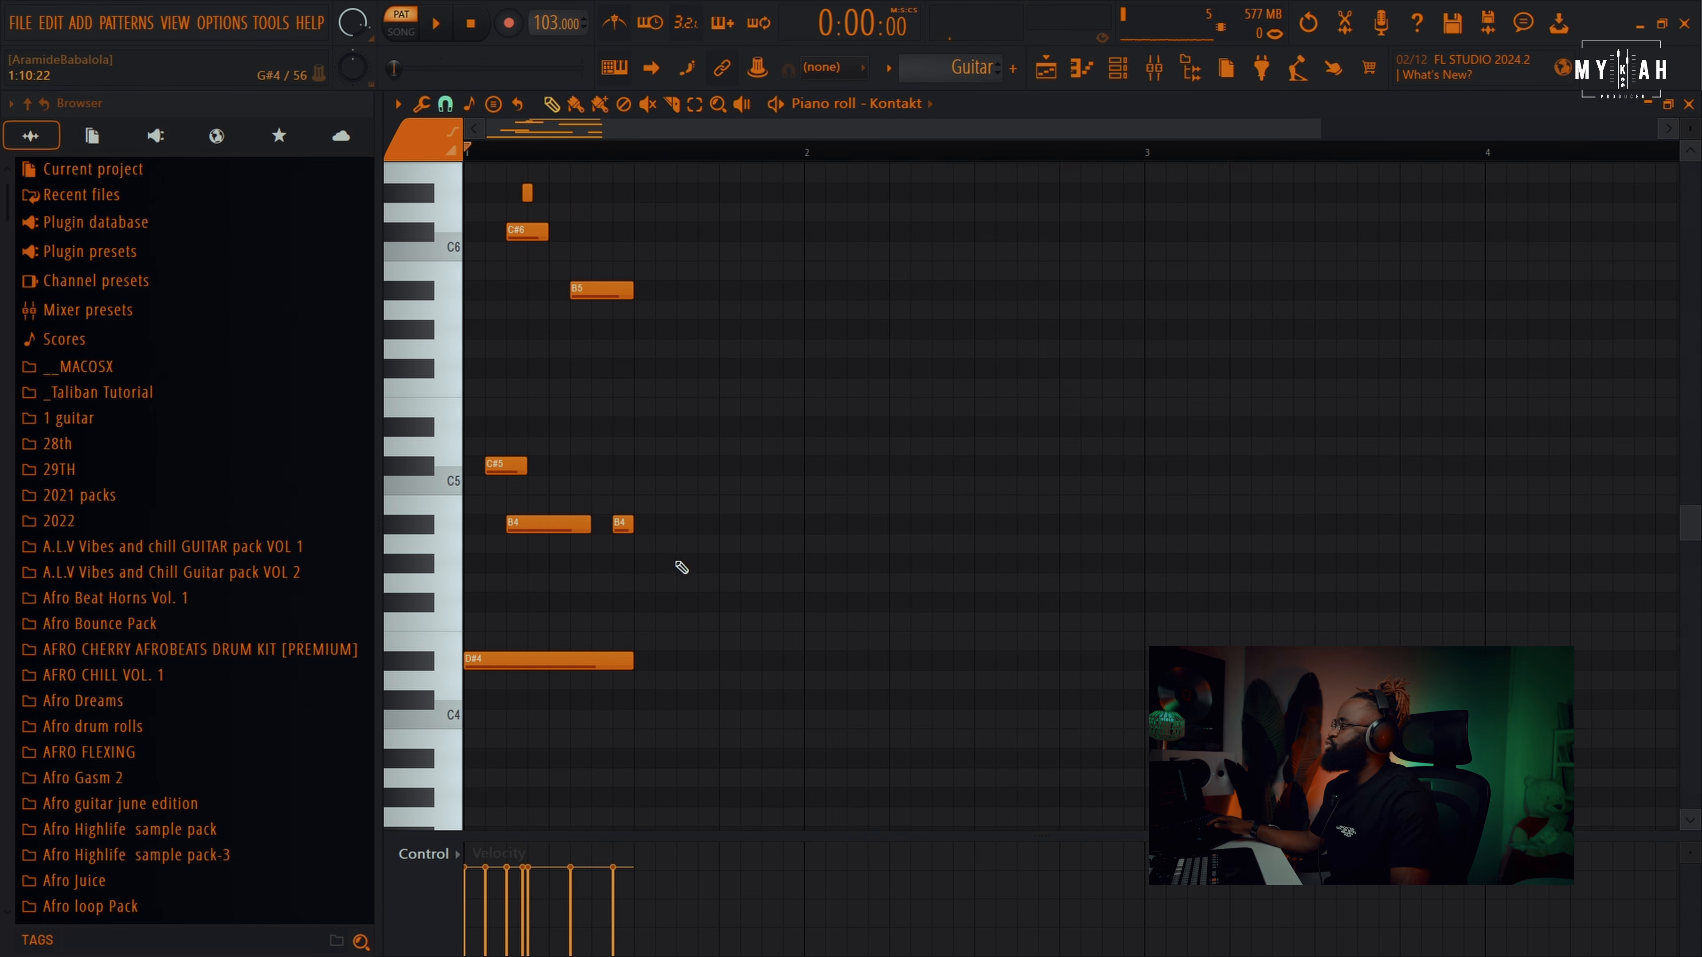
{"action": "left_click", "coordinate": [633, 557]}
{"action": "left_click_drag", "start_coordinate": [736, 563], "coordinate": [802, 564]}
{"action": "left_click_drag", "start_coordinate": [675, 524], "coordinate": [657, 502]}
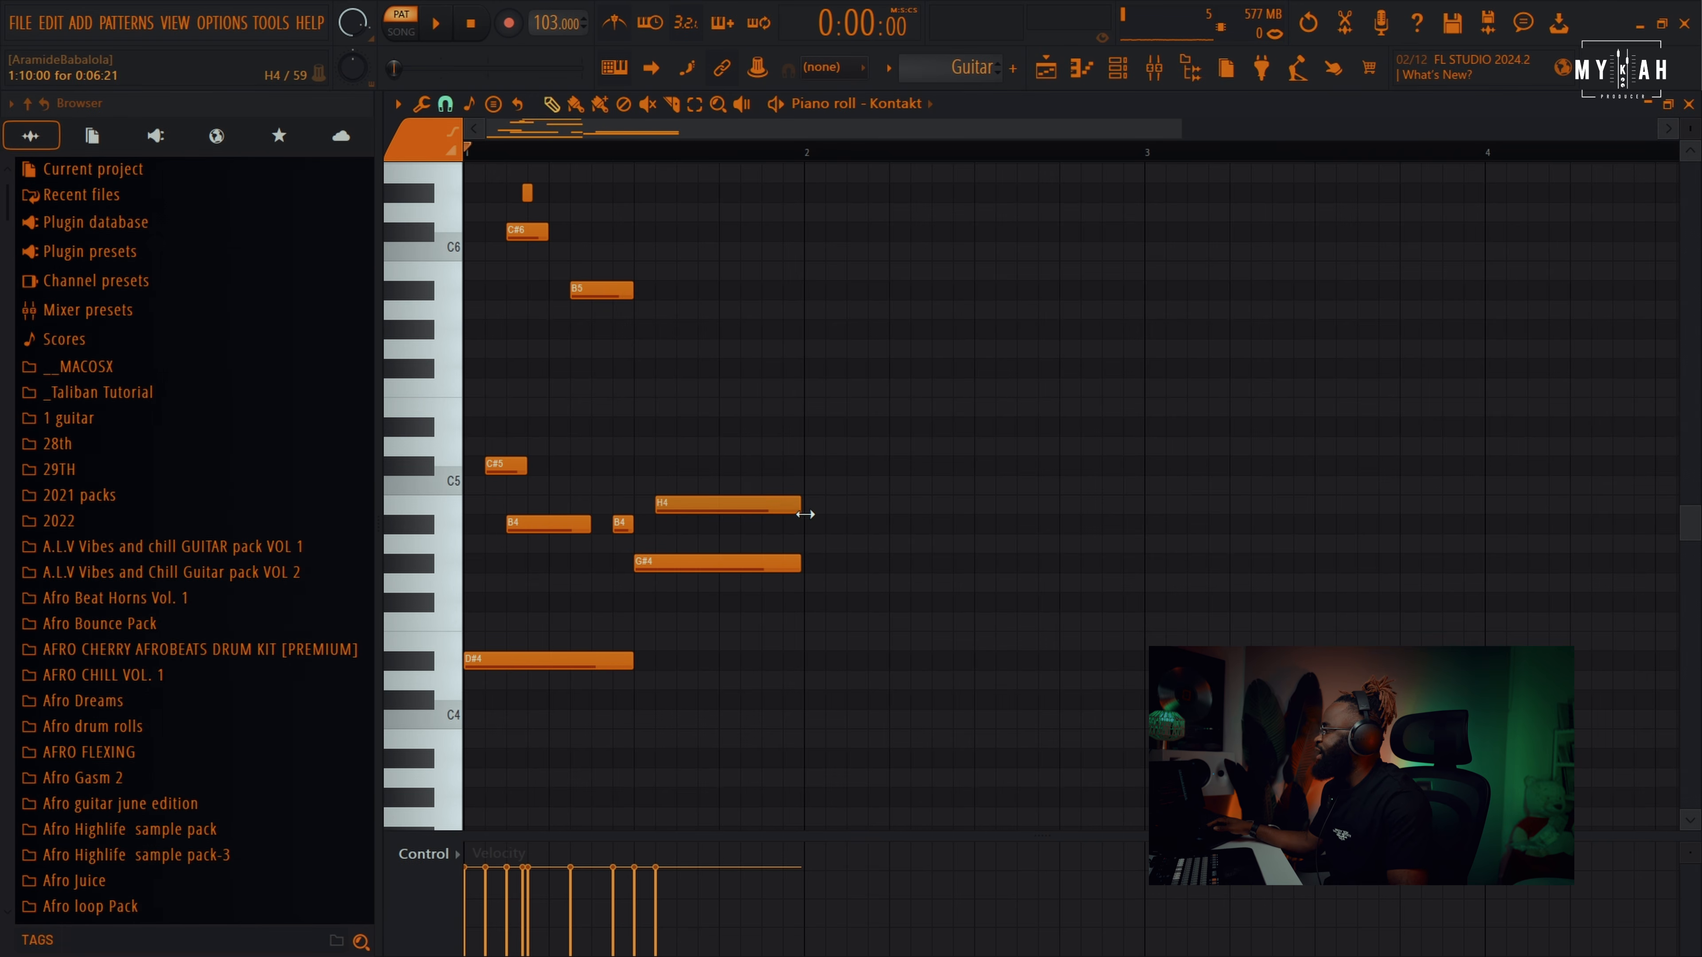
{"action": "left_click_drag", "start_coordinate": [659, 403], "coordinate": [676, 374]}
{"action": "key", "text": "space"}
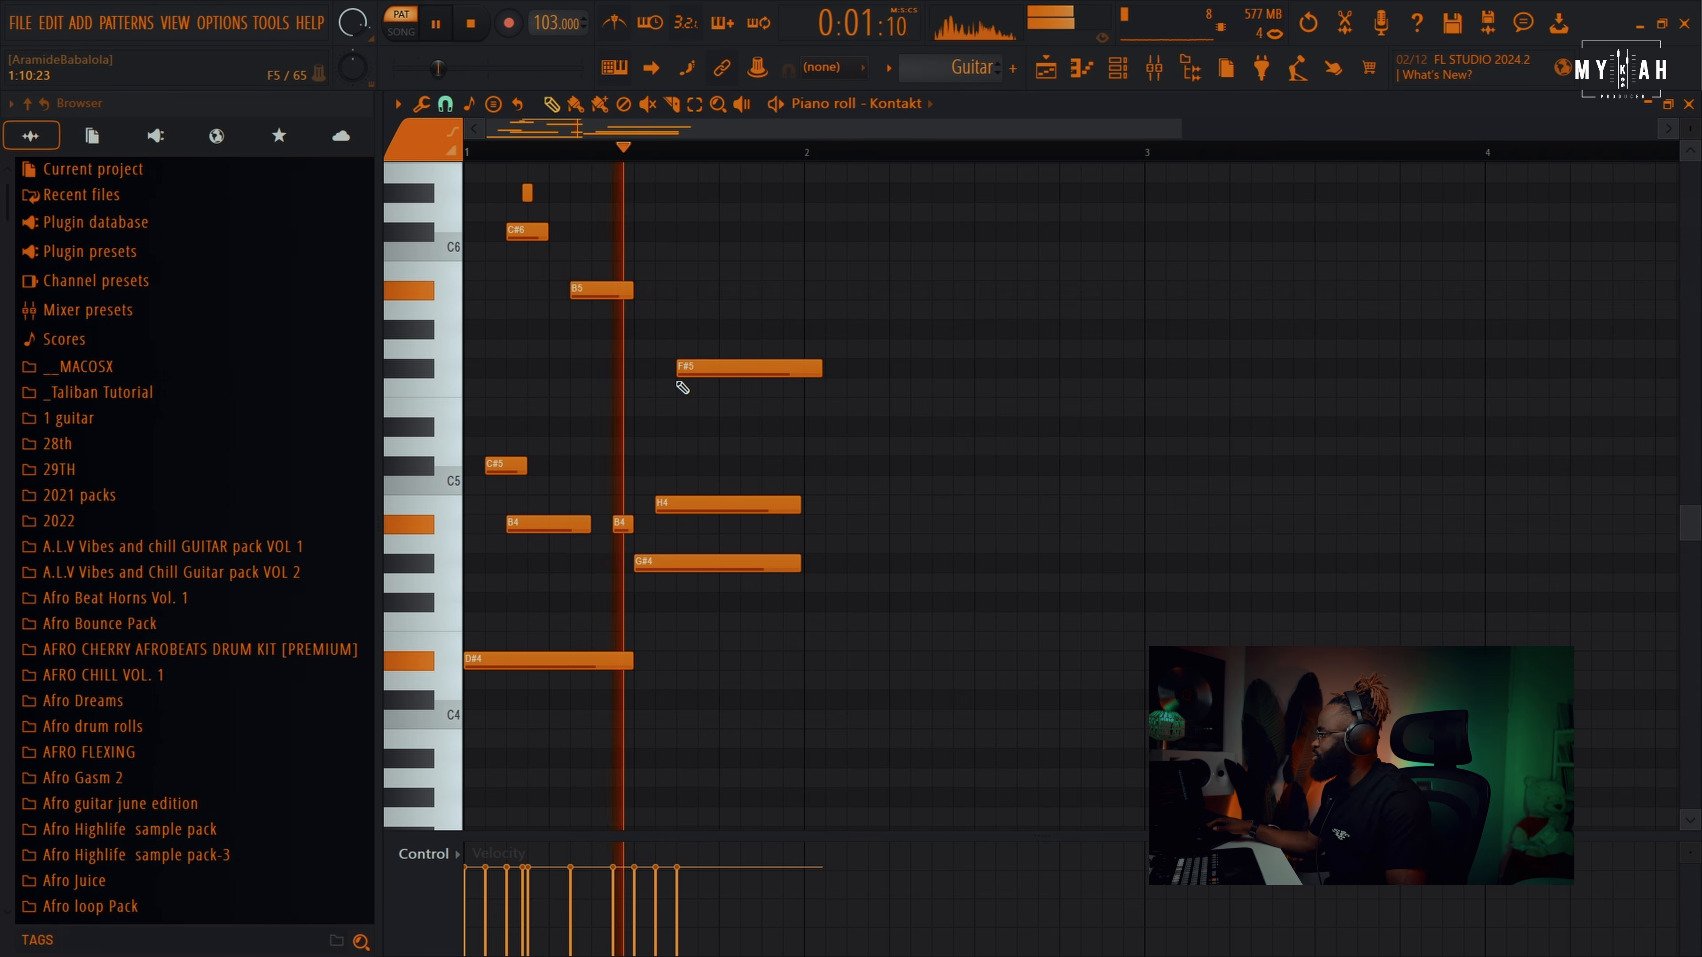
{"action": "key", "text": "space"}
- Add a B5 on step 12 trimmed to about one step, and a short G#5 on step 15
{"action": "left_click_drag", "start_coordinate": [716, 310], "coordinate": [717, 290]}
{"action": "key", "text": "space"}
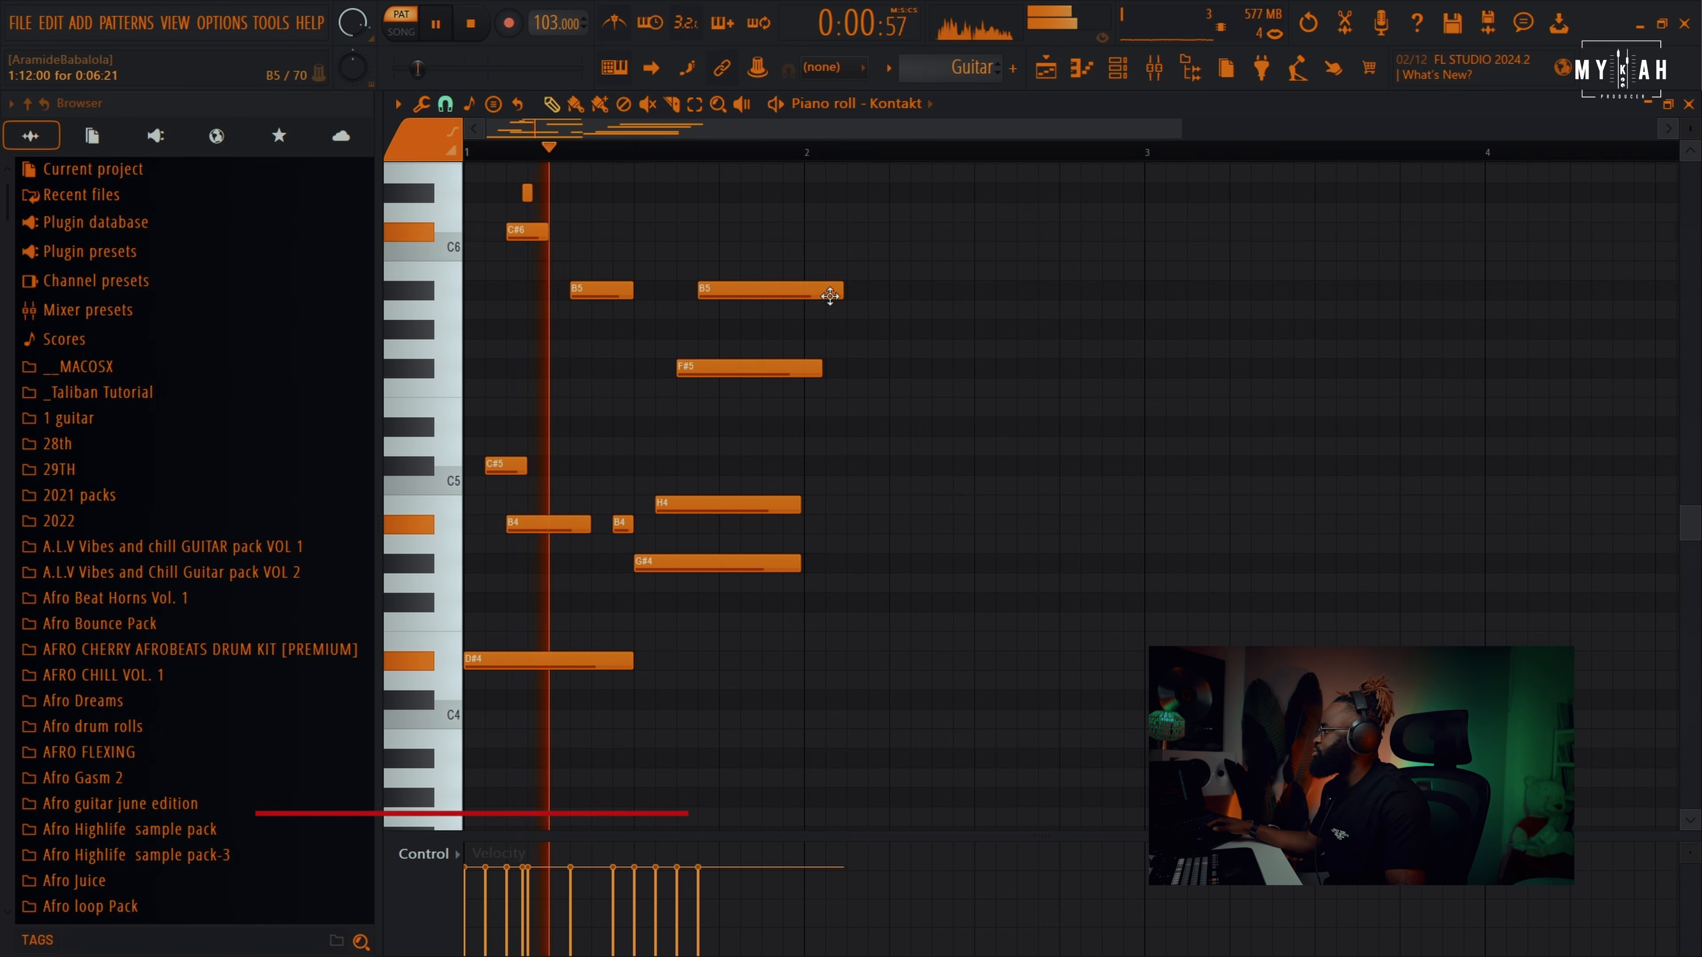
{"action": "left_click_drag", "start_coordinate": [842, 290], "coordinate": [768, 328]}
{"action": "key", "text": "space"}
{"action": "left_click", "coordinate": [750, 350]}
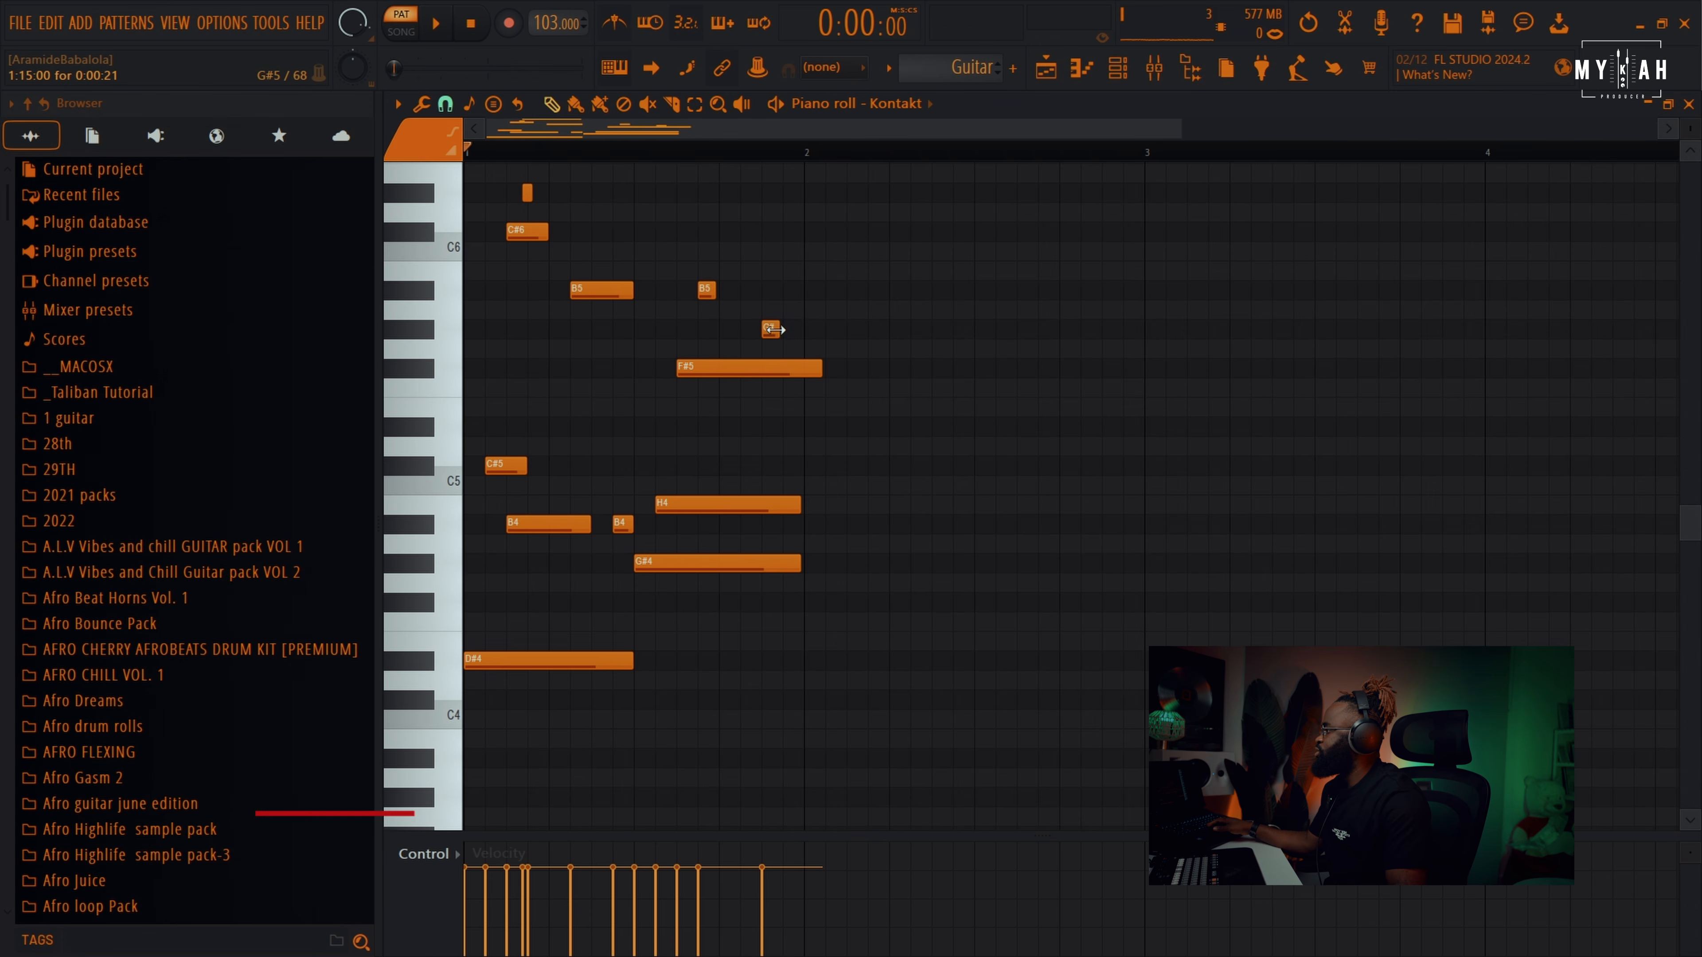
- Start G#5 on step 14 with about a three-step length, and trim F#5 to the end of bar 1
{"action": "key", "text": "space"}
{"action": "key", "text": "space"}
{"action": "left_click_drag", "start_coordinate": [763, 328], "coordinate": [741, 328]}
{"action": "key", "text": "space"}
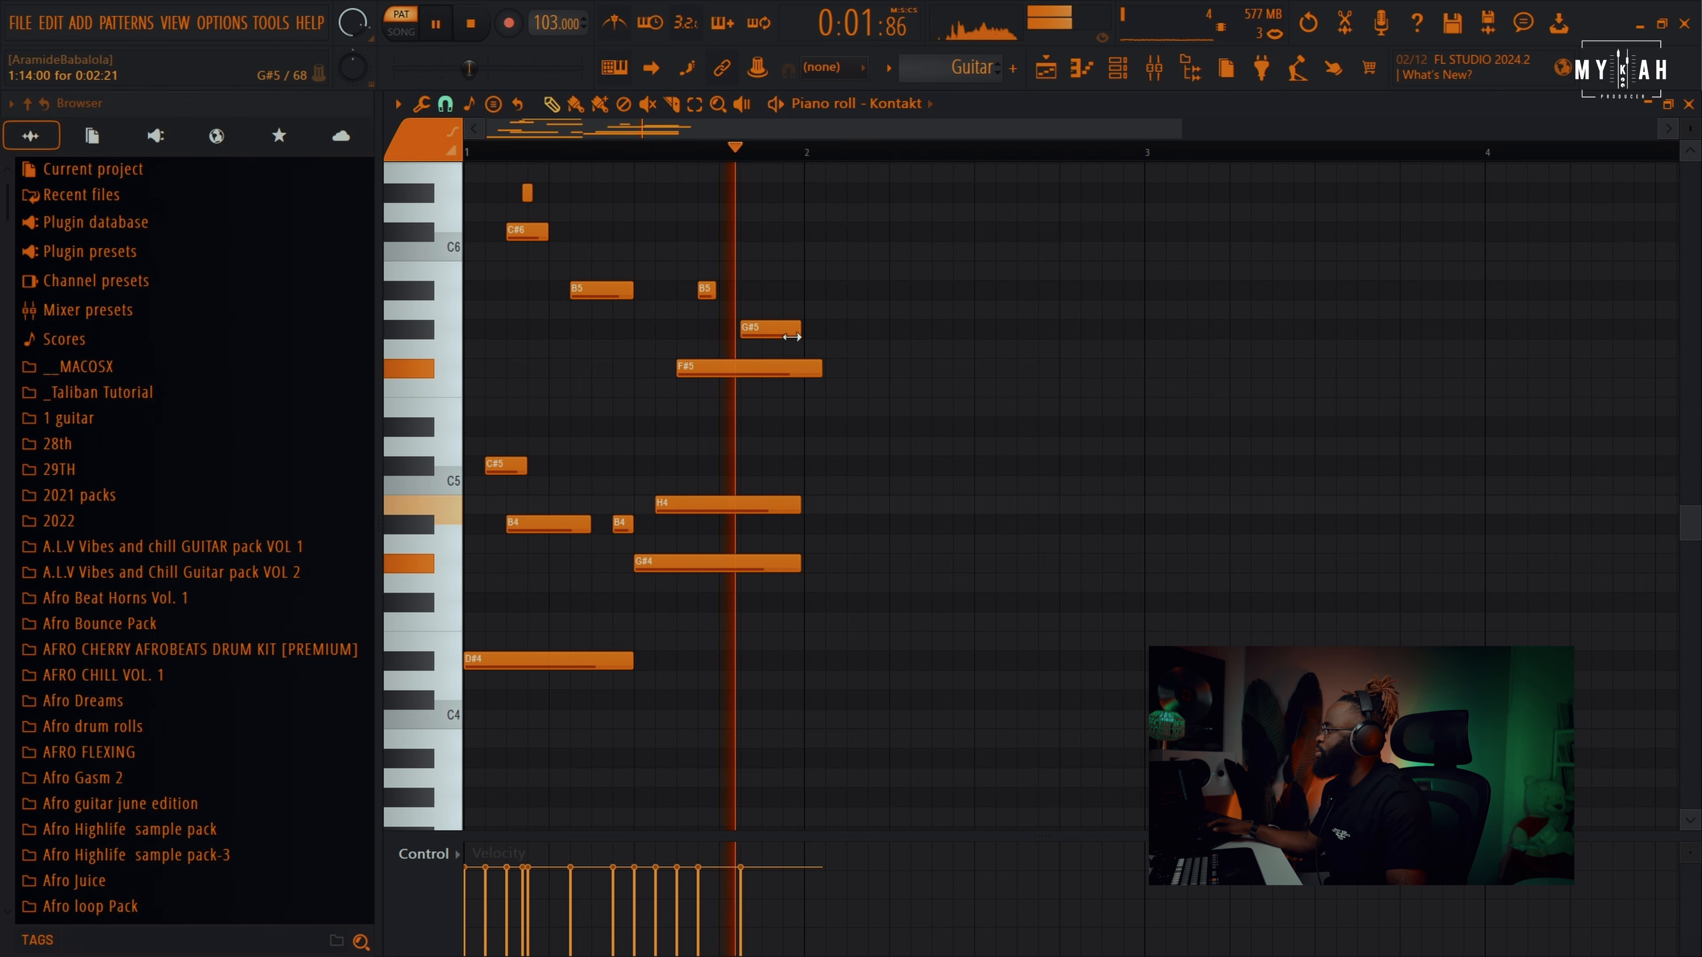
{"action": "left_click_drag", "start_coordinate": [821, 367], "coordinate": [806, 369]}
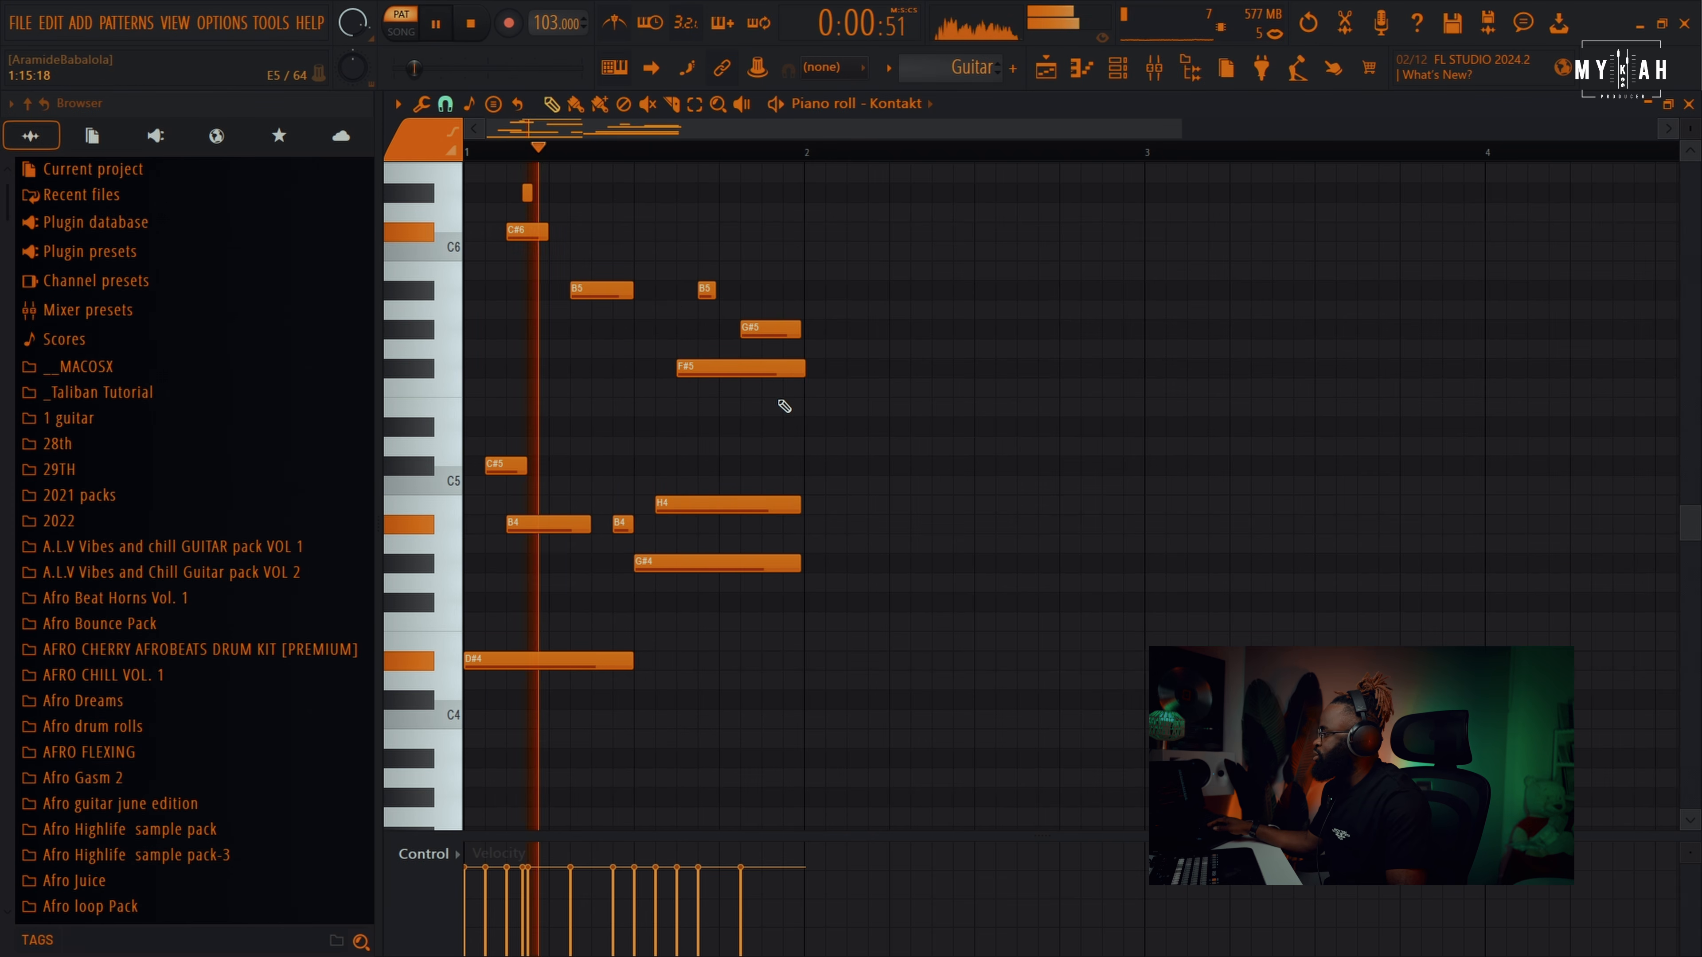
{"action": "key", "text": "space"}
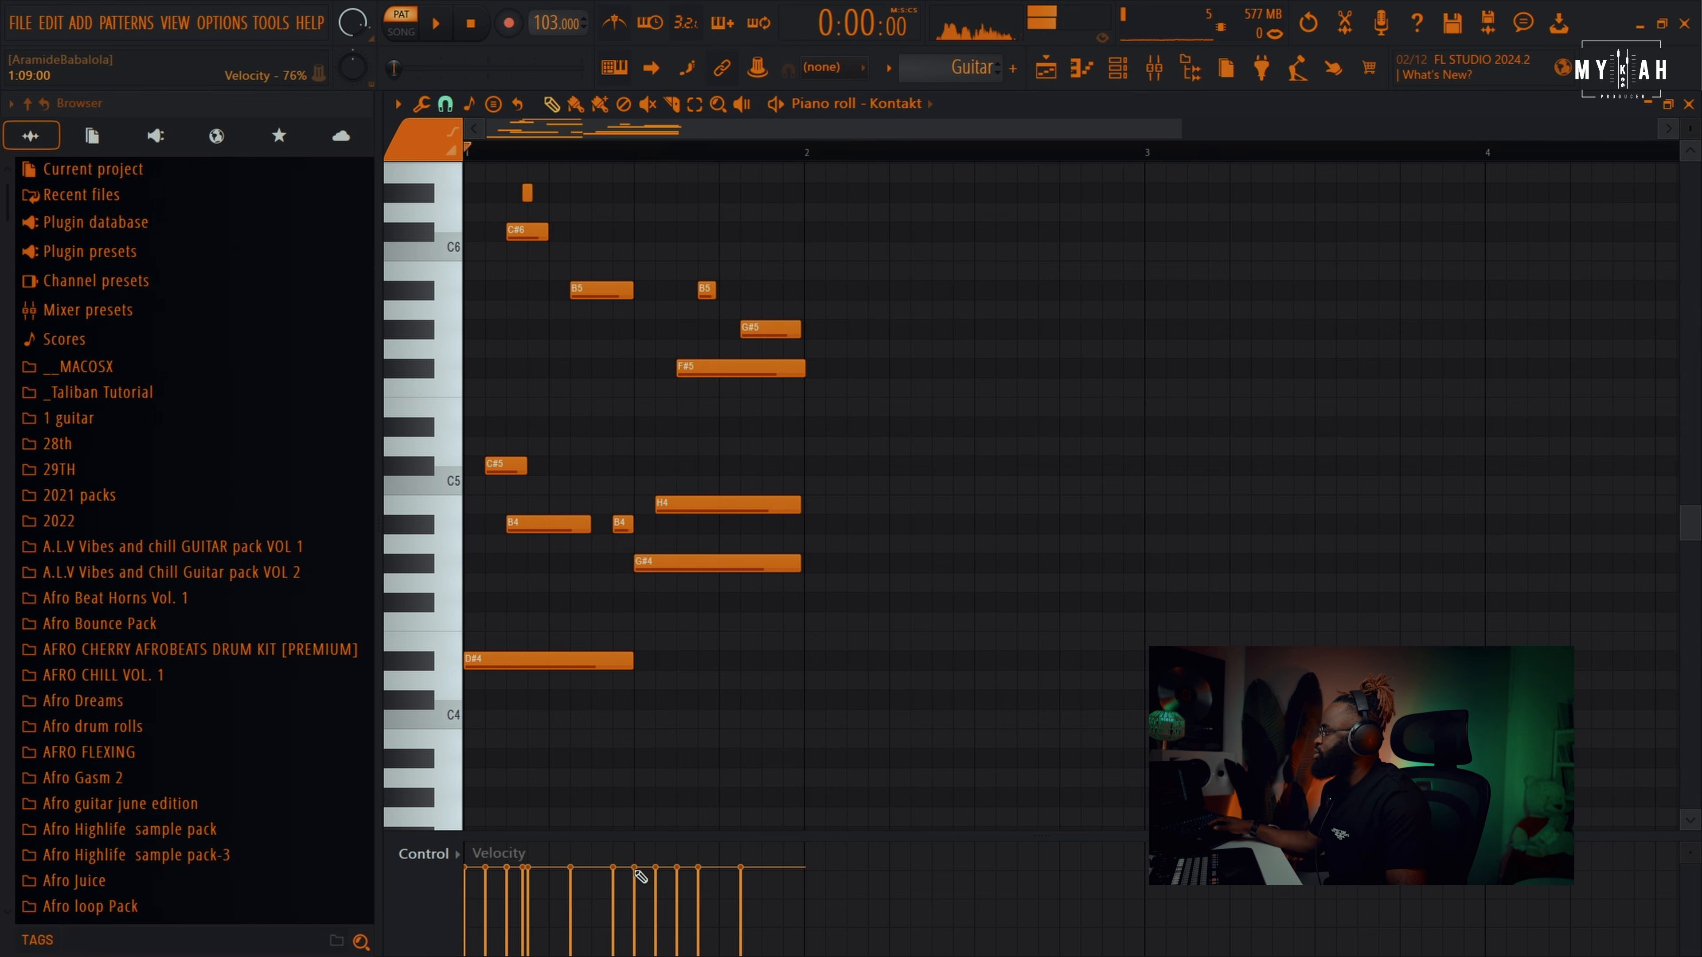
- Vary the velocities of the second-half notes, raising G#4 and F#5, and add a soft two-step H3 on step 15
{"action": "key", "text": "space"}
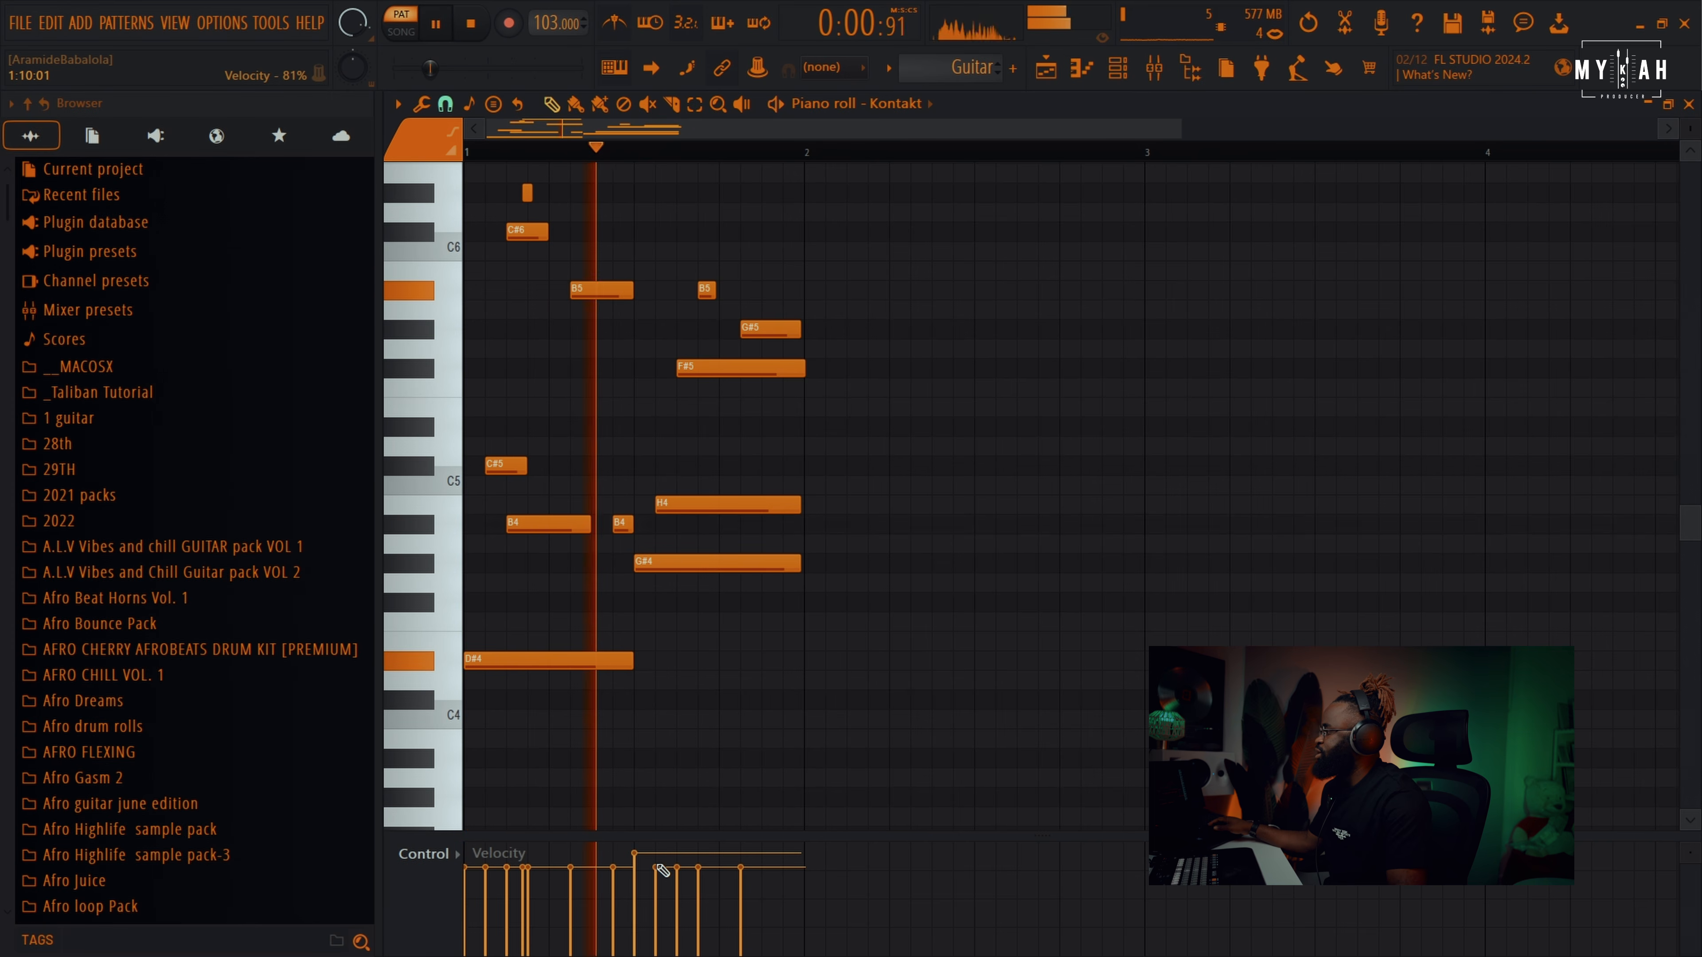
{"action": "left_click", "coordinate": [763, 737]}
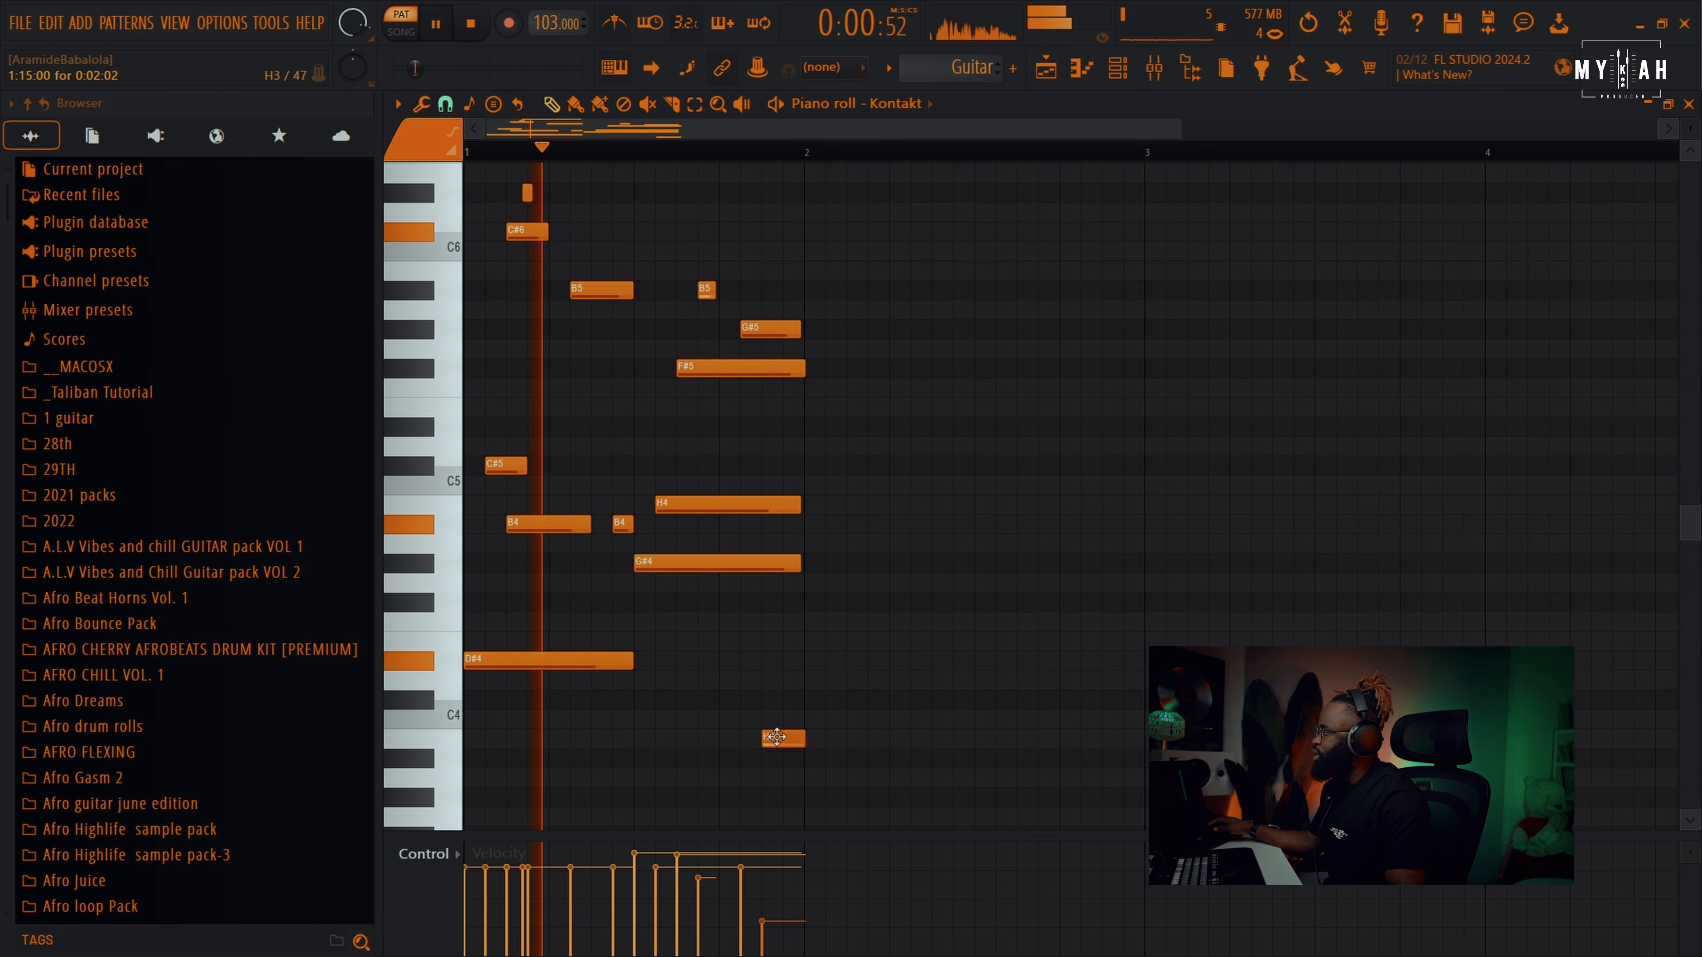
{"action": "key", "text": "space"}
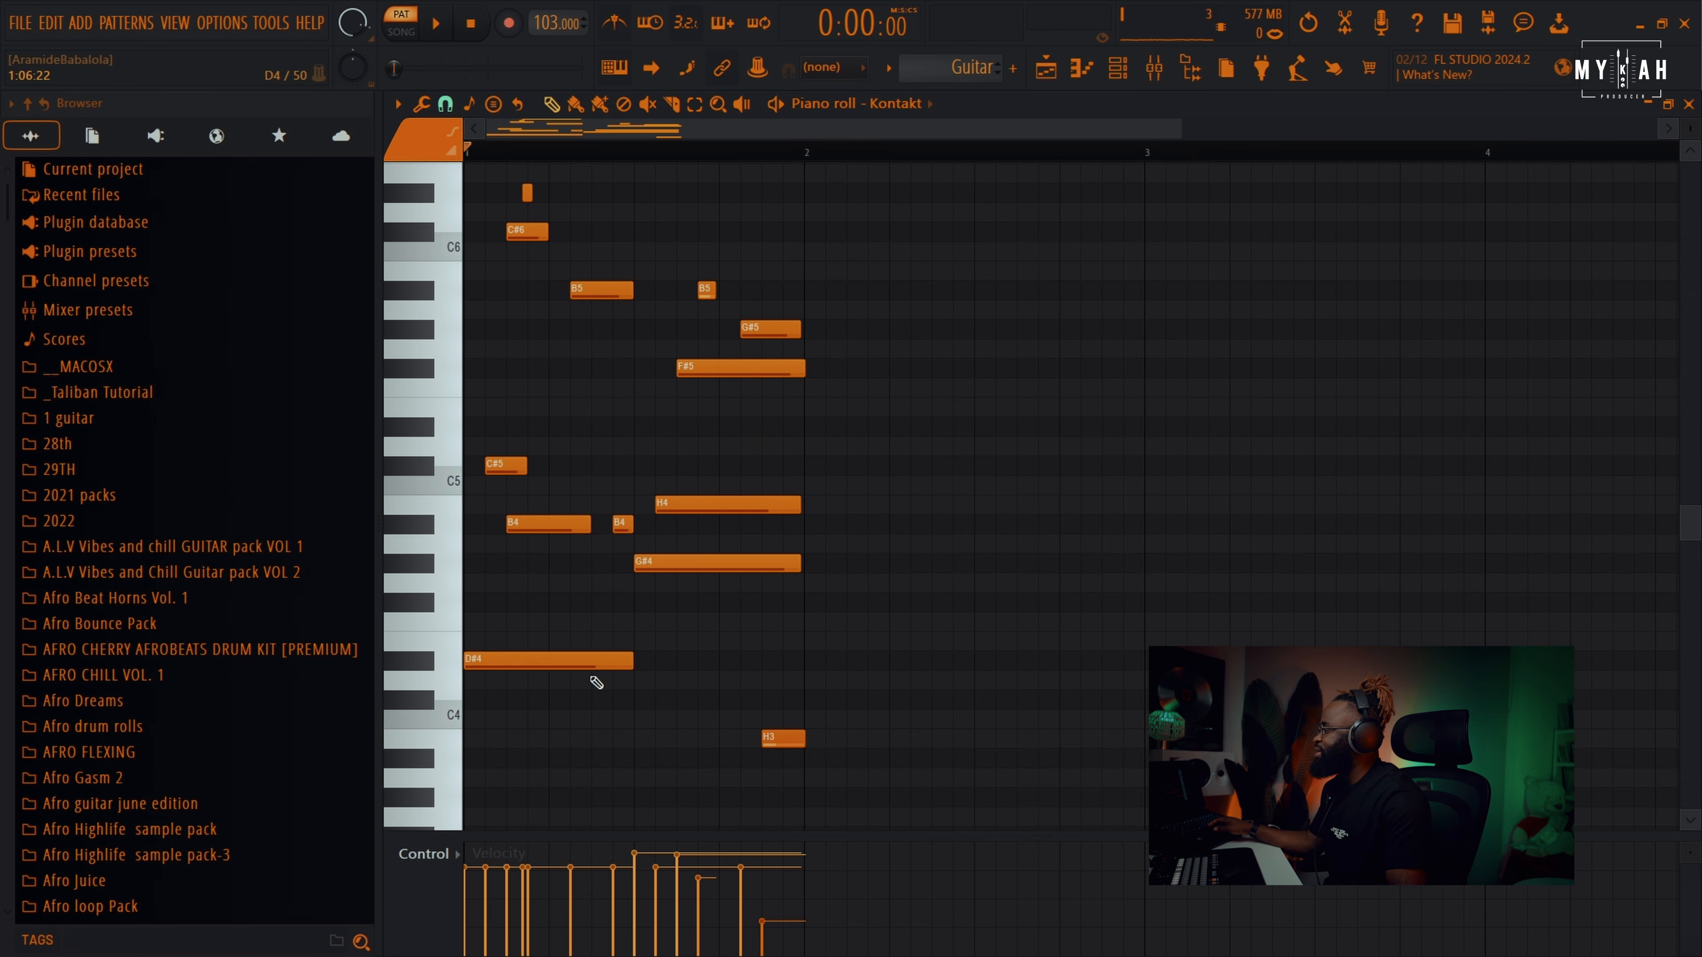
- Add staggered eight-step B3, G#4 and D5 notes on the first three steps of bar 2 and play them back
{"action": "scroll", "coordinate": [804, 703], "scroll_direction": "down", "scroll_amount": 3}
{"action": "left_click", "coordinate": [806, 700]}
{"action": "mouse_move", "coordinate": [845, 580]}
{"action": "left_mouse_down"}
{"action": "mouse_move", "coordinate": [843, 513]}
{"action": "mouse_move", "coordinate": [809, 457]}
{"action": "mouse_move", "coordinate": [818, 504]}
{"action": "mouse_move", "coordinate": [842, 395]}
{"action": "left_mouse_up"}
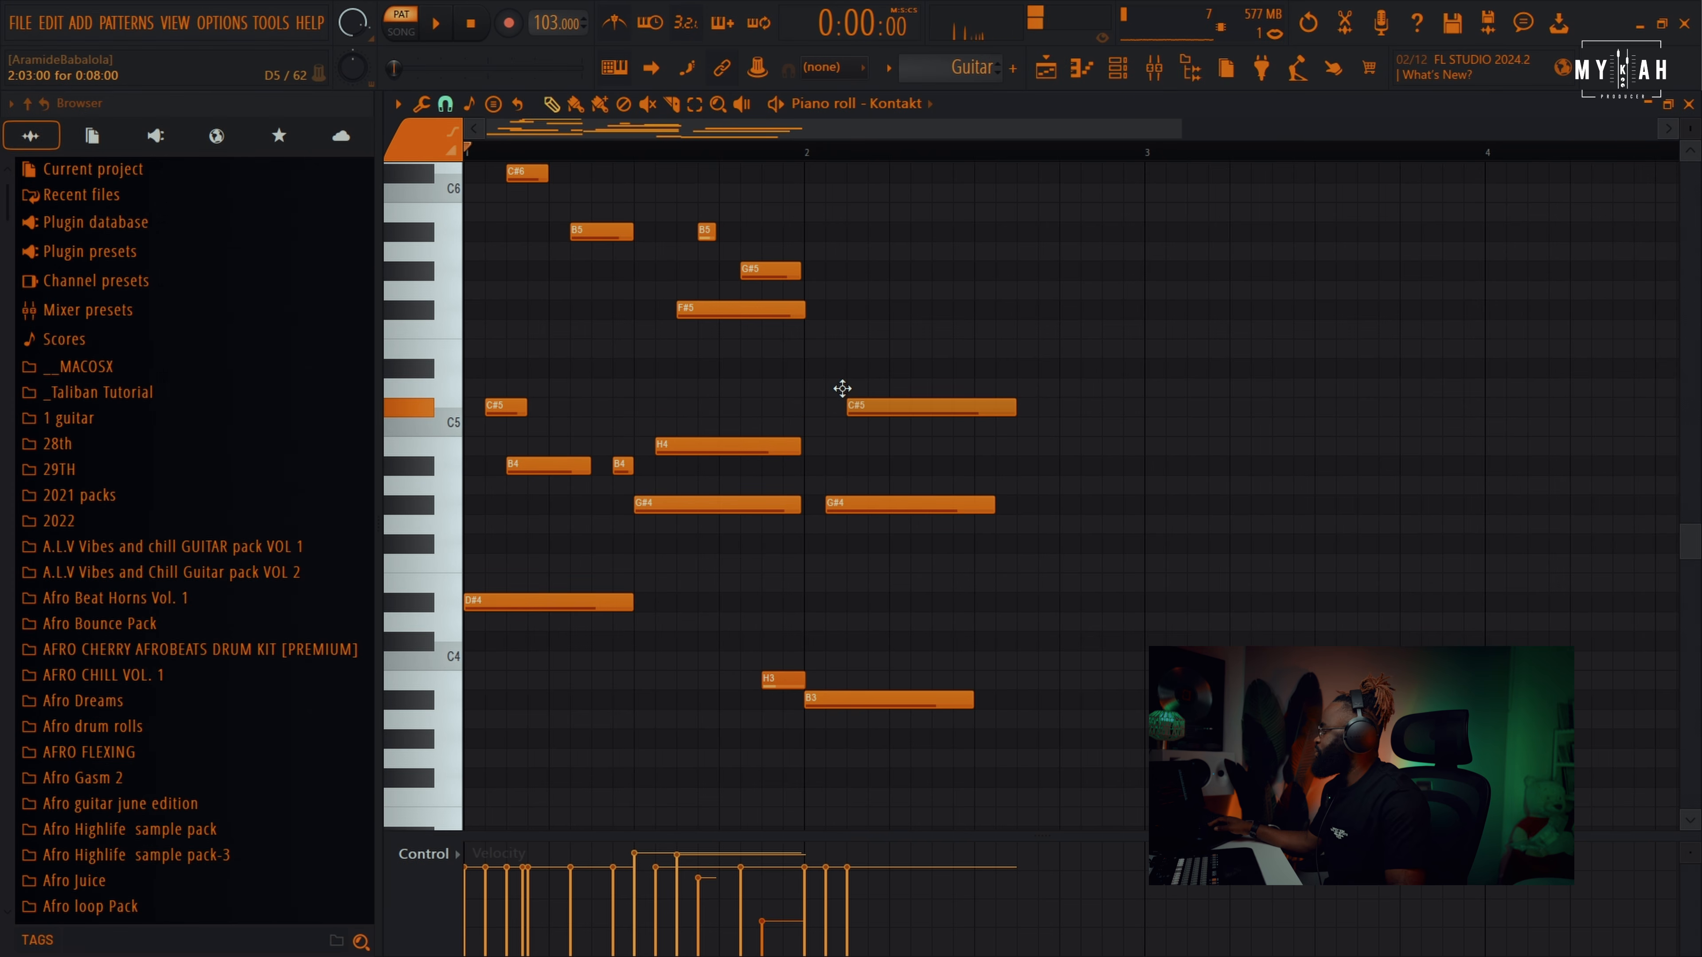
{"action": "left_click_drag", "start_coordinate": [842, 386], "coordinate": [843, 387]}
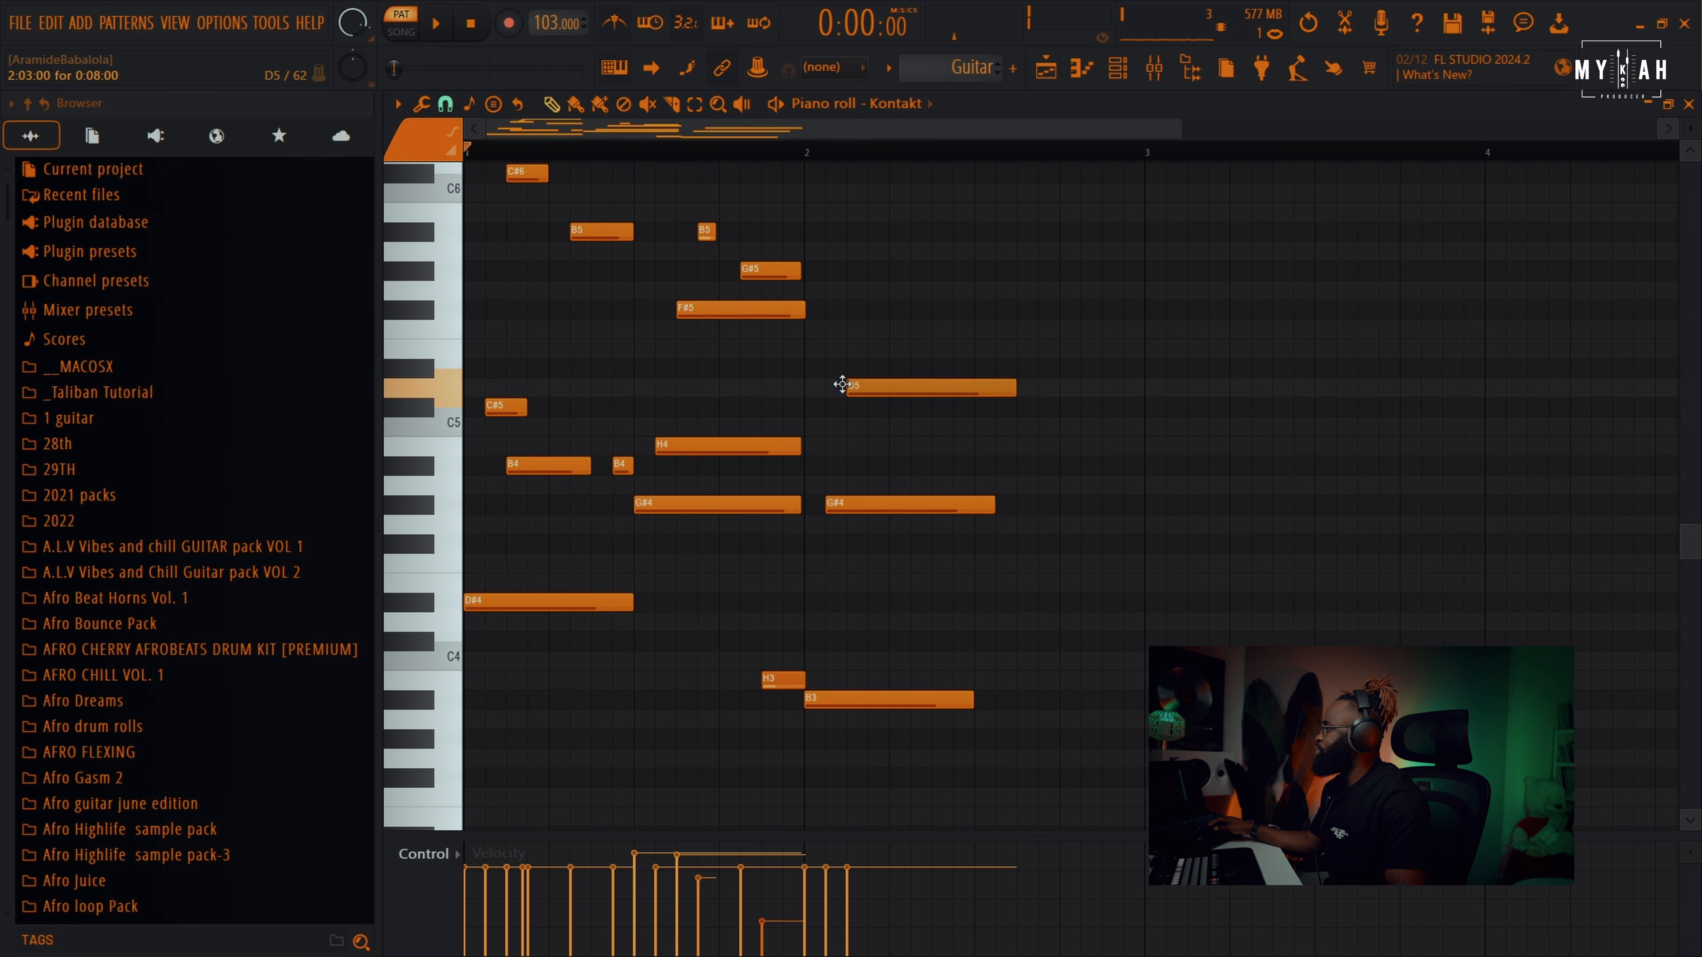
{"action": "key", "text": "space"}
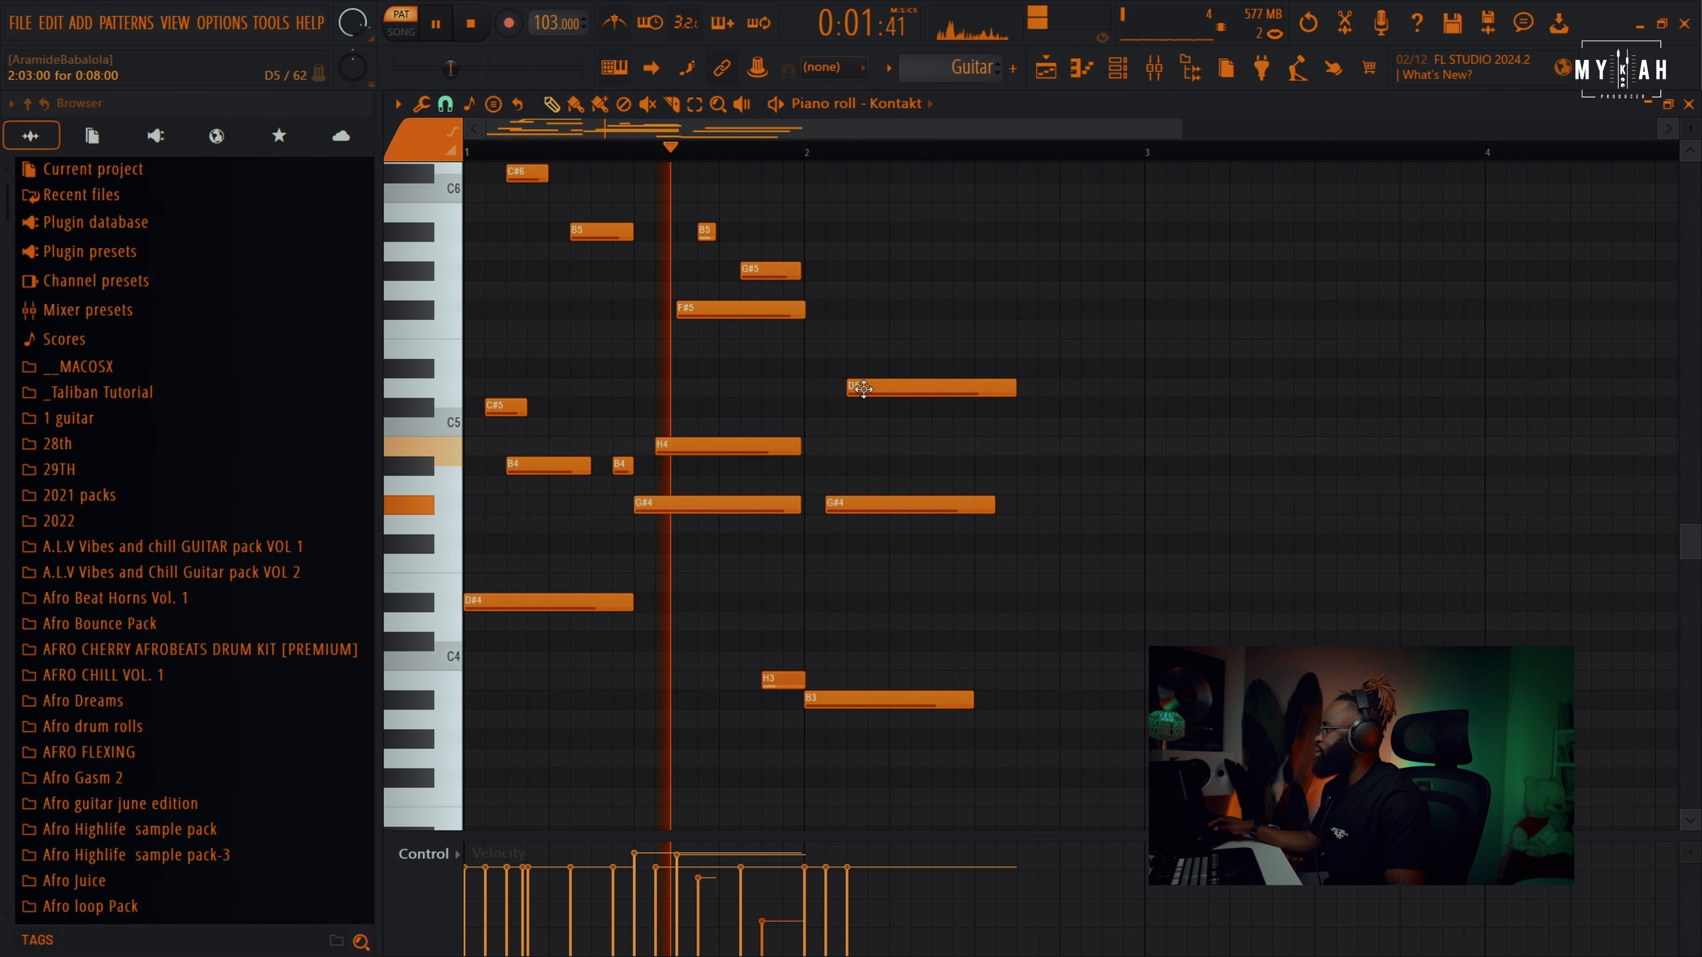
- Place an F5 on step 4 of bar 2, shorten it to about three steps, and play the pattern
{"action": "key", "text": "space"}
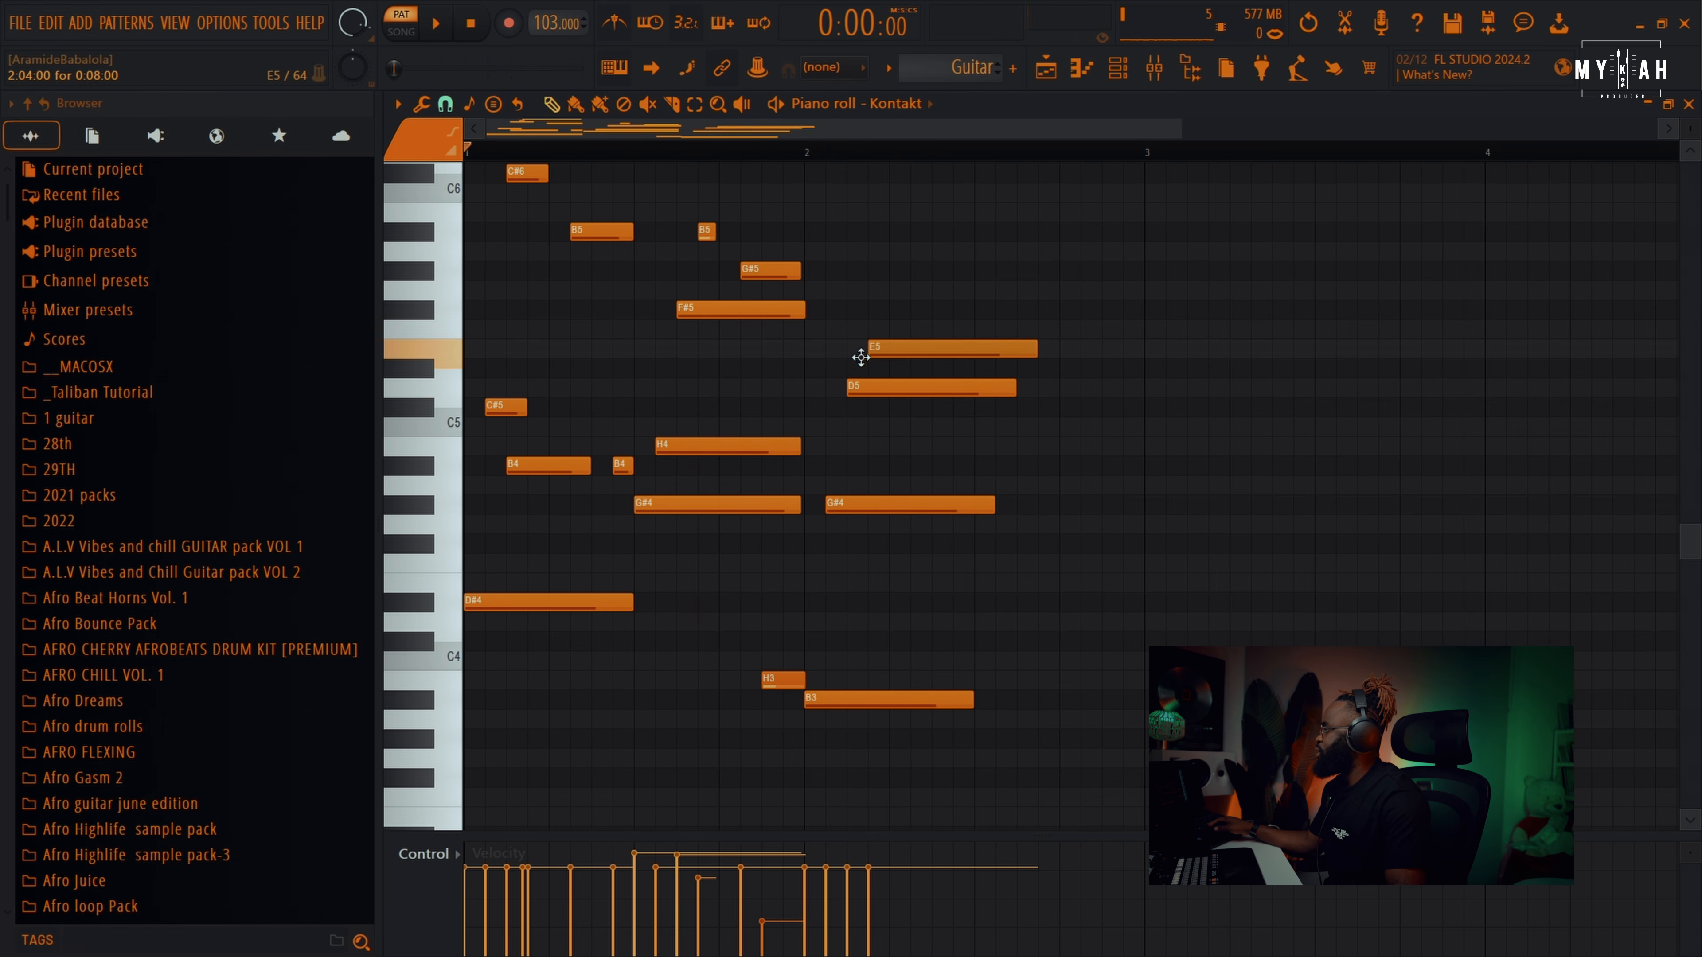
{"action": "left_click_drag", "start_coordinate": [868, 364], "coordinate": [860, 331]}
{"action": "key", "text": "space"}
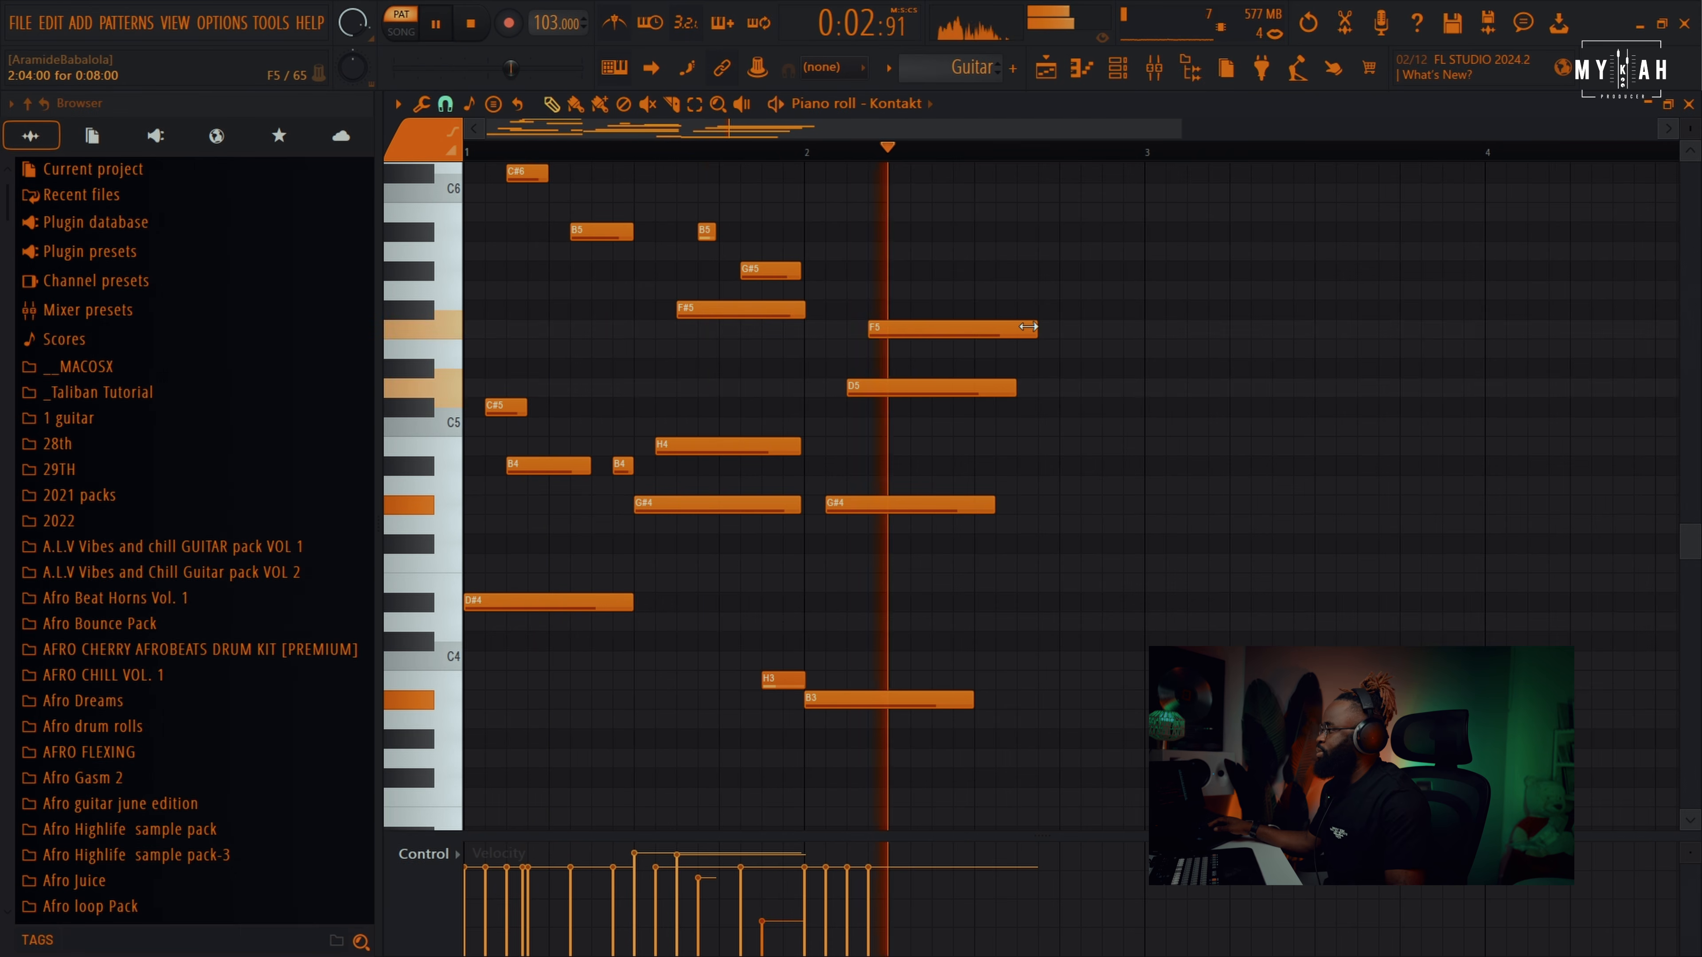
{"action": "key", "text": "space"}
{"action": "left_click_drag", "start_coordinate": [1033, 327], "coordinate": [932, 329]}
{"action": "key", "text": "space"}
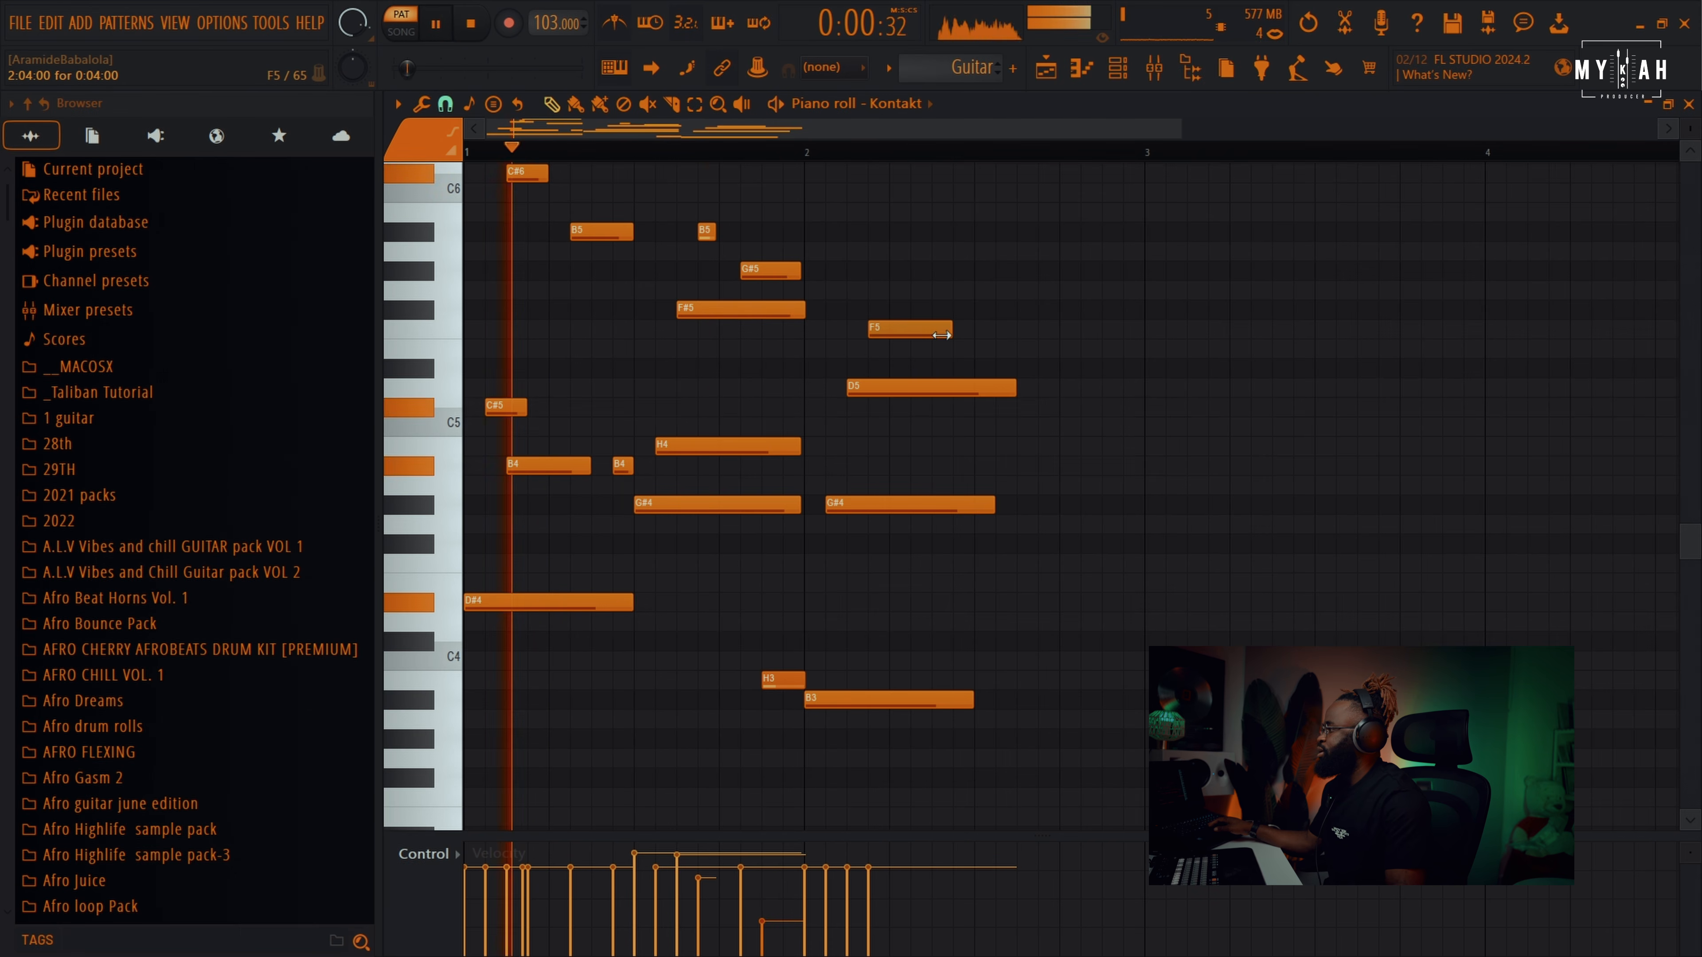
- Shorten bar 2's first D5 to two steps, and add a three-step D5 on step 6 and an eight-step B3 on step 9
{"action": "left_click_drag", "start_coordinate": [1015, 389], "coordinate": [930, 393]}
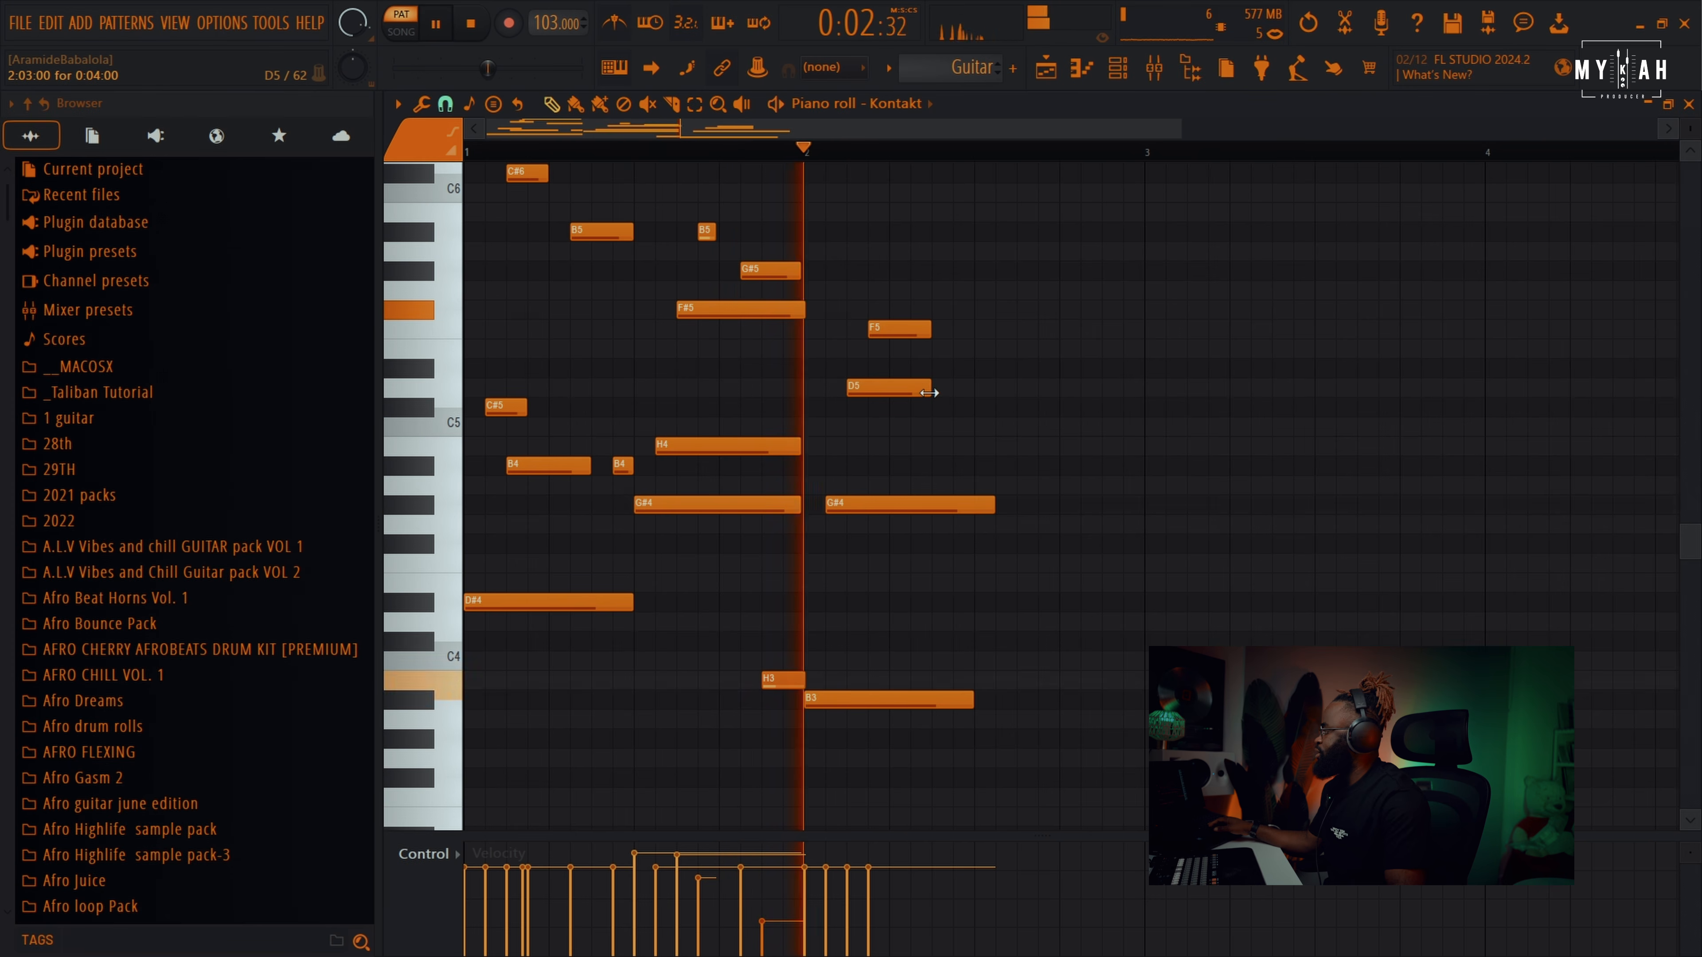
{"action": "key", "text": "space"}
{"action": "left_click", "coordinate": [945, 389]}
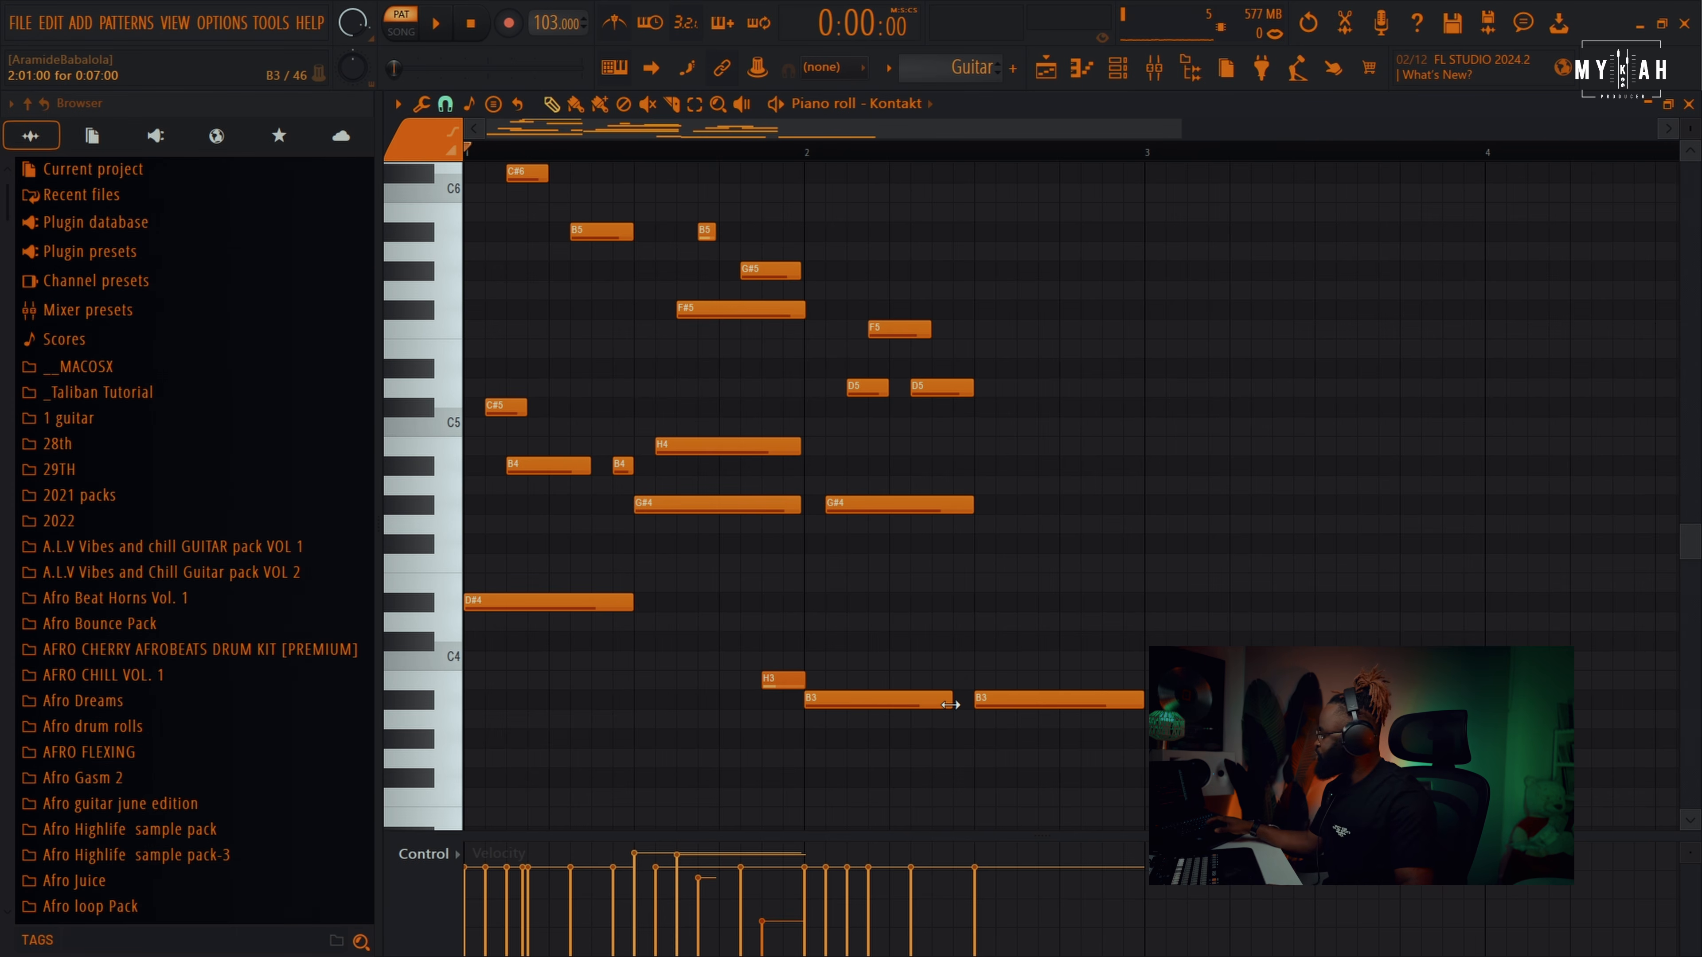
{"action": "key", "text": "space"}
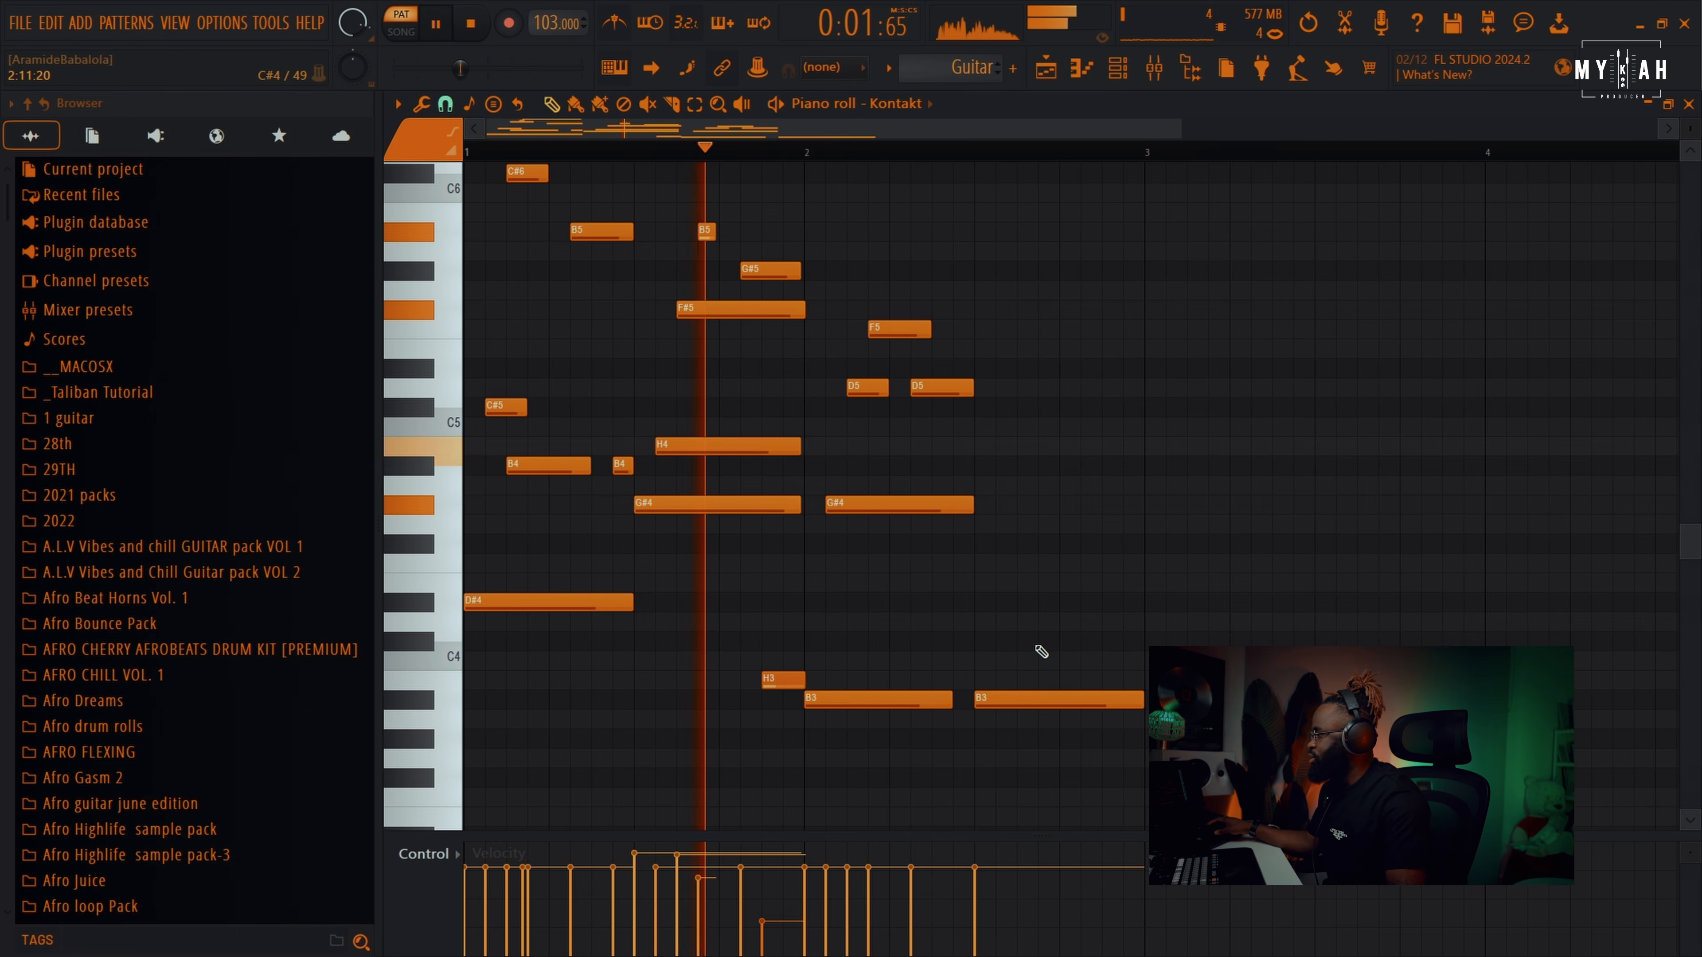
{"action": "key", "text": "space"}
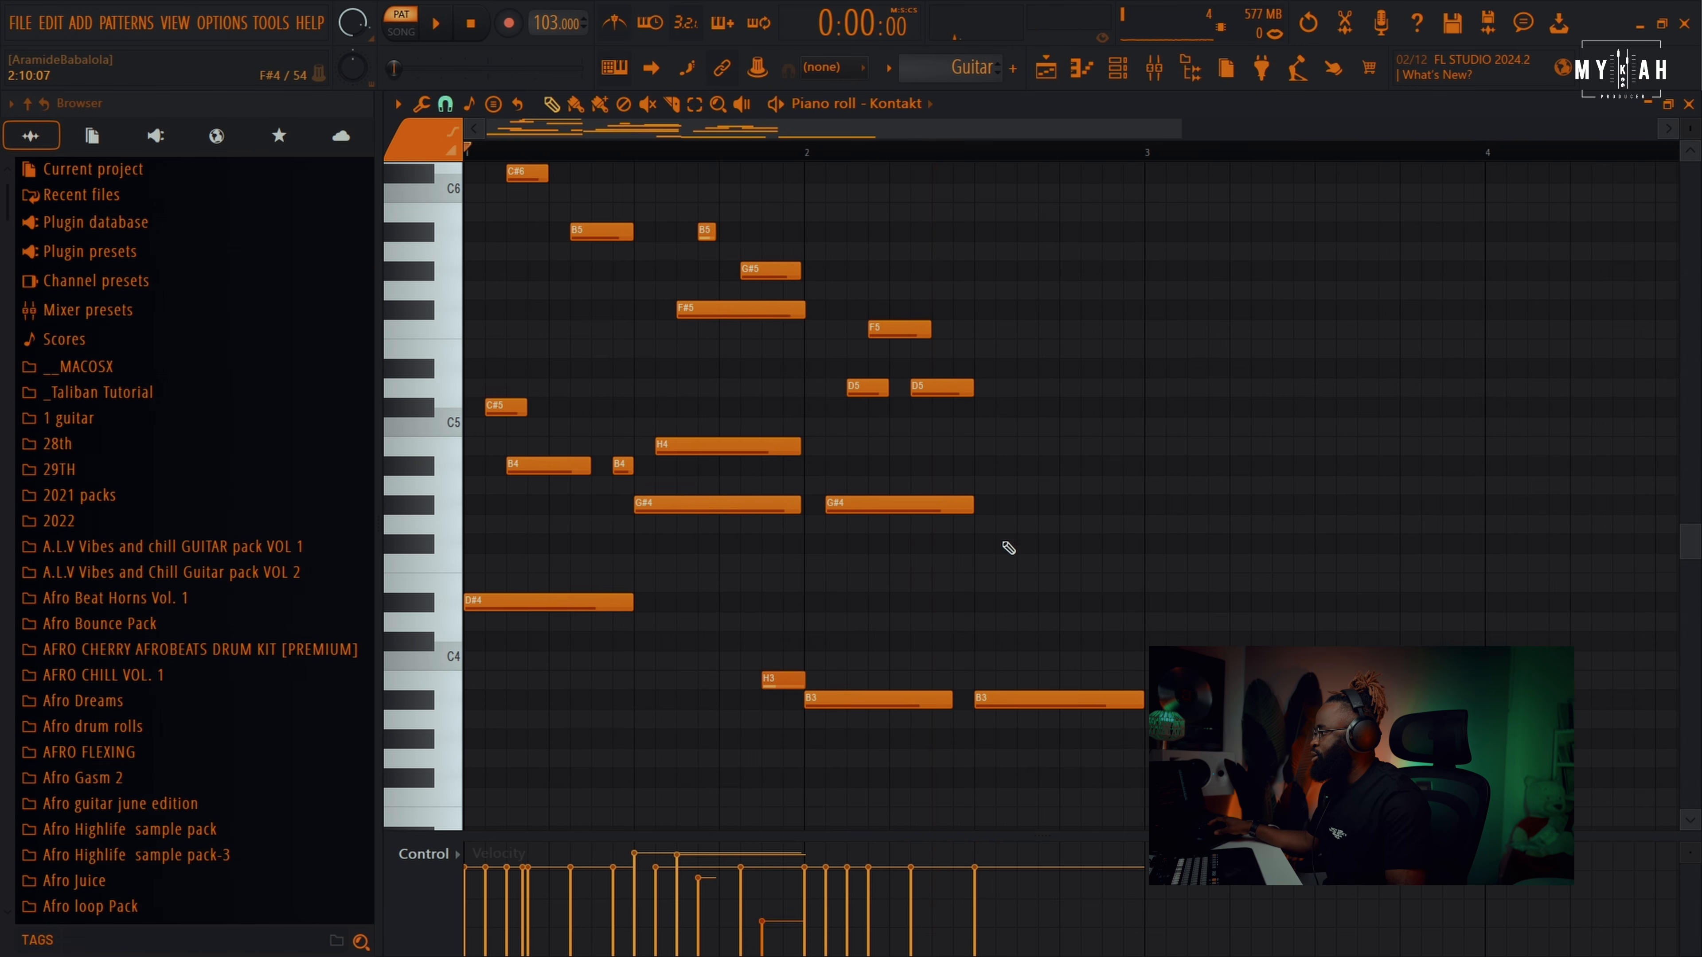
- Add staggered five-step G#4, D5 and F5 notes on steps 10, 11 and 12 of bar 2
{"action": "left_click", "coordinate": [999, 510]}
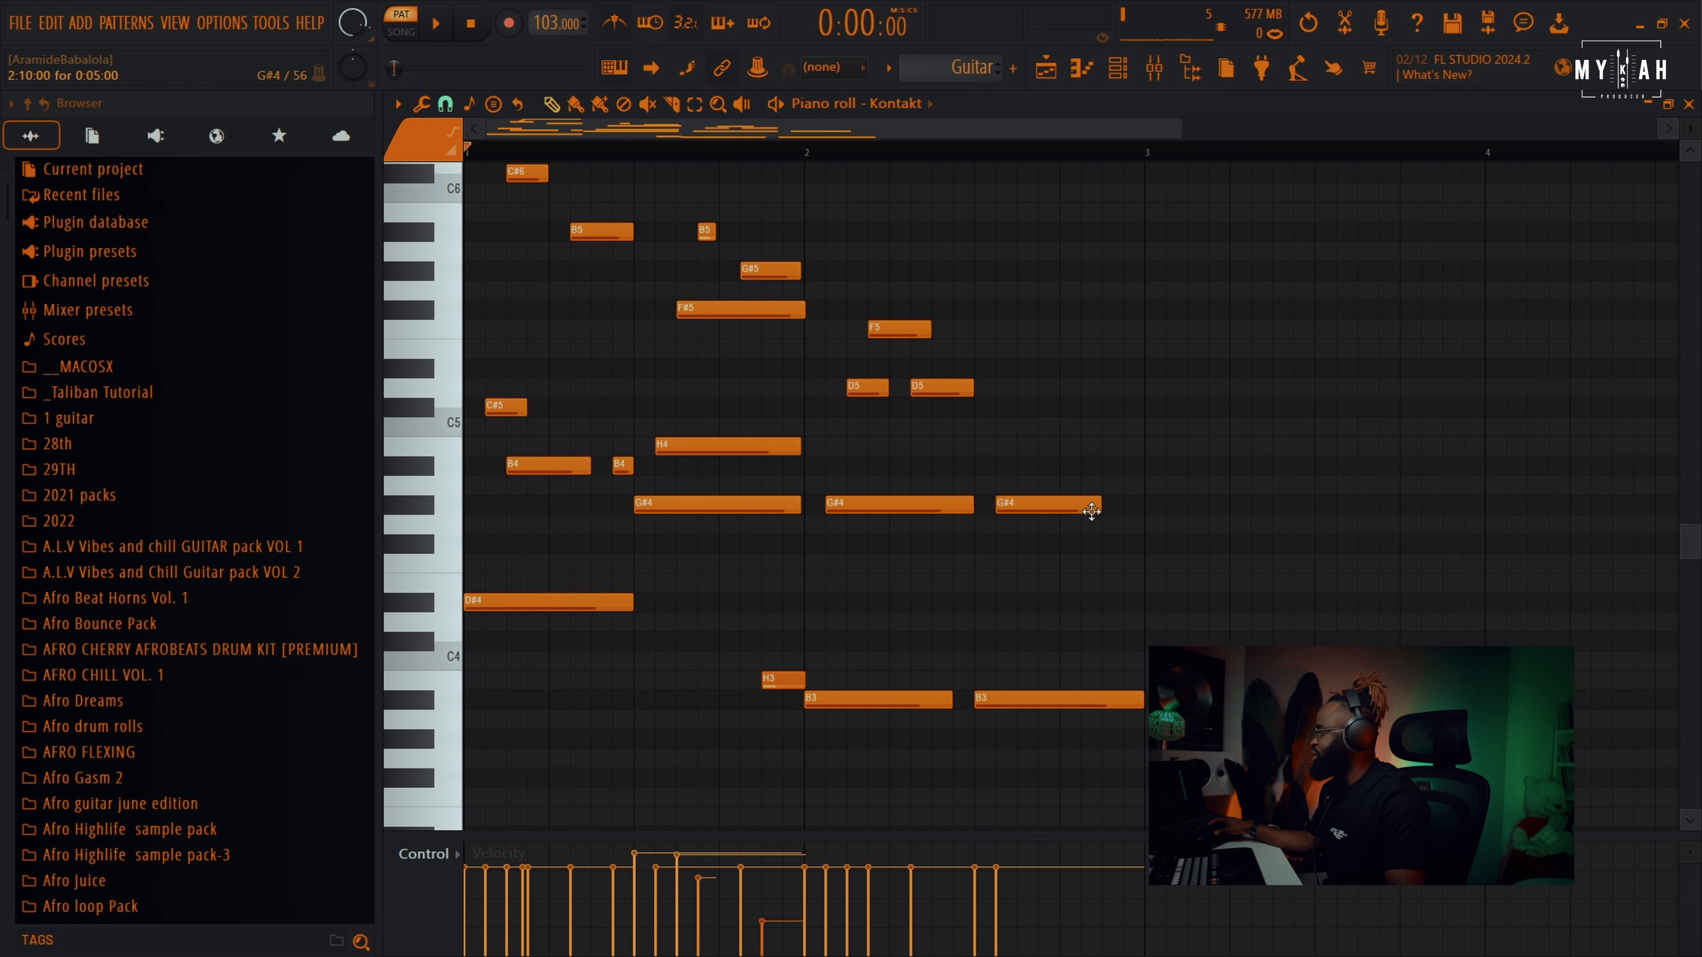
{"action": "mouse_move", "coordinate": [1027, 407]}
{"action": "left_mouse_down"}
{"action": "mouse_move", "coordinate": [1003, 367]}
{"action": "mouse_move", "coordinate": [1010, 394]}
{"action": "left_mouse_up"}
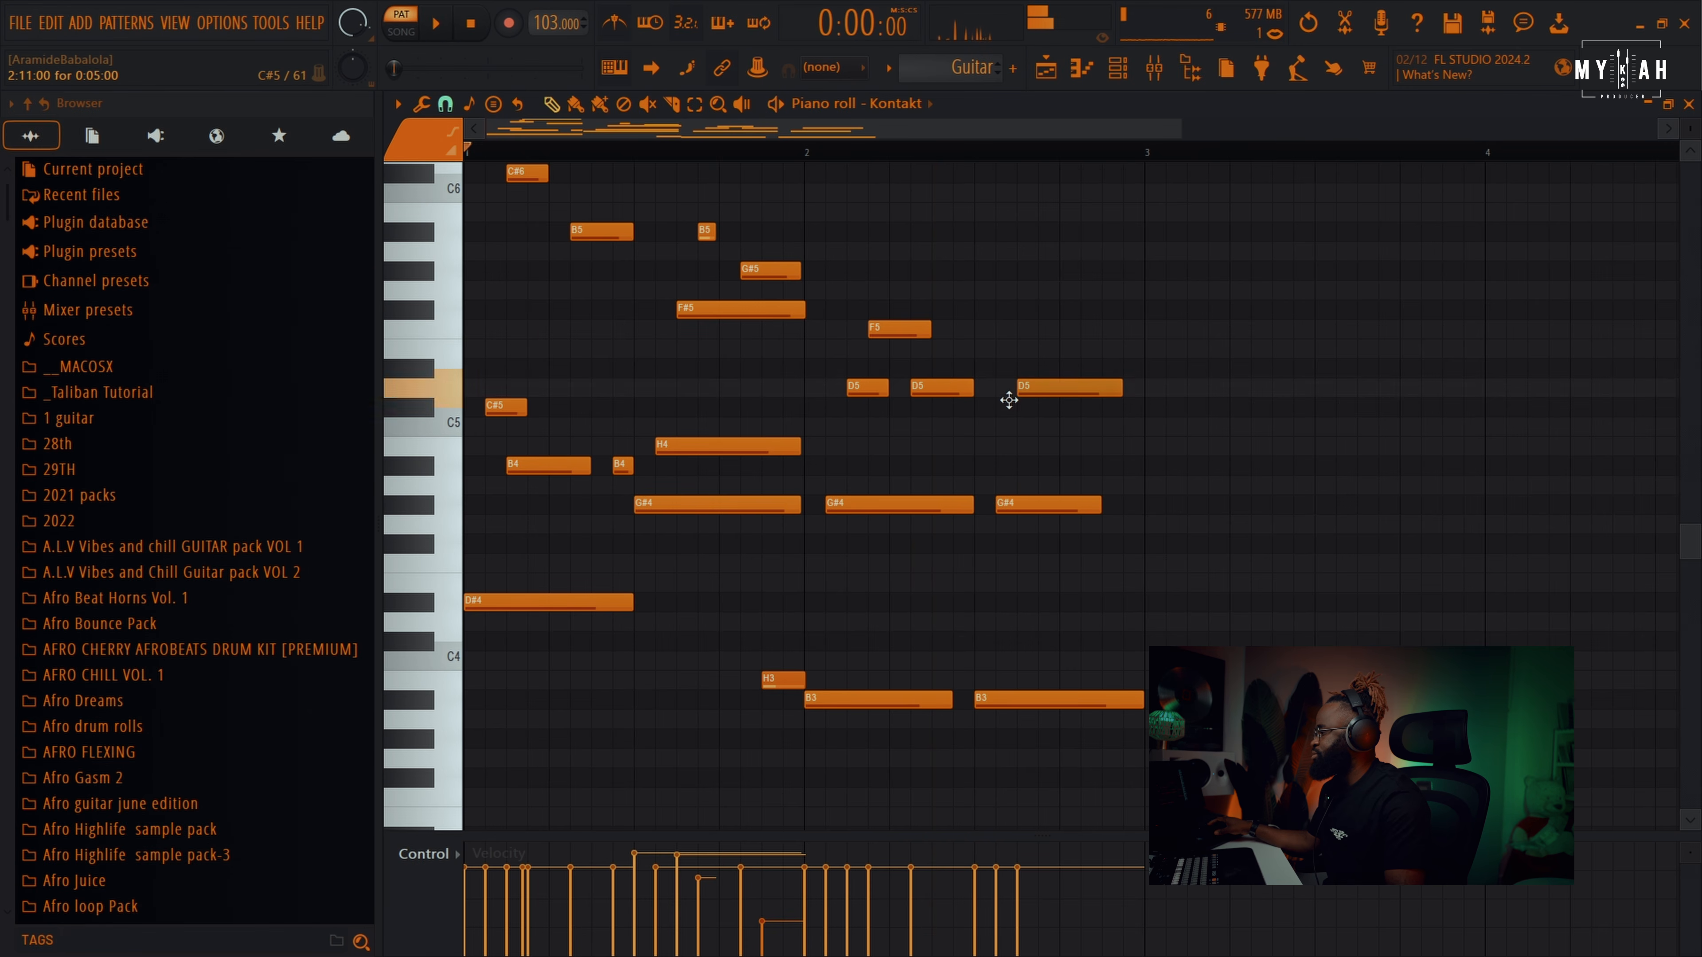
{"action": "key", "text": "space"}
{"action": "left_click", "coordinate": [1045, 330]}
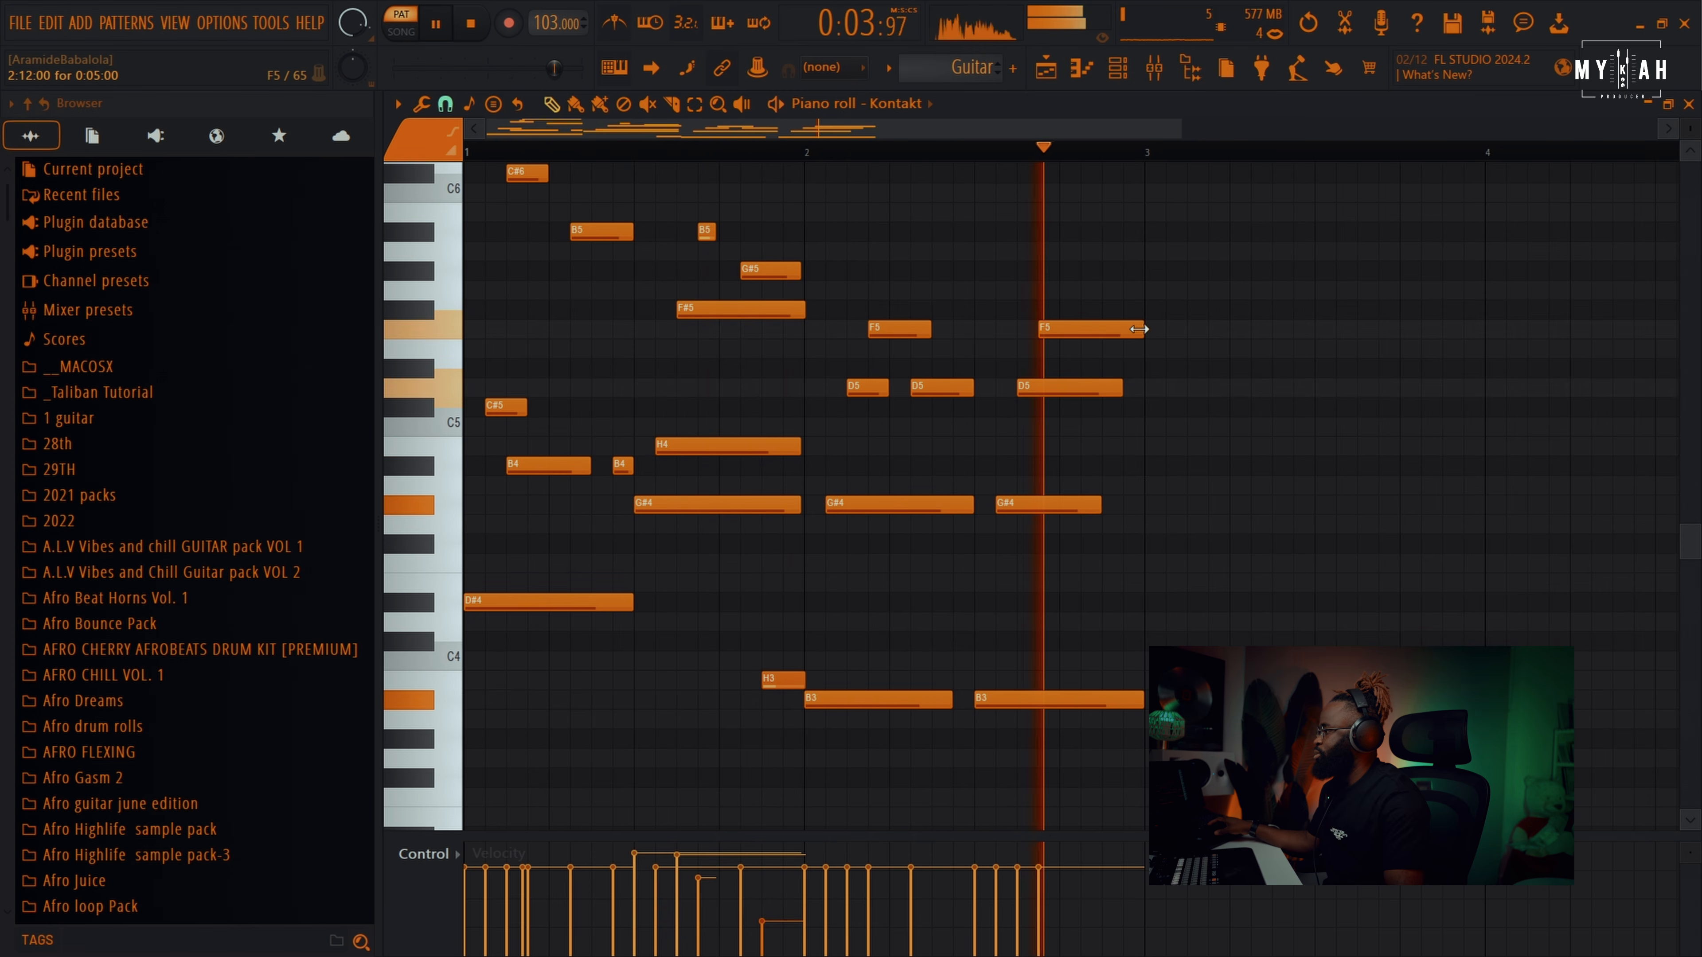
- Add D4, H4, F5 and B5 on steps 13 to 16 of bar 2, all ending at the start of bar 3
{"action": "key", "text": "space"}
{"action": "mouse_move", "coordinate": [1127, 251]}
{"action": "left_mouse_down"}
{"action": "mouse_move", "coordinate": [1125, 231]}
{"action": "mouse_move", "coordinate": [1144, 232]}
{"action": "left_mouse_up"}
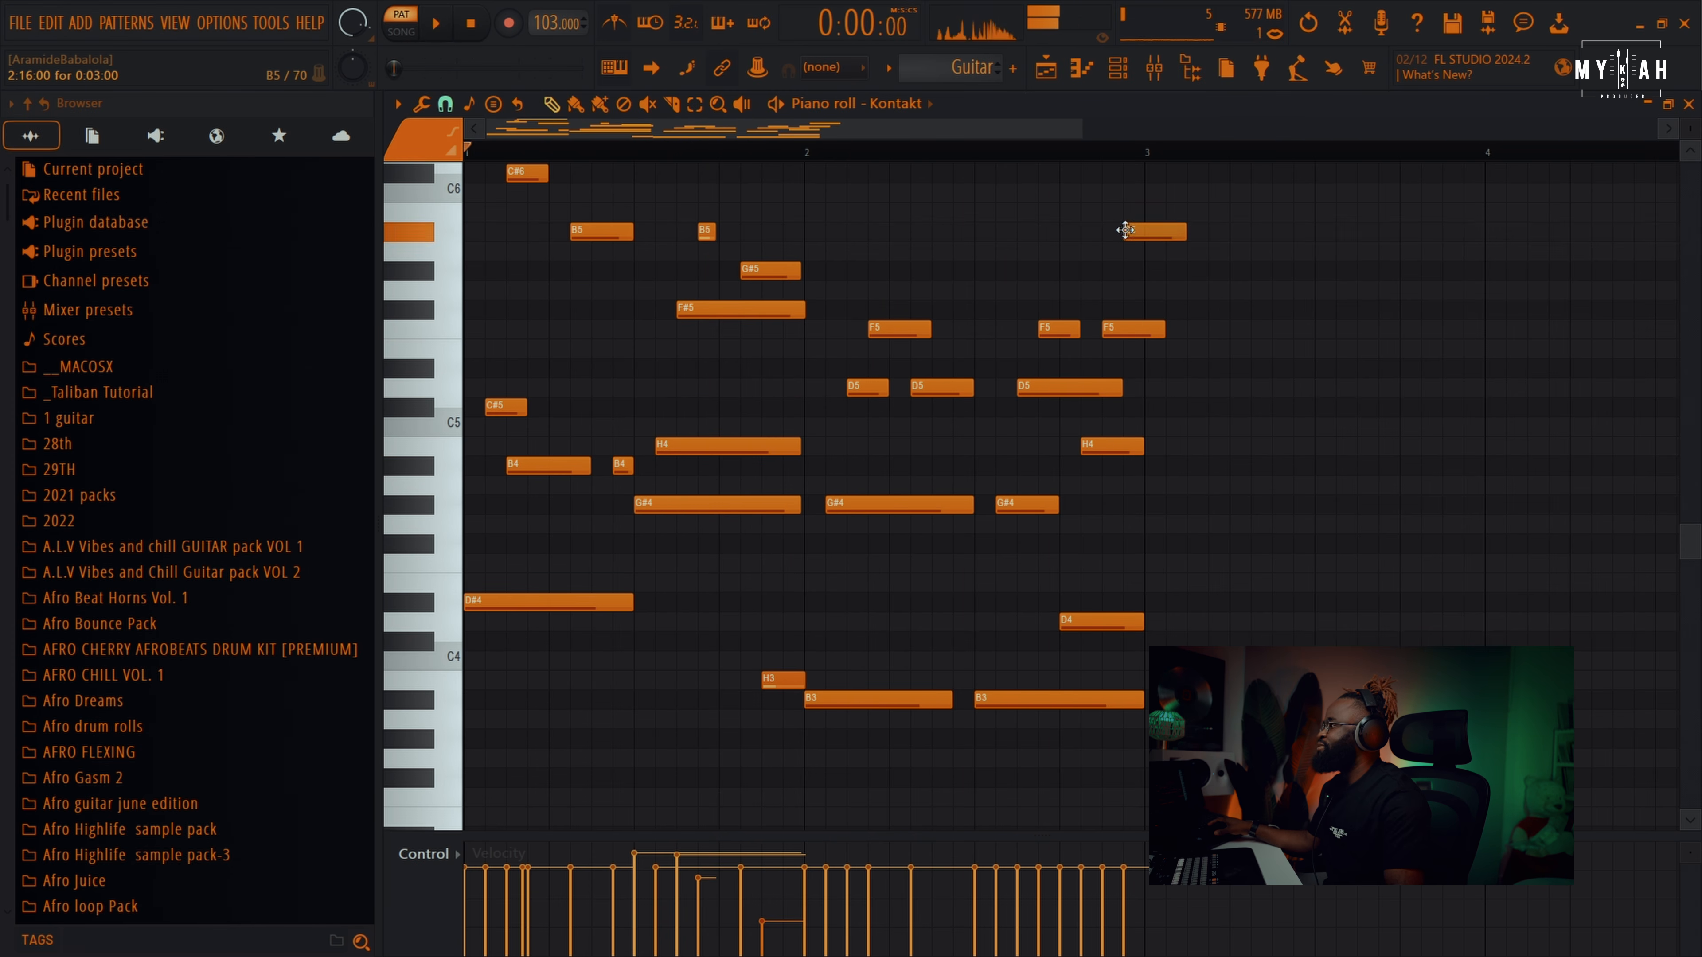
{"action": "key", "text": "space"}
{"action": "left_click_drag", "start_coordinate": [1164, 329], "coordinate": [1141, 336]}
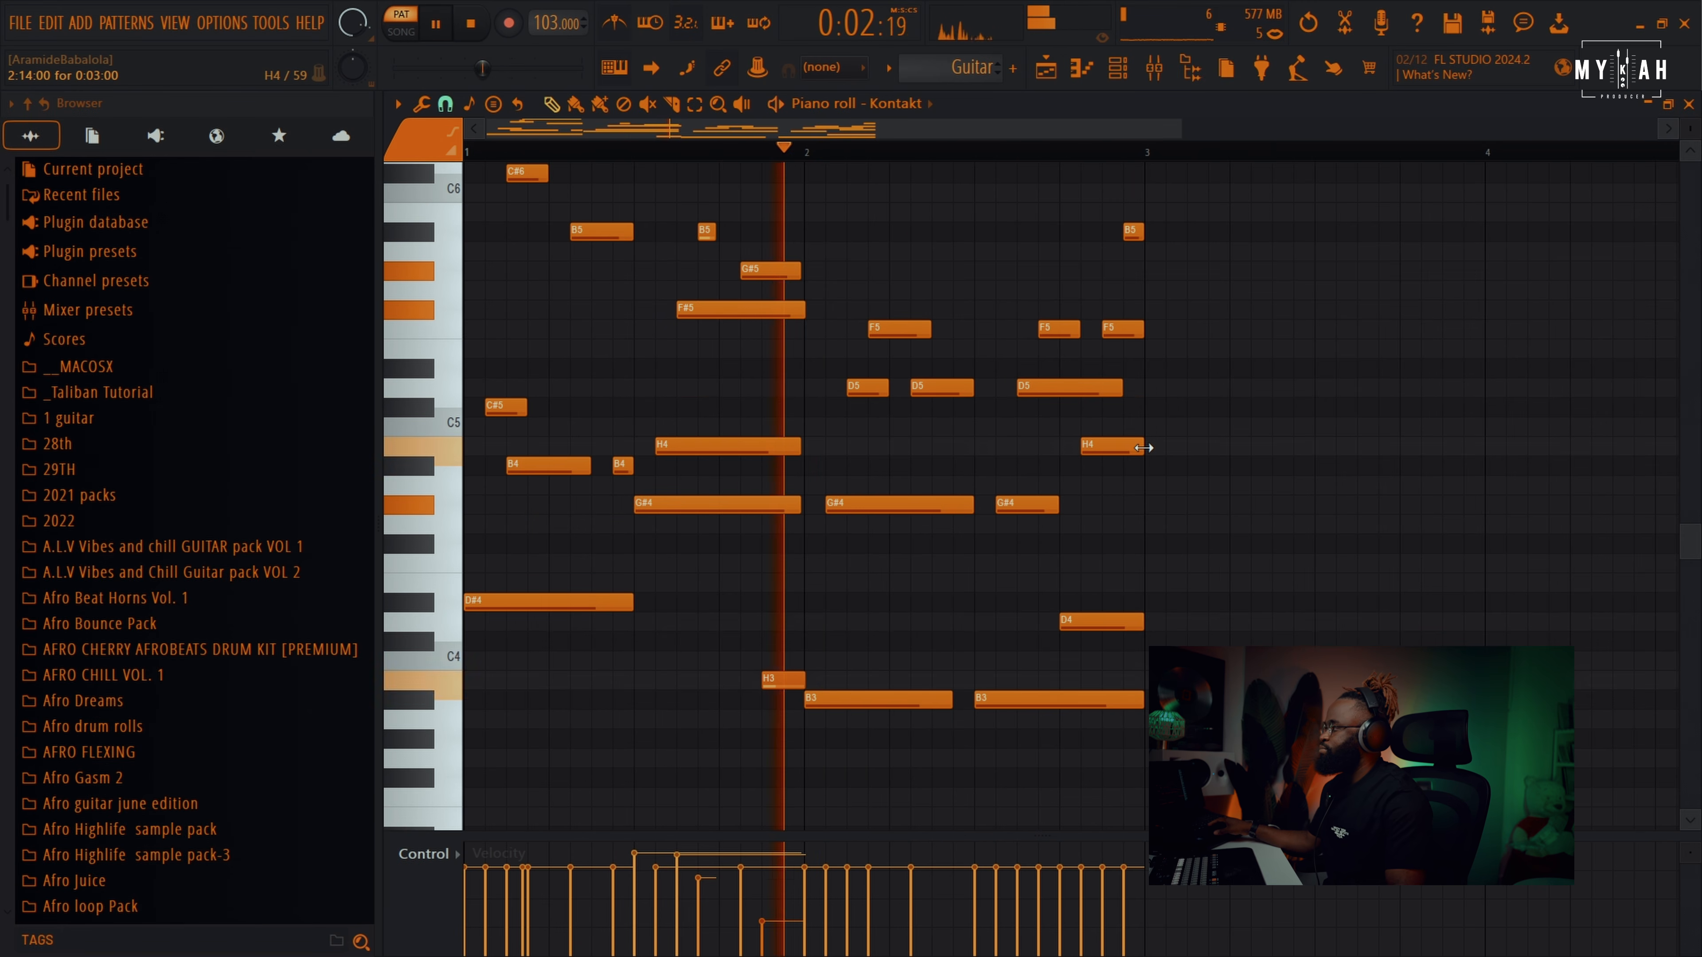
{"action": "key", "text": "space"}
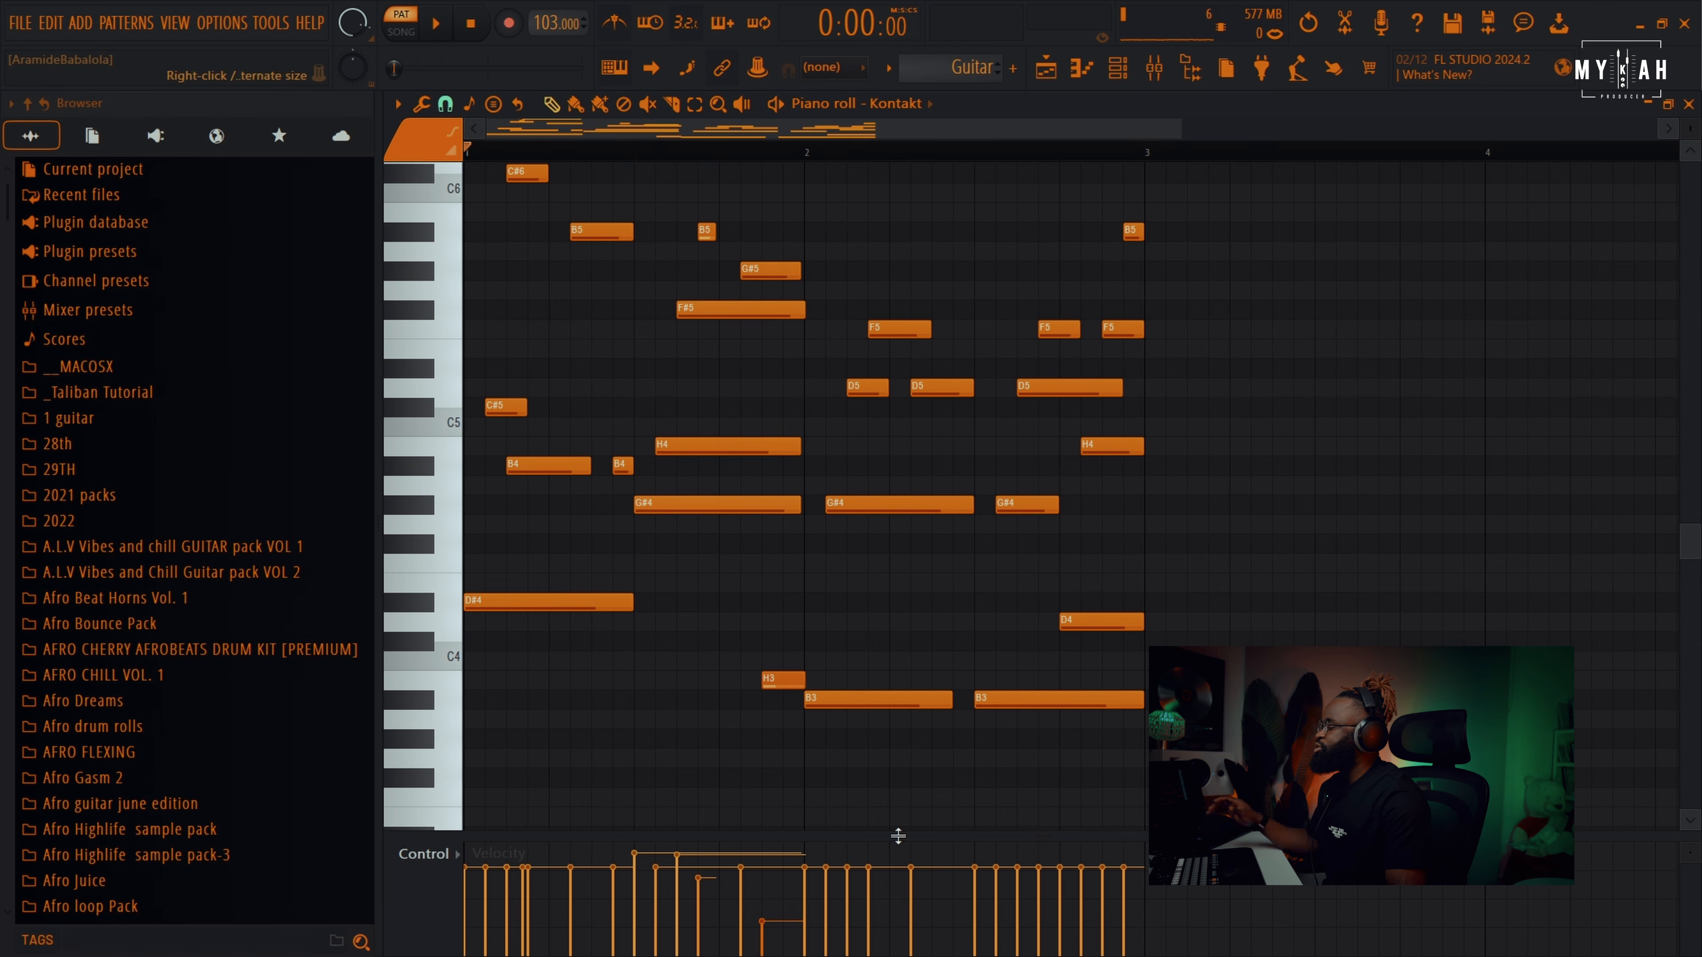
- Raise the velocities of bar 2's D5 on step 3, G#4 on step 10 and F5 on step 15 to nearly full
{"action": "key", "text": "space"}
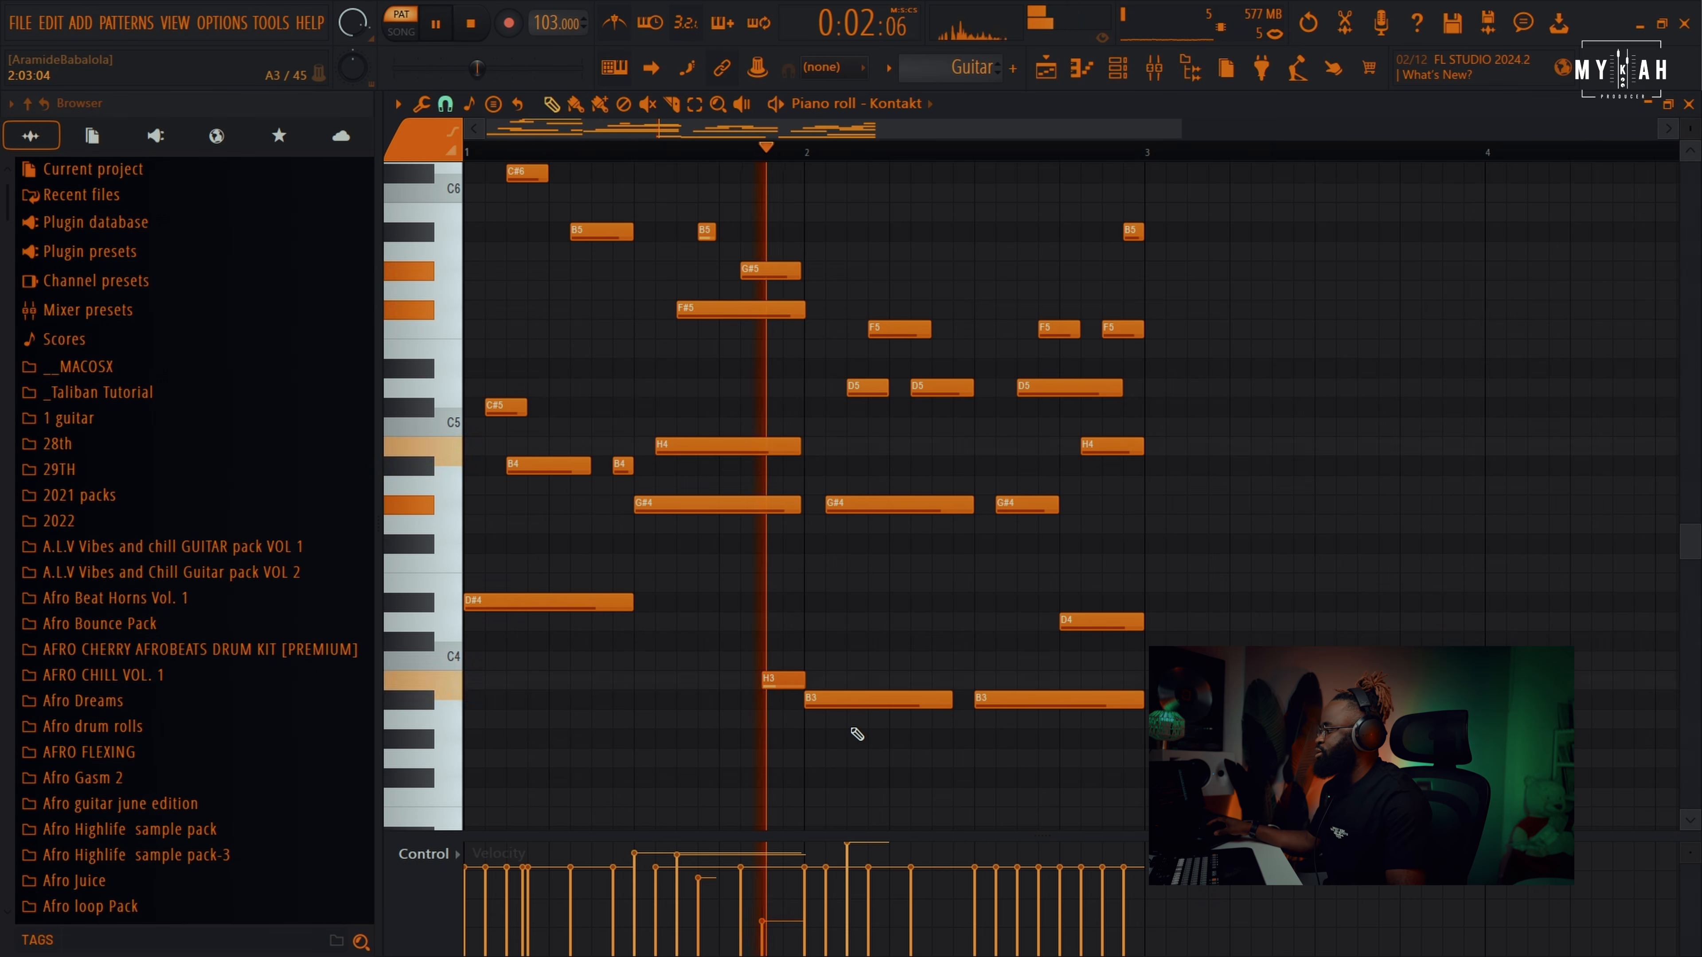
{"action": "key", "text": "space"}
{"action": "key", "text": "space"}
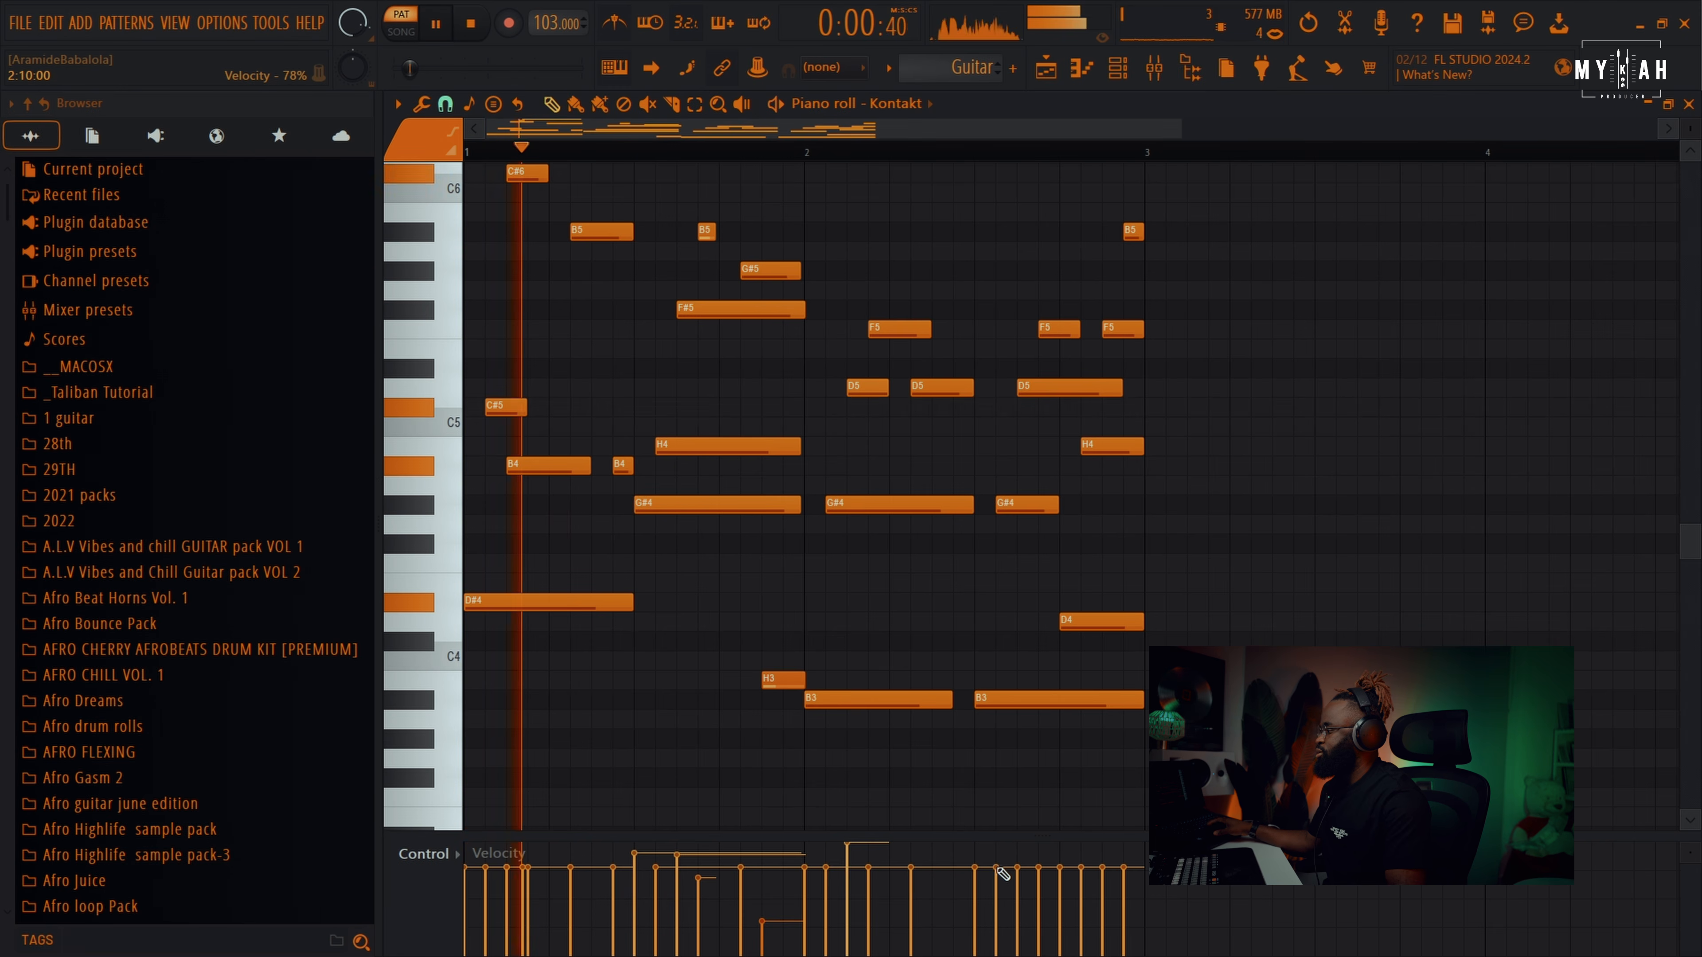
{"action": "left_click", "coordinate": [1004, 846]}
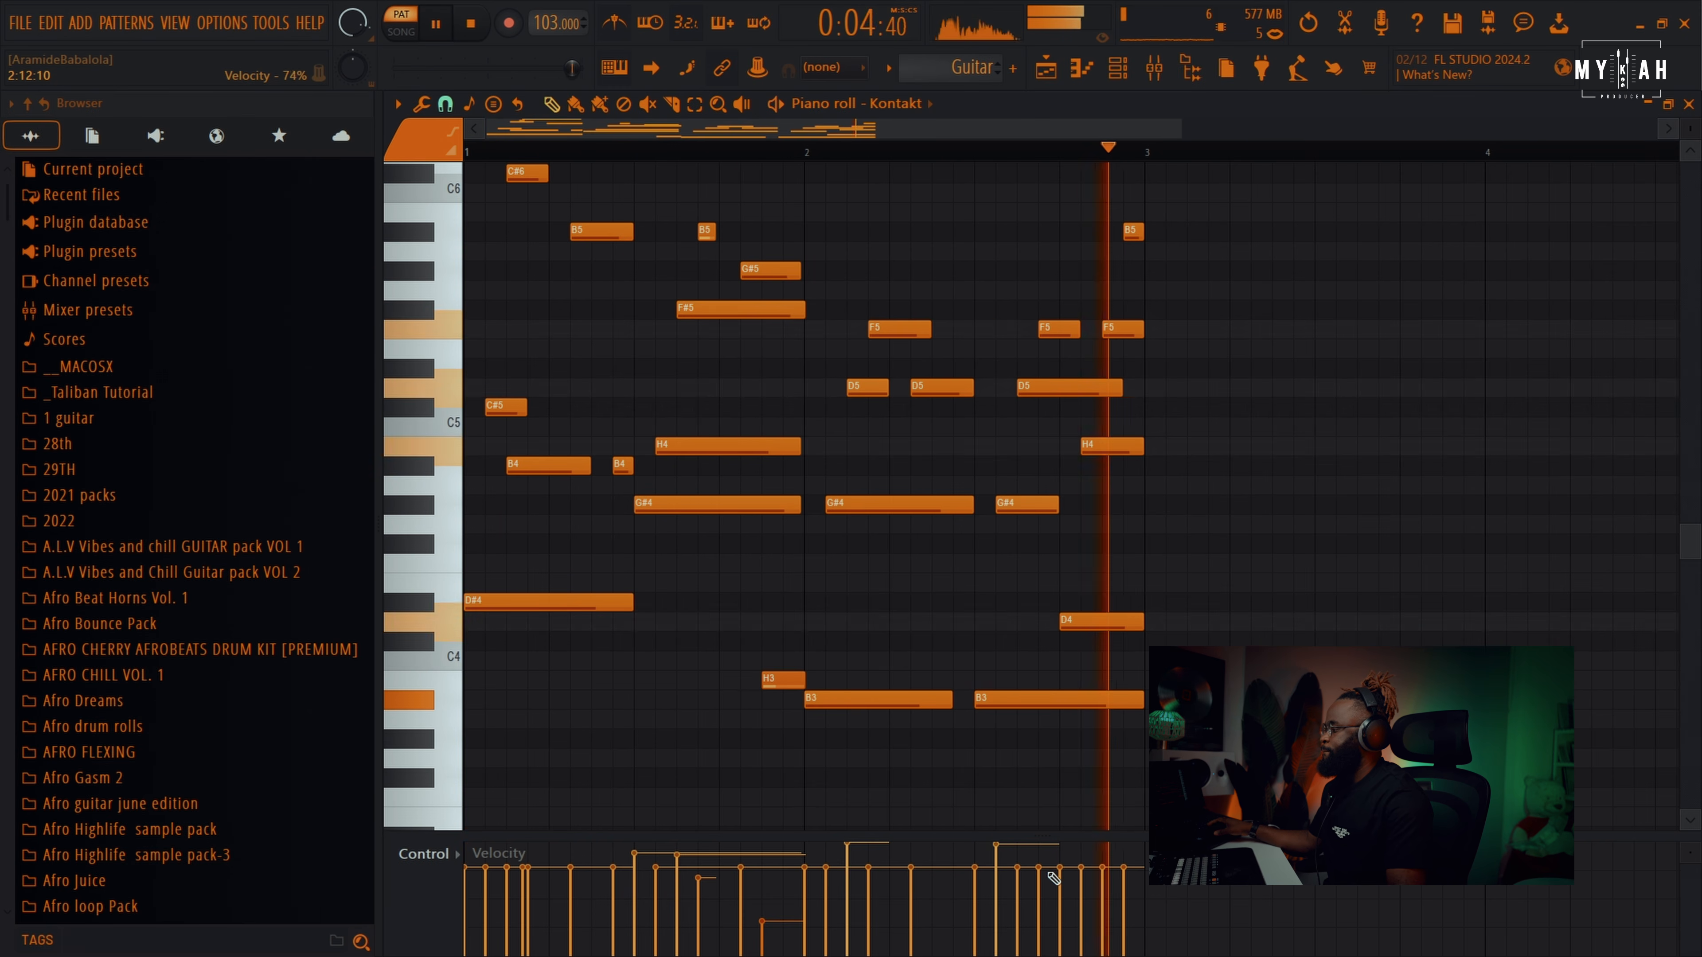
{"action": "left_click", "coordinate": [1103, 849]}
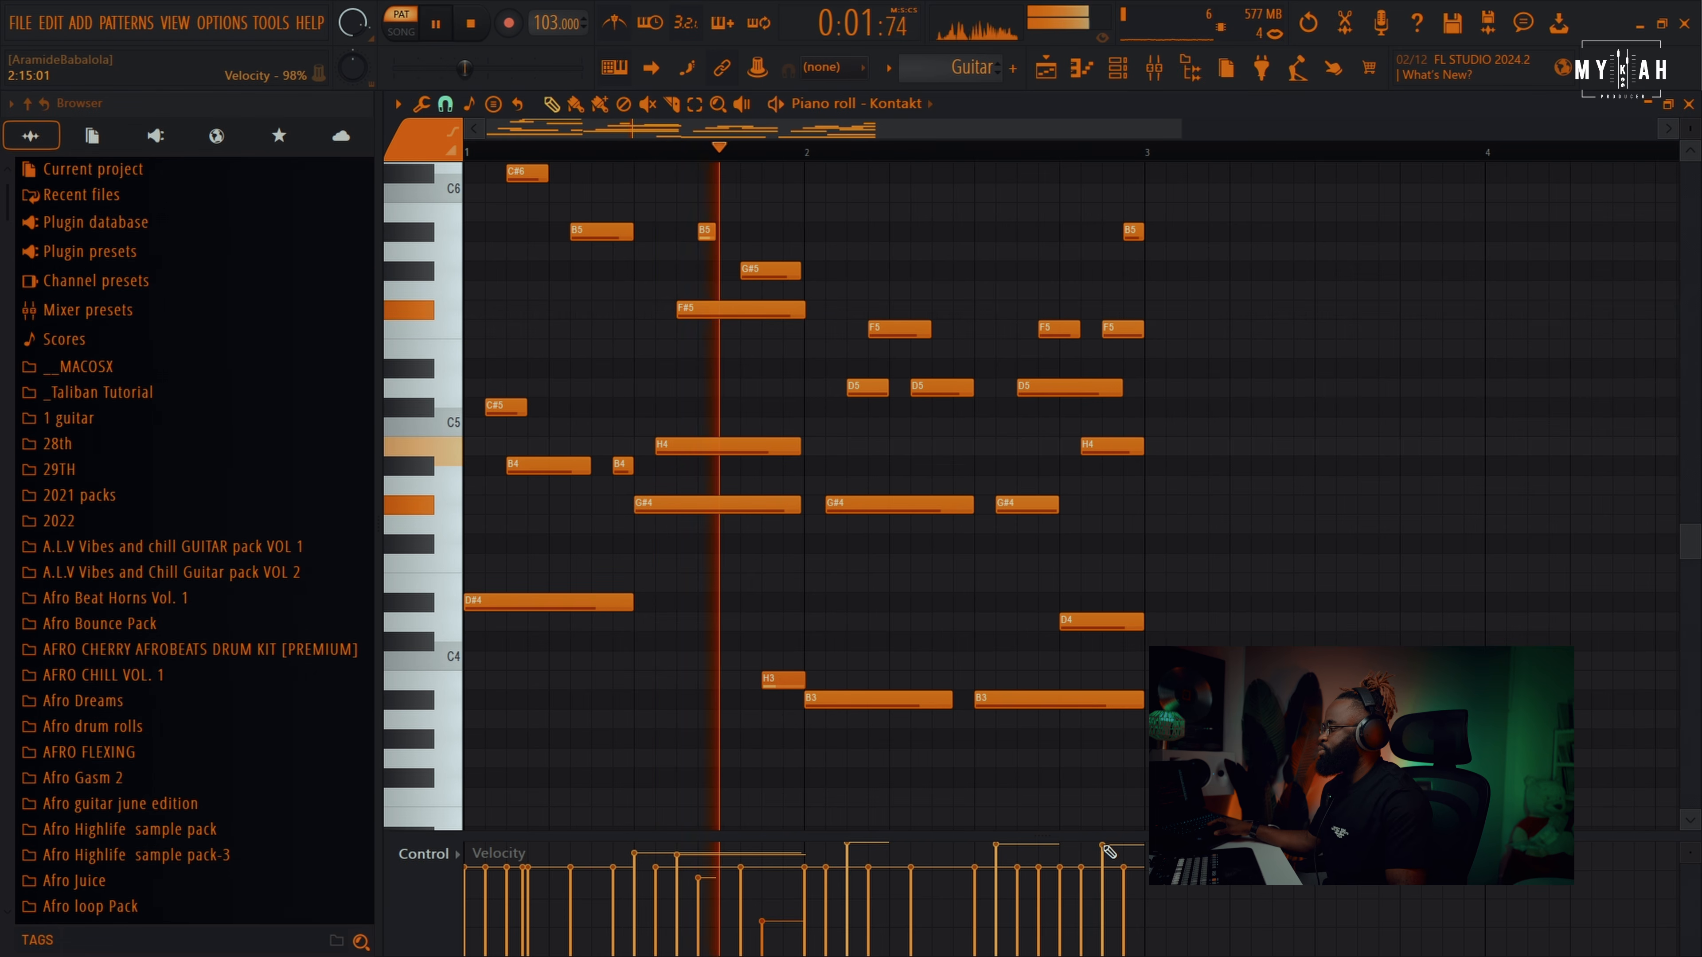
- Set bar 1's G#5 velocity to about 87%, and soften the opening D#4, bar 1's G#4 and bar 2's first B3 in an enlarged velocity lane
{"action": "left_click", "coordinate": [748, 865]}
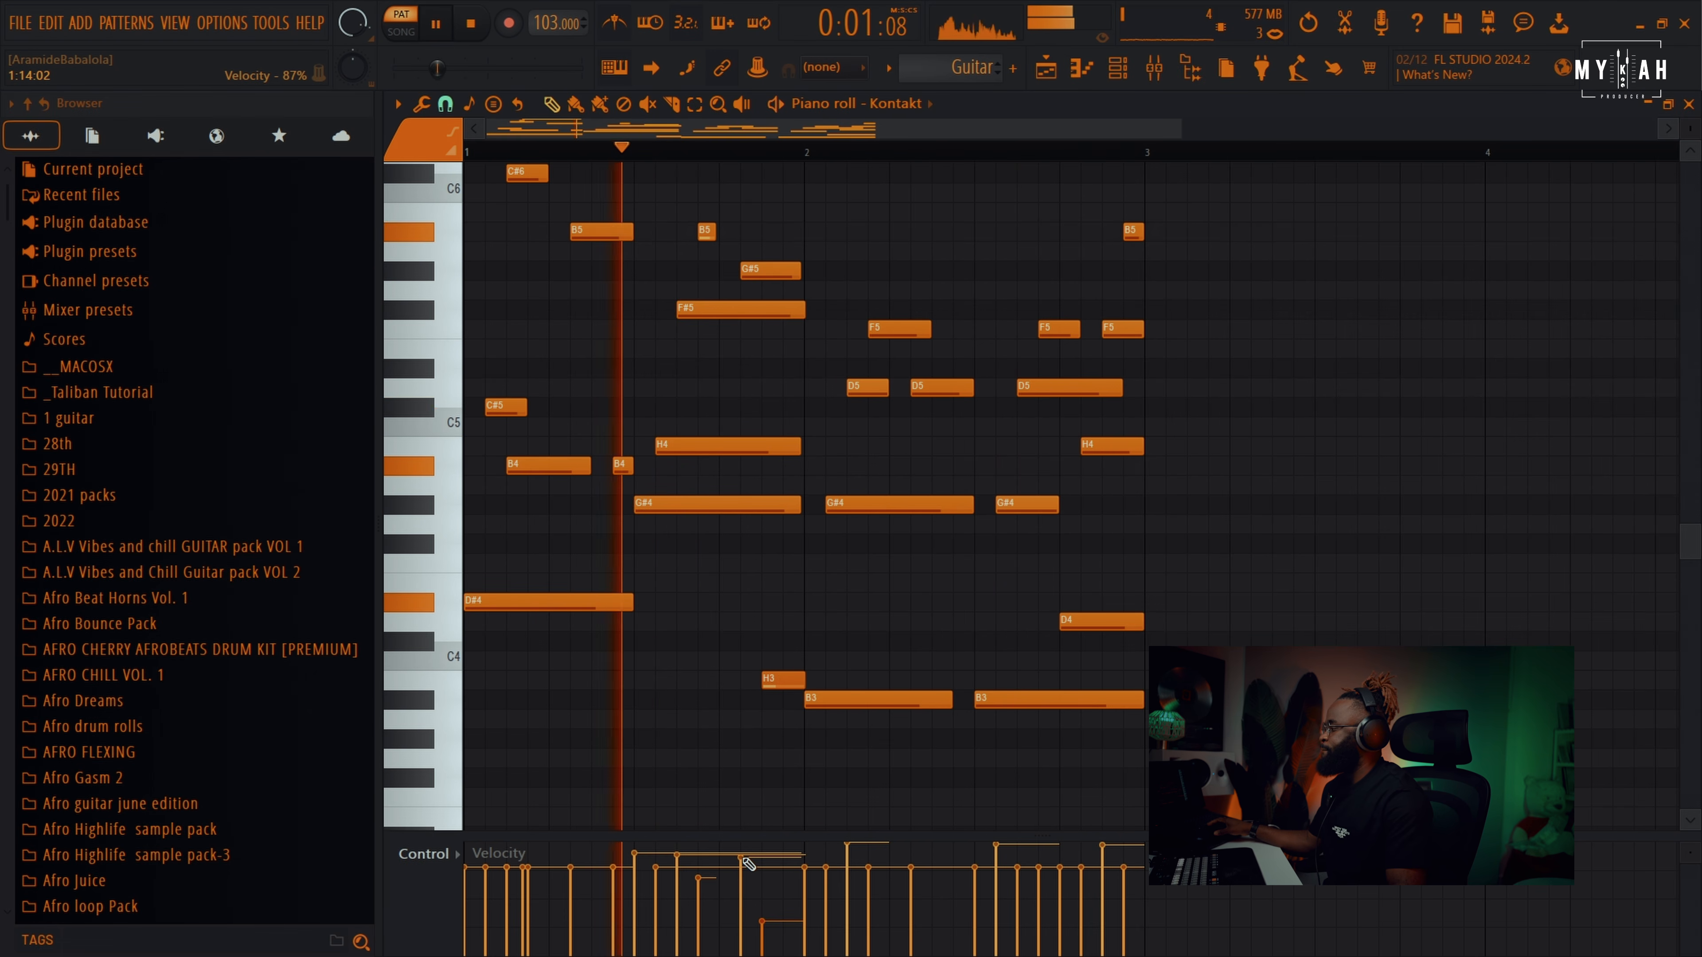
{"action": "left_click", "coordinate": [635, 843]}
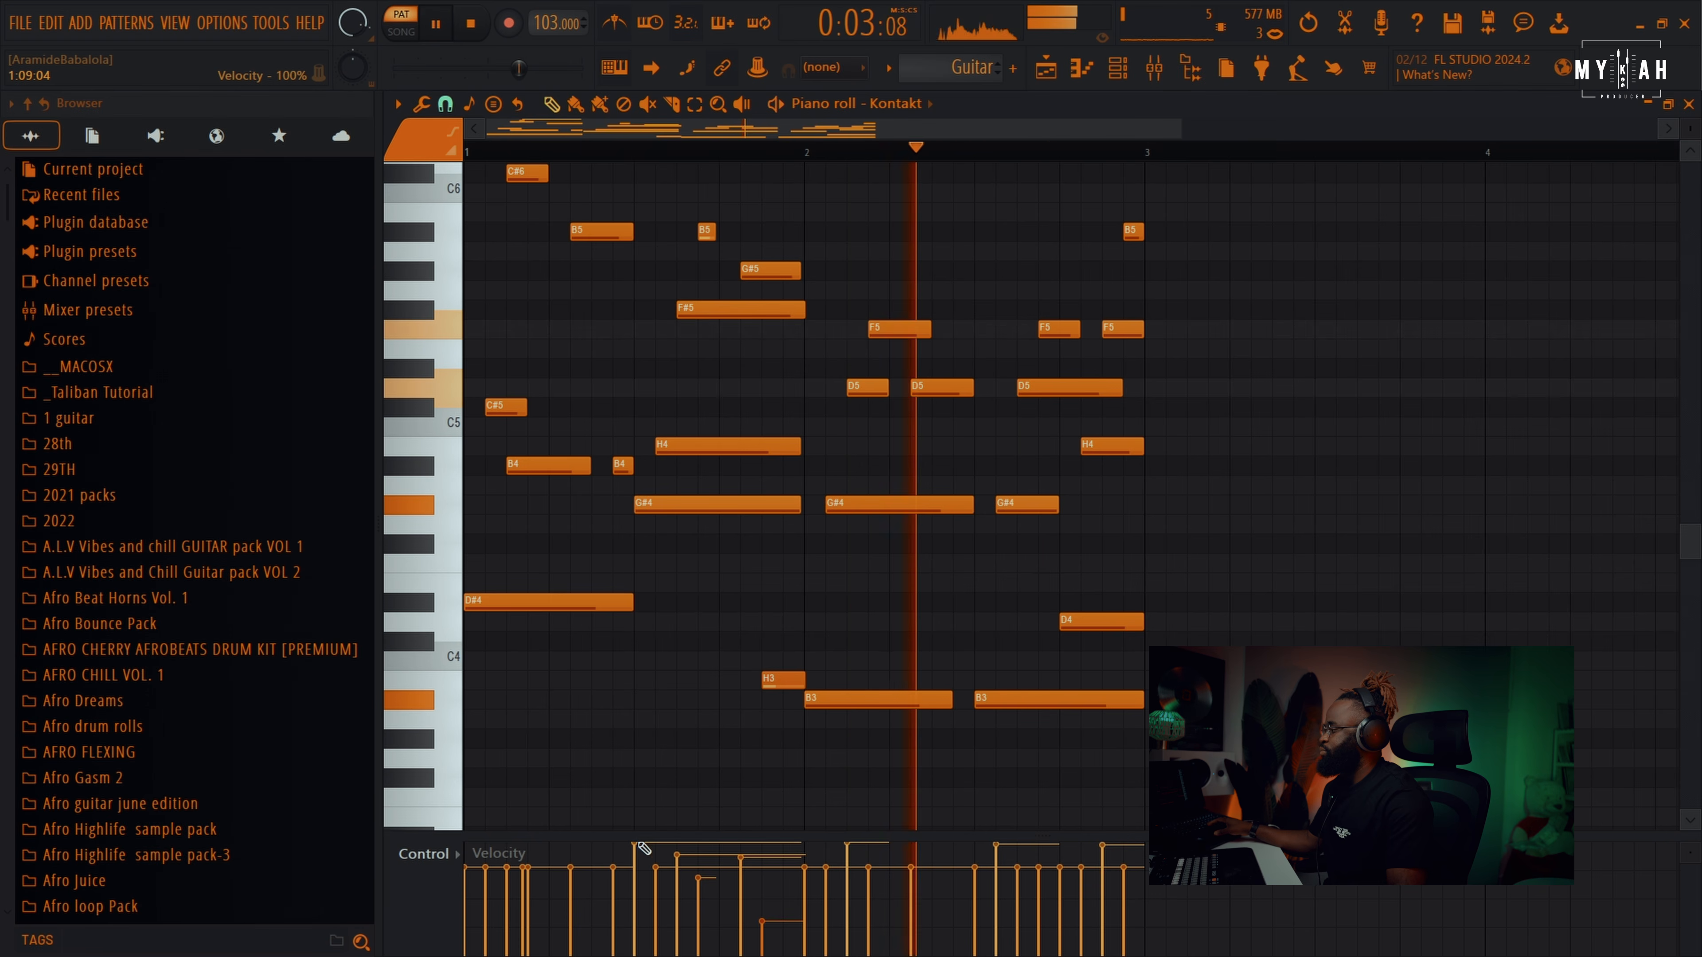
{"action": "left_click_drag", "start_coordinate": [724, 836], "coordinate": [730, 747]}
{"action": "key", "text": "space"}
- Open the Kontakt channel's settings and route it to mixer track 1
{"action": "key", "text": "F6"}
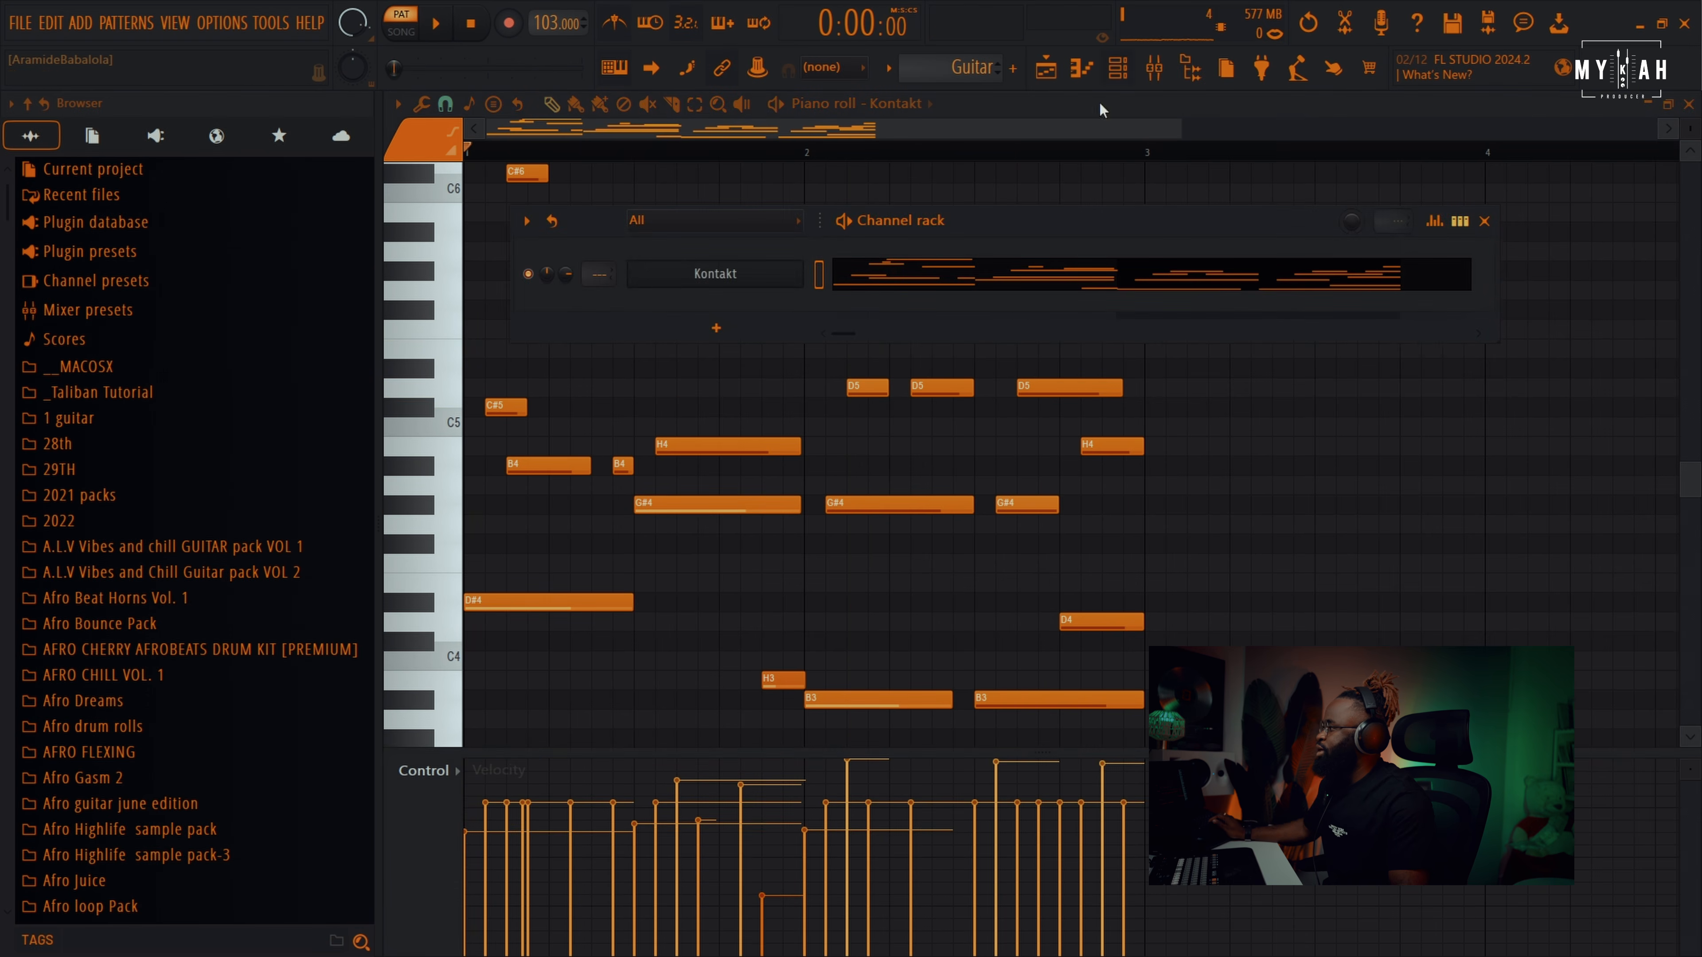
{"action": "left_click", "coordinate": [779, 281]}
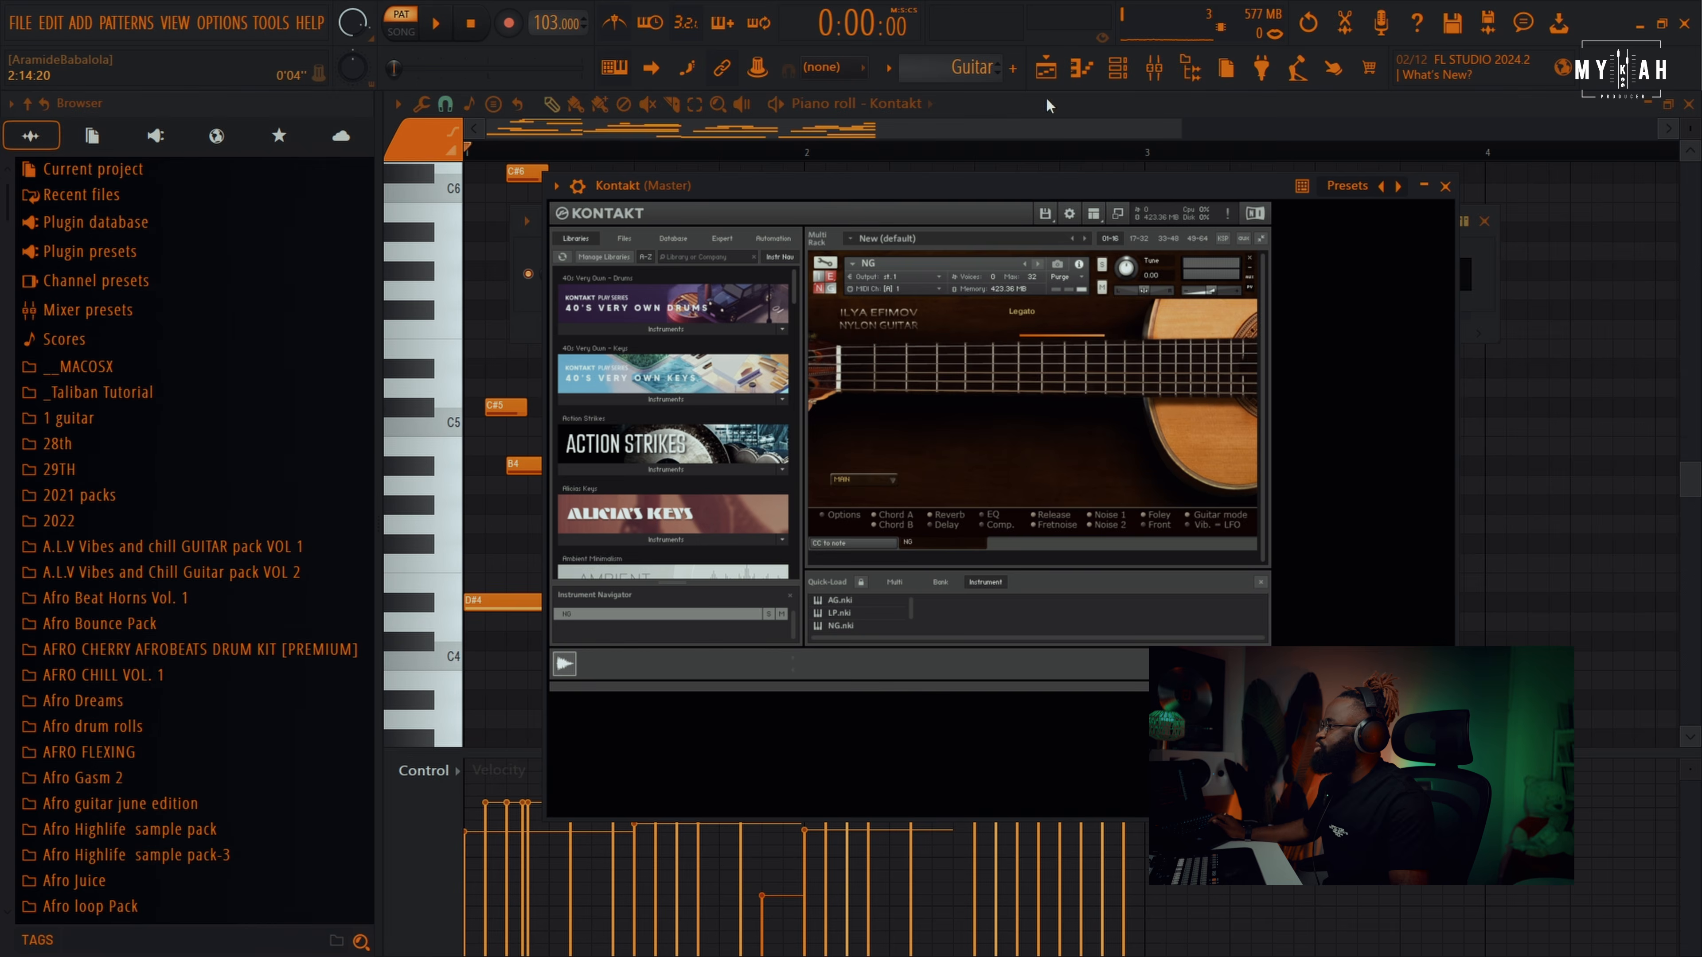
{"action": "left_click", "coordinate": [1048, 74]}
{"action": "left_click", "coordinate": [1129, 77]}
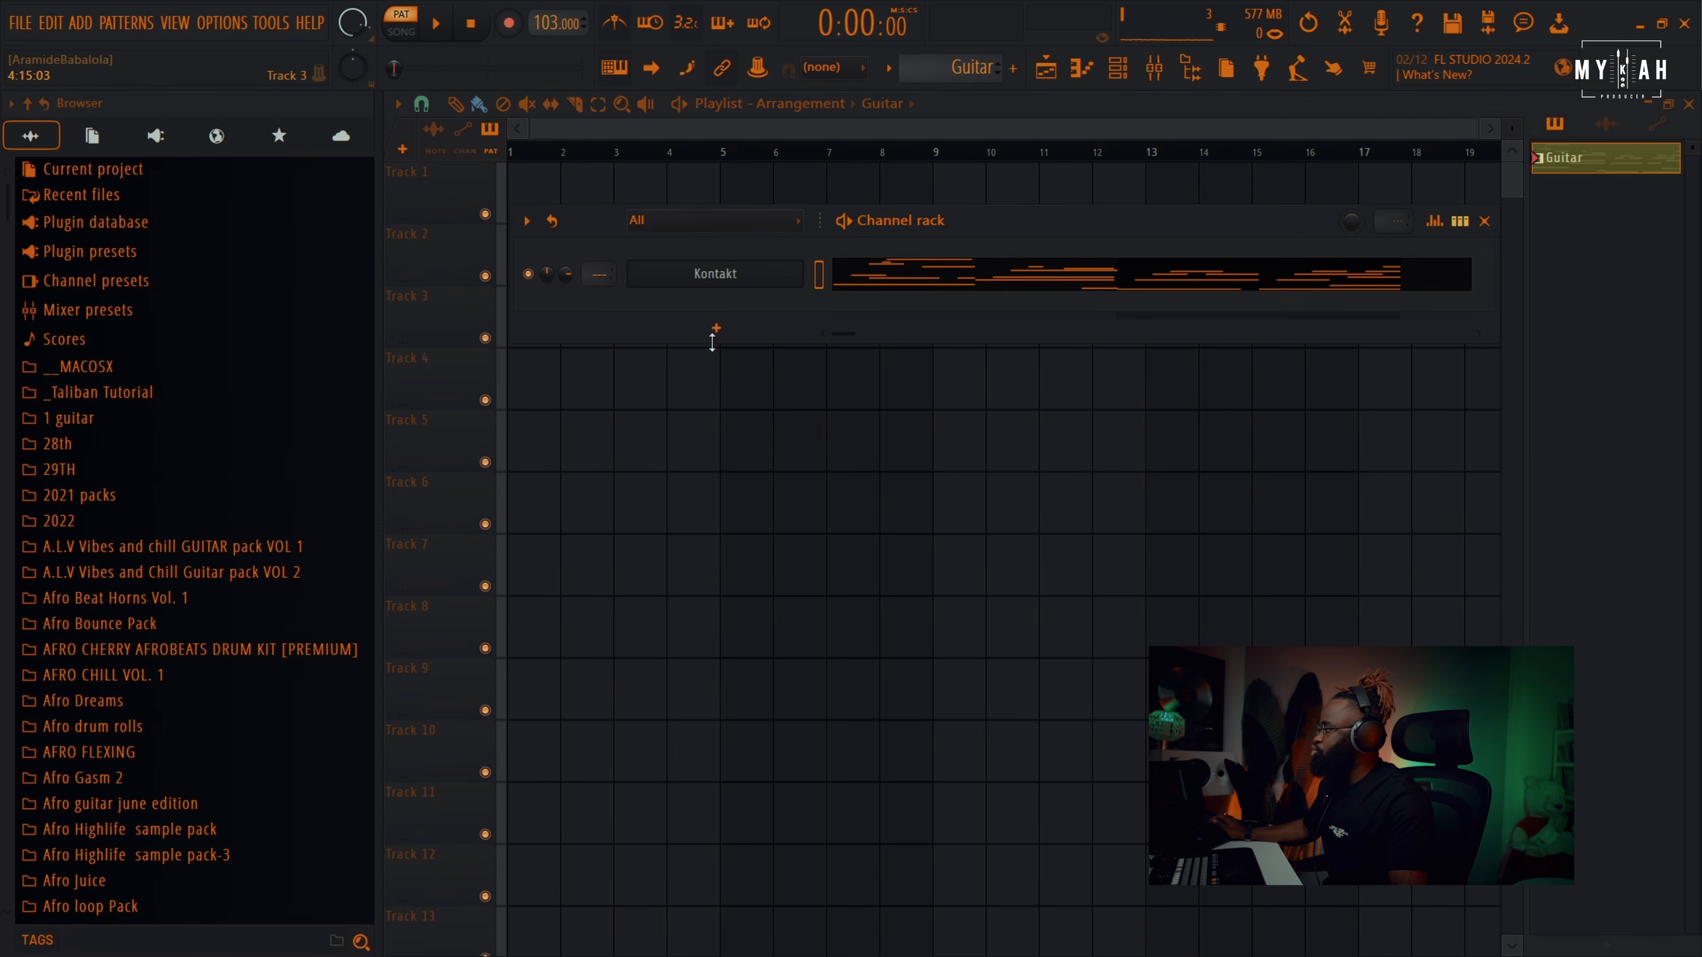
{"action": "left_click", "coordinate": [731, 280]}
{"action": "left_click", "coordinate": [580, 198]}
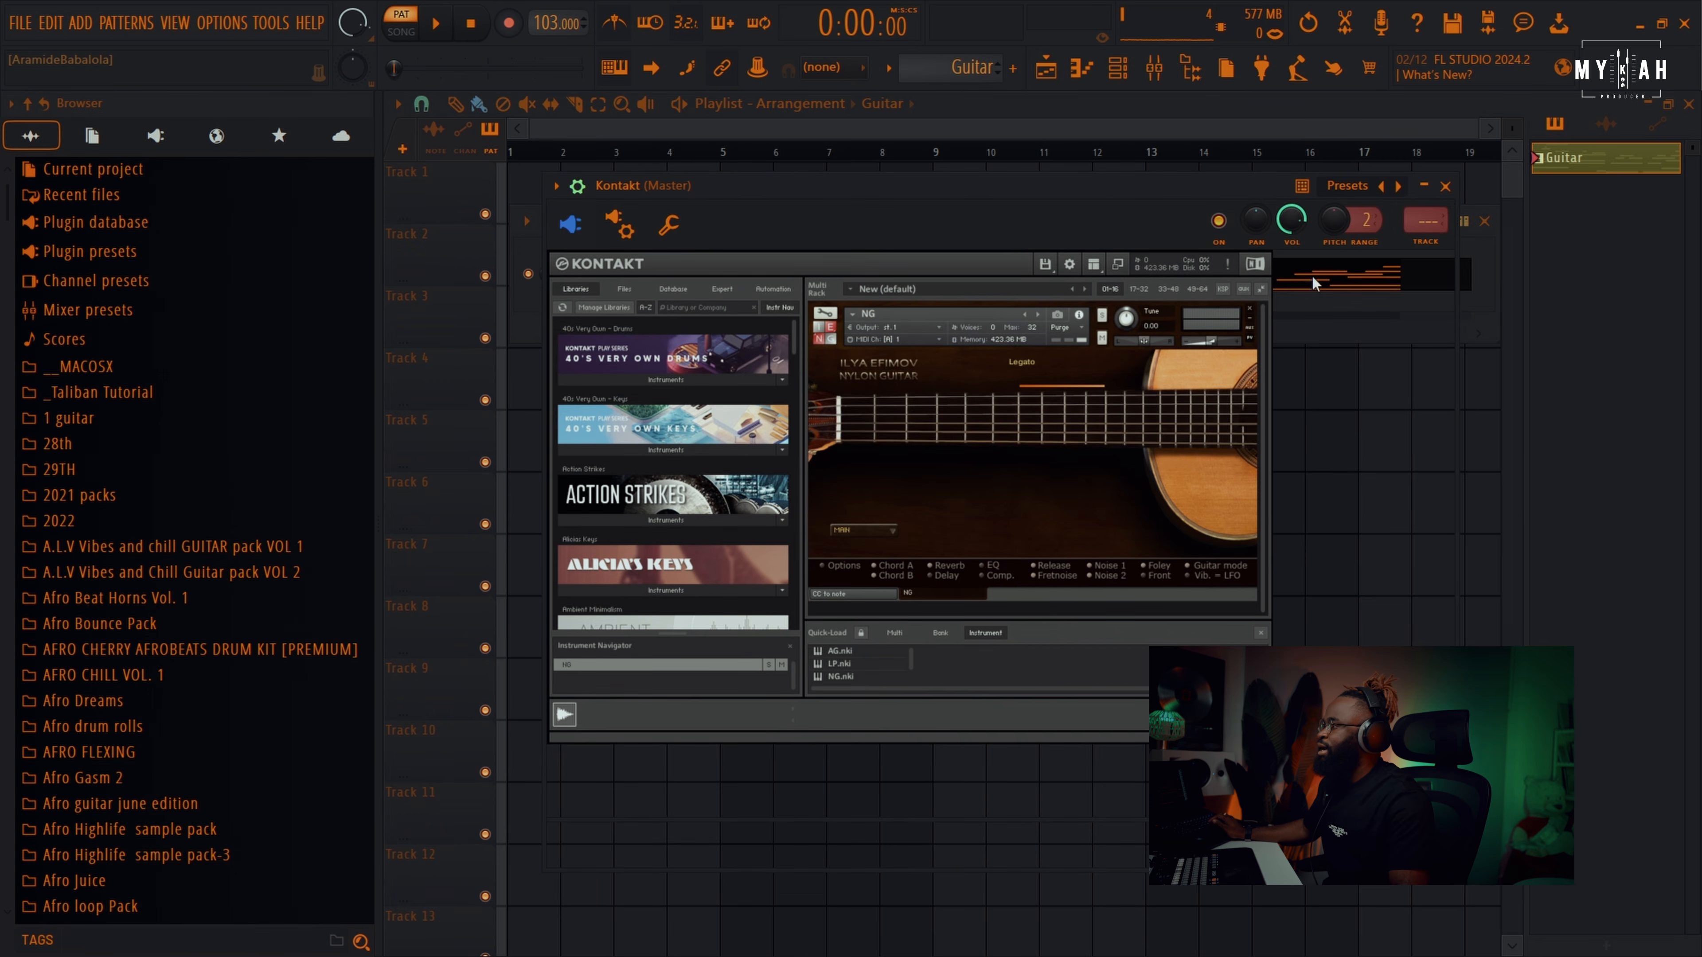
{"action": "left_click", "coordinate": [1427, 249]}
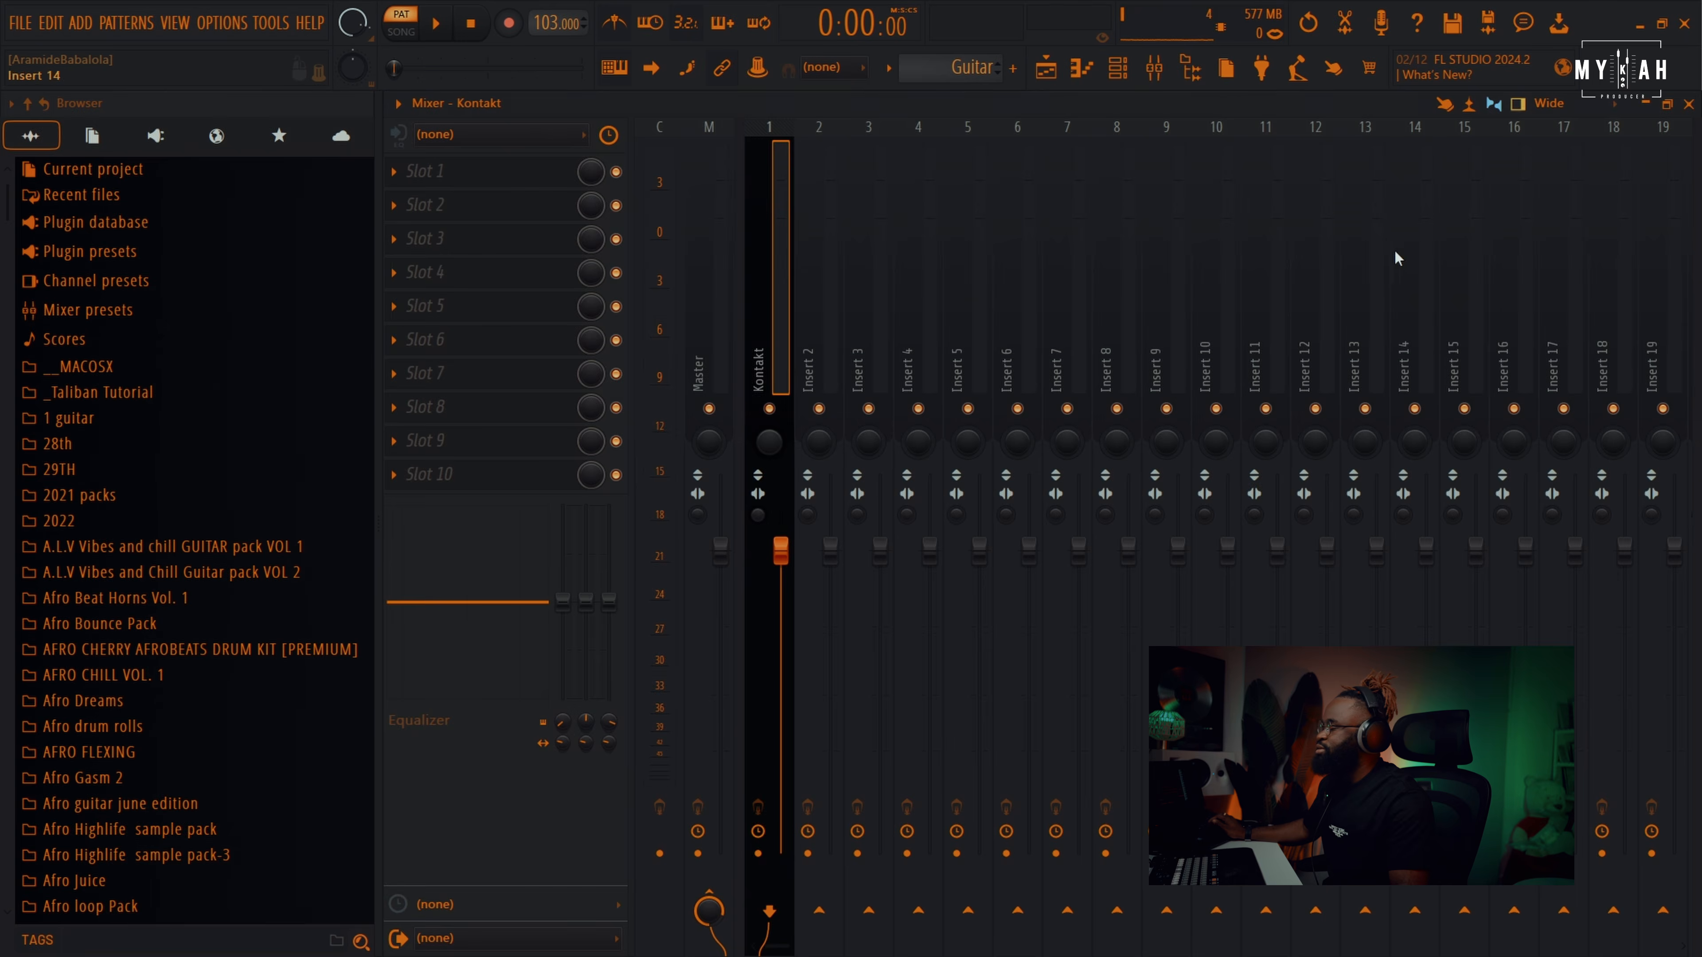
- Load Guitar Rig 6 in slot 1 of the Kontakt mixer track and apply the NG Preset
{"action": "left_click", "coordinate": [478, 186]}
{"action": "left_click", "coordinate": [775, 203]}
{"action": "left_click", "coordinate": [562, 135]}
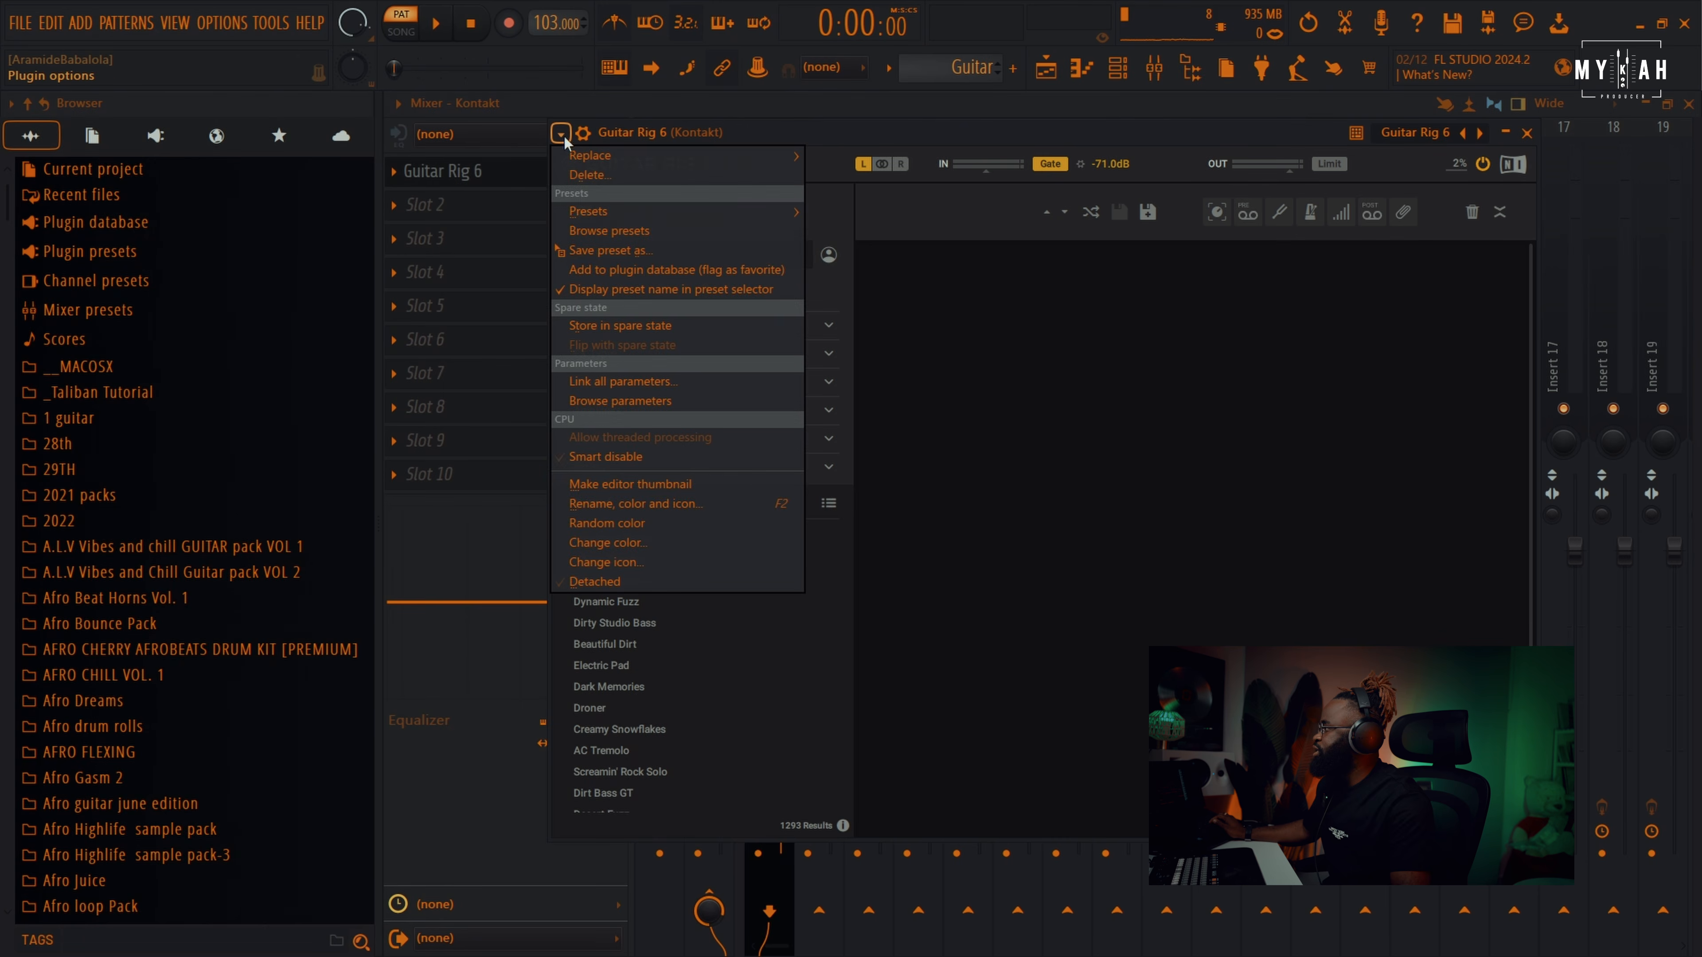
{"action": "mouse_move", "coordinate": [583, 211]}
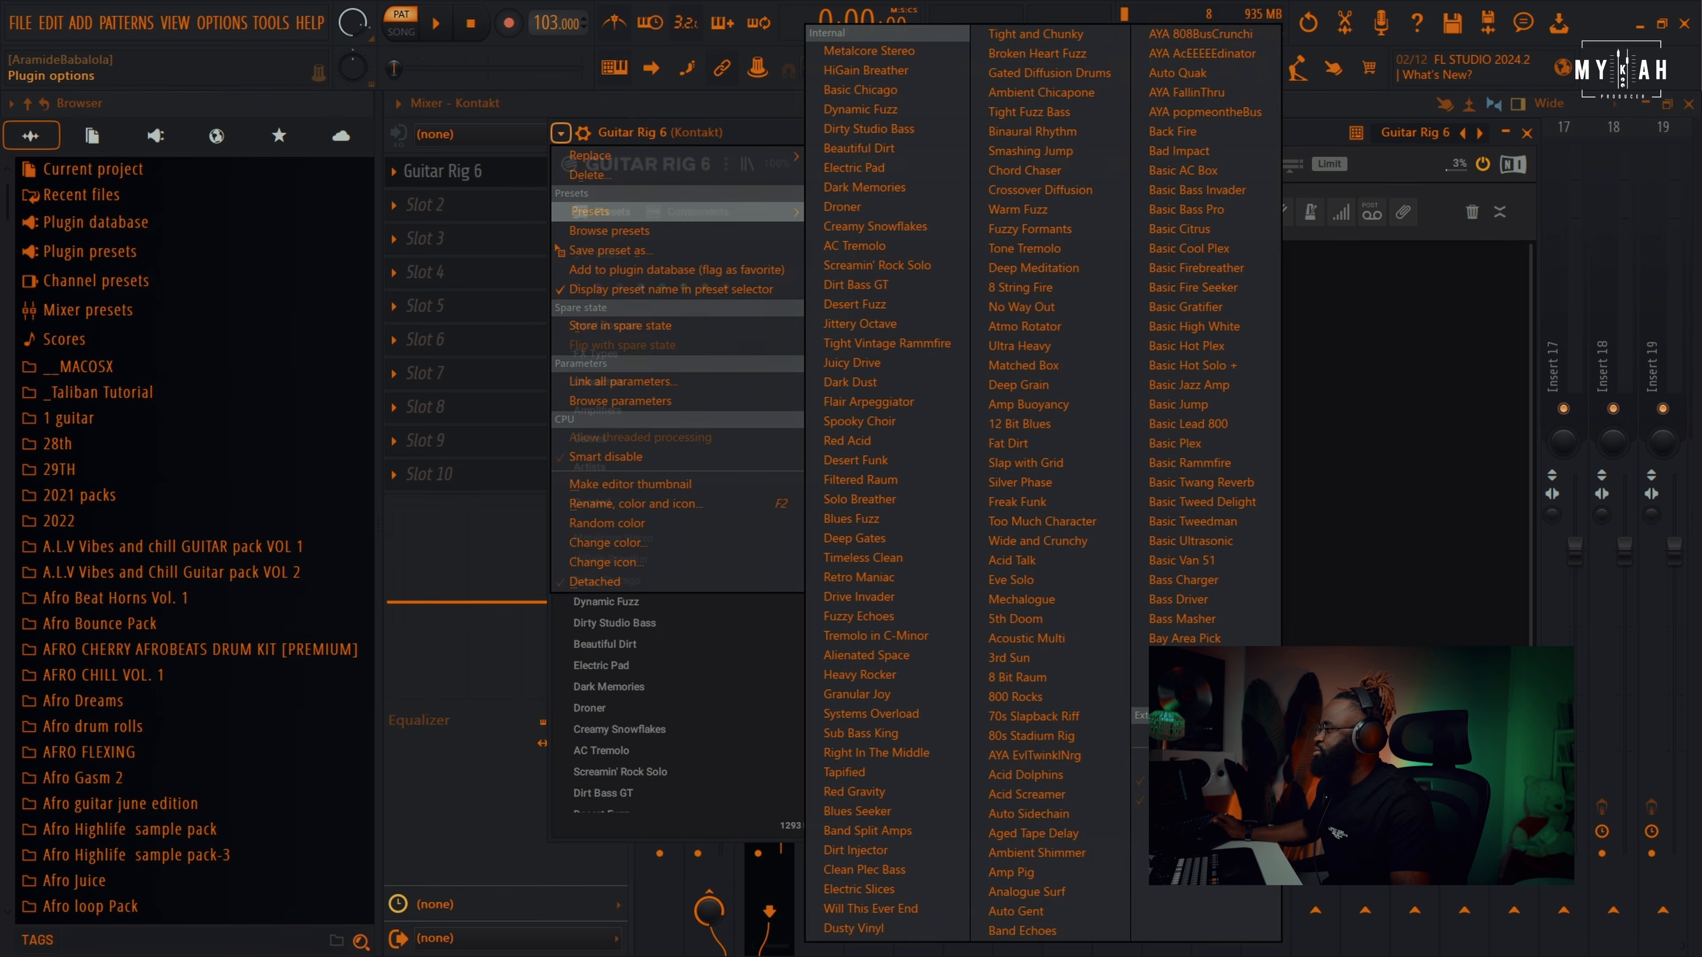
{"action": "left_click", "coordinate": [1015, 482]}
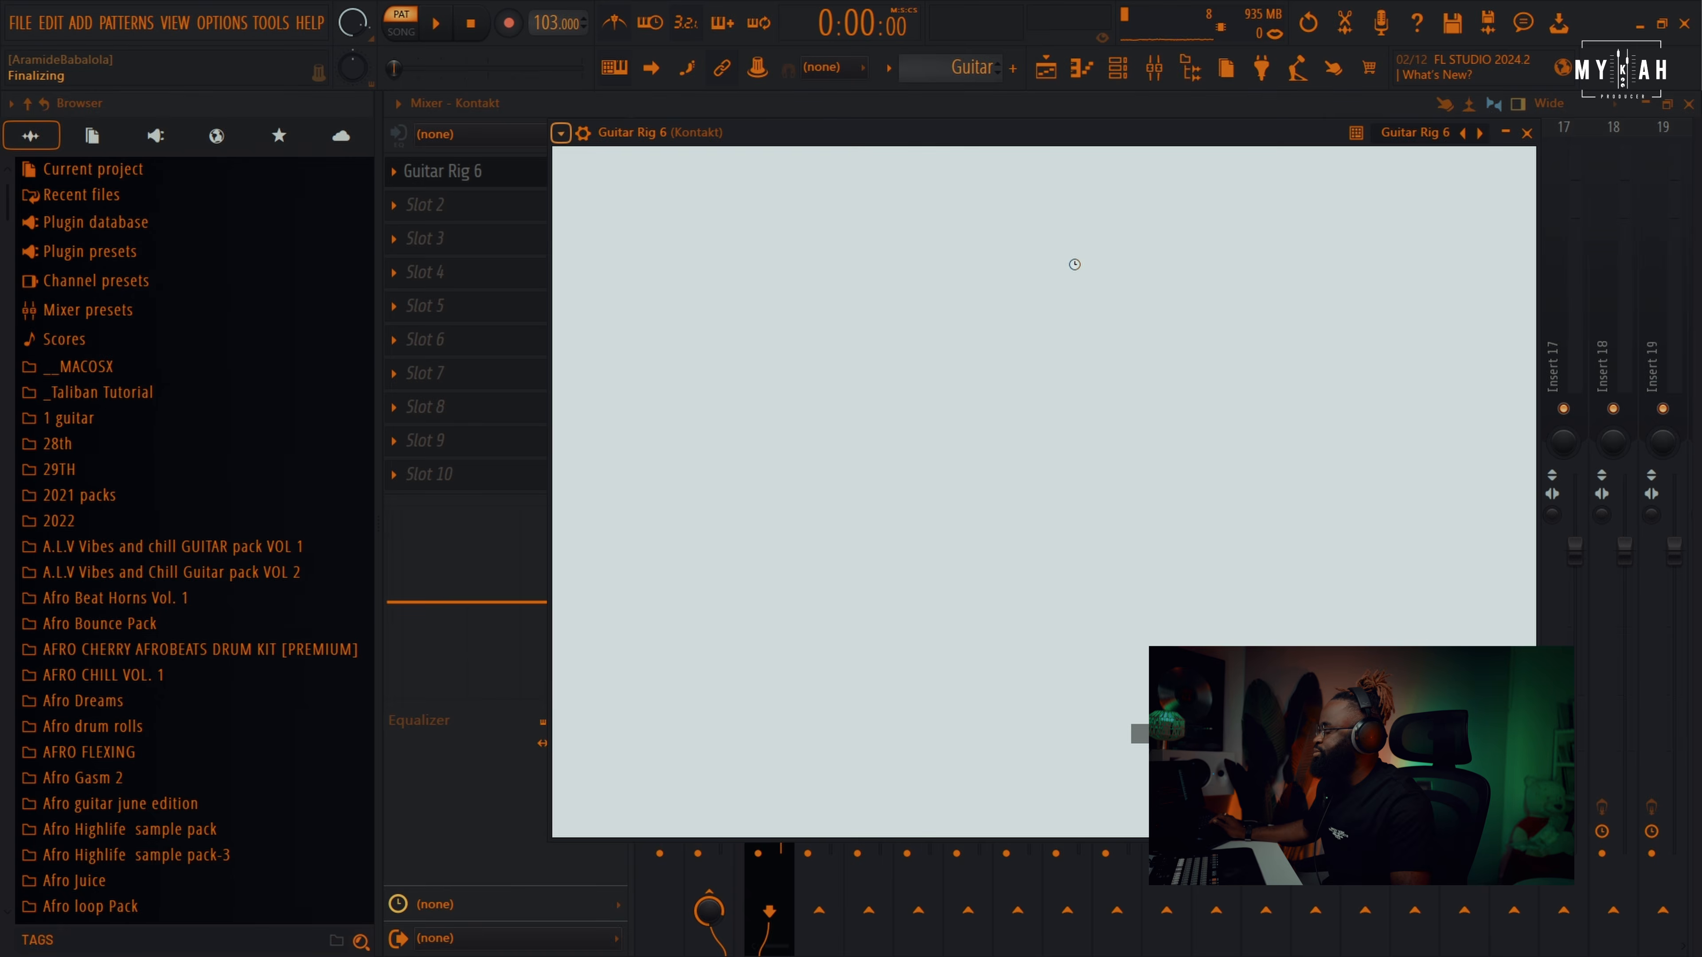
- Play the processed guitar, lower the Kontakt mixer track's volume, and reduce Guitar Rig 6's mix level
{"action": "key", "text": "space"}
{"action": "left_click_drag", "start_coordinate": [998, 64], "coordinate": [1071, 216]}
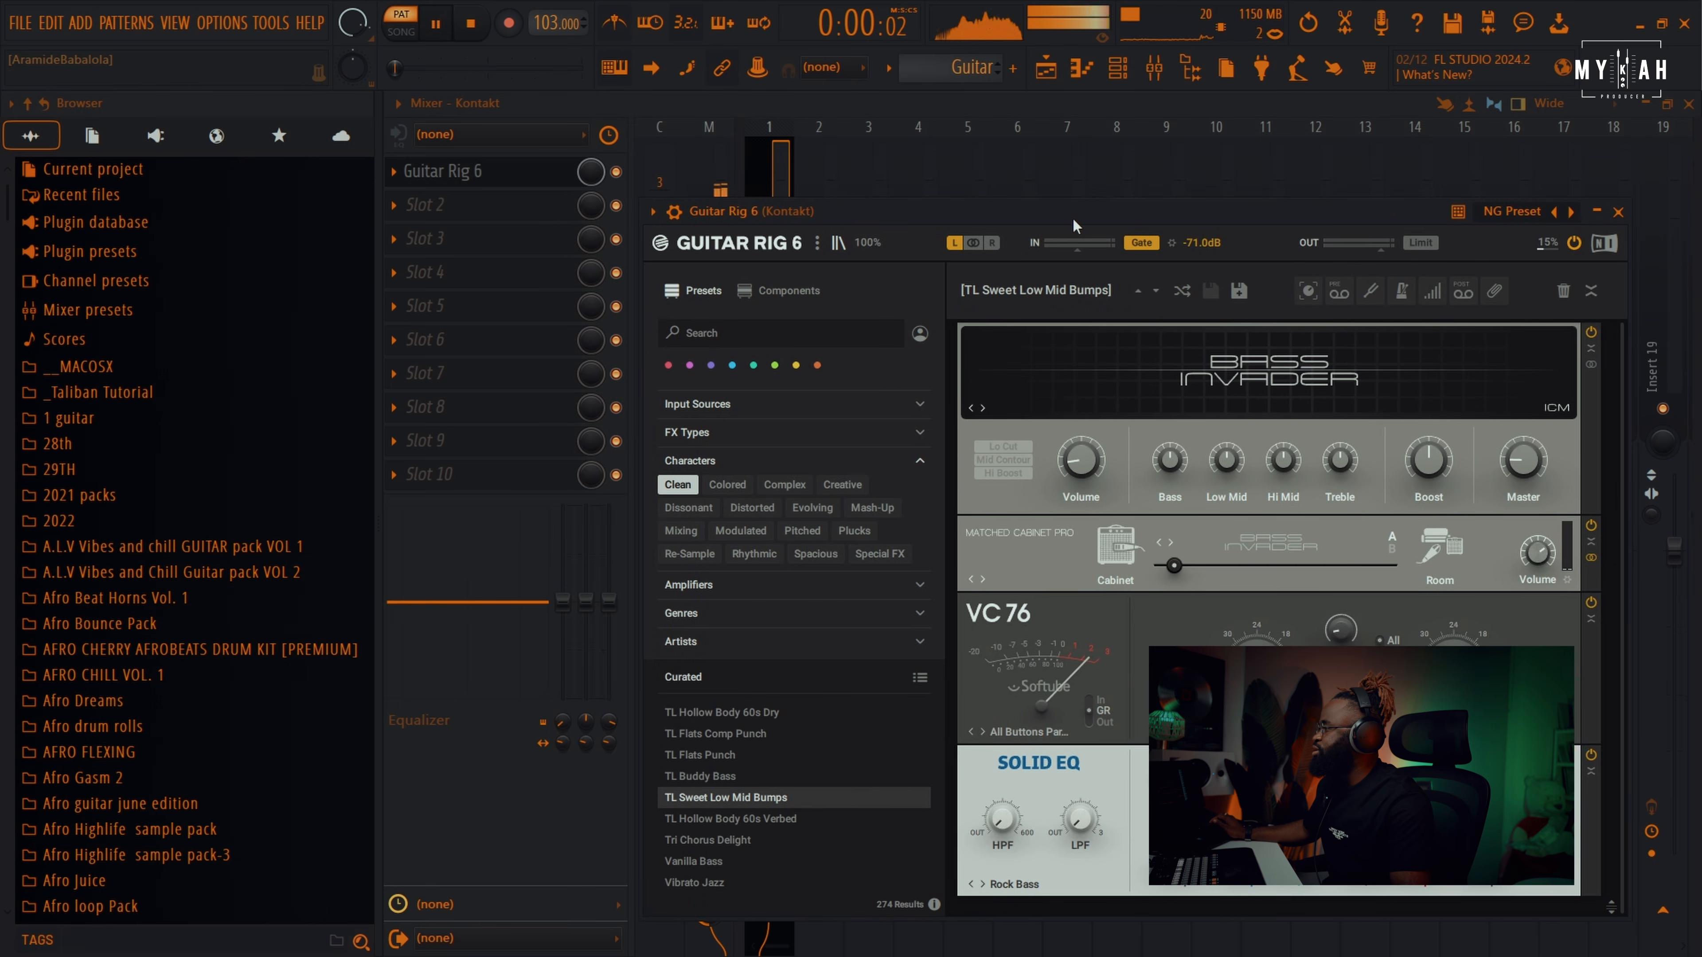
{"action": "left_click", "coordinate": [956, 107]}
{"action": "left_click_drag", "start_coordinate": [781, 551], "coordinate": [780, 608]}
{"action": "left_click_drag", "start_coordinate": [591, 171], "coordinate": [591, 195]}
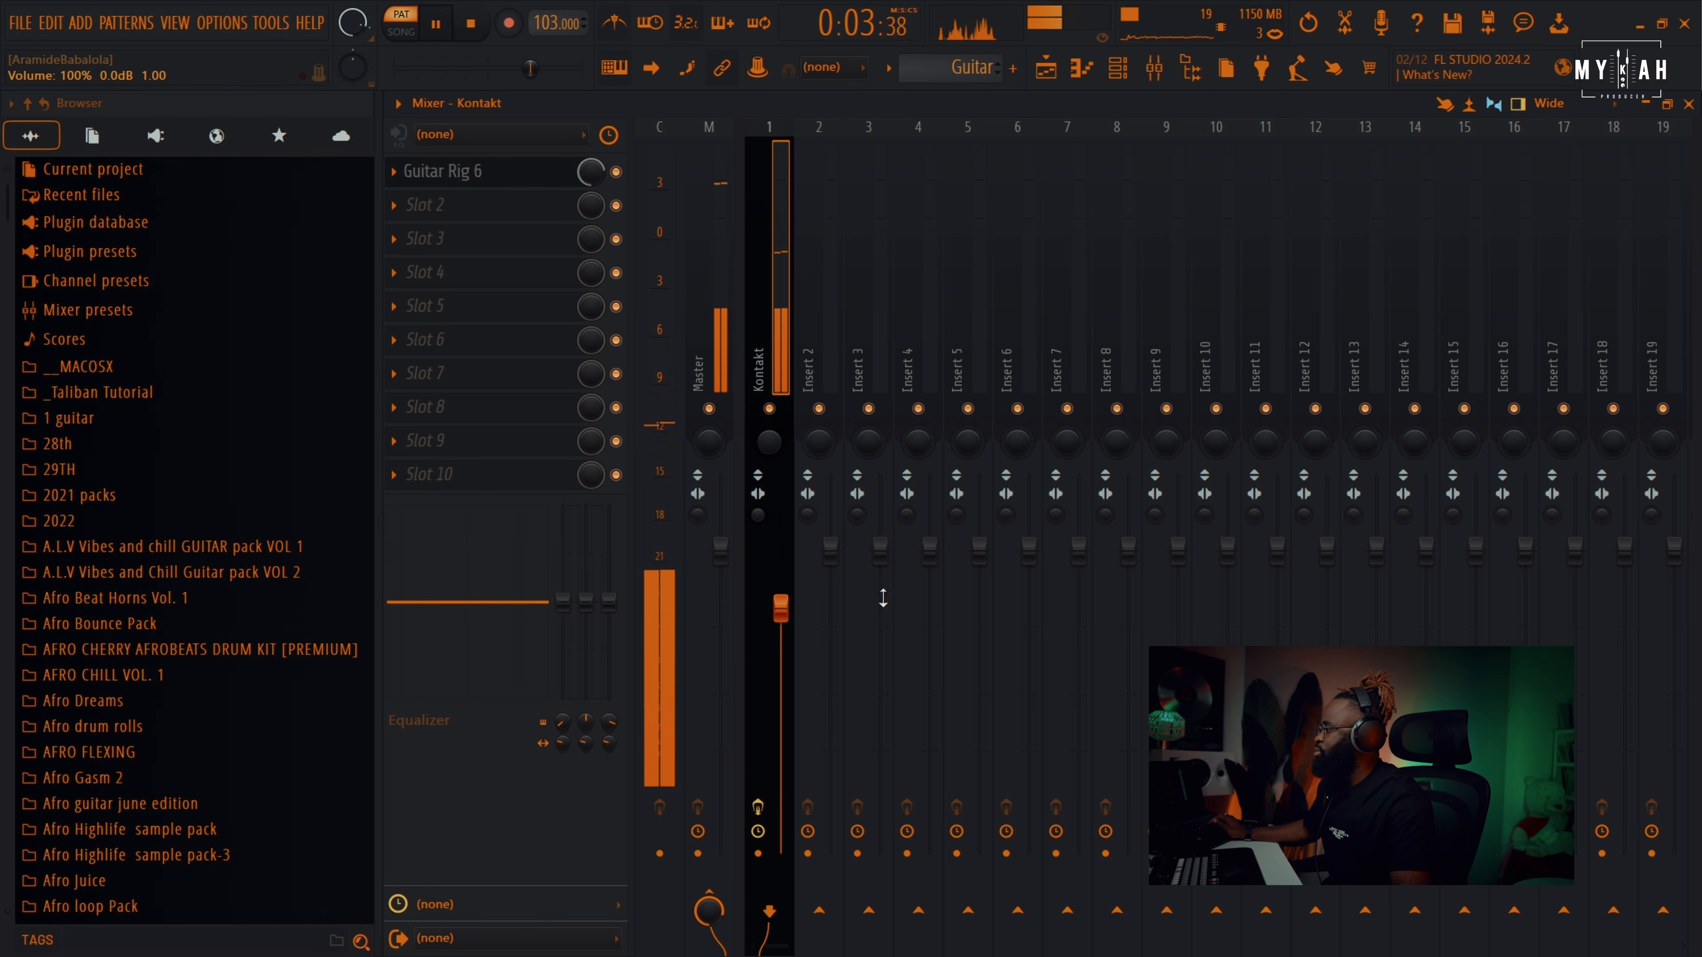
{"action": "key", "text": "space"}
- Place the Guitar pattern at bar 1 on Track 1 of the playlist
{"action": "key", "text": "F5"}
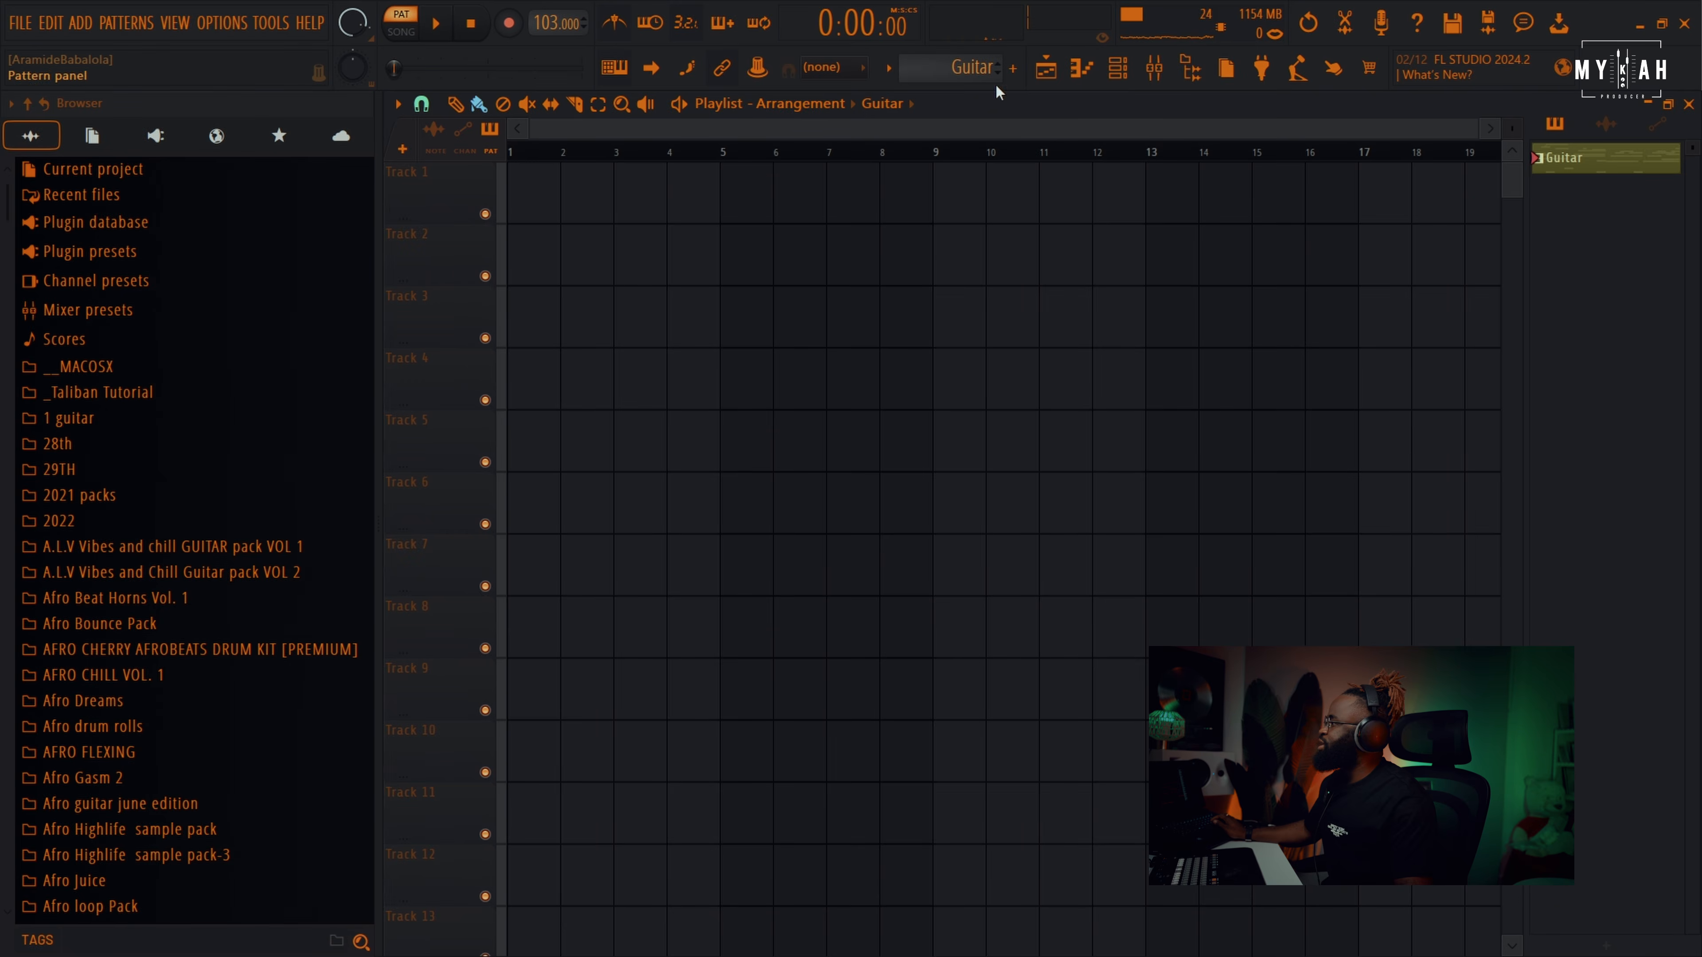
{"action": "key", "text": "F7"}
{"action": "key", "text": "F5"}
{"action": "left_click", "coordinate": [551, 191]}
{"action": "left_click_drag", "start_coordinate": [1473, 136], "coordinate": [823, 132]}
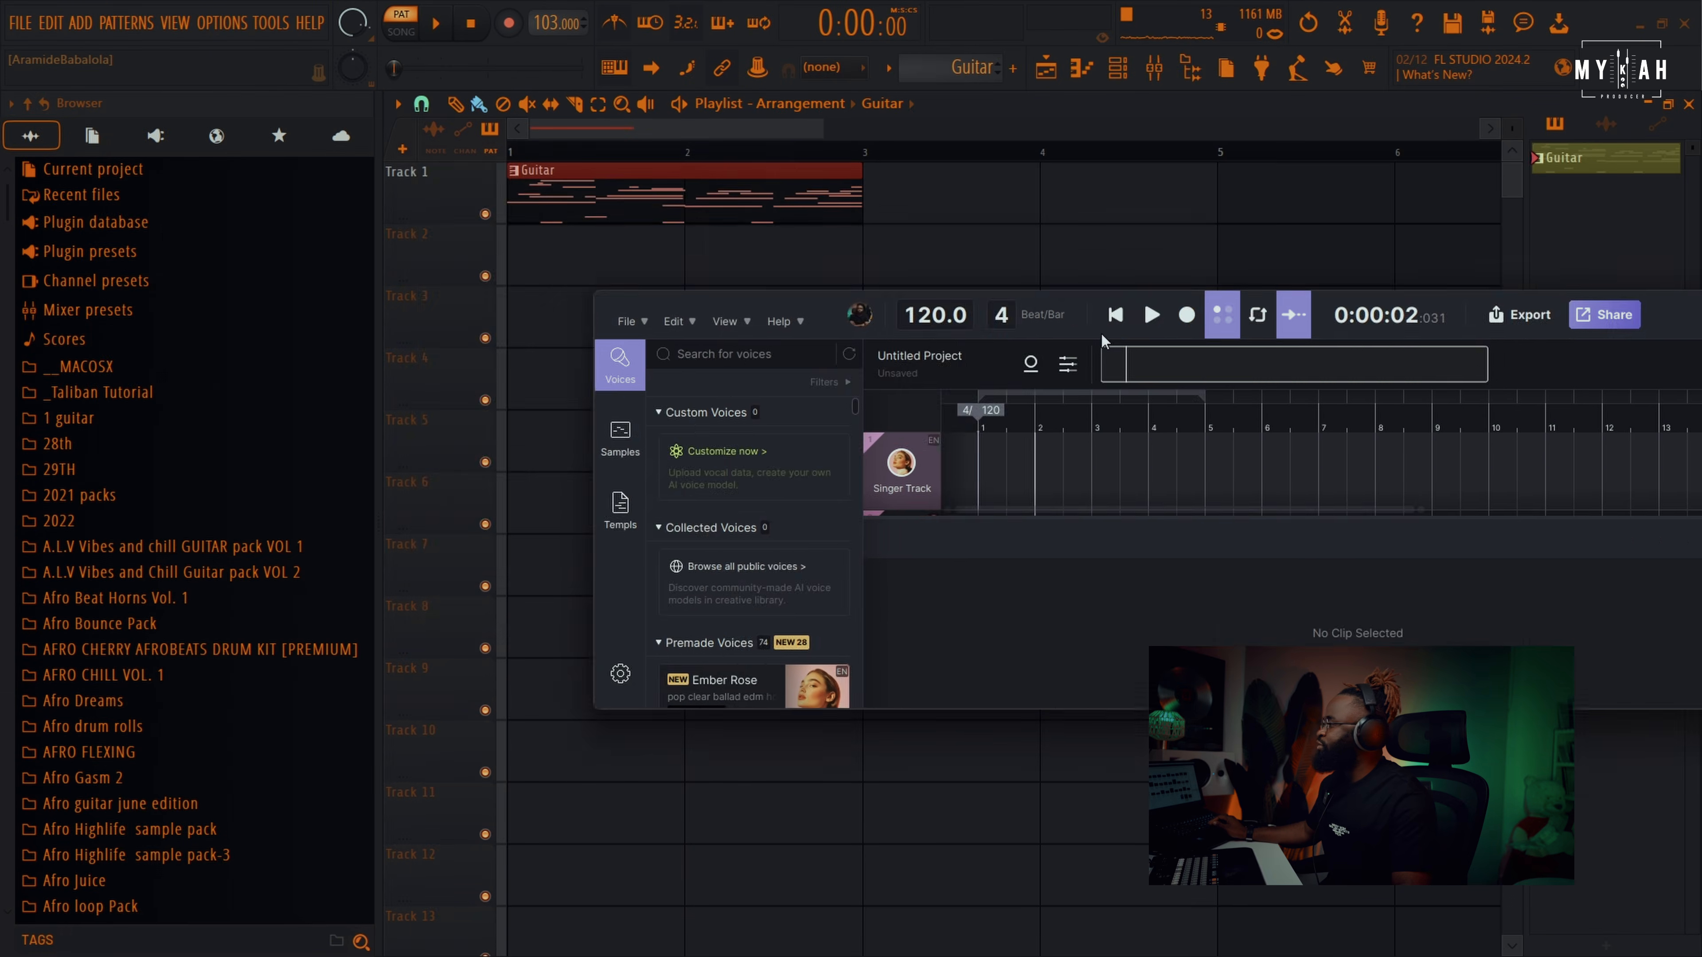
- Switch to ACE Studio, maximize it, and place the Ace guit audio file at bar 1 of the audio track
{"action": "double_click", "coordinate": [1539, 203]}
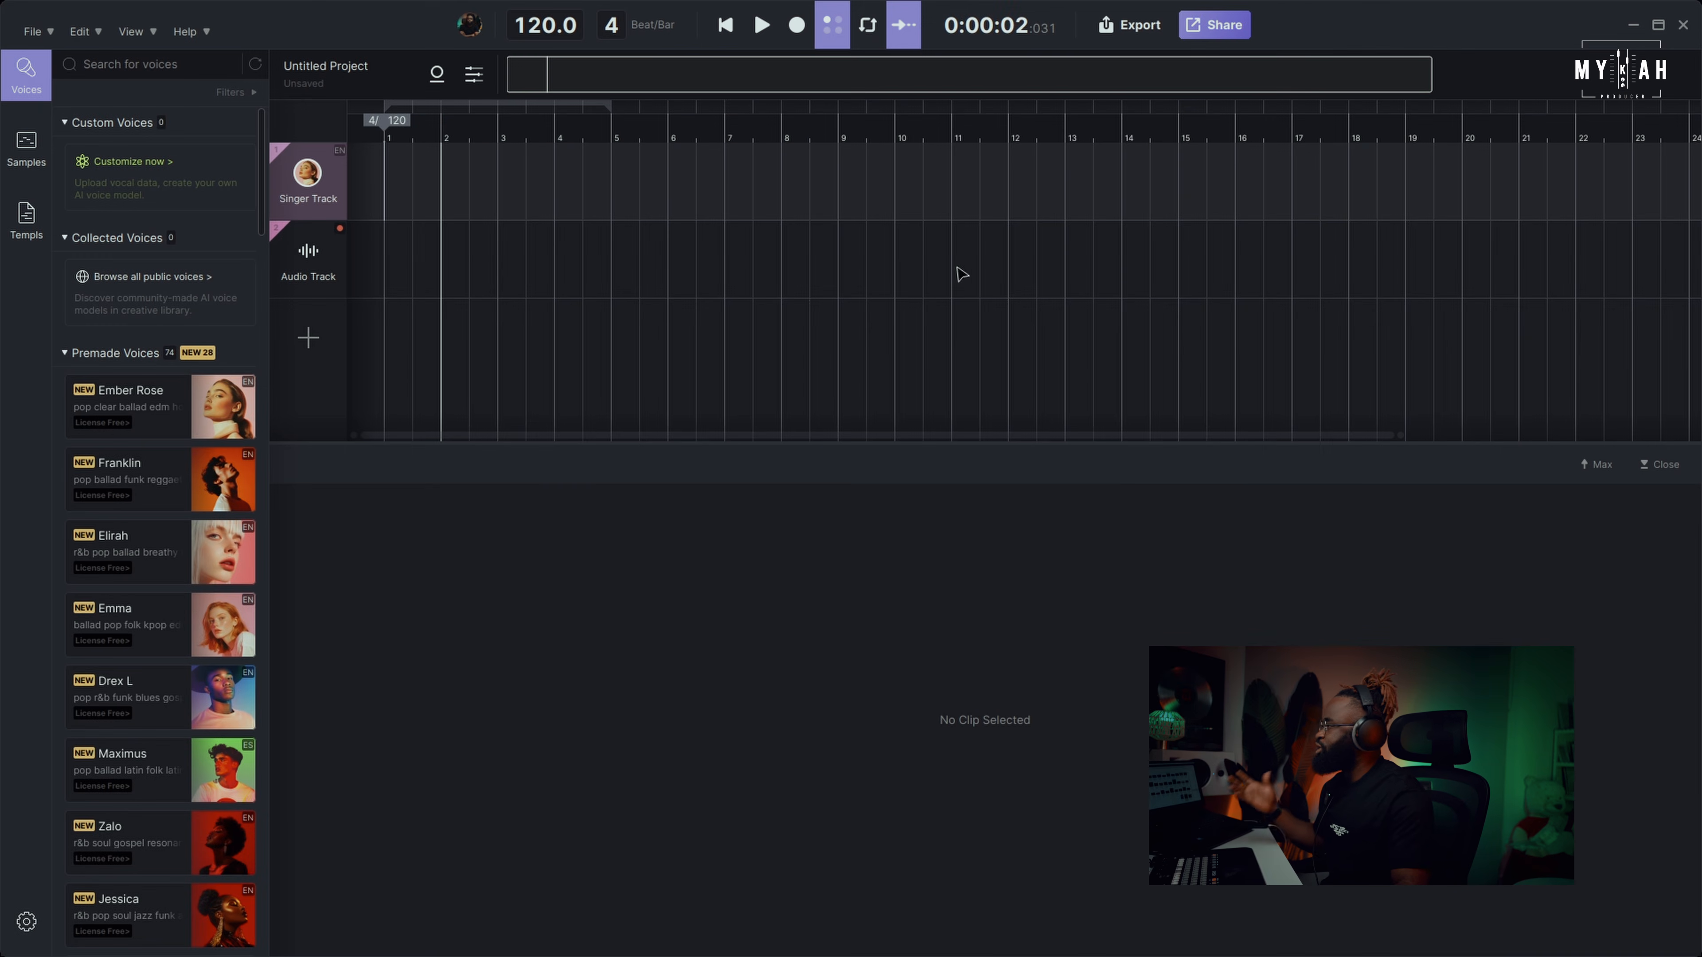
{"action": "mouse_move", "coordinate": [148, 587]}
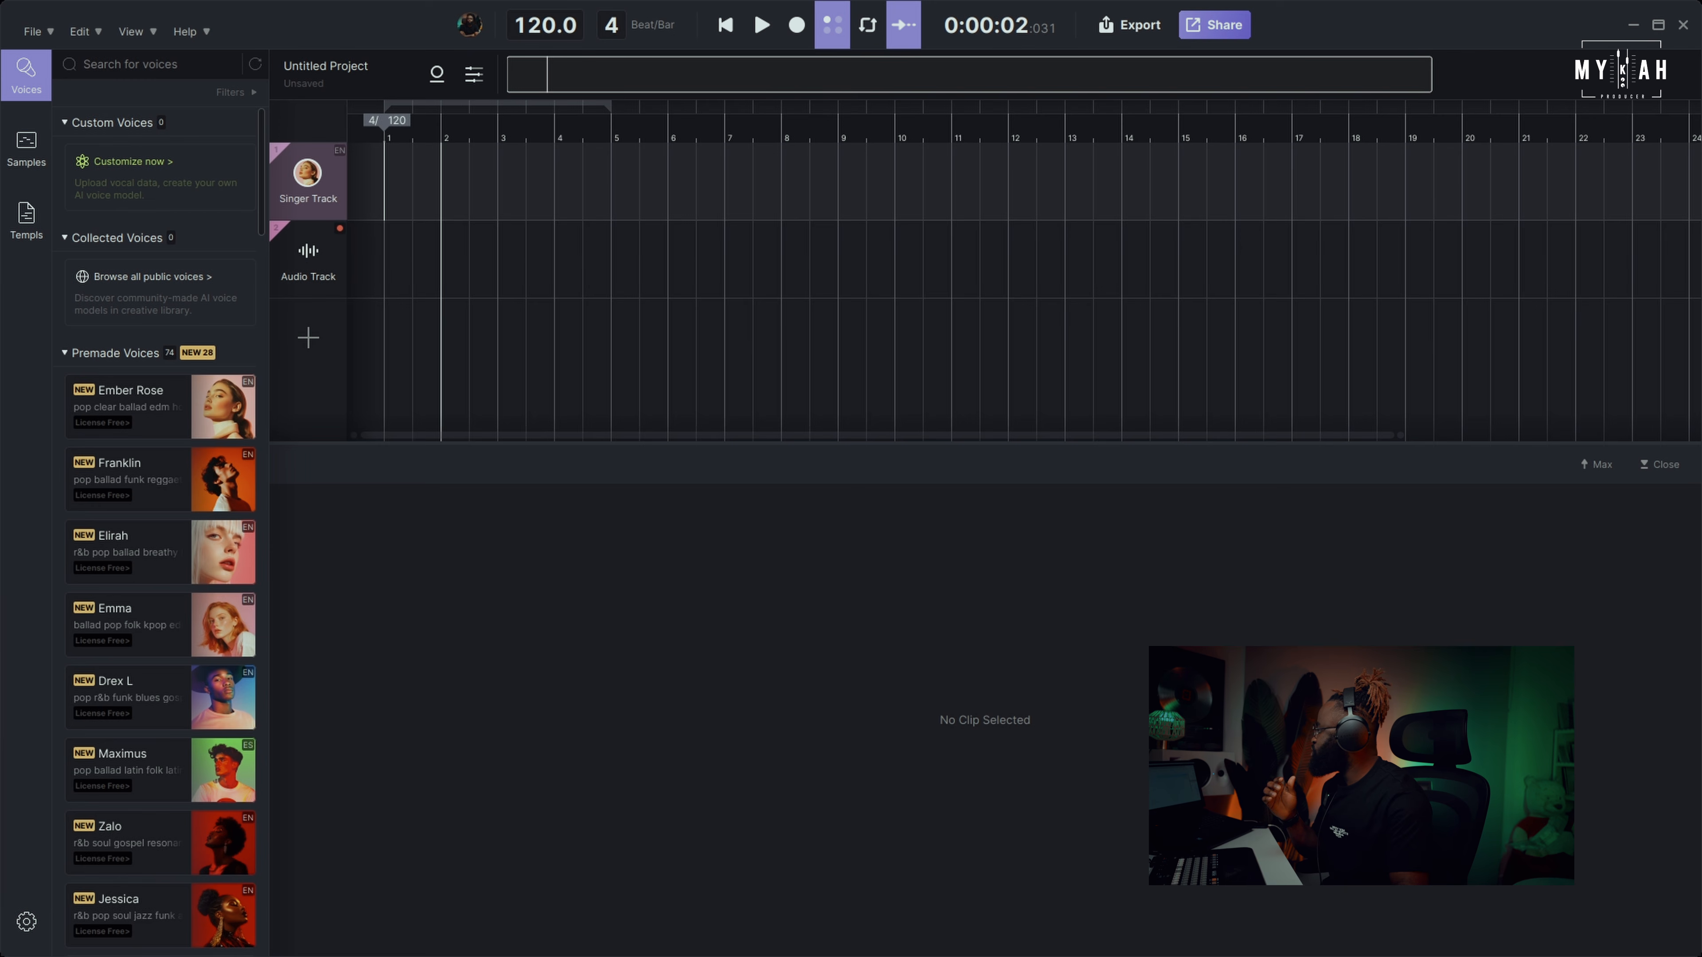
{"action": "left_click_drag", "start_coordinate": [274, 219], "coordinate": [387, 252]}
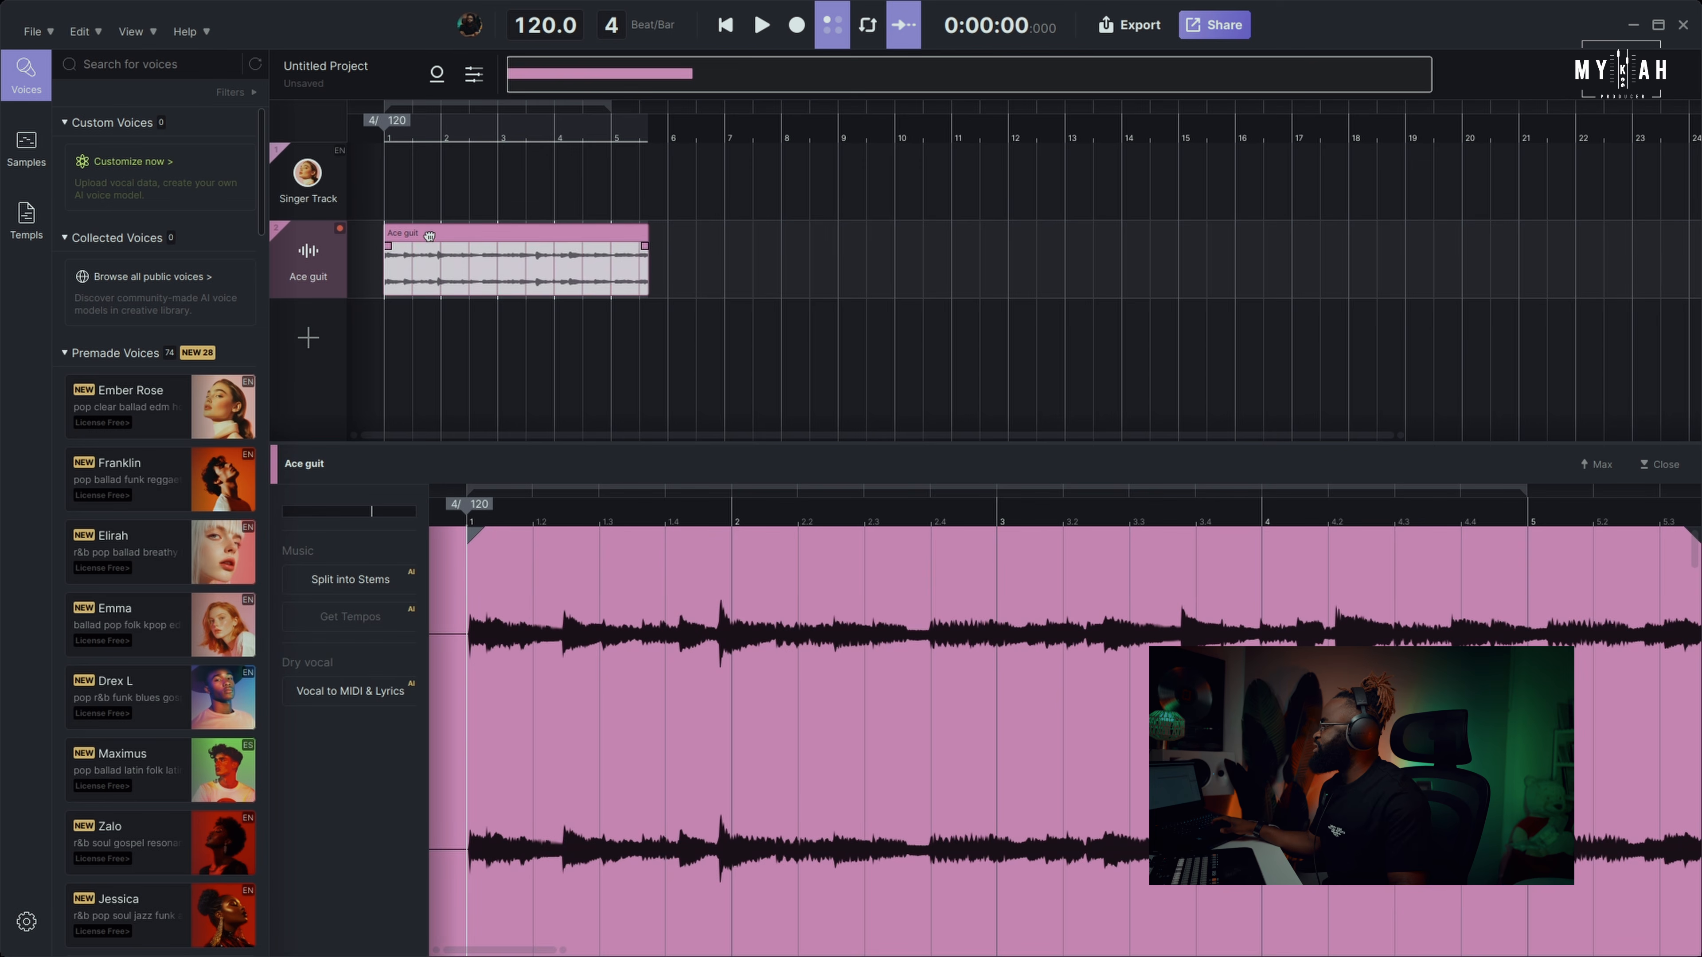
- Play the imported guitar audio and turn off the metronome
{"action": "key", "text": "space"}
{"action": "left_click", "coordinate": [832, 27]}
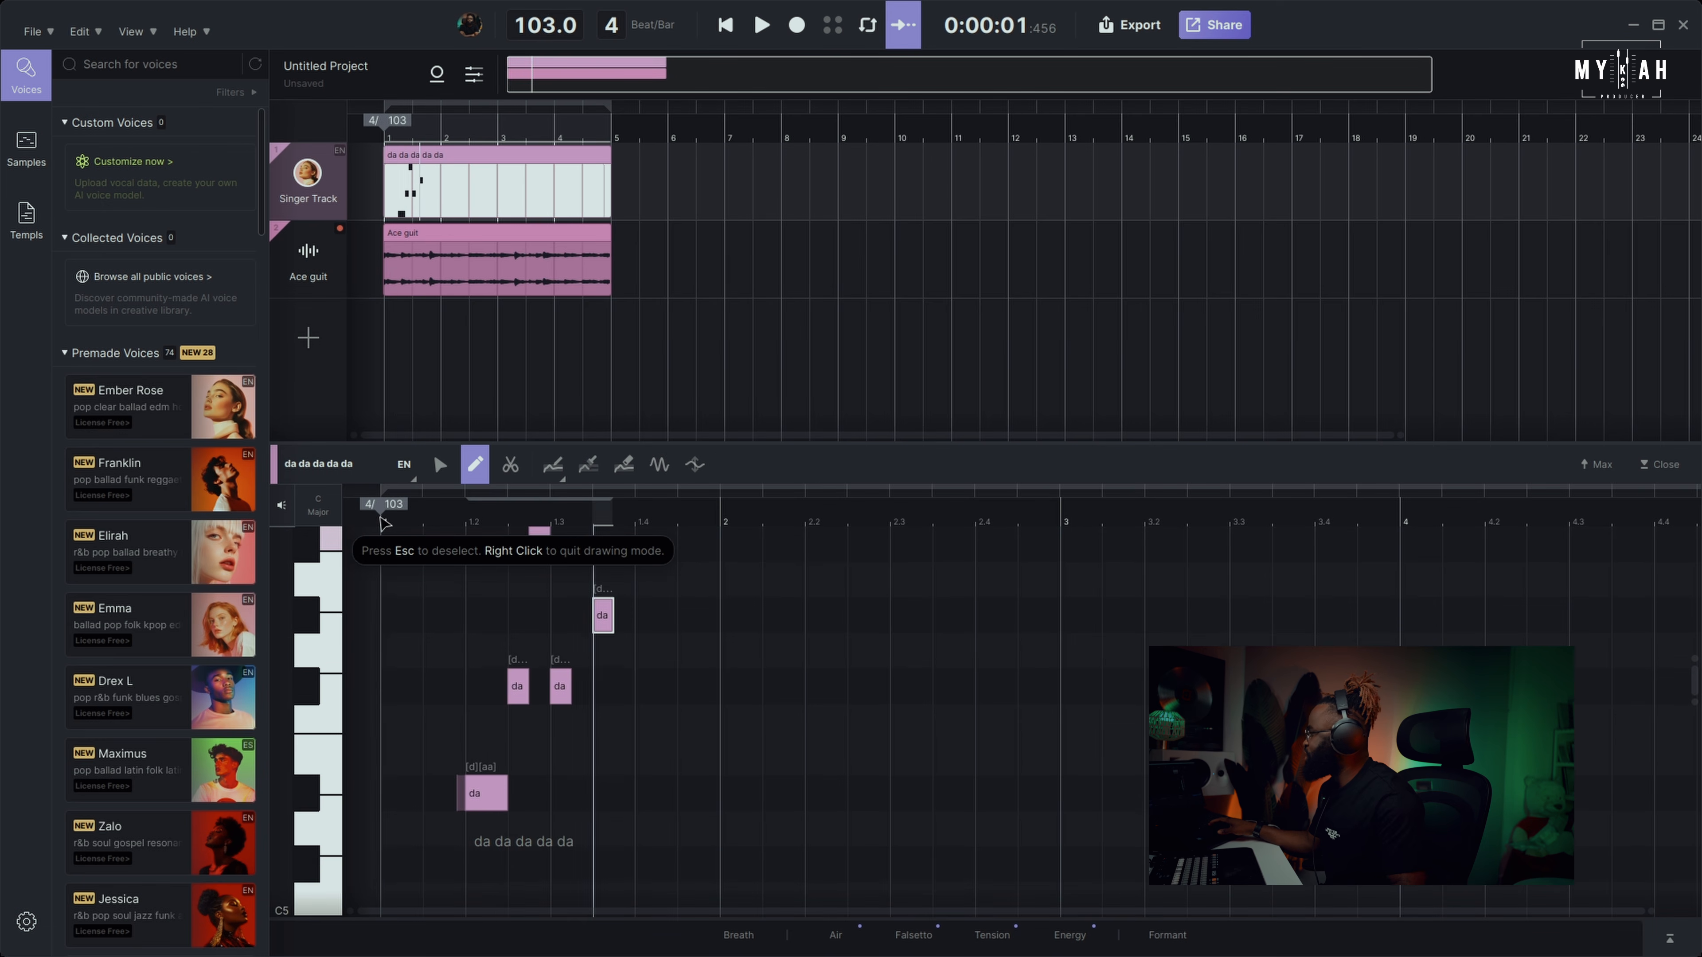
- Play the five-note vocal melody together with the guitar from bar 1
{"action": "key", "text": "space"}
{"action": "key", "text": "space"}
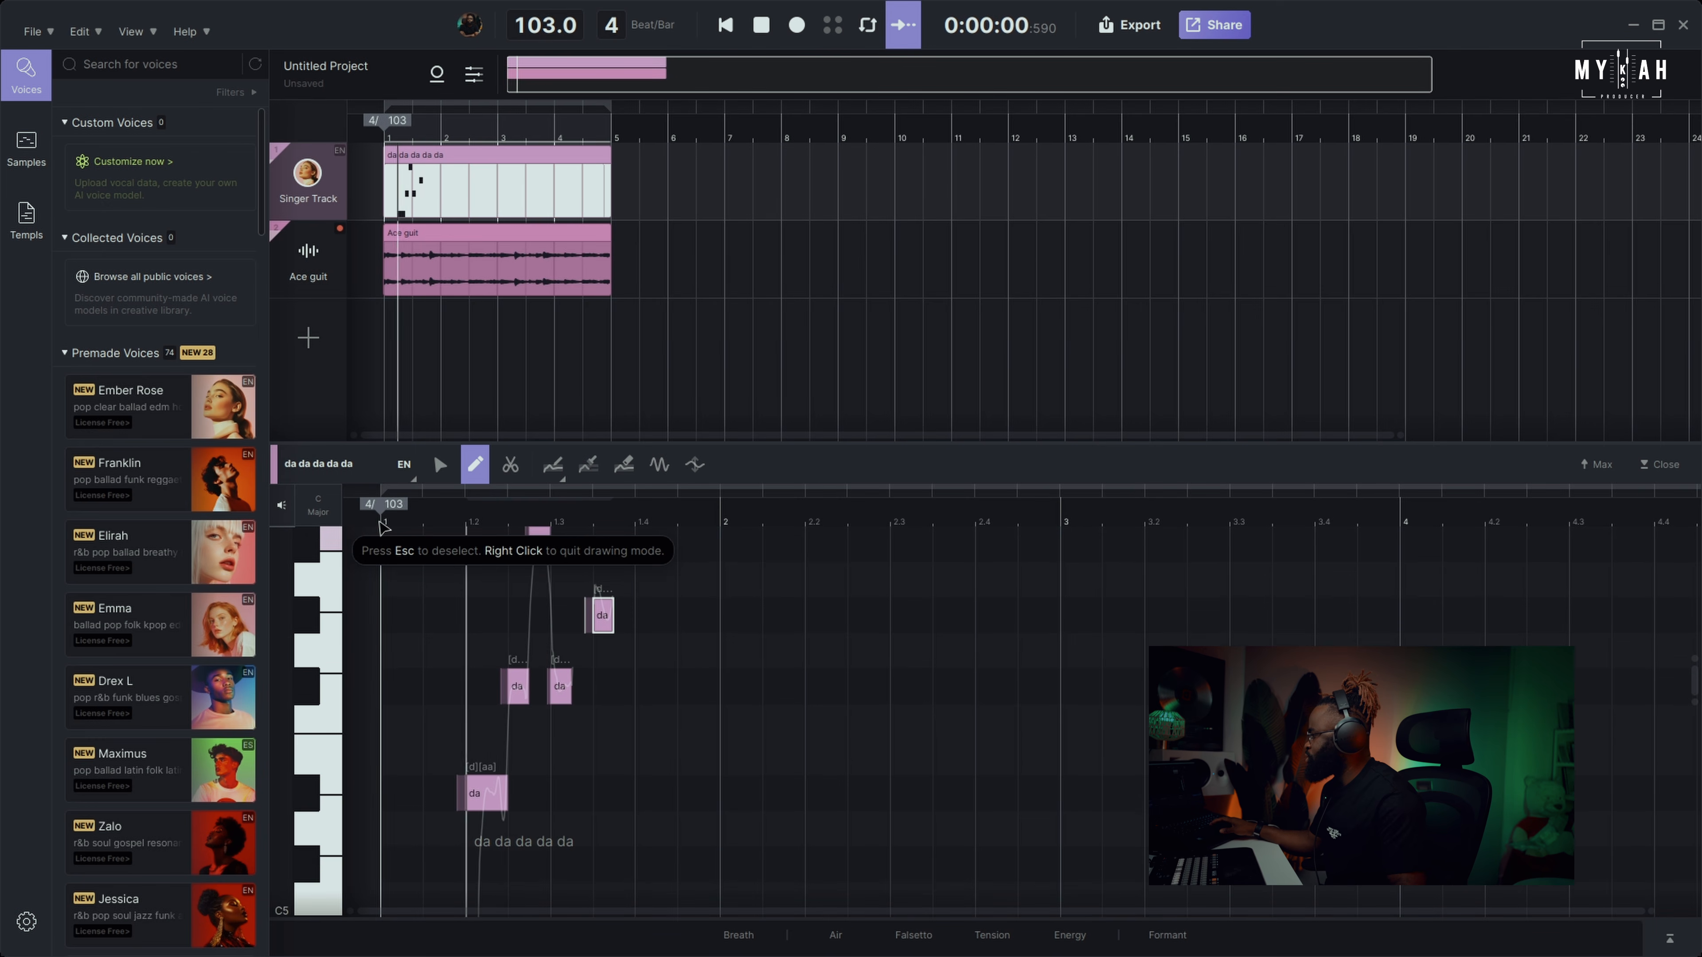
{"action": "key", "text": "space"}
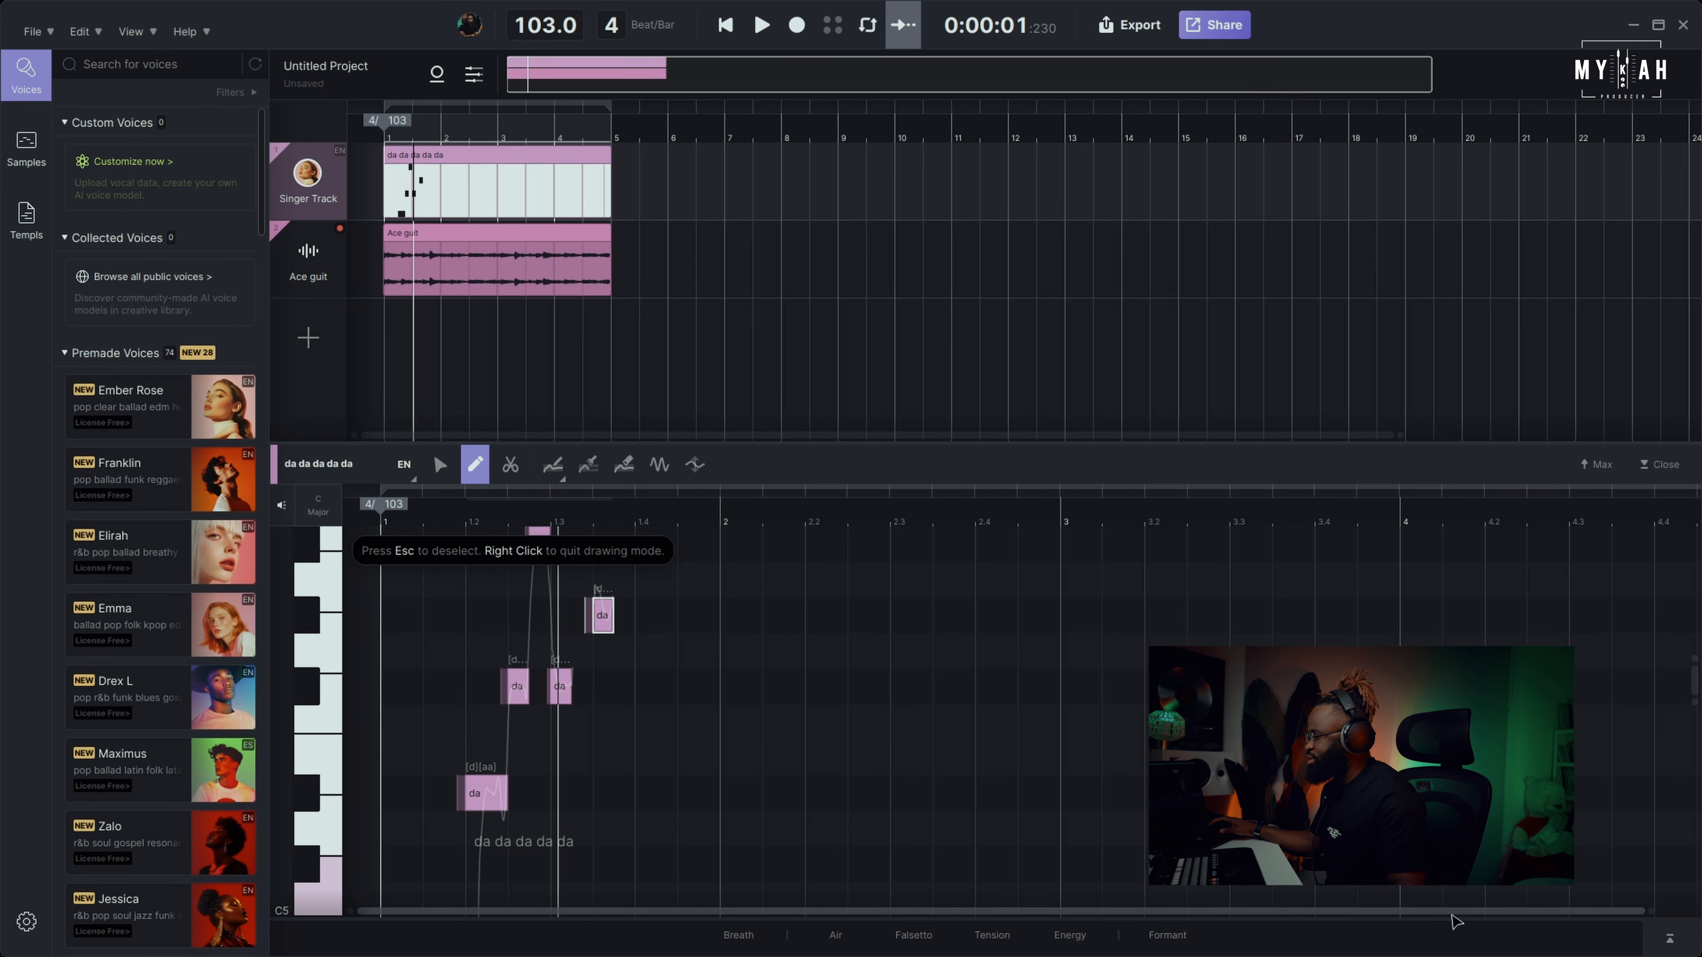
- Extend the G#5 "da" note at beat 1.3 to last one full beat, and play the melody
{"action": "left_click_drag", "start_coordinate": [1645, 912], "coordinate": [1024, 918]}
{"action": "left_click_drag", "start_coordinate": [1023, 918], "coordinate": [838, 919]}
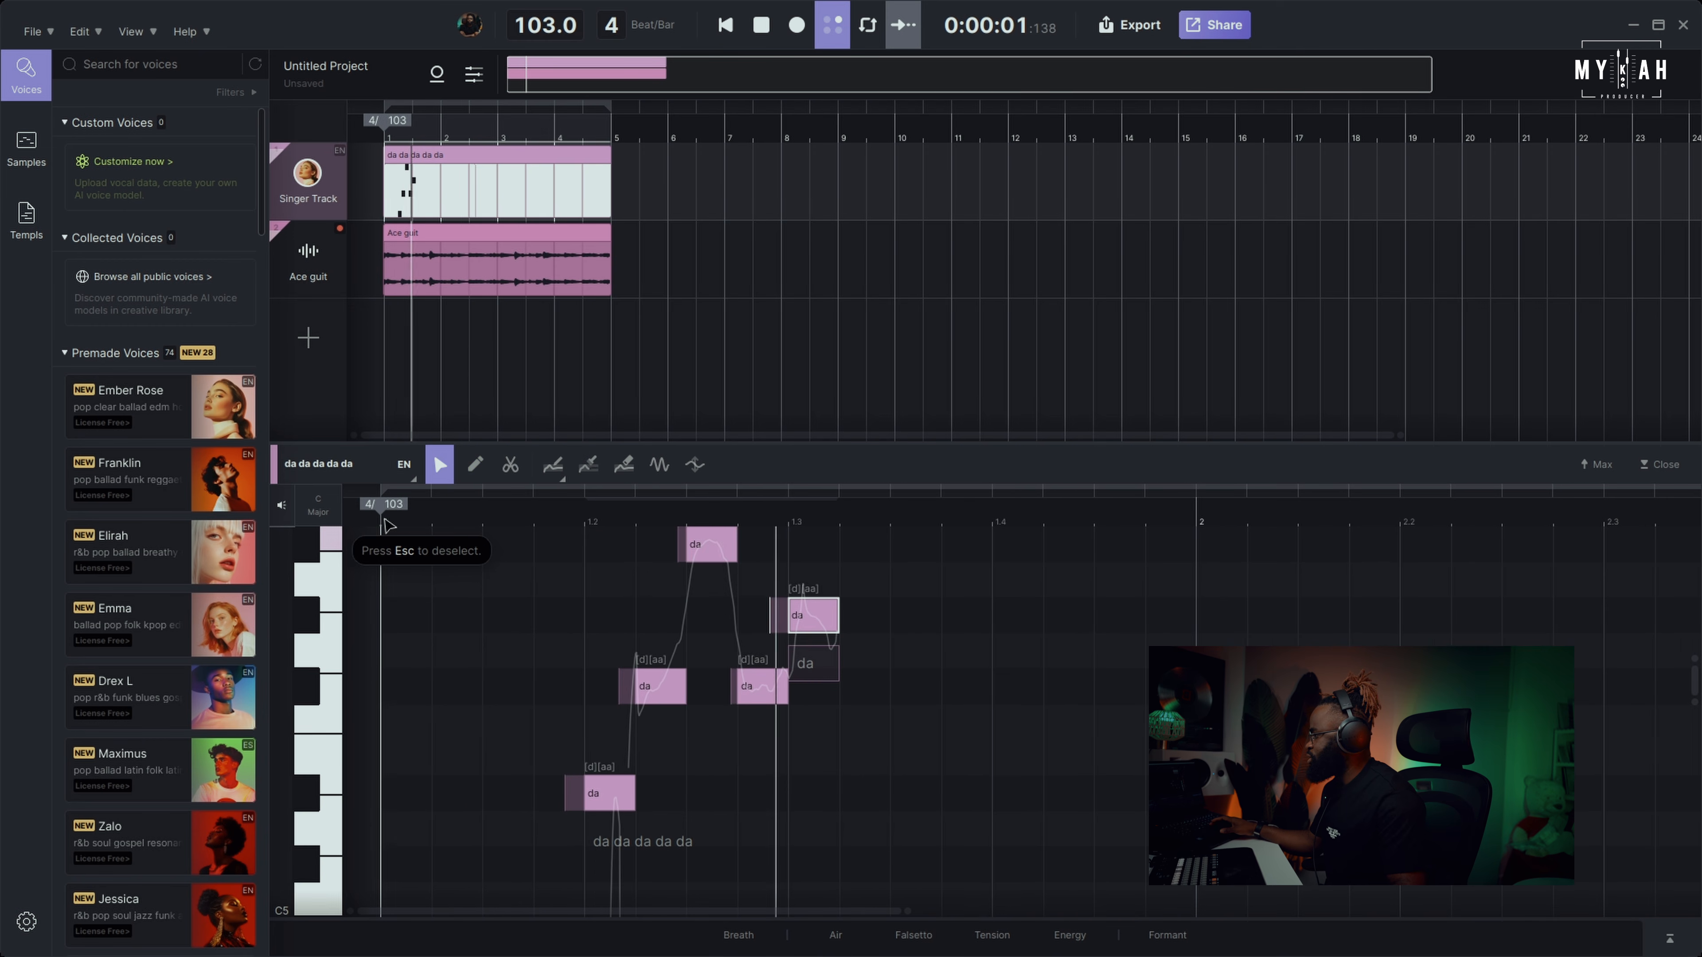
{"action": "key", "text": "space"}
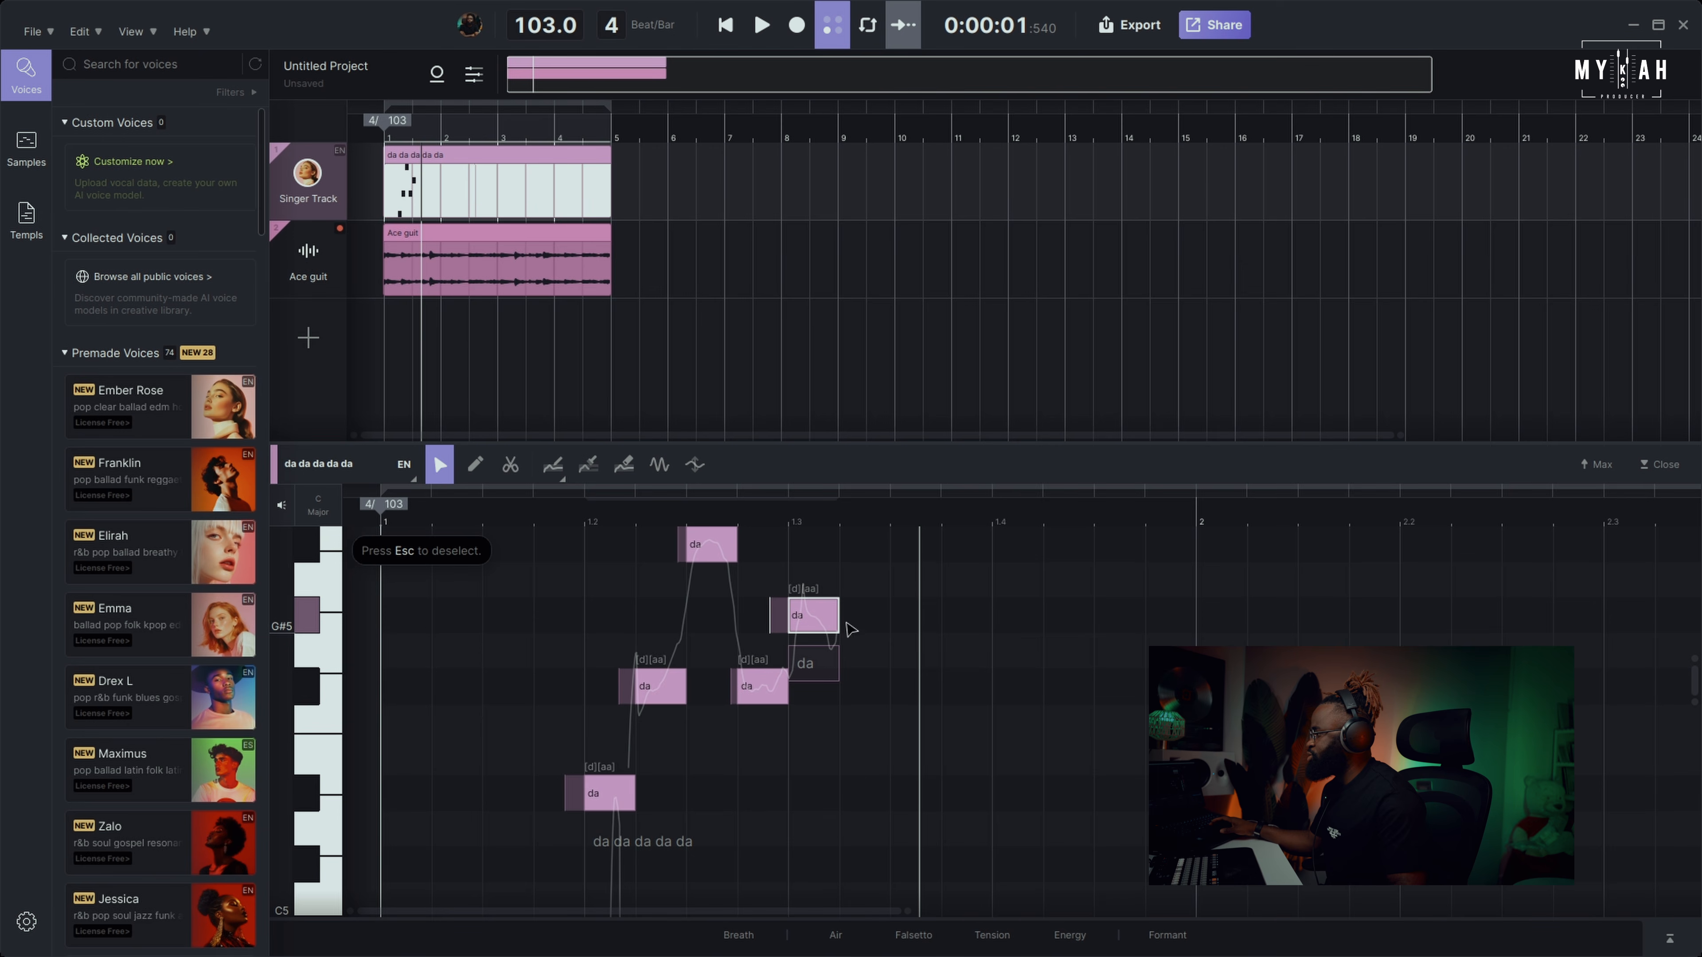
{"action": "left_click_drag", "start_coordinate": [837, 615], "coordinate": [991, 622]}
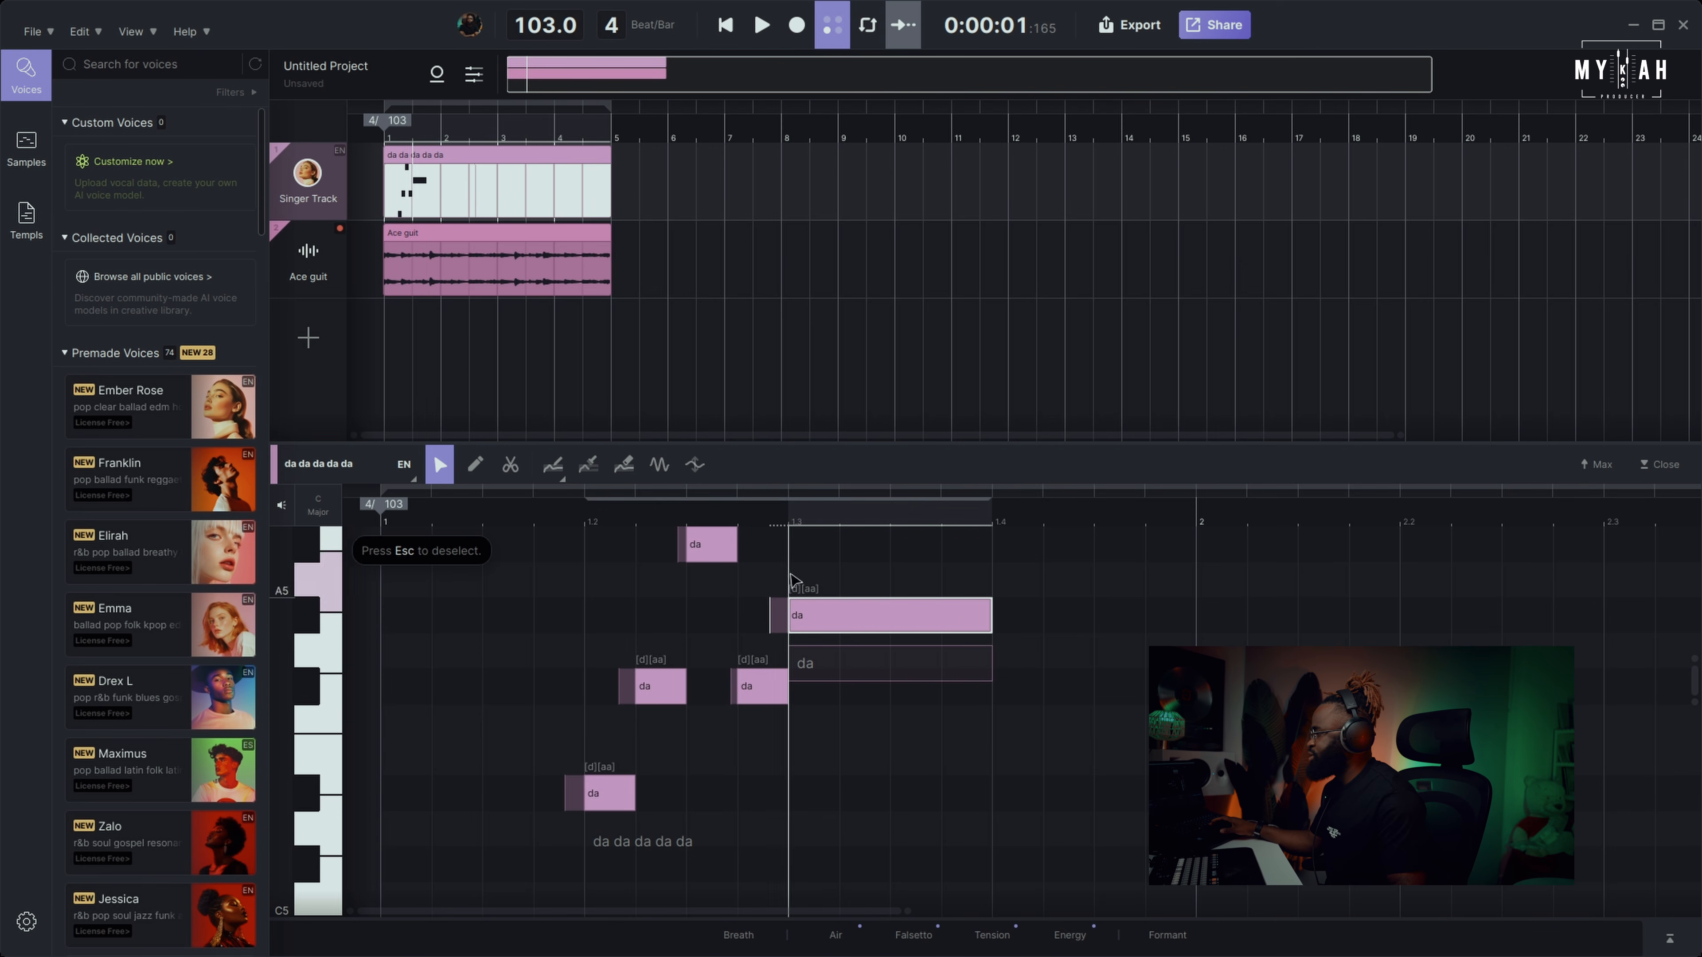
{"action": "key", "text": "space"}
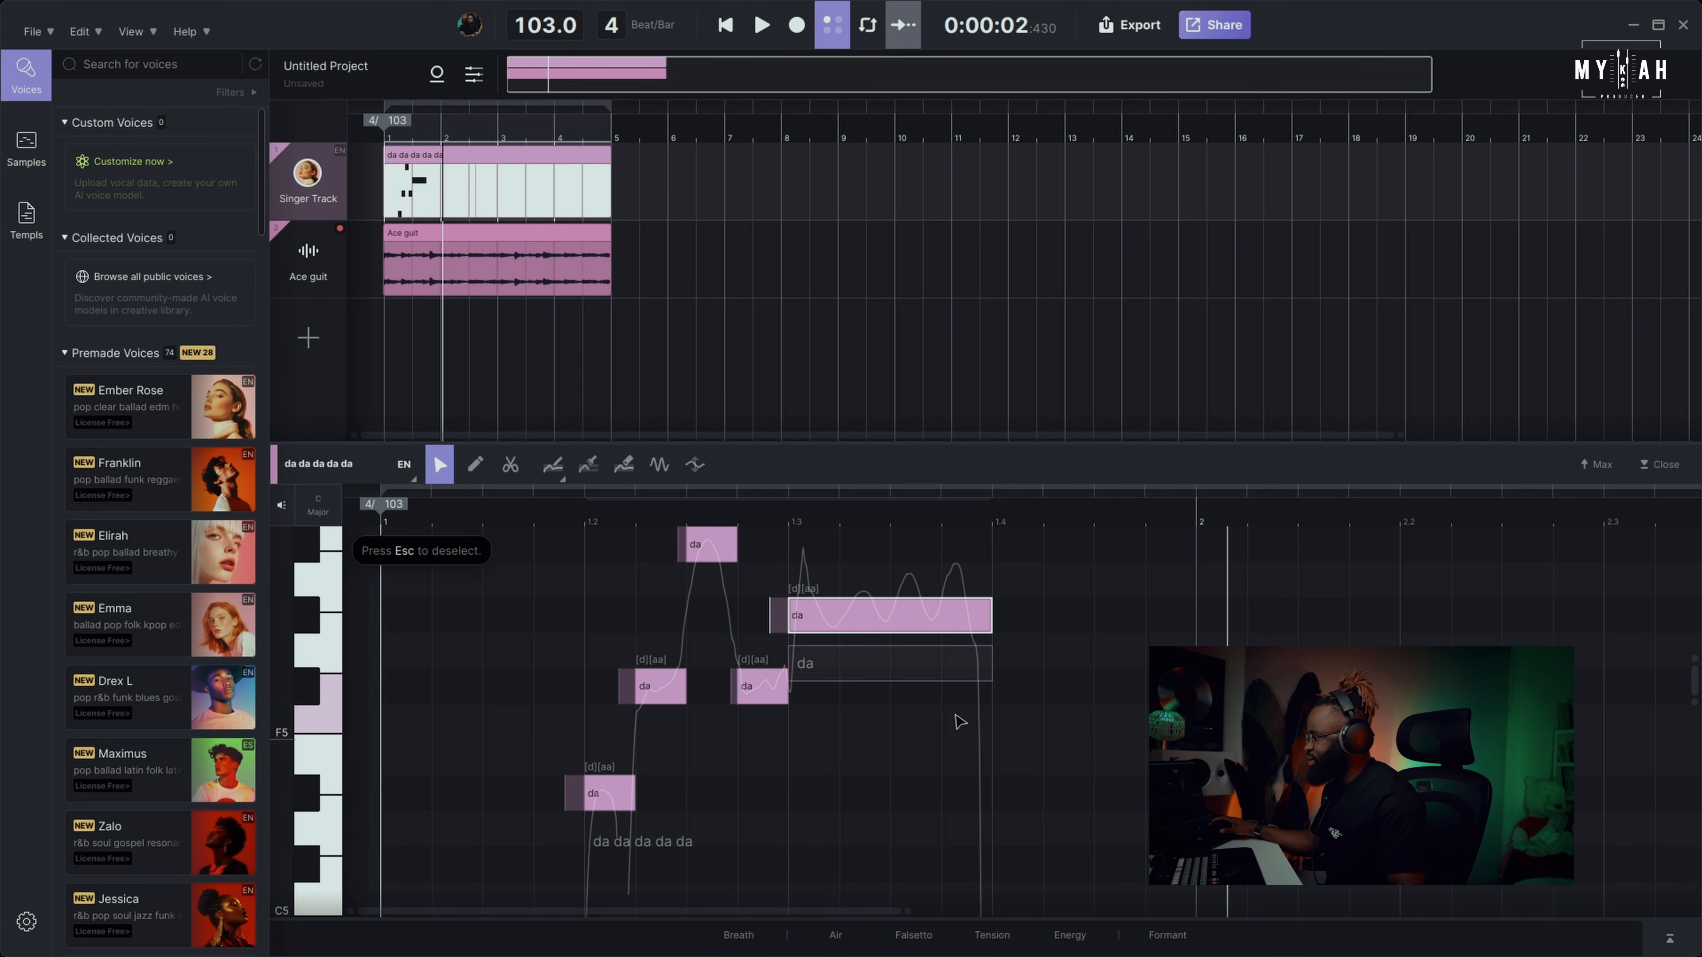
- Draw short "da" notes on D#5 and F#5 leading into a G#5 note at bar 2, and play them back
{"action": "left_click", "coordinate": [477, 466]}
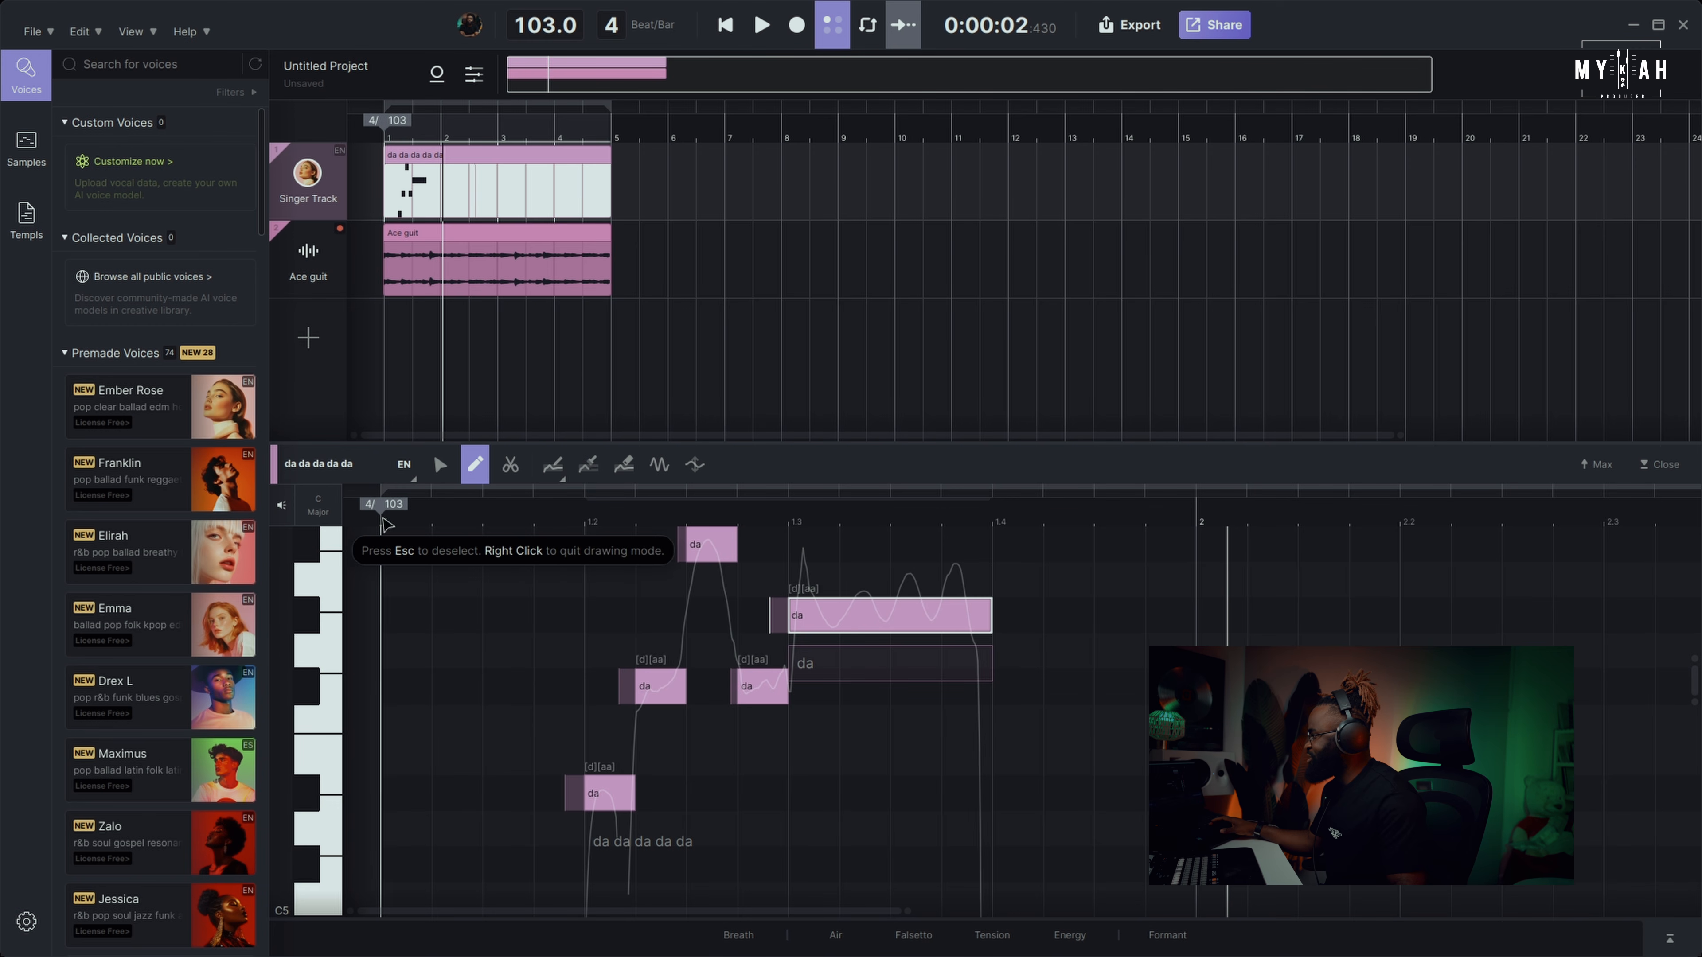
{"action": "key", "text": "space"}
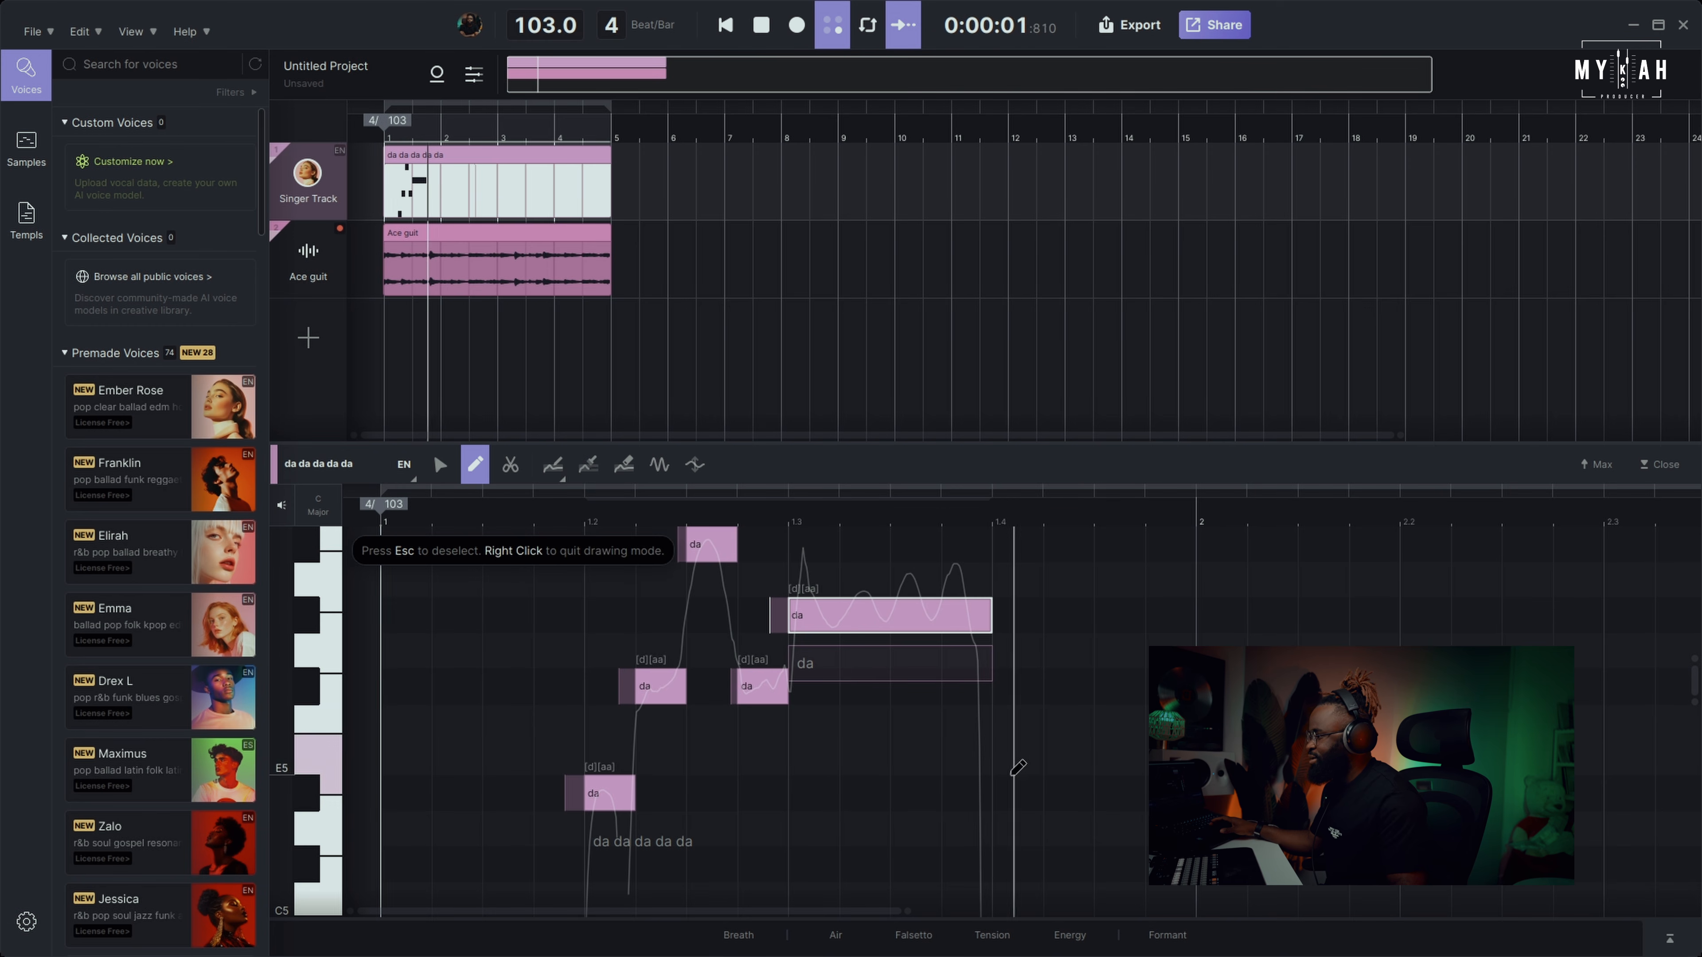
{"action": "left_click", "coordinate": [1105, 793]}
{"action": "left_click", "coordinate": [1206, 614]}
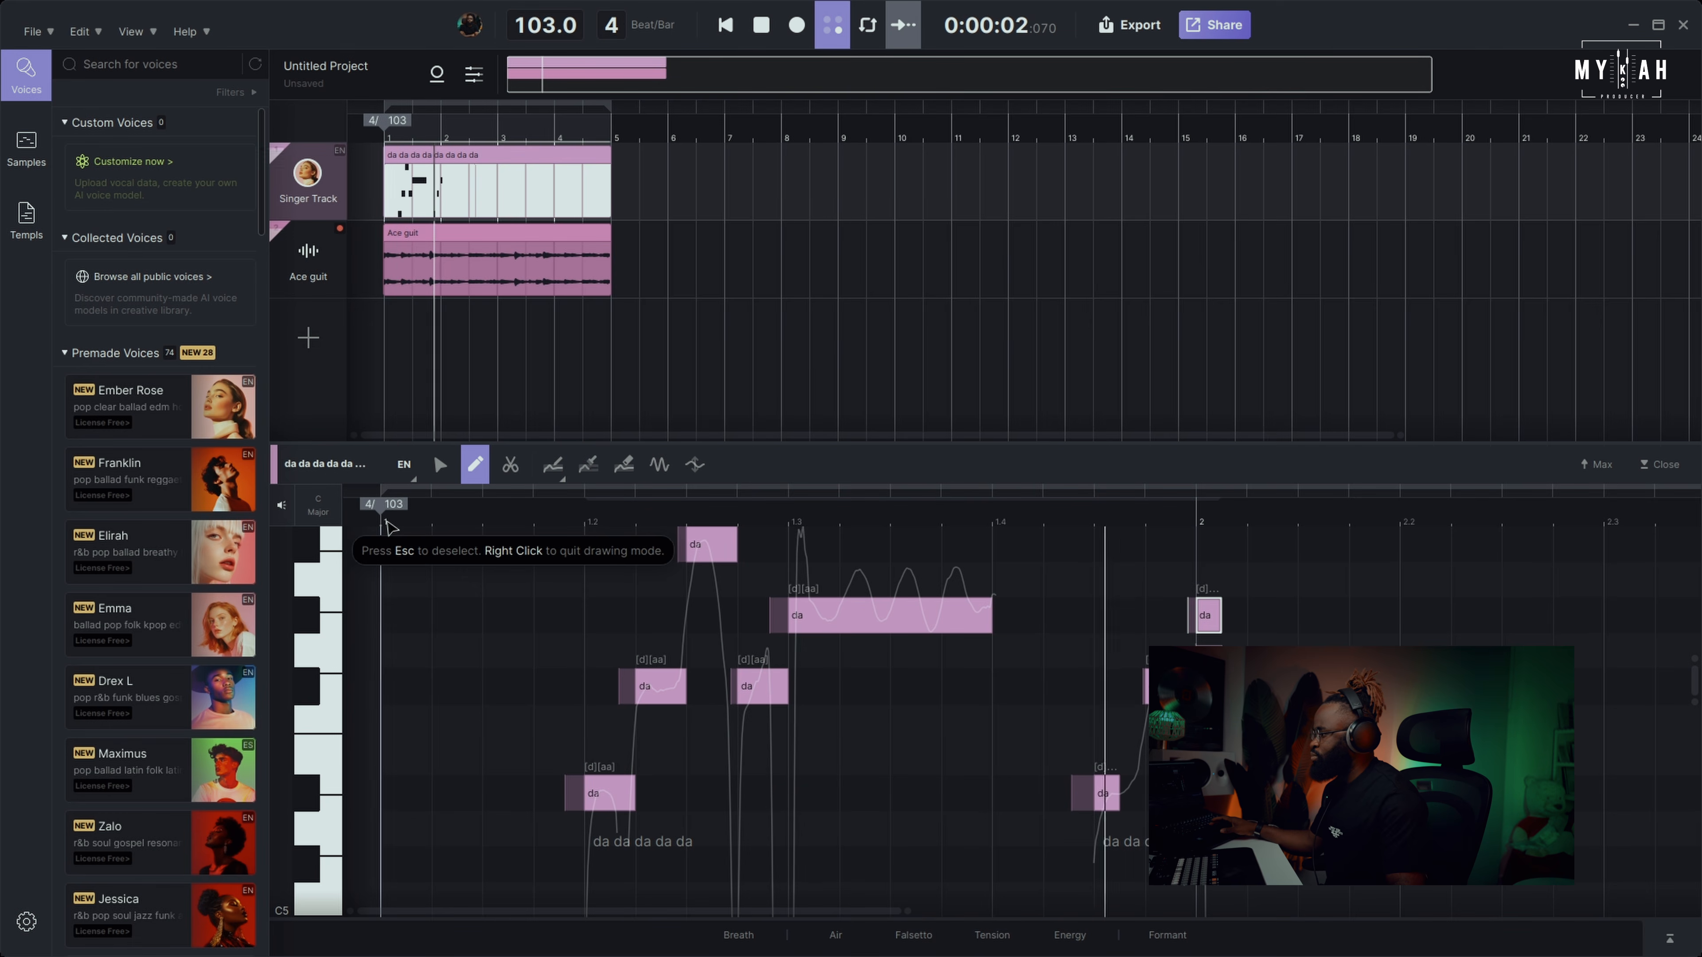
{"action": "key", "text": "space"}
- Extend the G#5 note at bar 2 to beat 2.2 and play the phrase from bar 1
{"action": "left_click", "coordinate": [439, 464]}
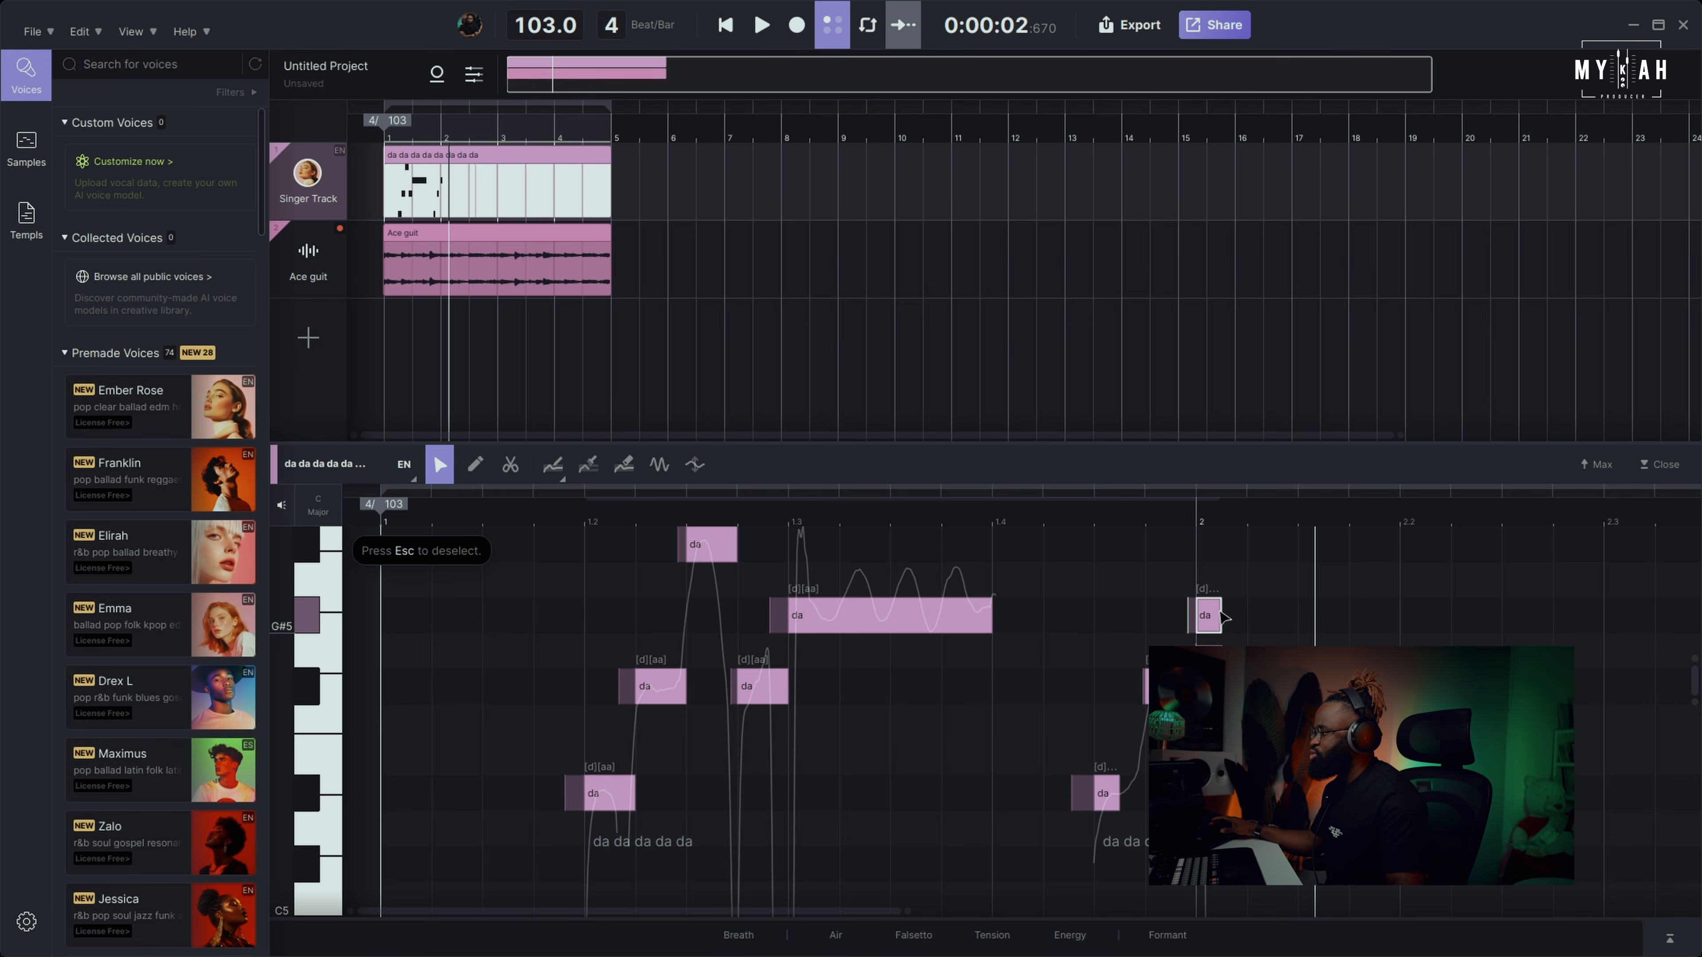
{"action": "left_click_drag", "start_coordinate": [1220, 611], "coordinate": [1399, 613]}
{"action": "key", "text": "space"}
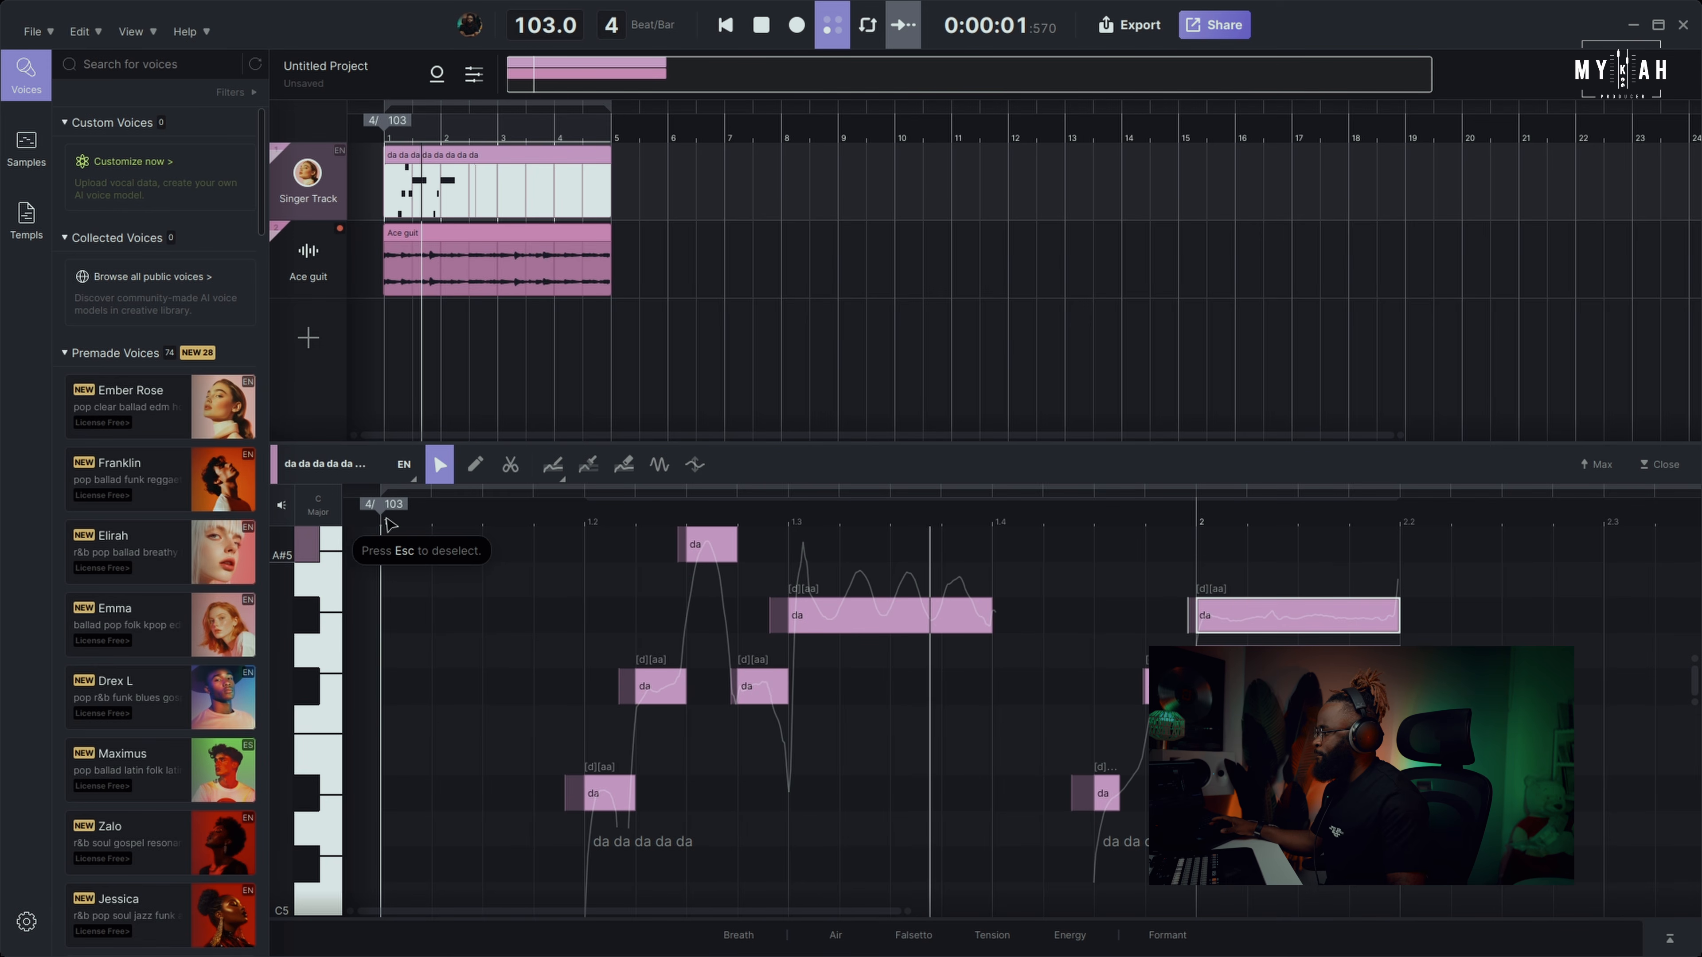
{"action": "key", "text": "space"}
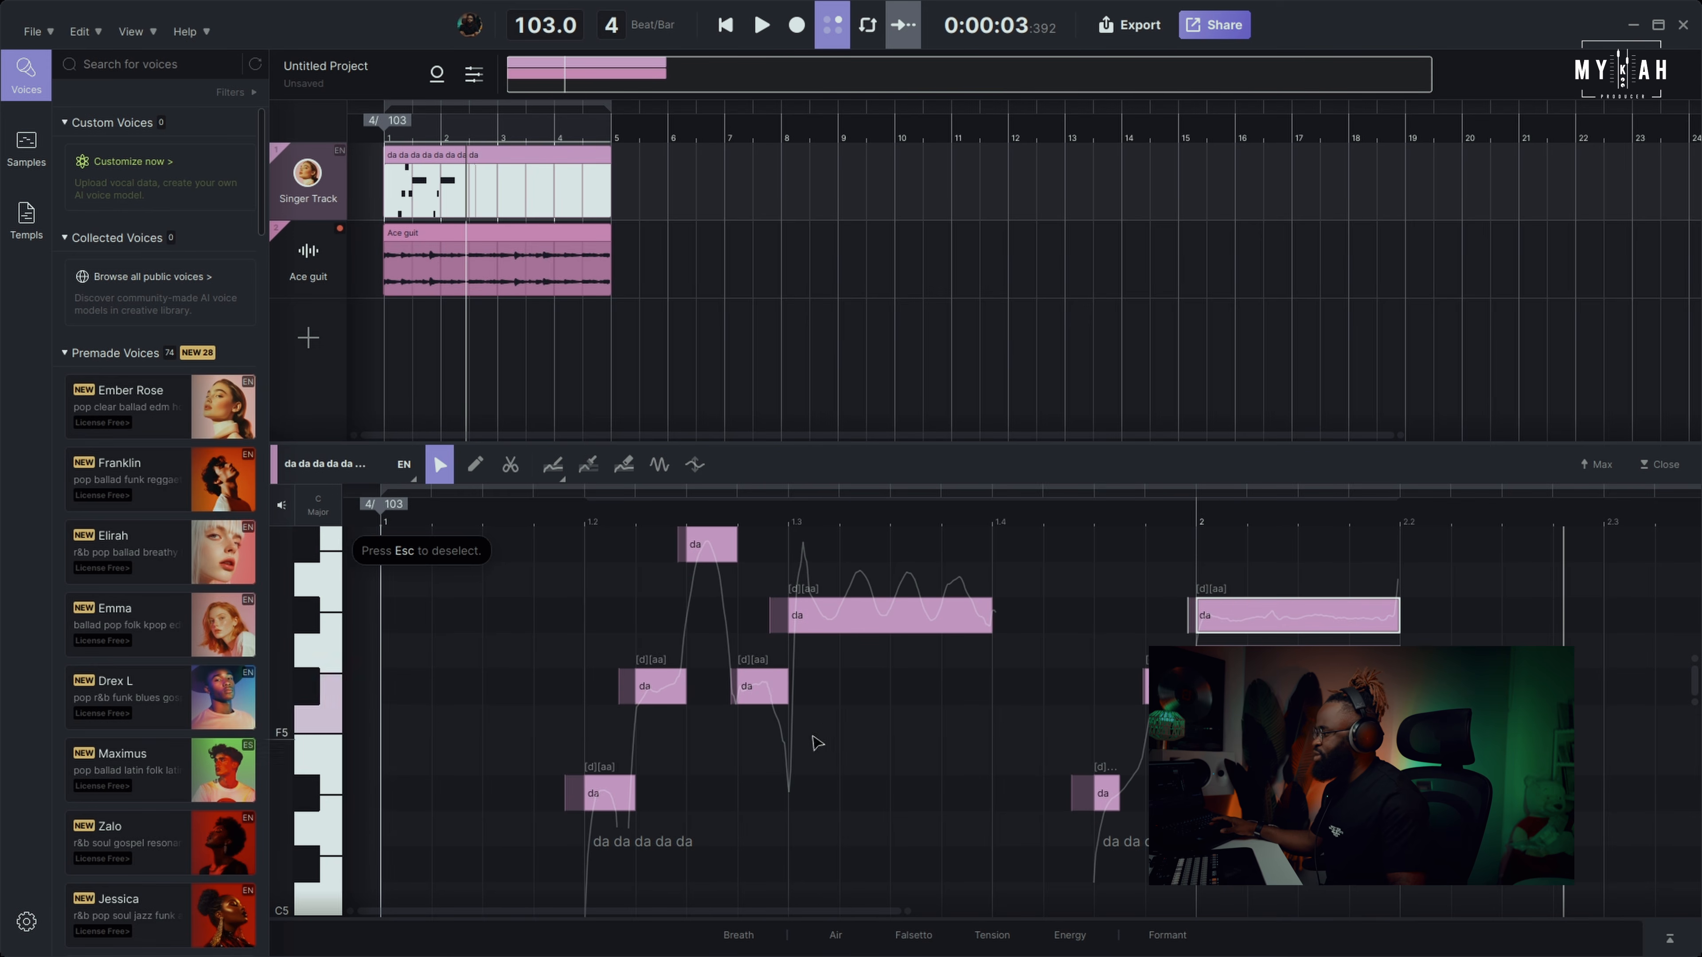
- Draw two "da" notes on G#5 and A#5, and place them back to back starting at beat 2.3
{"action": "left_click_drag", "start_coordinate": [837, 910], "coordinate": [1093, 912]}
{"action": "left_click", "coordinate": [475, 464]}
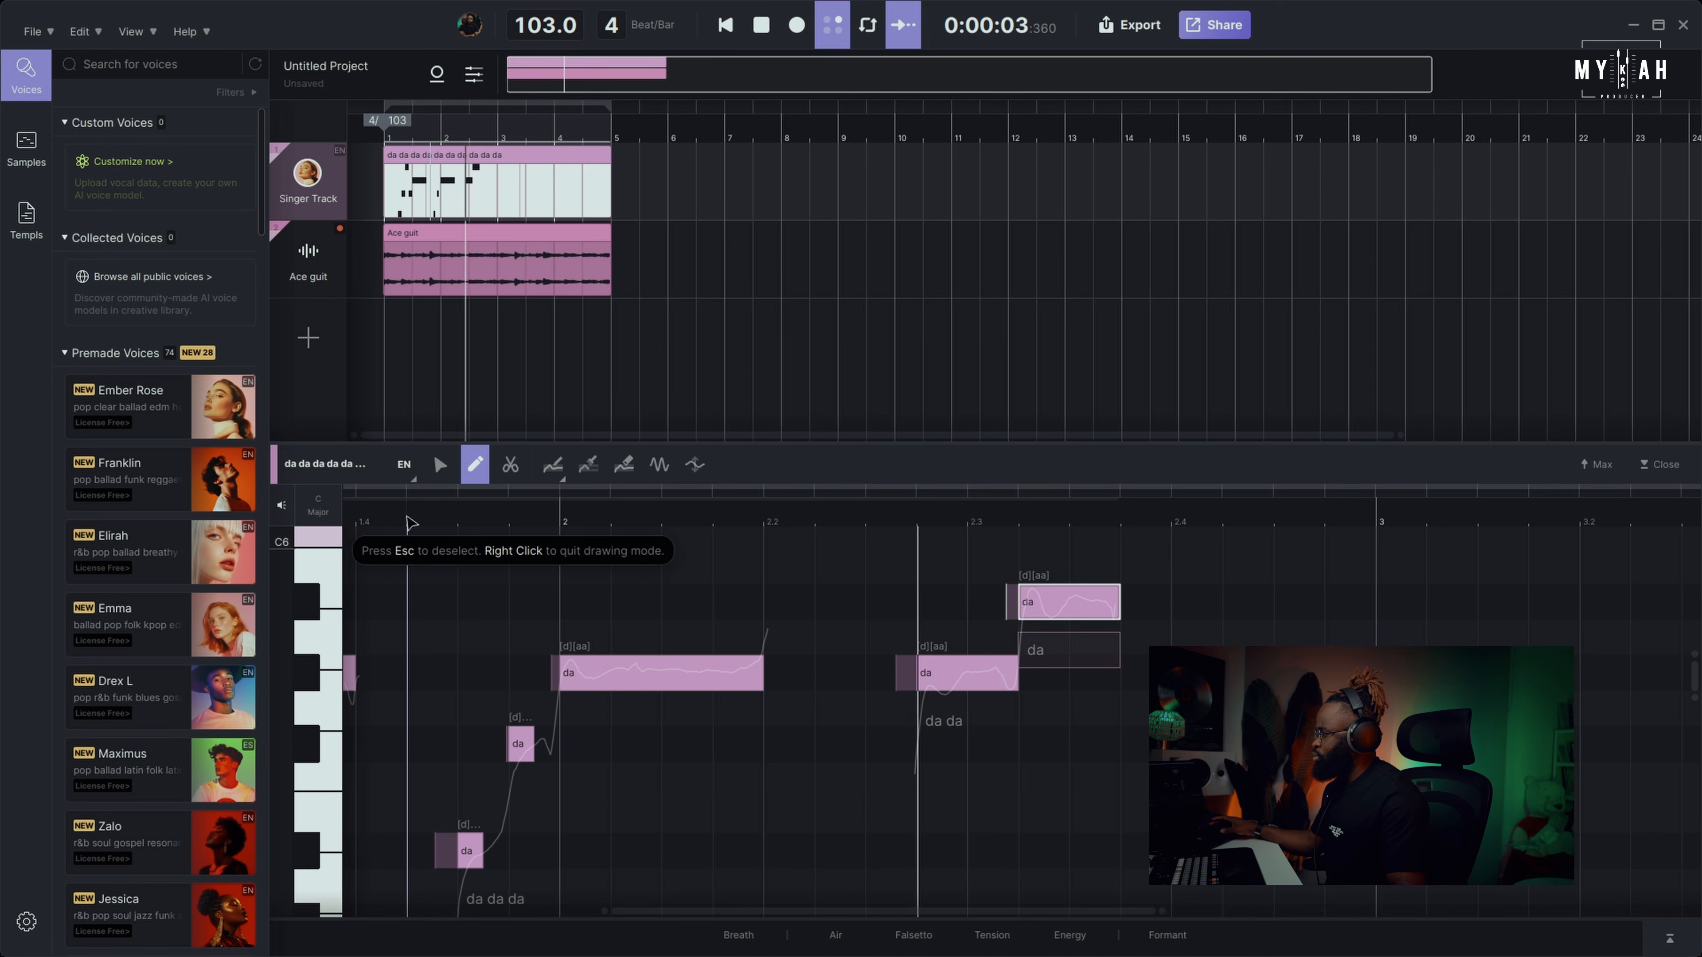
{"action": "left_click", "coordinate": [440, 464]}
{"action": "left_click_drag", "start_coordinate": [967, 687], "coordinate": [1020, 687]}
{"action": "left_click_drag", "start_coordinate": [1047, 614], "coordinate": [1100, 619]}
- Lengthen the last G#5 and A#5 notes to one beat each, filling beats 2.3 and 2.4, and play the melody
{"action": "left_click", "coordinate": [484, 519]}
{"action": "key", "text": "space"}
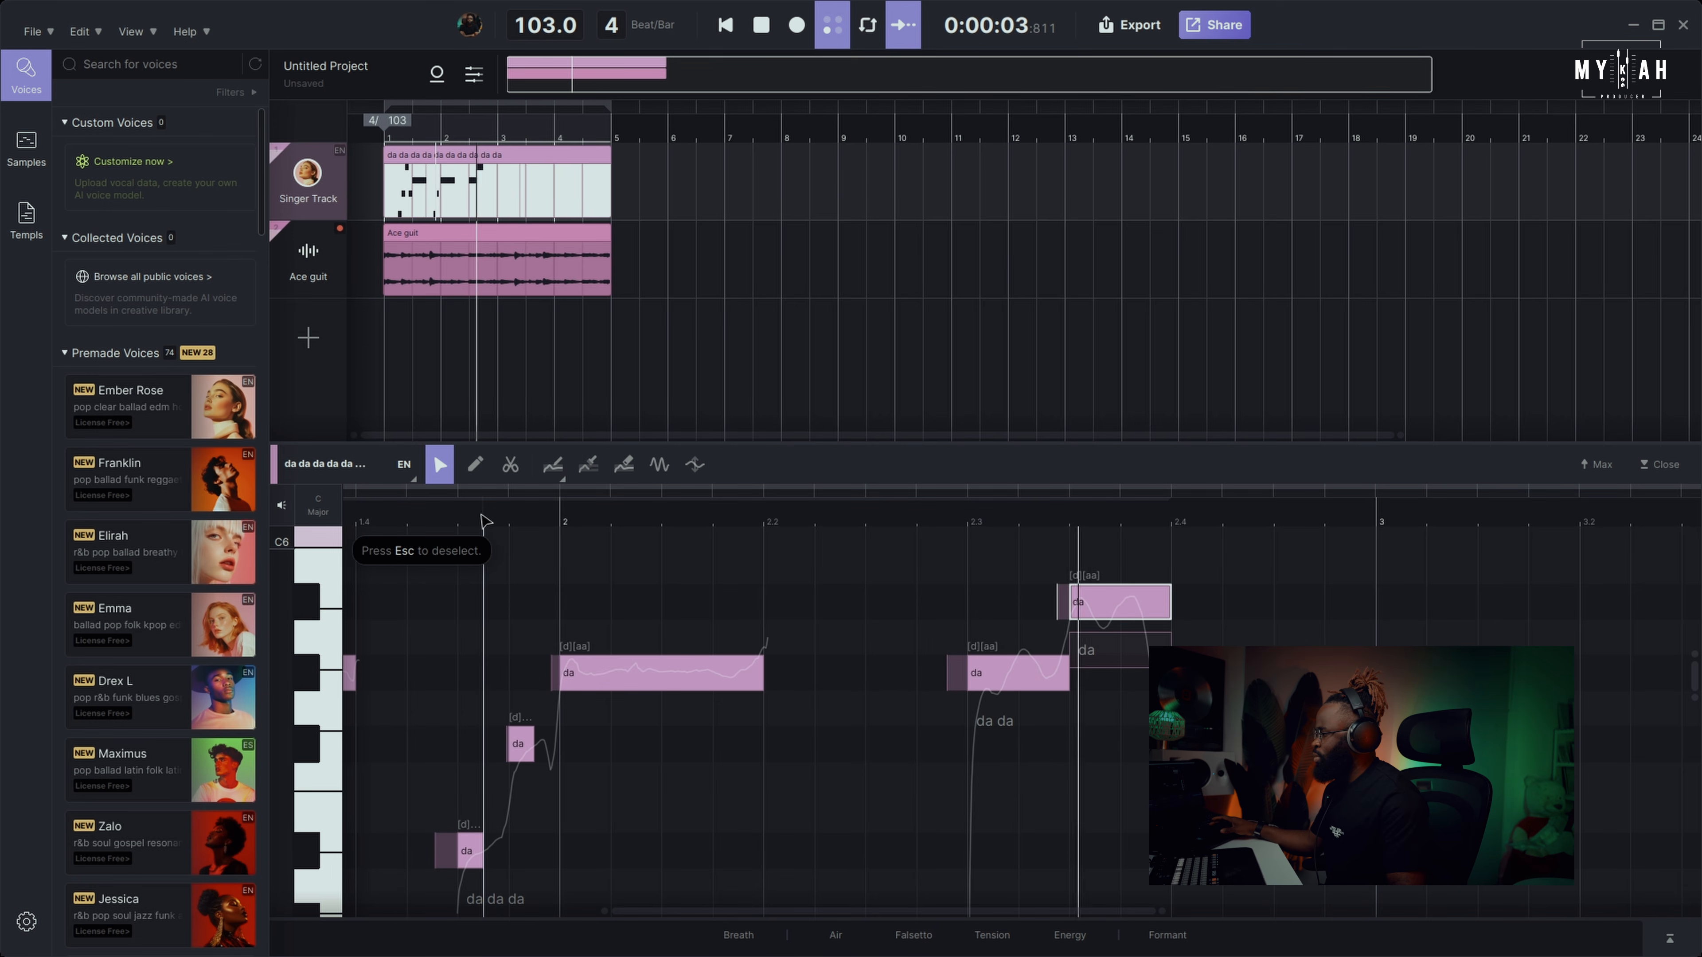
{"action": "key", "text": "space"}
{"action": "scroll", "coordinate": [391, 569], "scroll_direction": "left", "scroll_amount": 5}
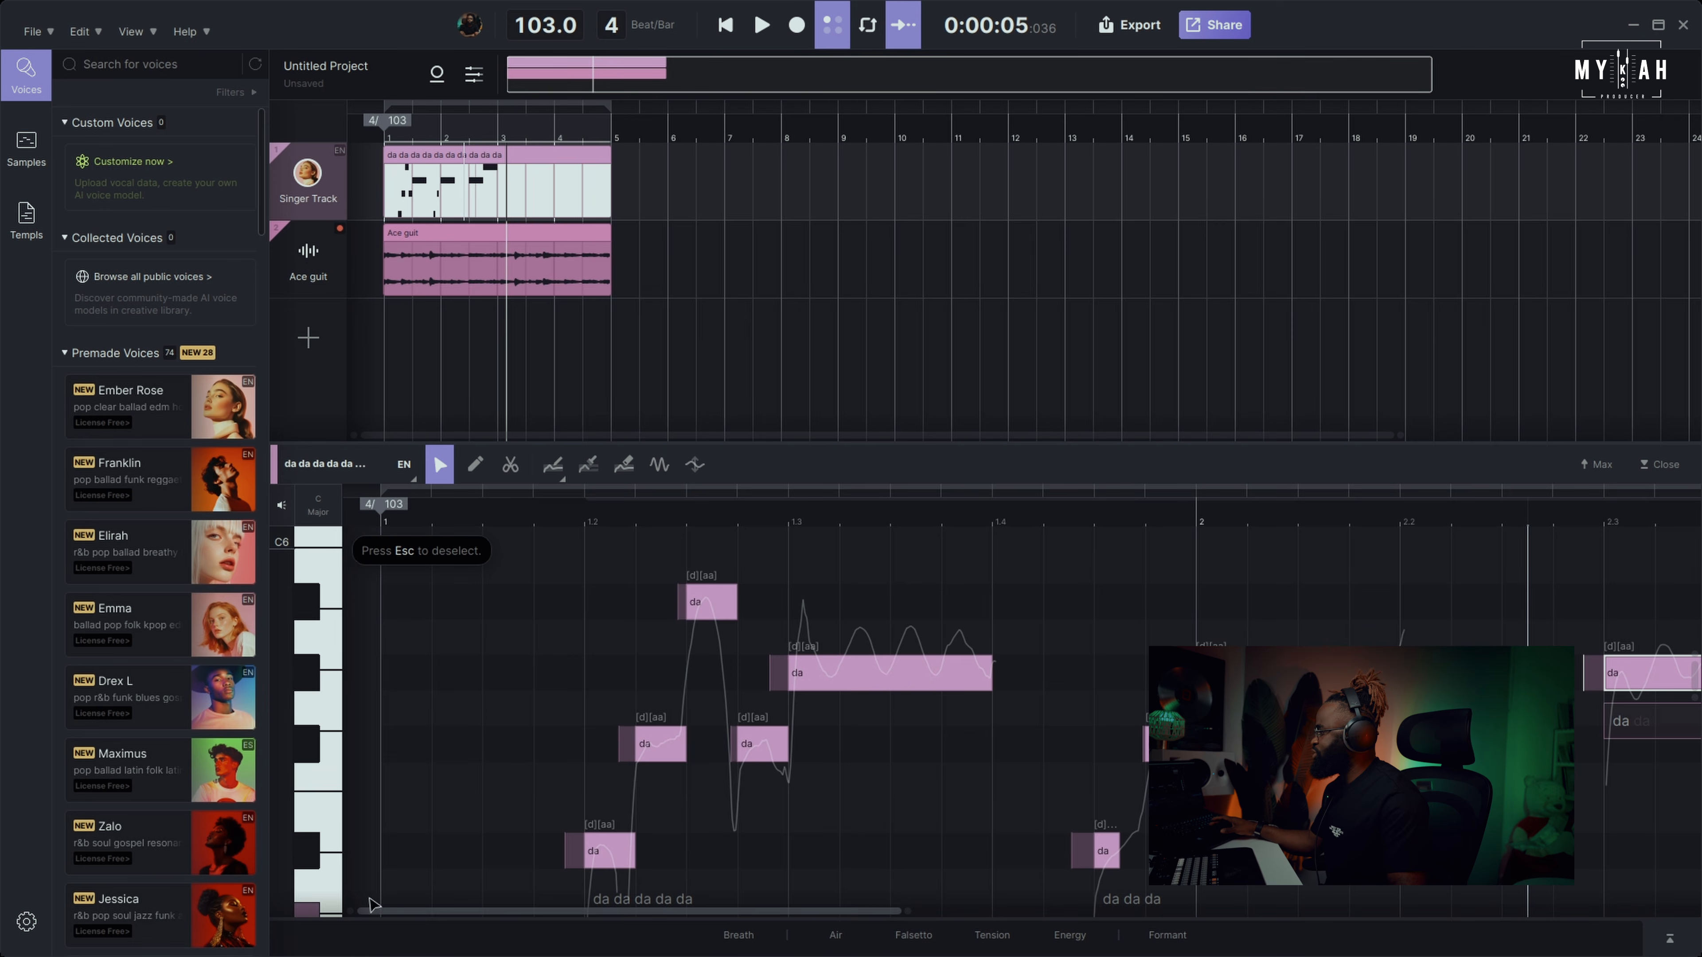
{"action": "left_click", "coordinate": [384, 523]}
{"action": "key", "text": "space"}
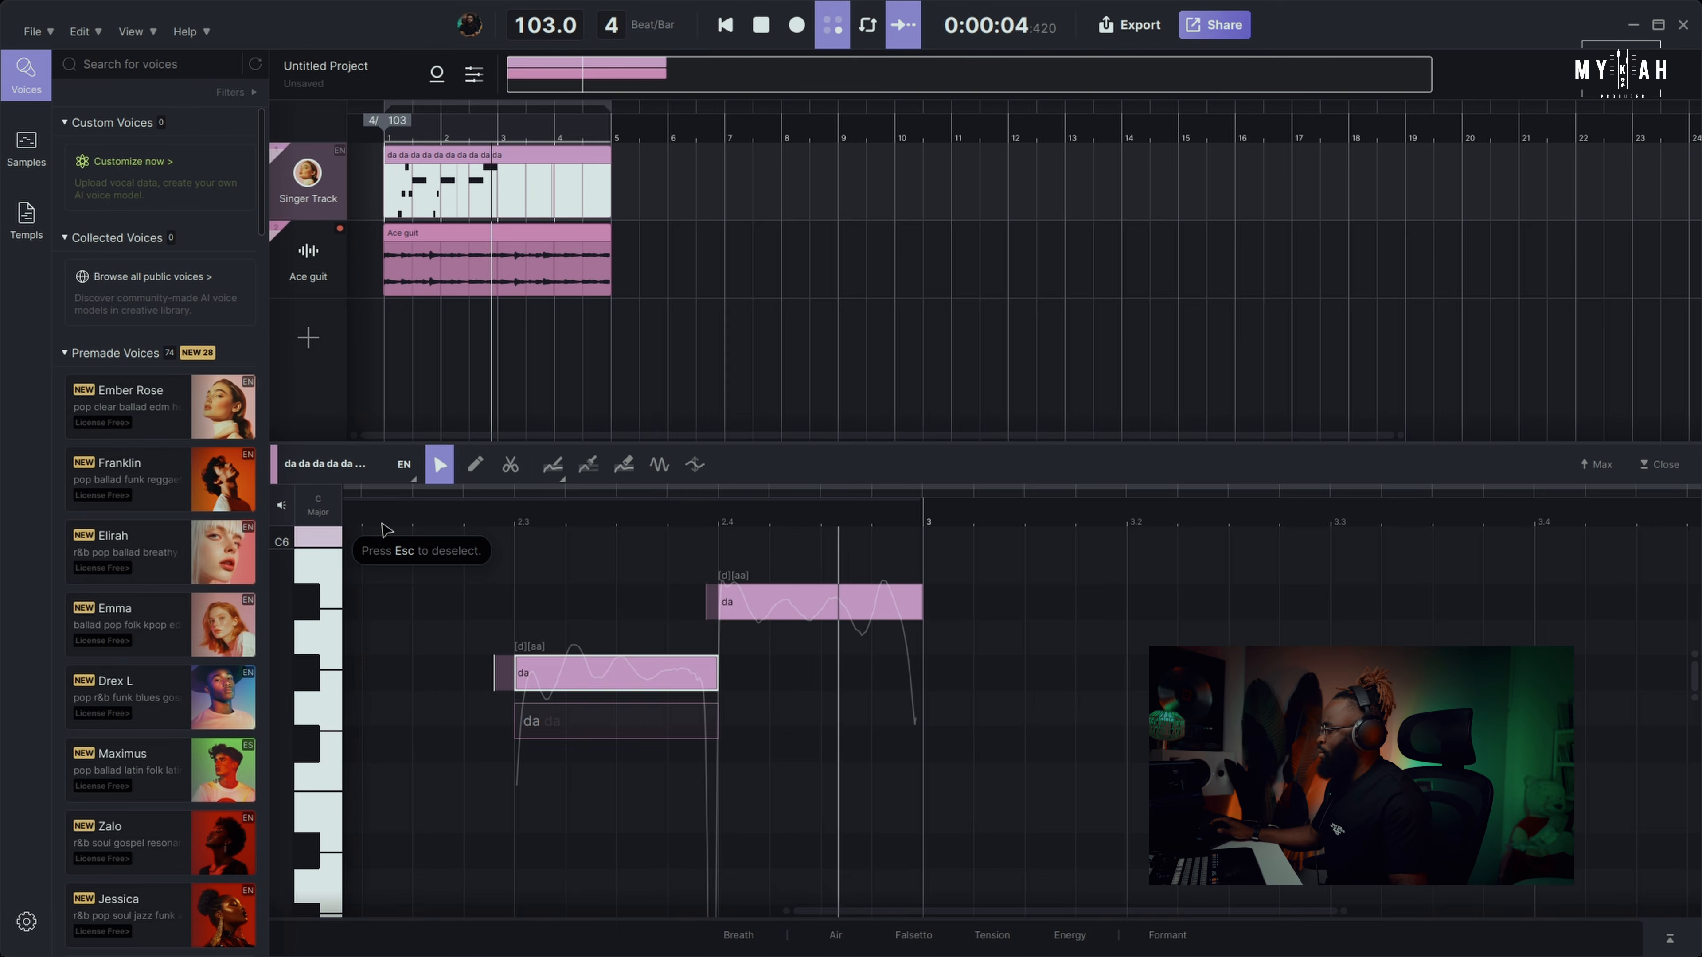
{"action": "key", "text": "space"}
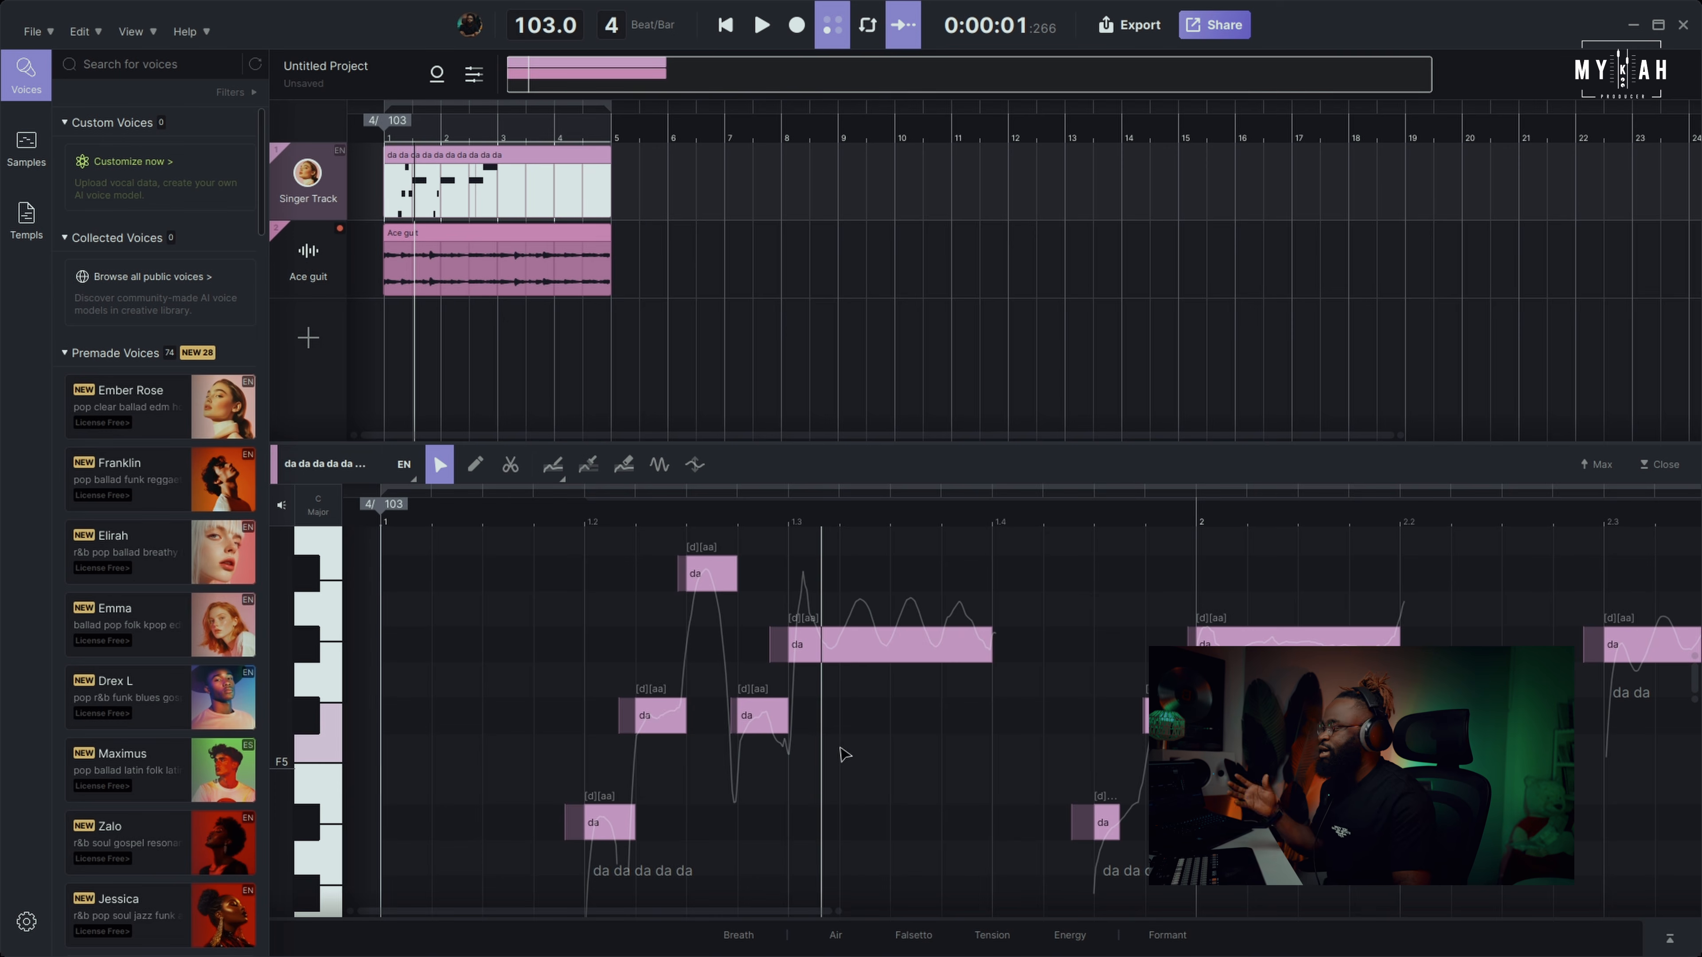
- Enter the lyrics "girl i know you mine" on the first five notes and play the sung line from bar 1
{"action": "double_click", "coordinate": [610, 829]}
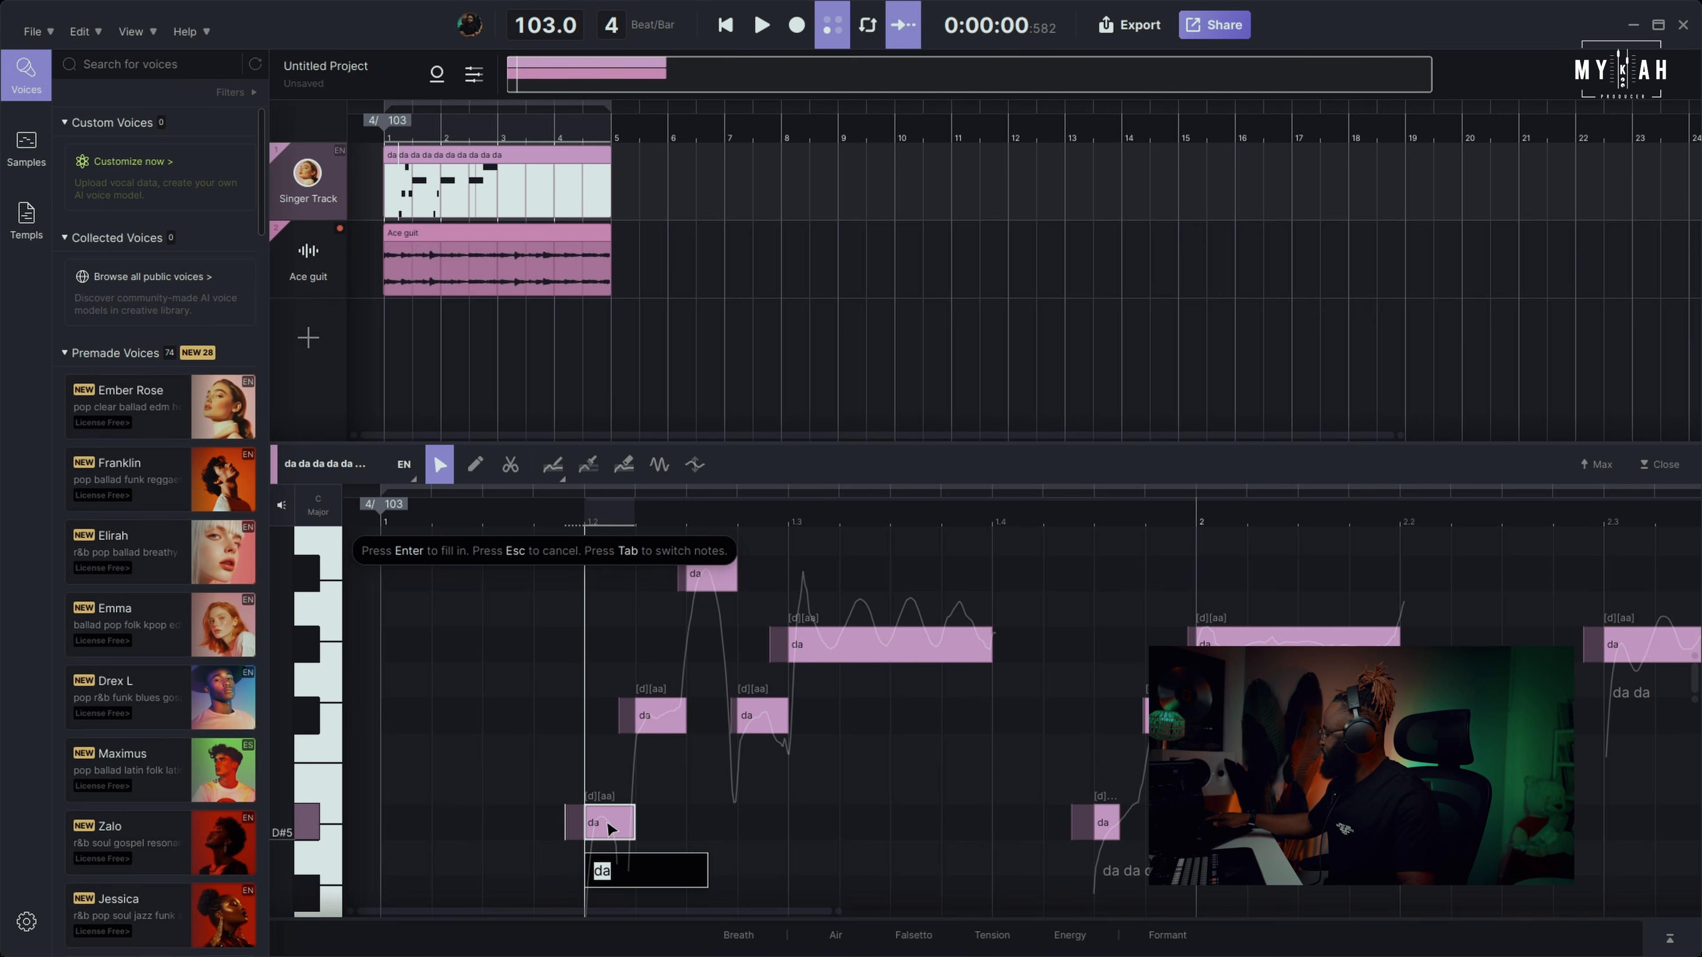
{"action": "type", "text": "girl i know you mine"}
{"action": "key", "text": "Return"}
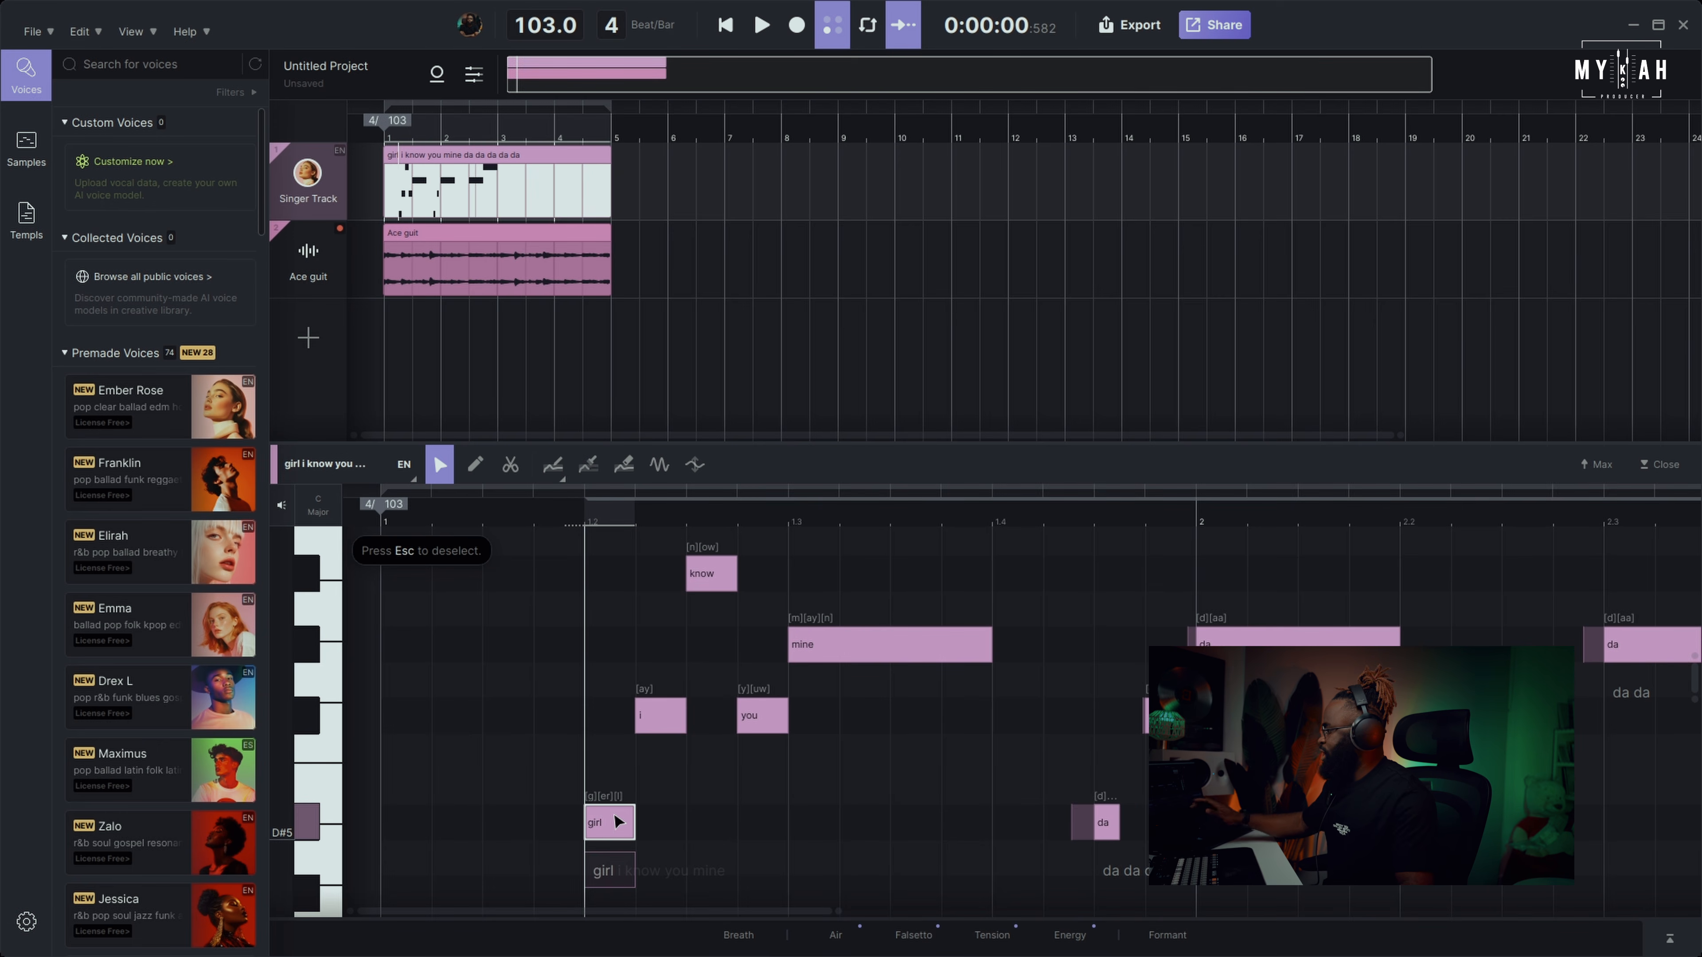
{"action": "left_click", "coordinate": [387, 523]}
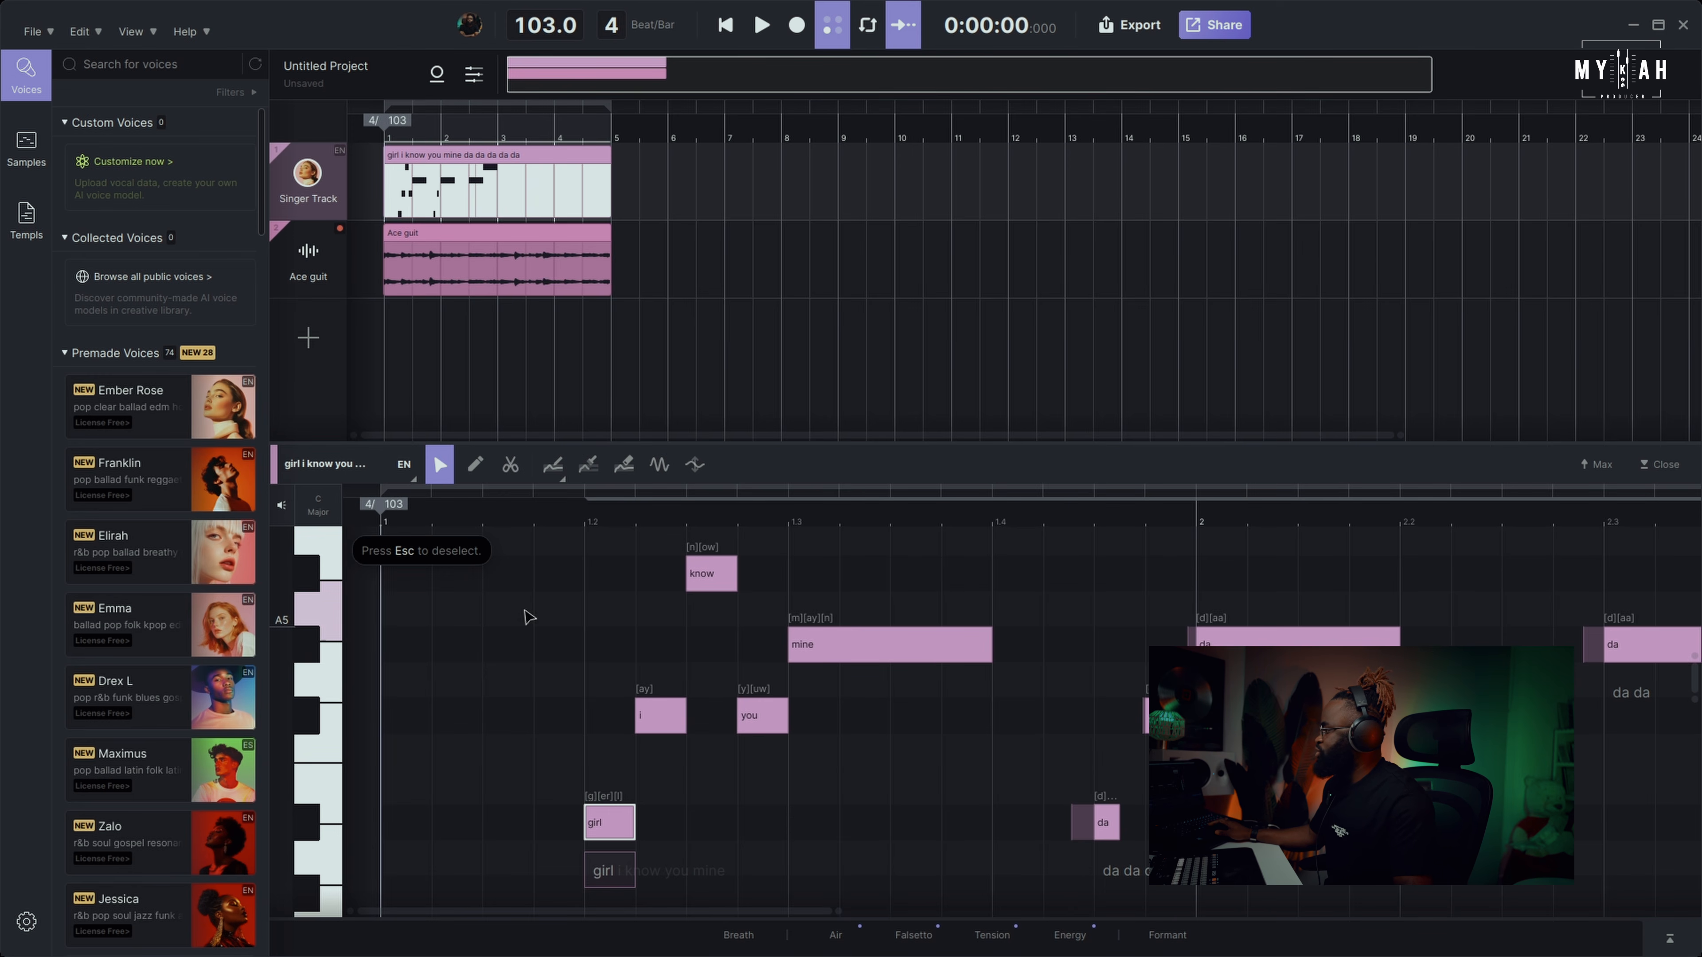
{"action": "key", "text": "space"}
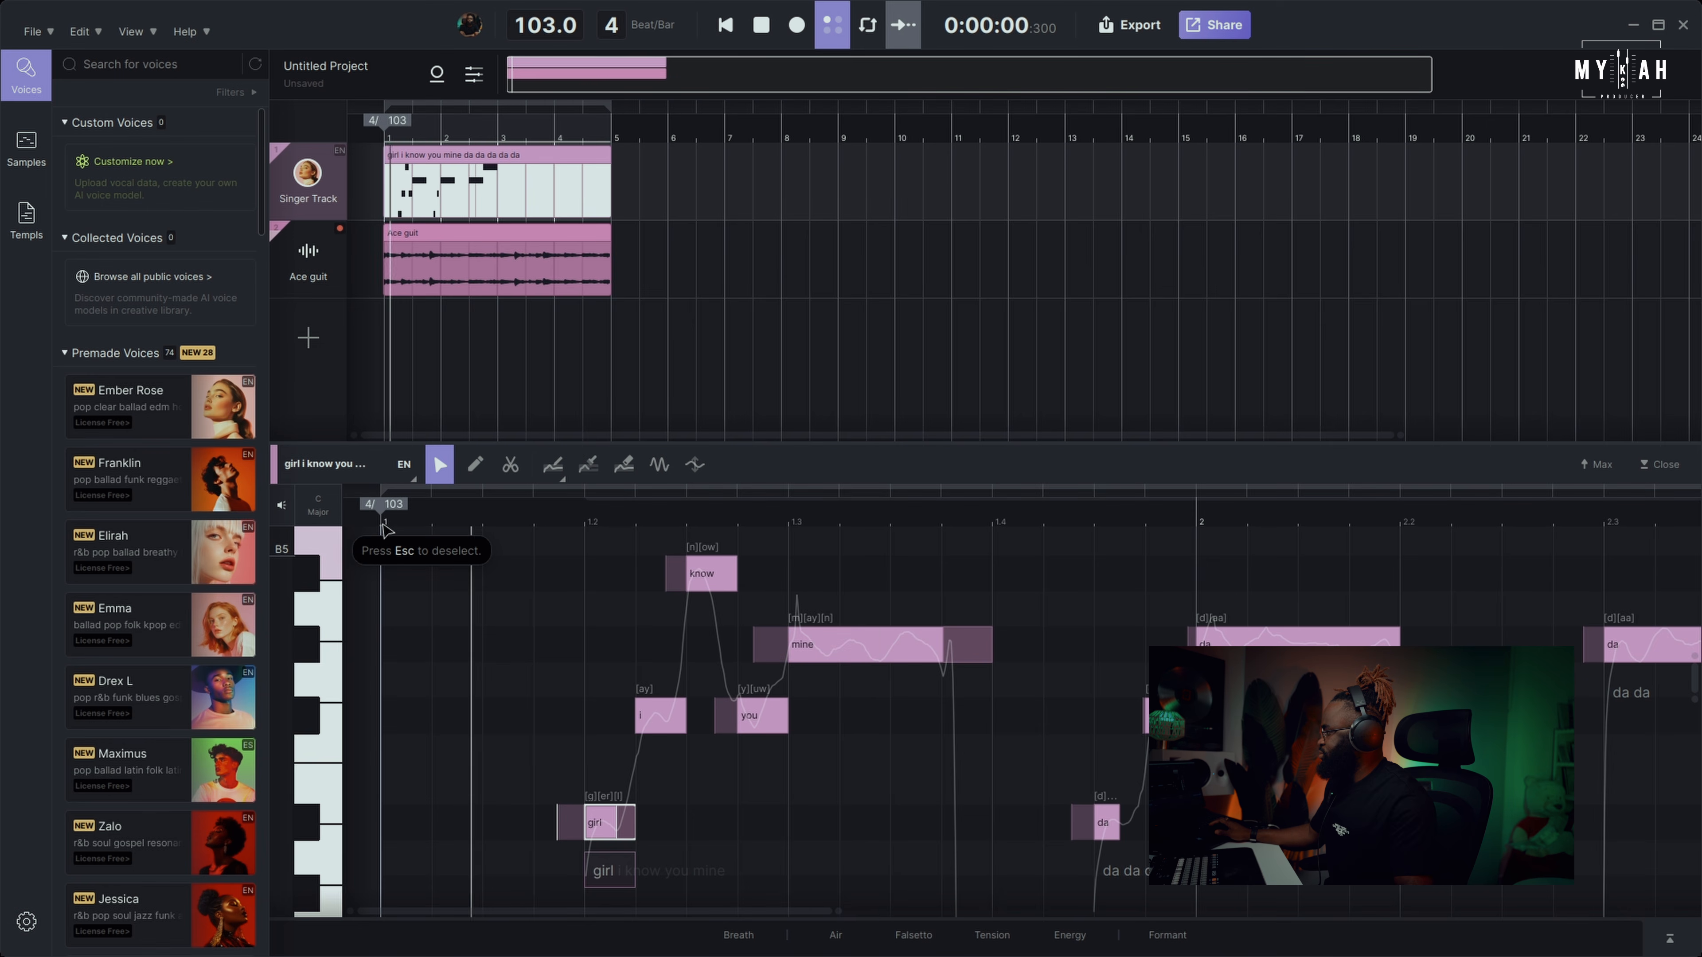
{"action": "left_click", "coordinate": [385, 524]}
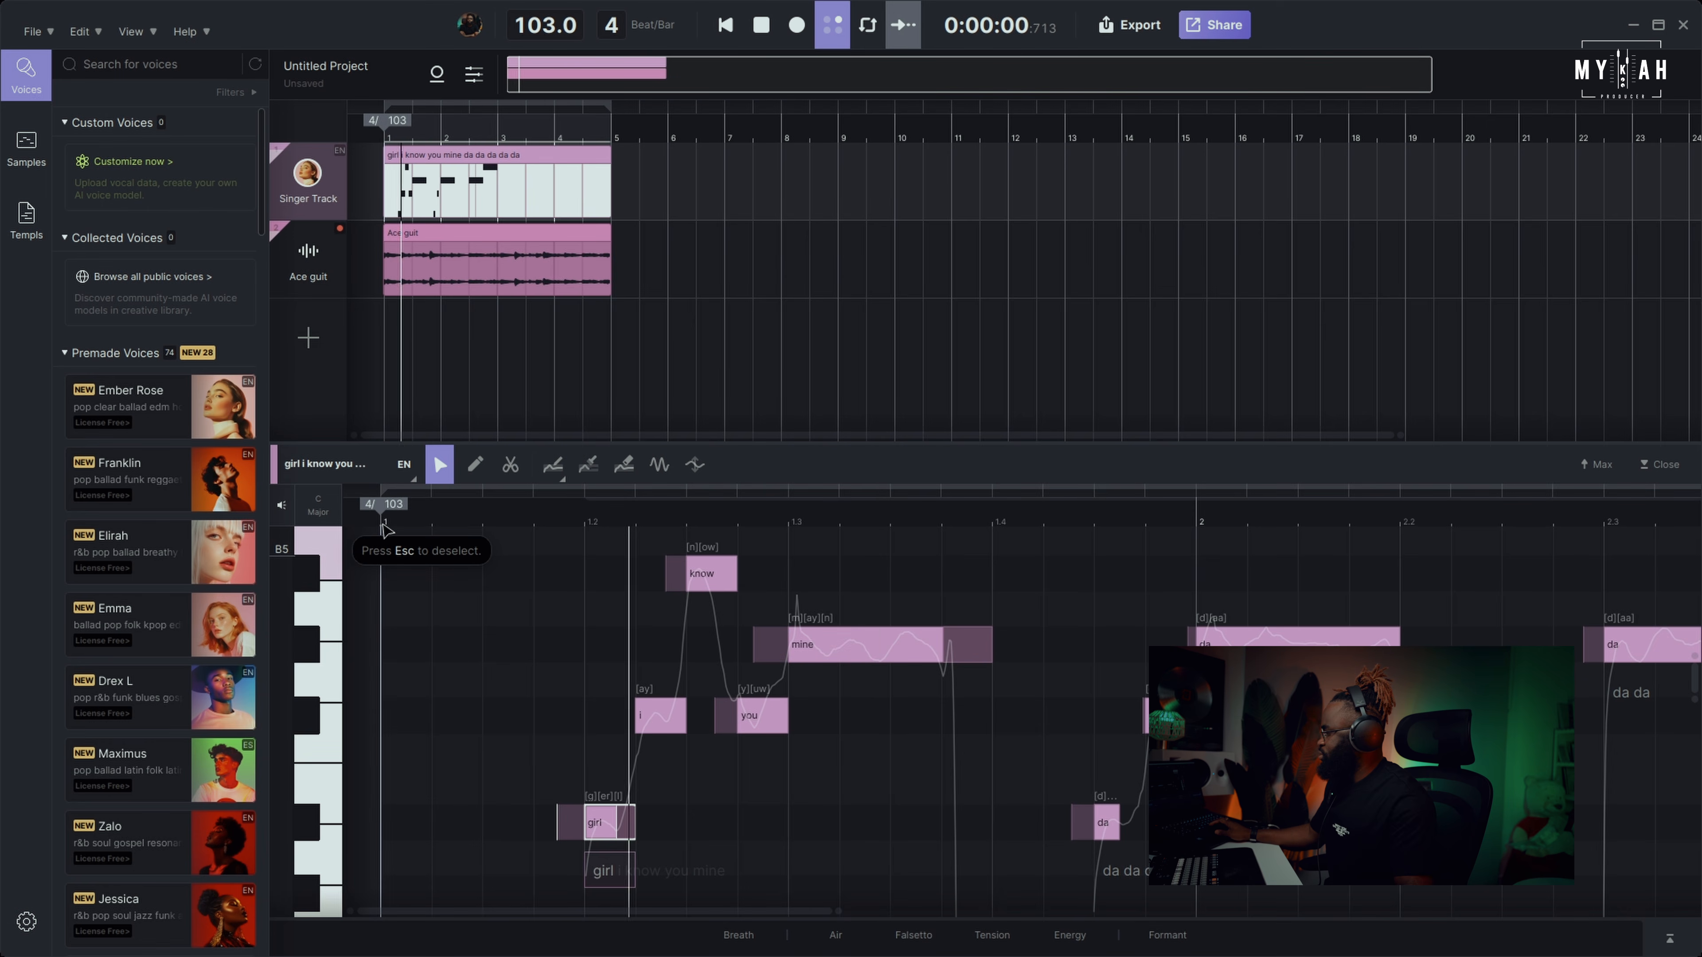
{"action": "key", "text": "space"}
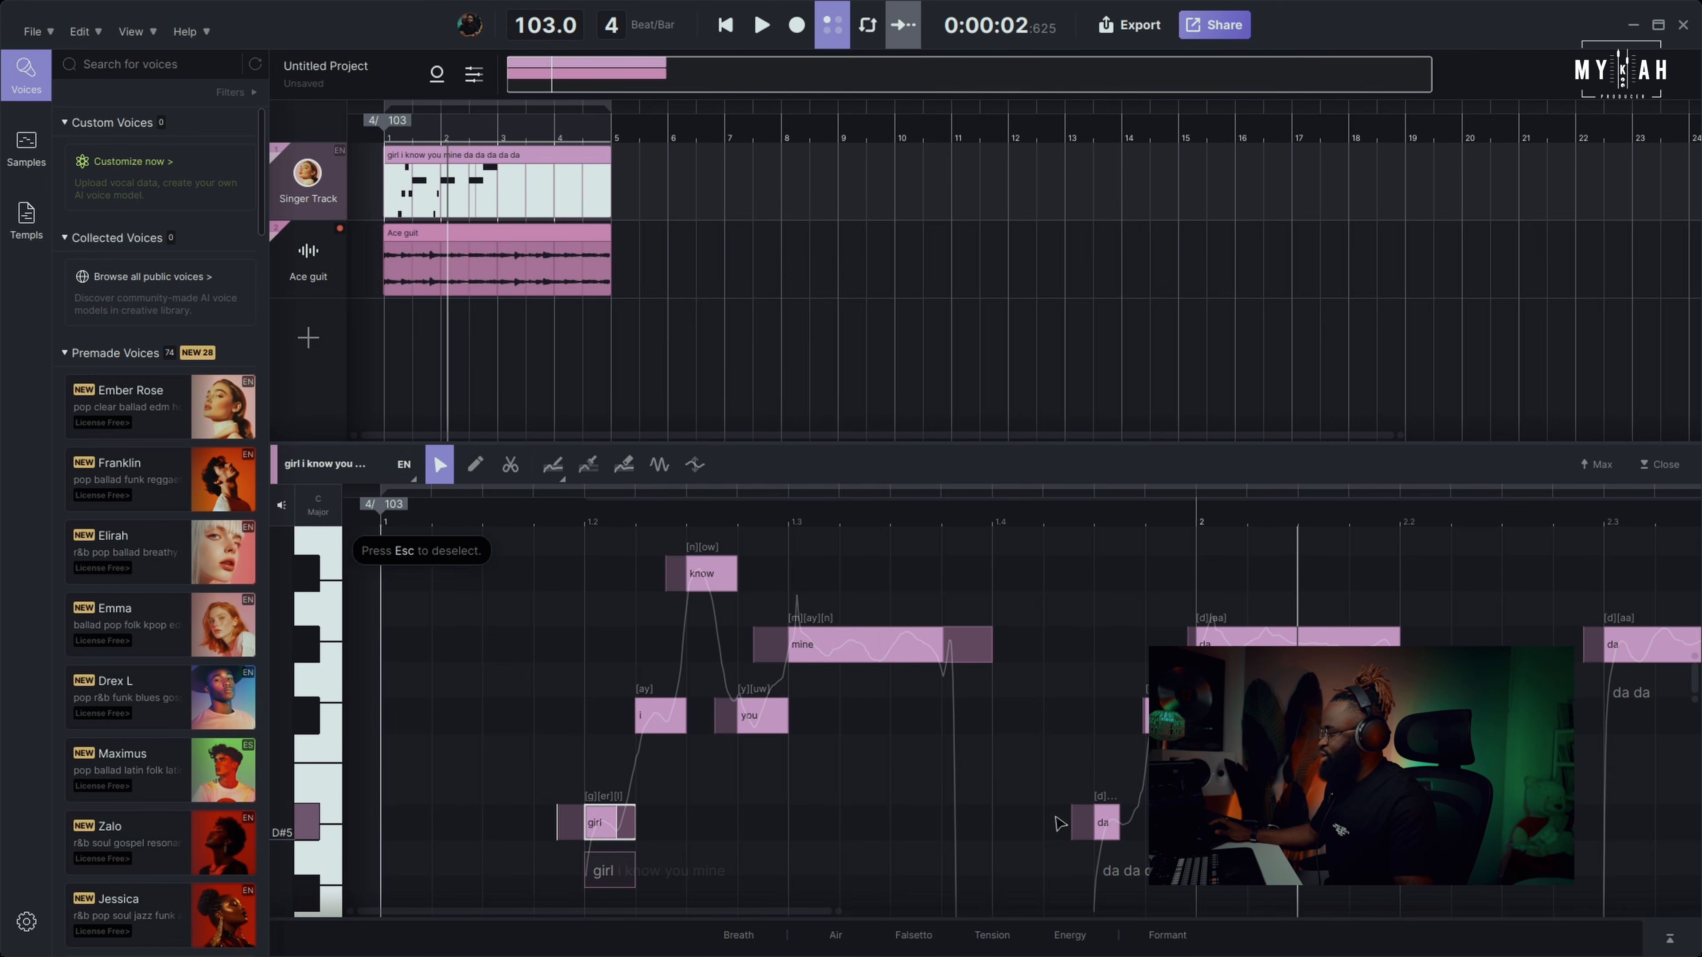
- Enter the lyrics "let us dance" on the three notes around bar 2 and "oh oh" on the last two notes
{"action": "double_click", "coordinate": [1106, 826]}
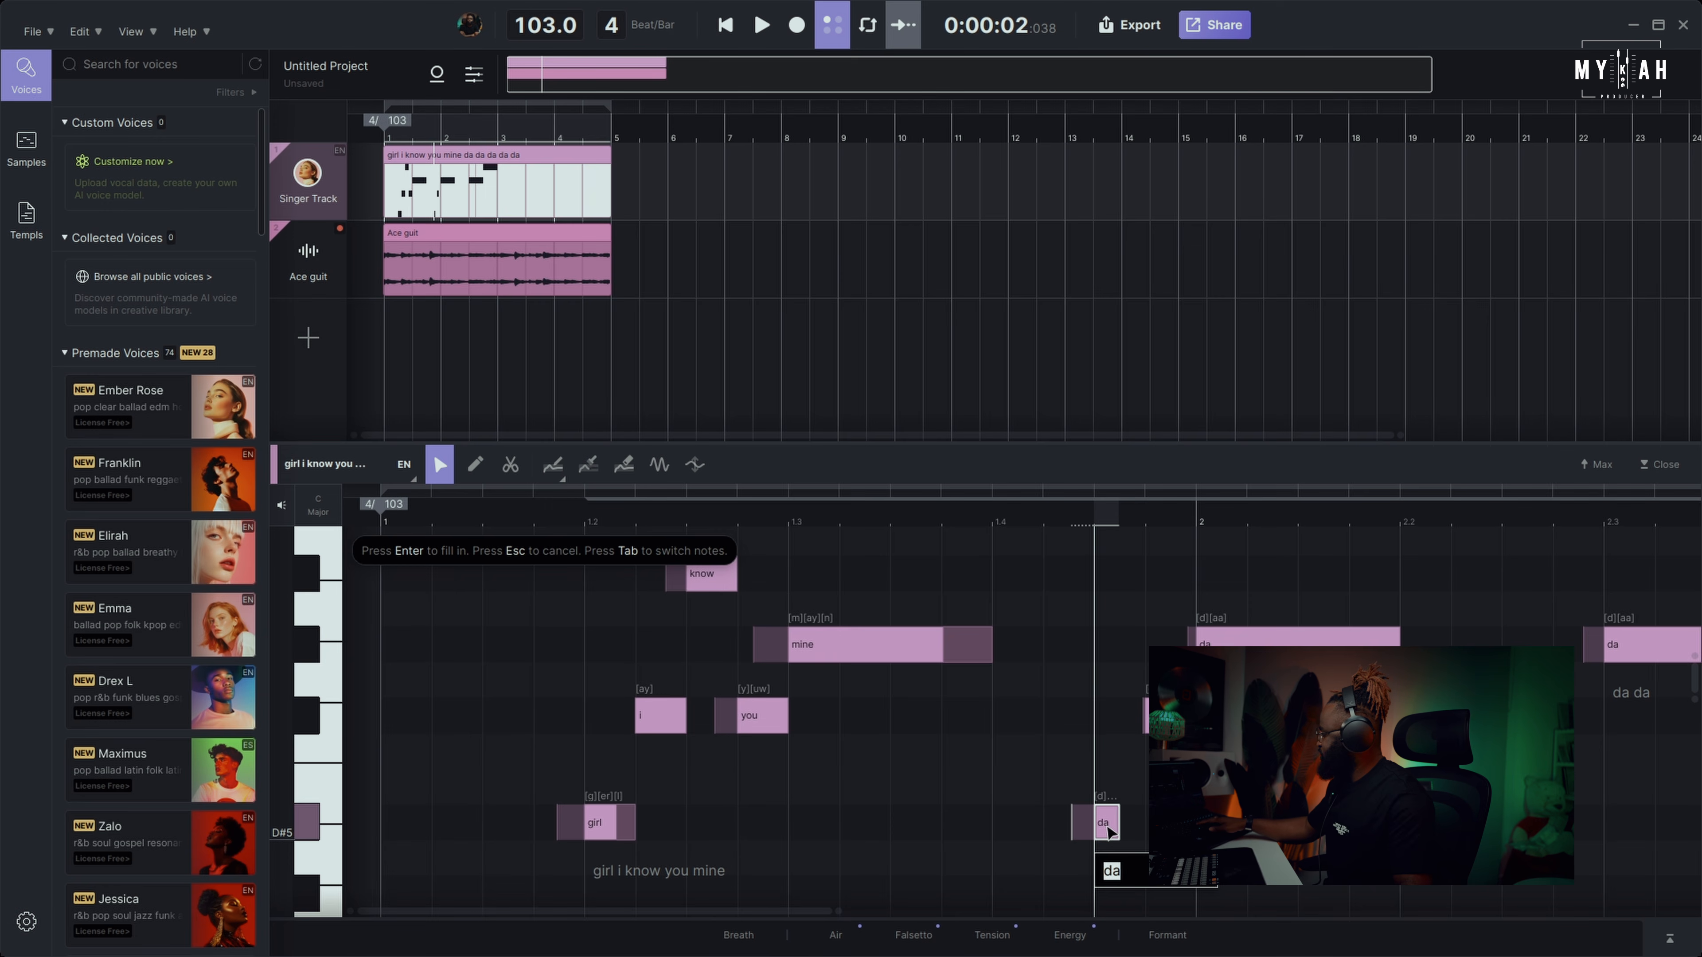
{"action": "type", "text": "let us dance"}
{"action": "key", "text": "Return"}
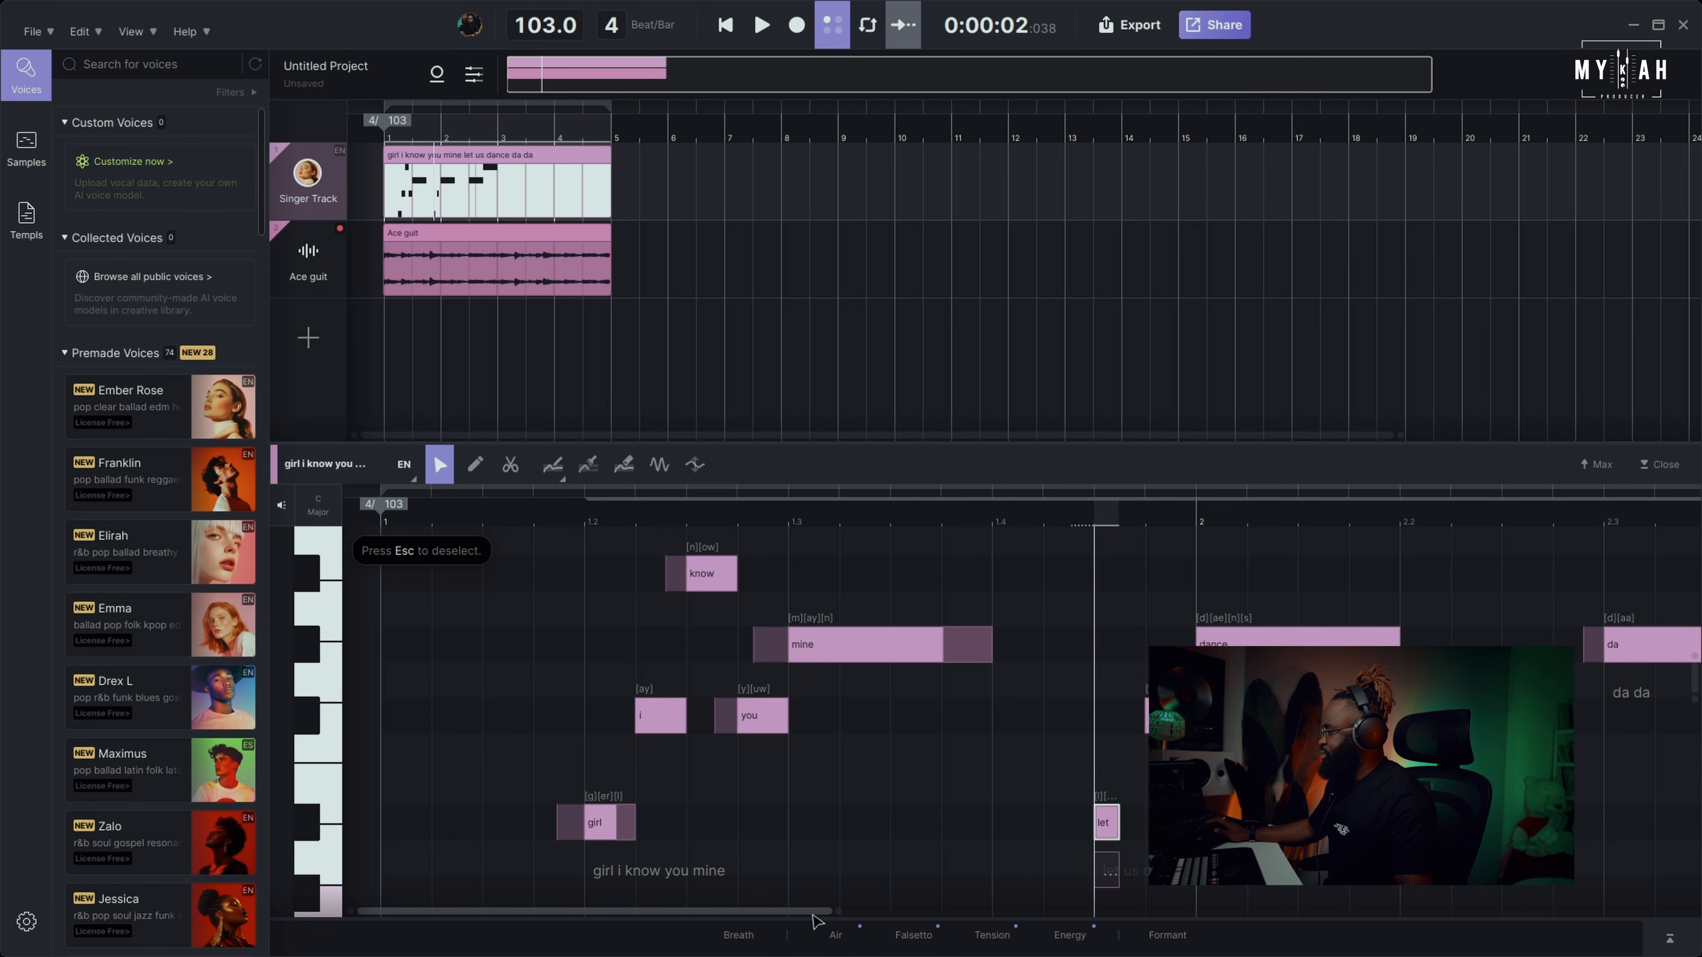
{"action": "left_click_drag", "start_coordinate": [789, 912], "coordinate": [1020, 911]}
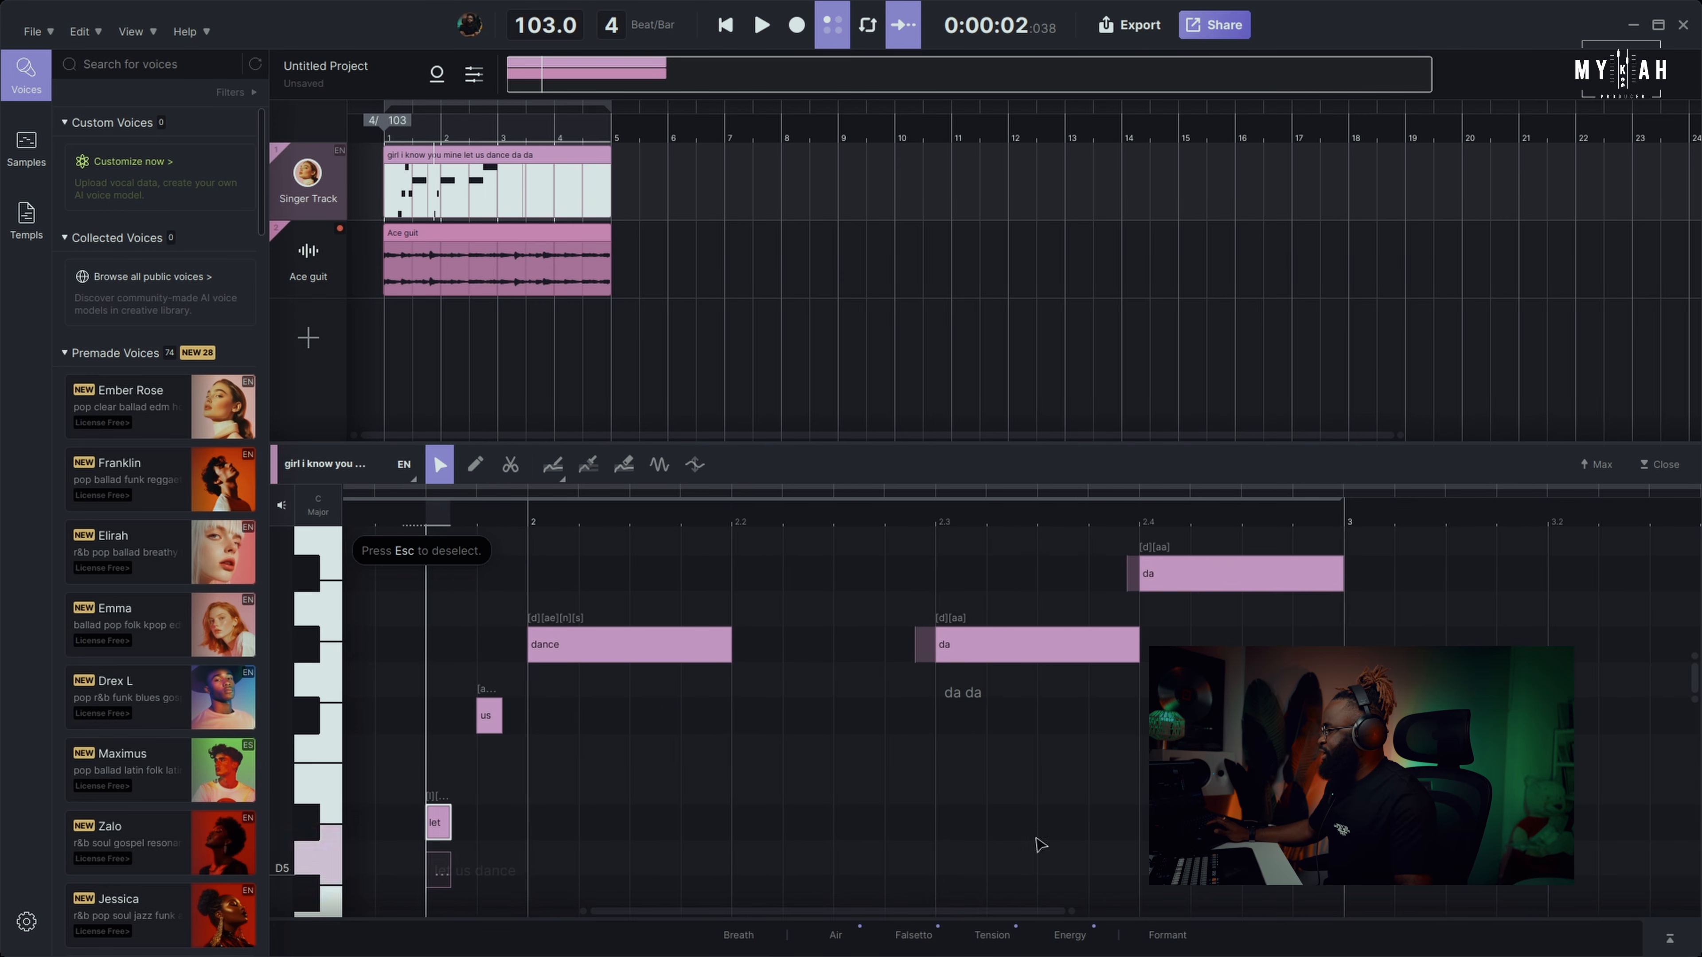
{"action": "double_click", "coordinate": [1001, 652]}
{"action": "type", "text": "oh oh"}
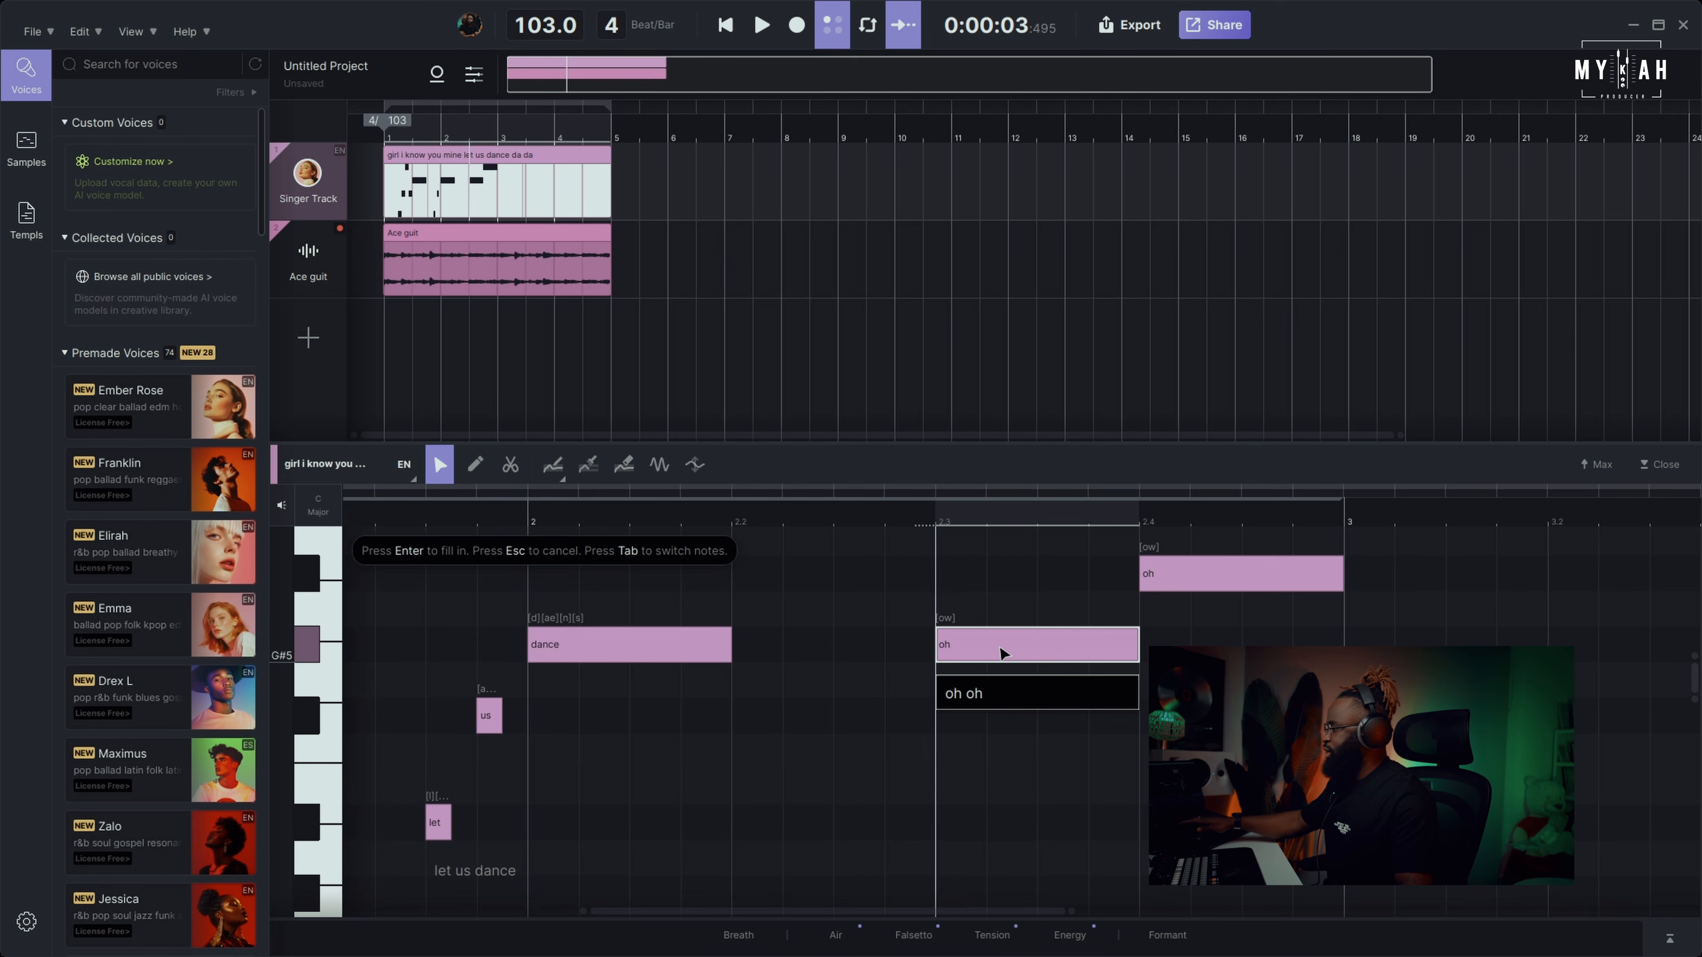
{"action": "key", "text": "Return"}
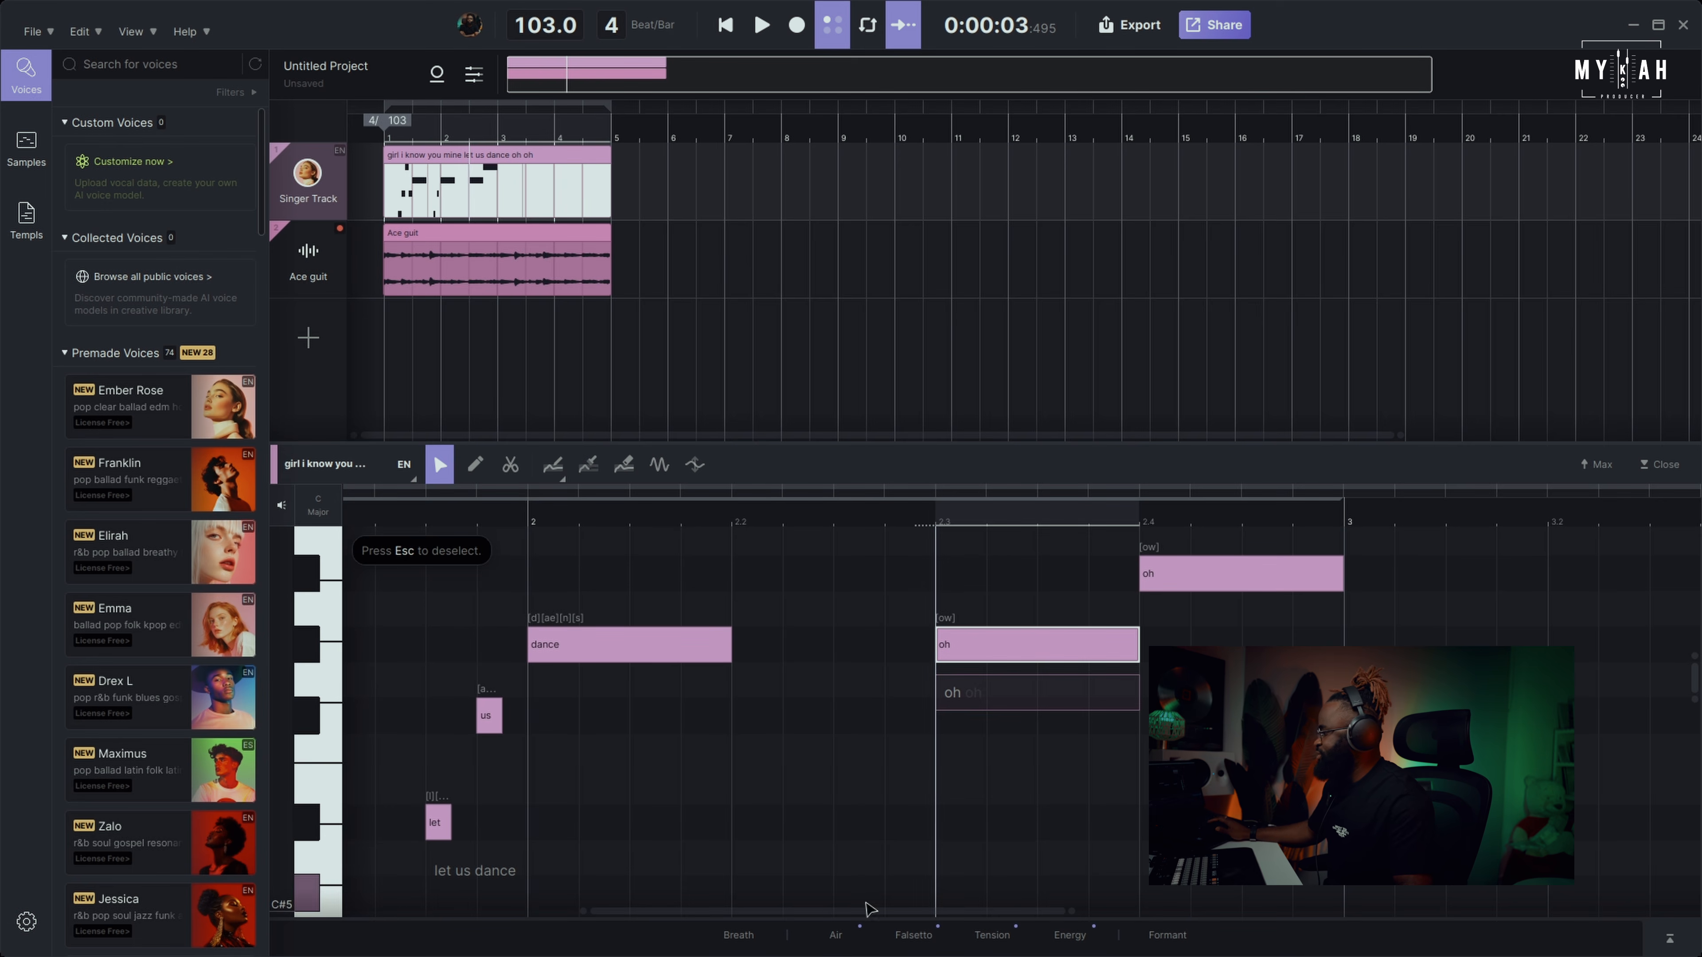
- Change the lyrics "let us" to "we shoul" before "dance" and play the vocal from bar 1
{"action": "left_click_drag", "start_coordinate": [867, 914], "coordinate": [633, 914]}
{"action": "left_click", "coordinate": [385, 525]}
{"action": "key", "text": "space"}
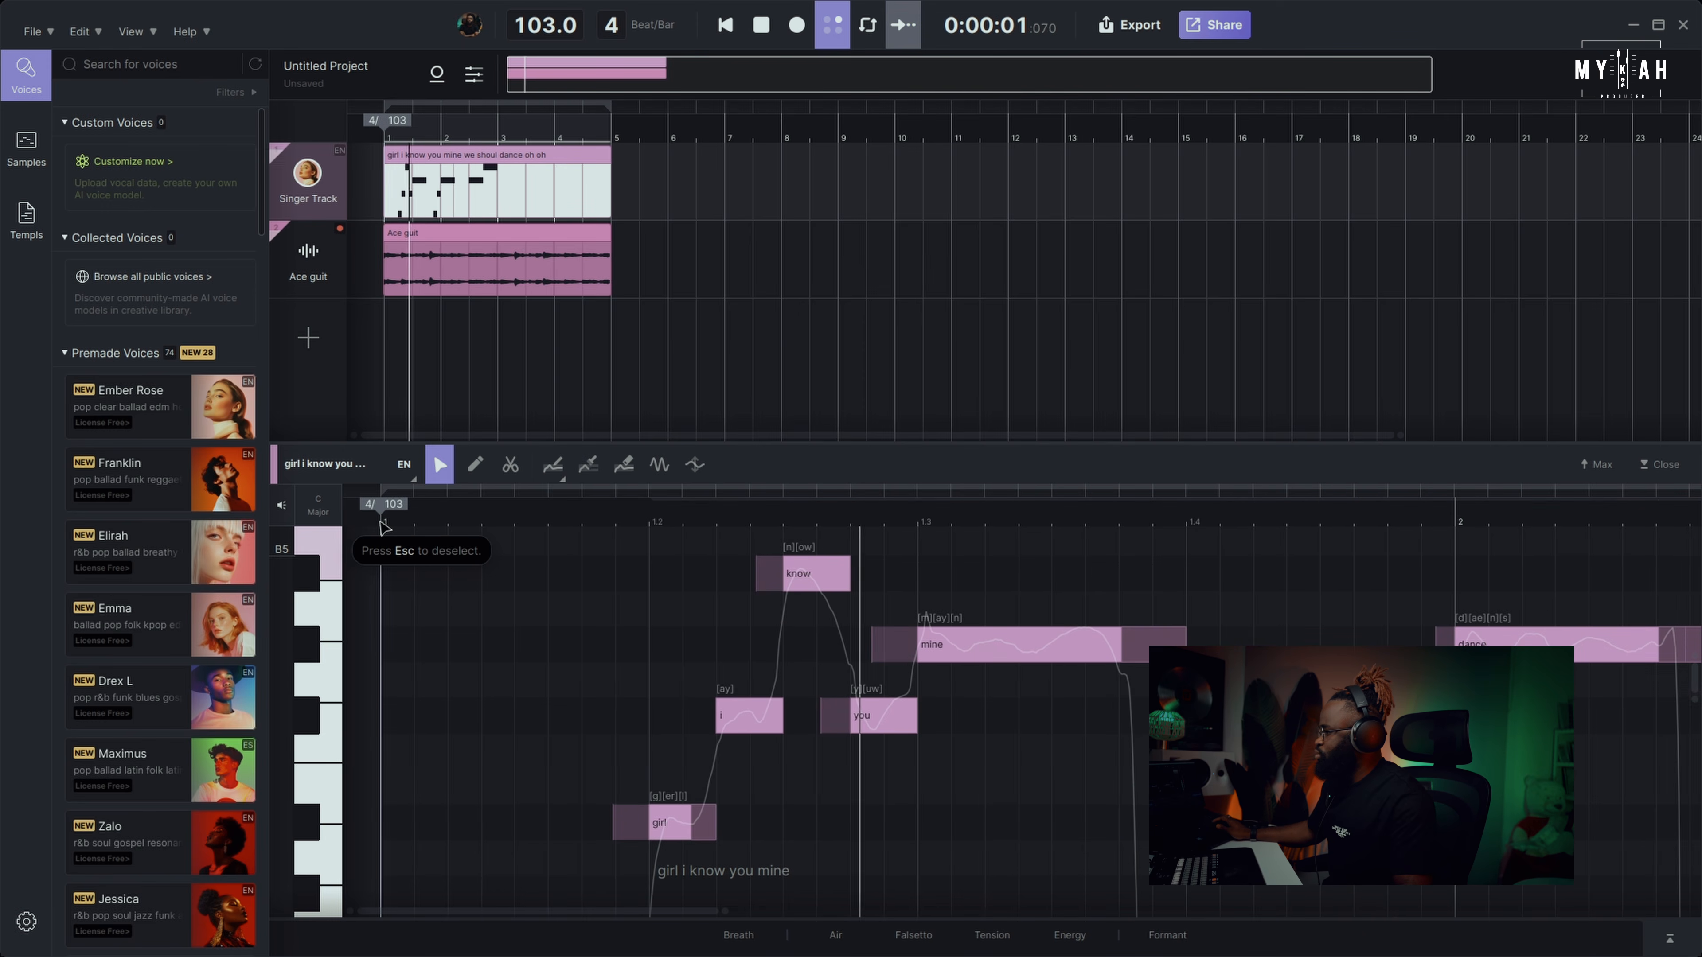
{"action": "left_click", "coordinate": [385, 525]}
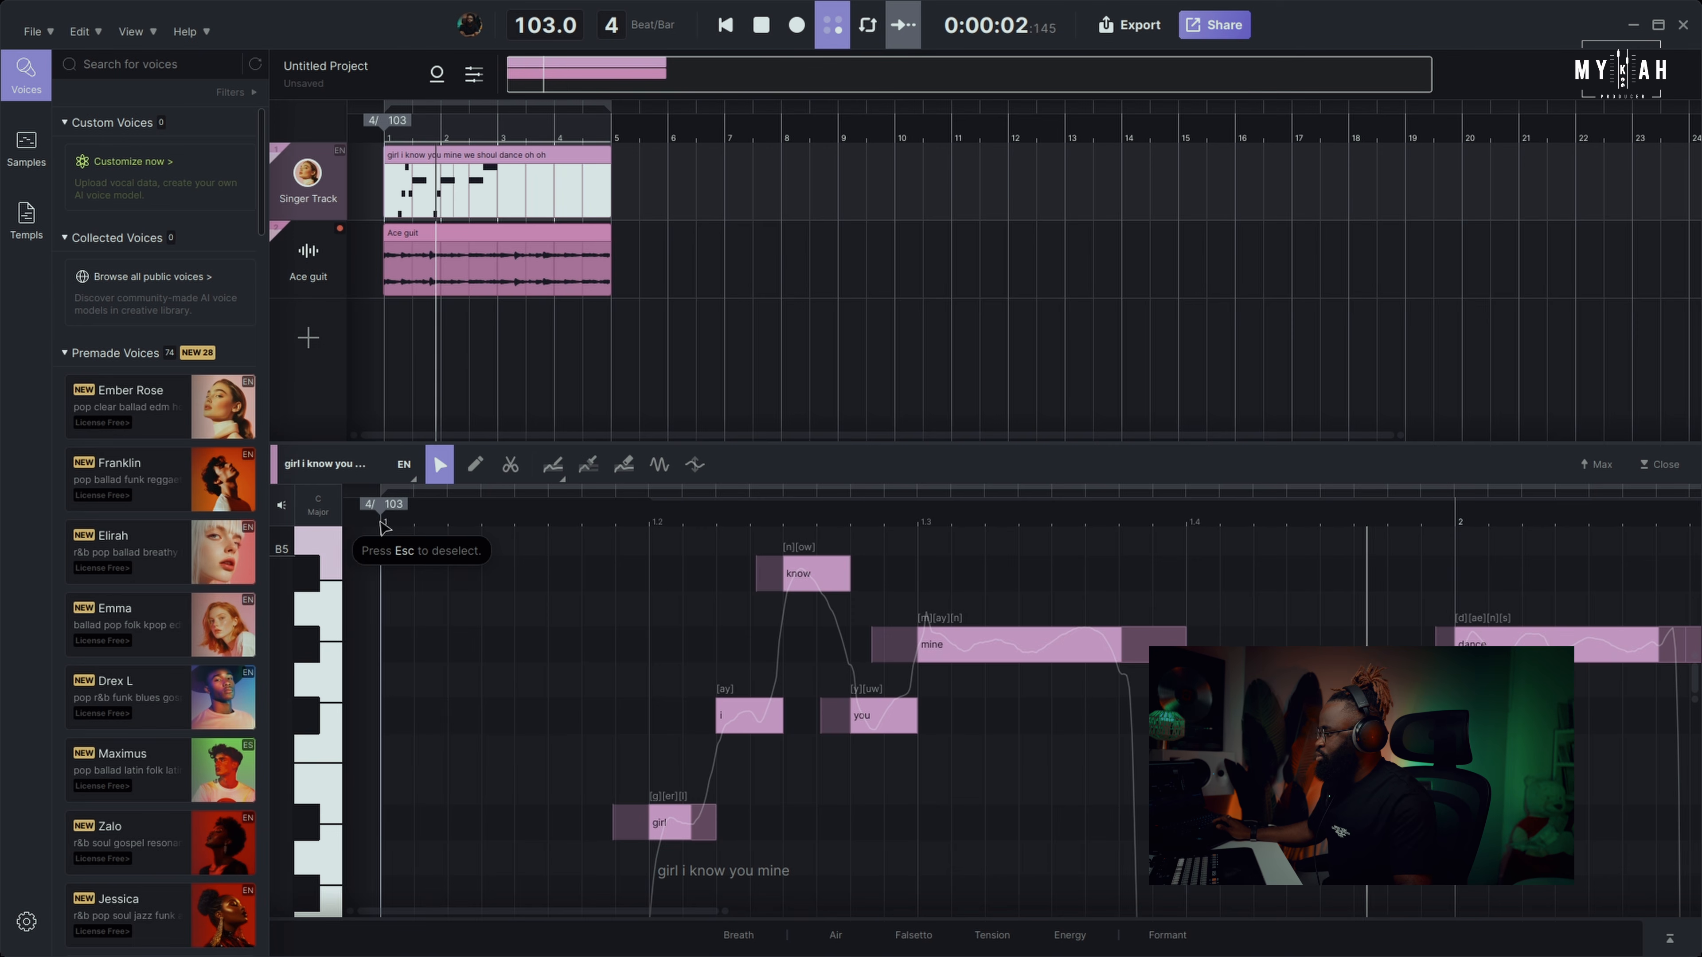
{"action": "key", "text": "space"}
- Add vibrato with an amplitude of 1.3 to the "mine" note and play it back
{"action": "double_click", "coordinate": [1018, 645]}
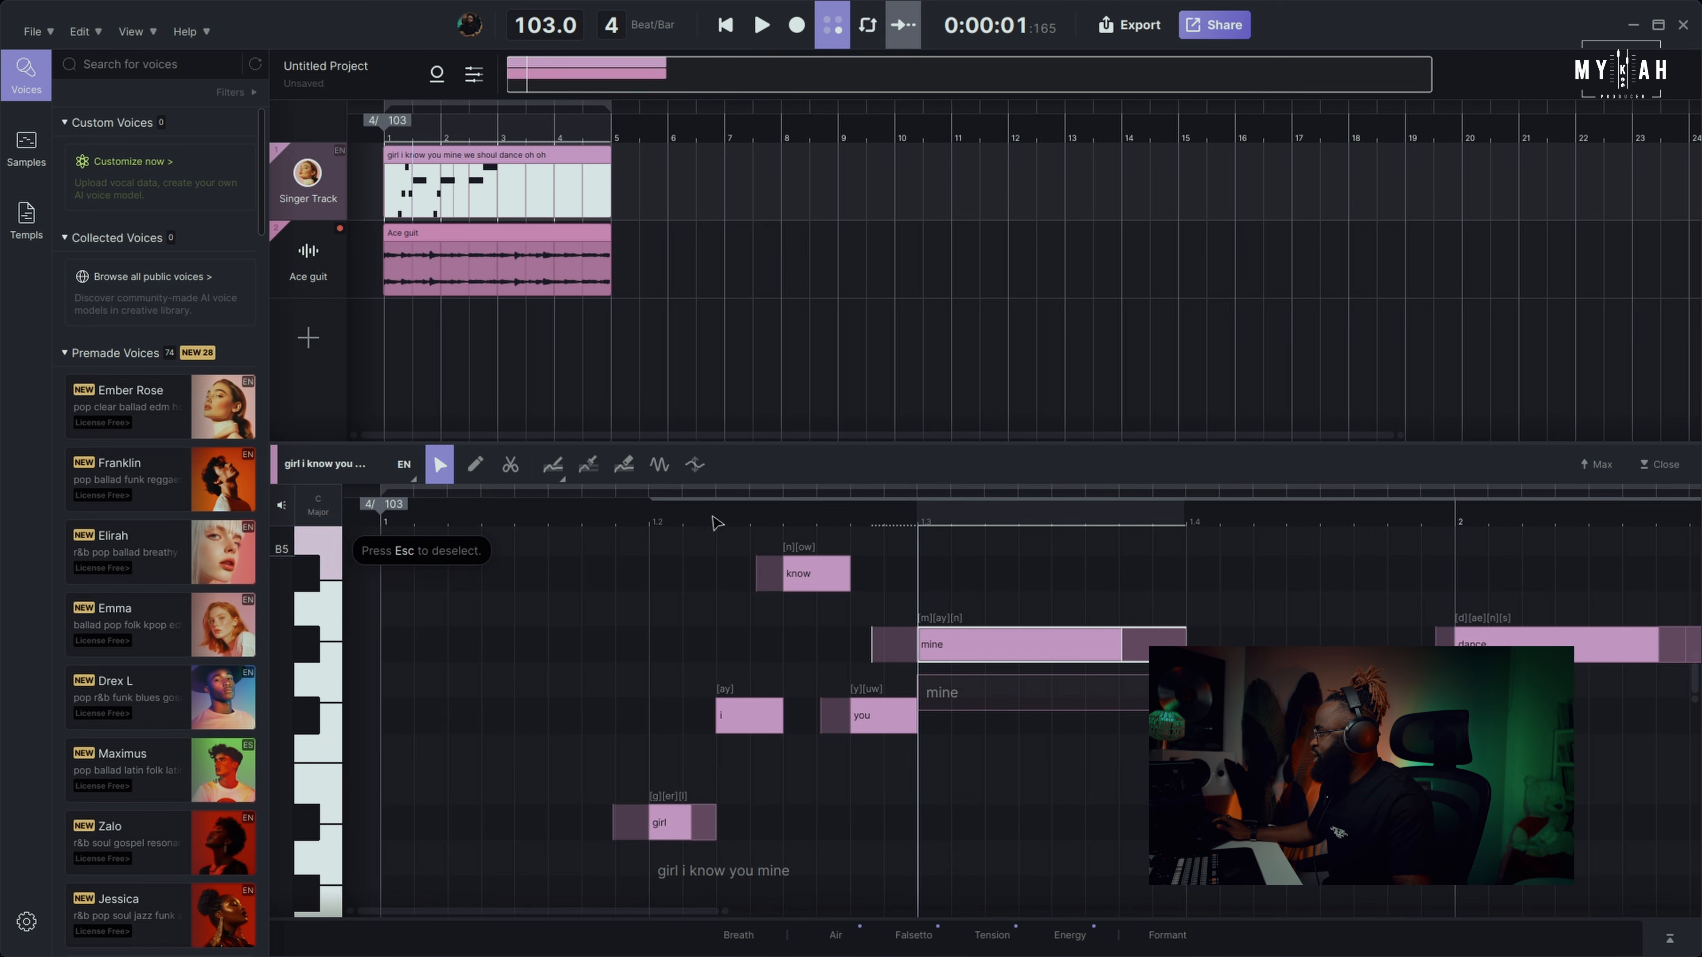
{"action": "left_click", "coordinate": [662, 468]}
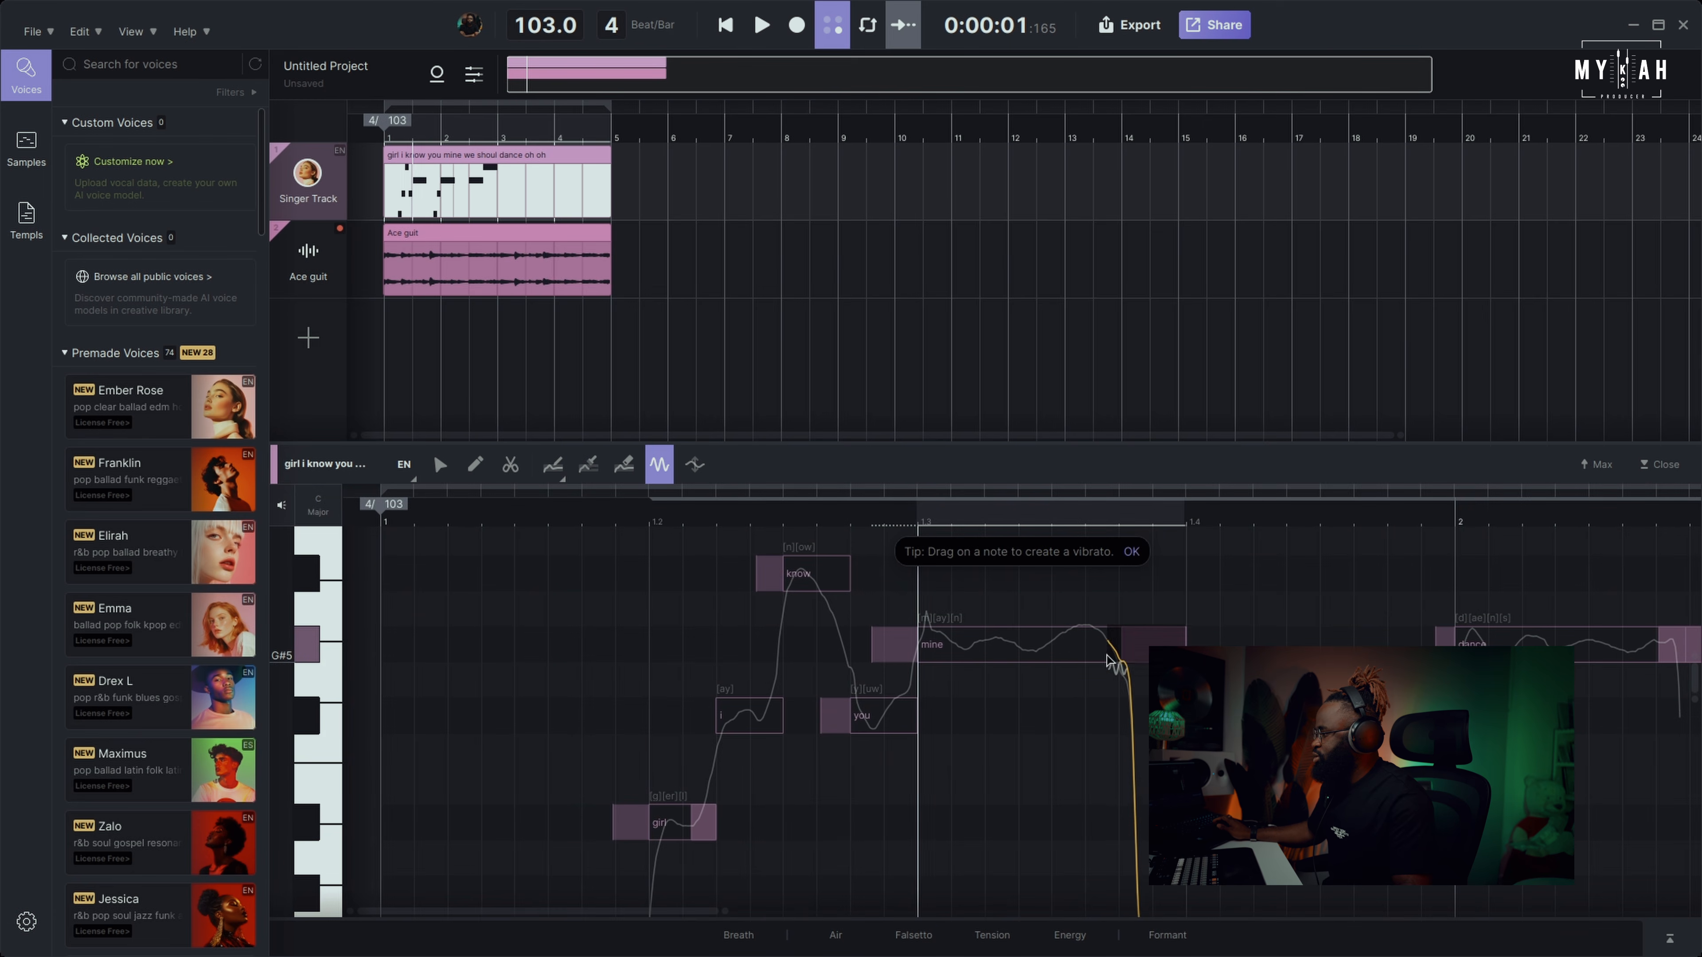
{"action": "left_click_drag", "start_coordinate": [1011, 649], "coordinate": [928, 637]}
{"action": "key", "text": "space"}
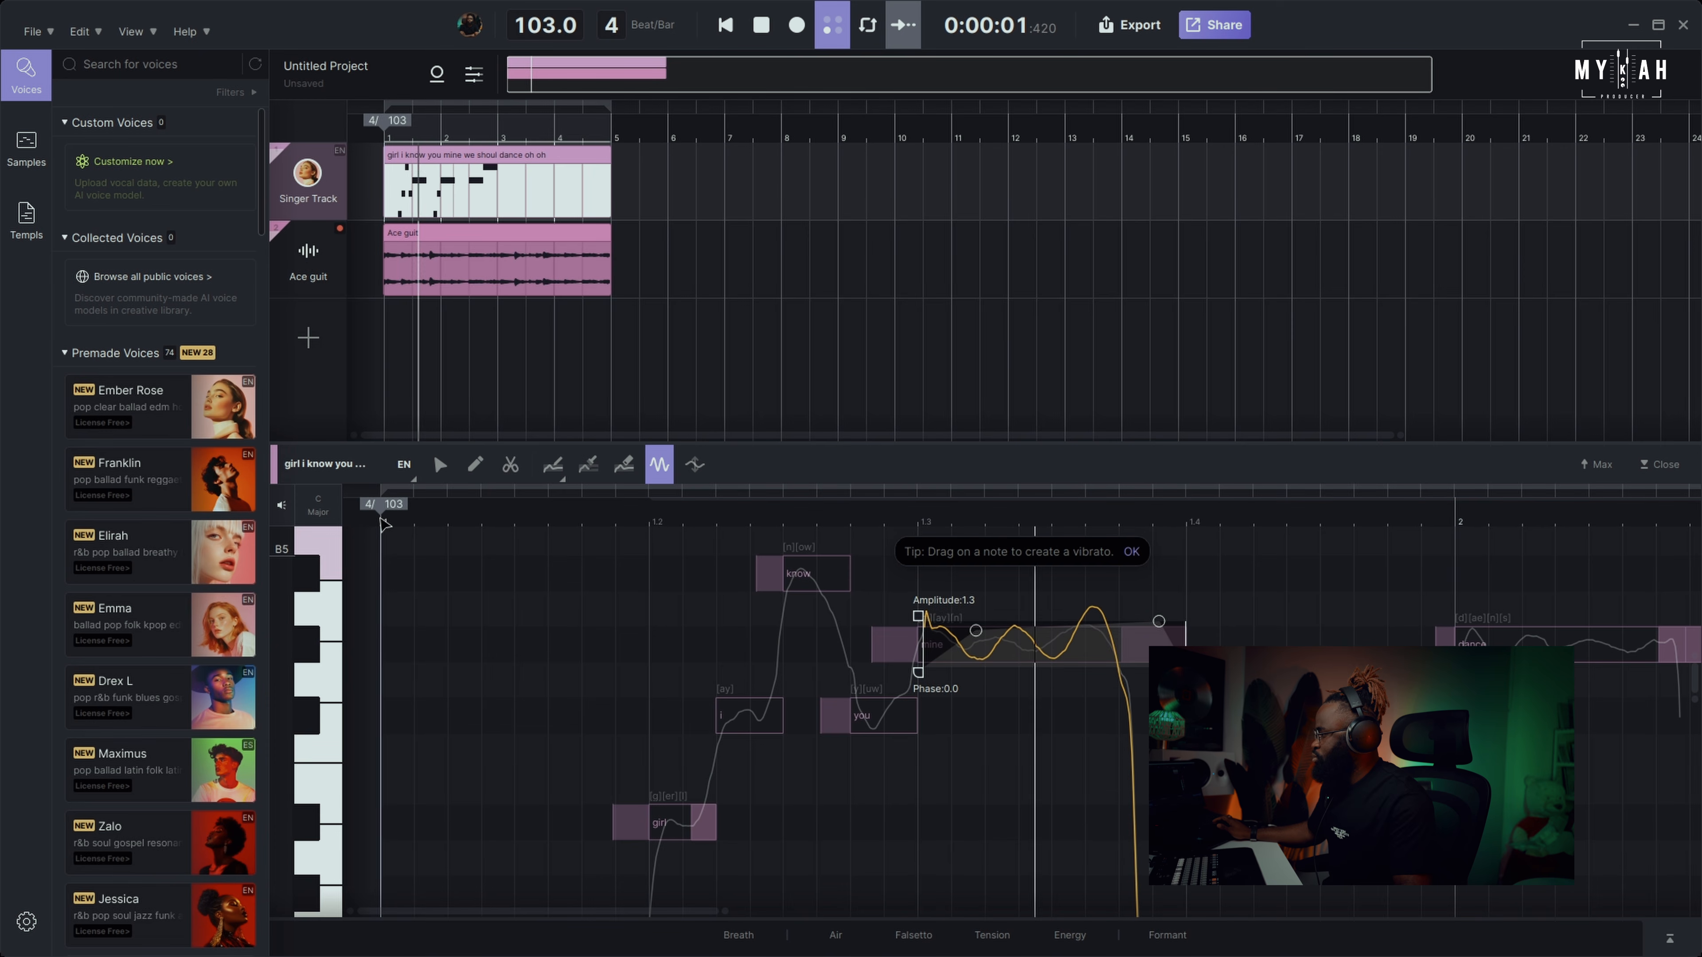
- Select all notes of the sung line and play the vocal from bar 1 through the last "oh"
{"action": "left_click", "coordinate": [384, 525]}
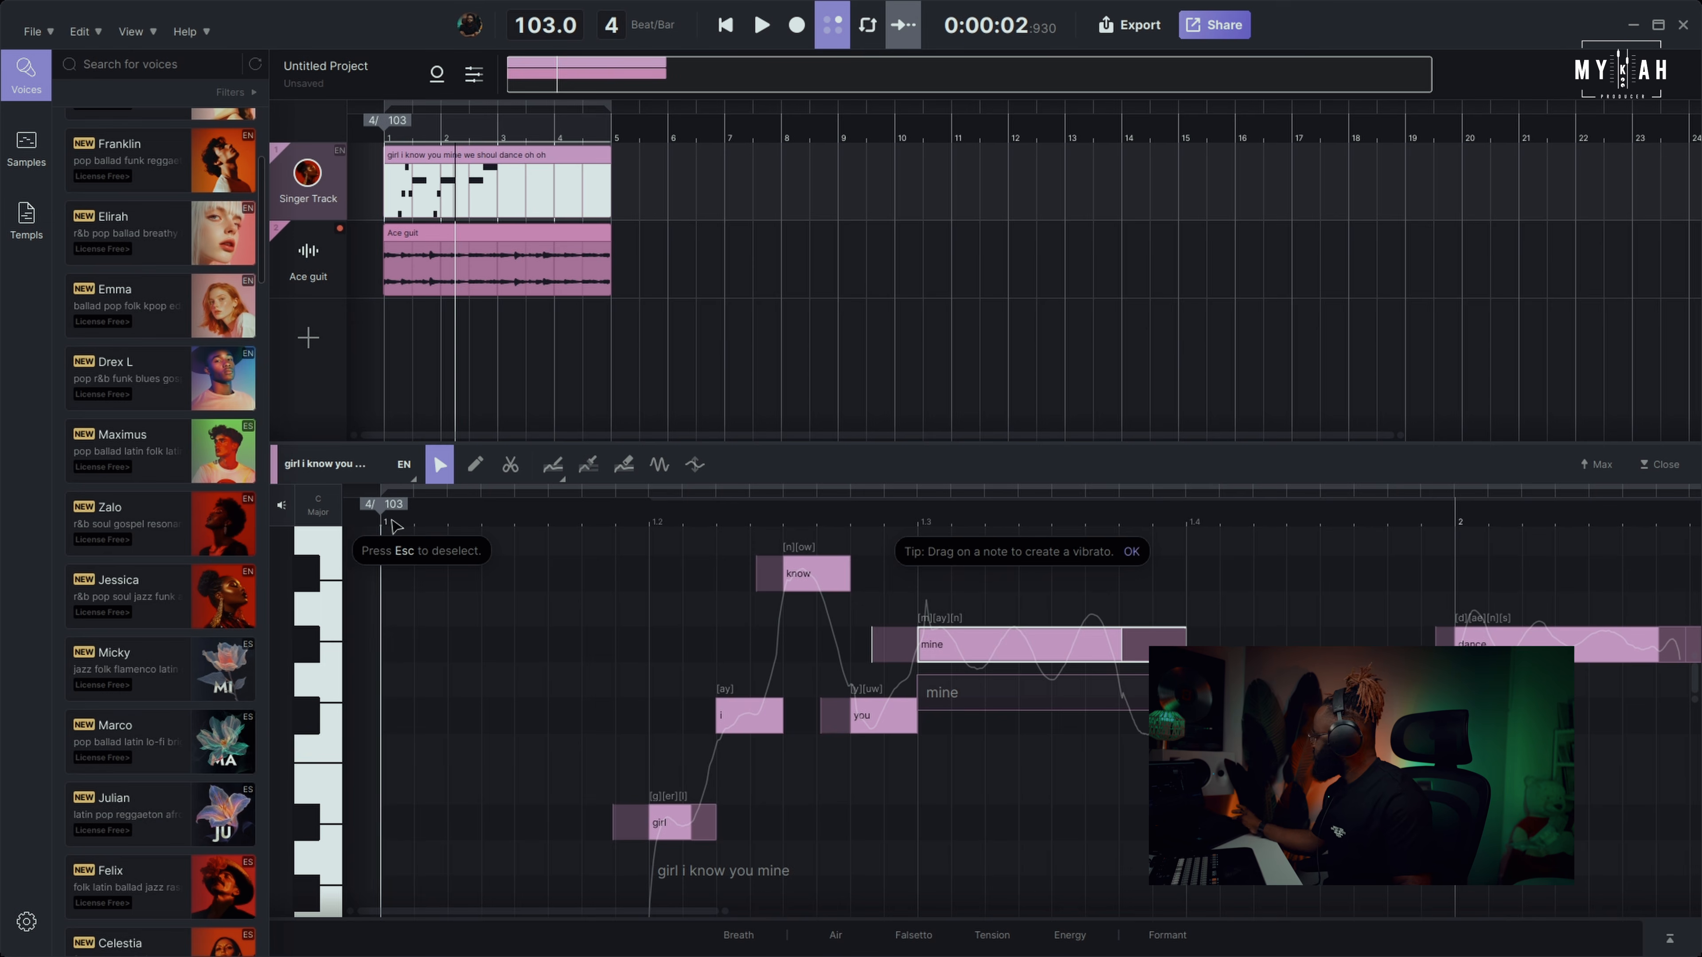
{"action": "key", "text": "ctrl+a"}
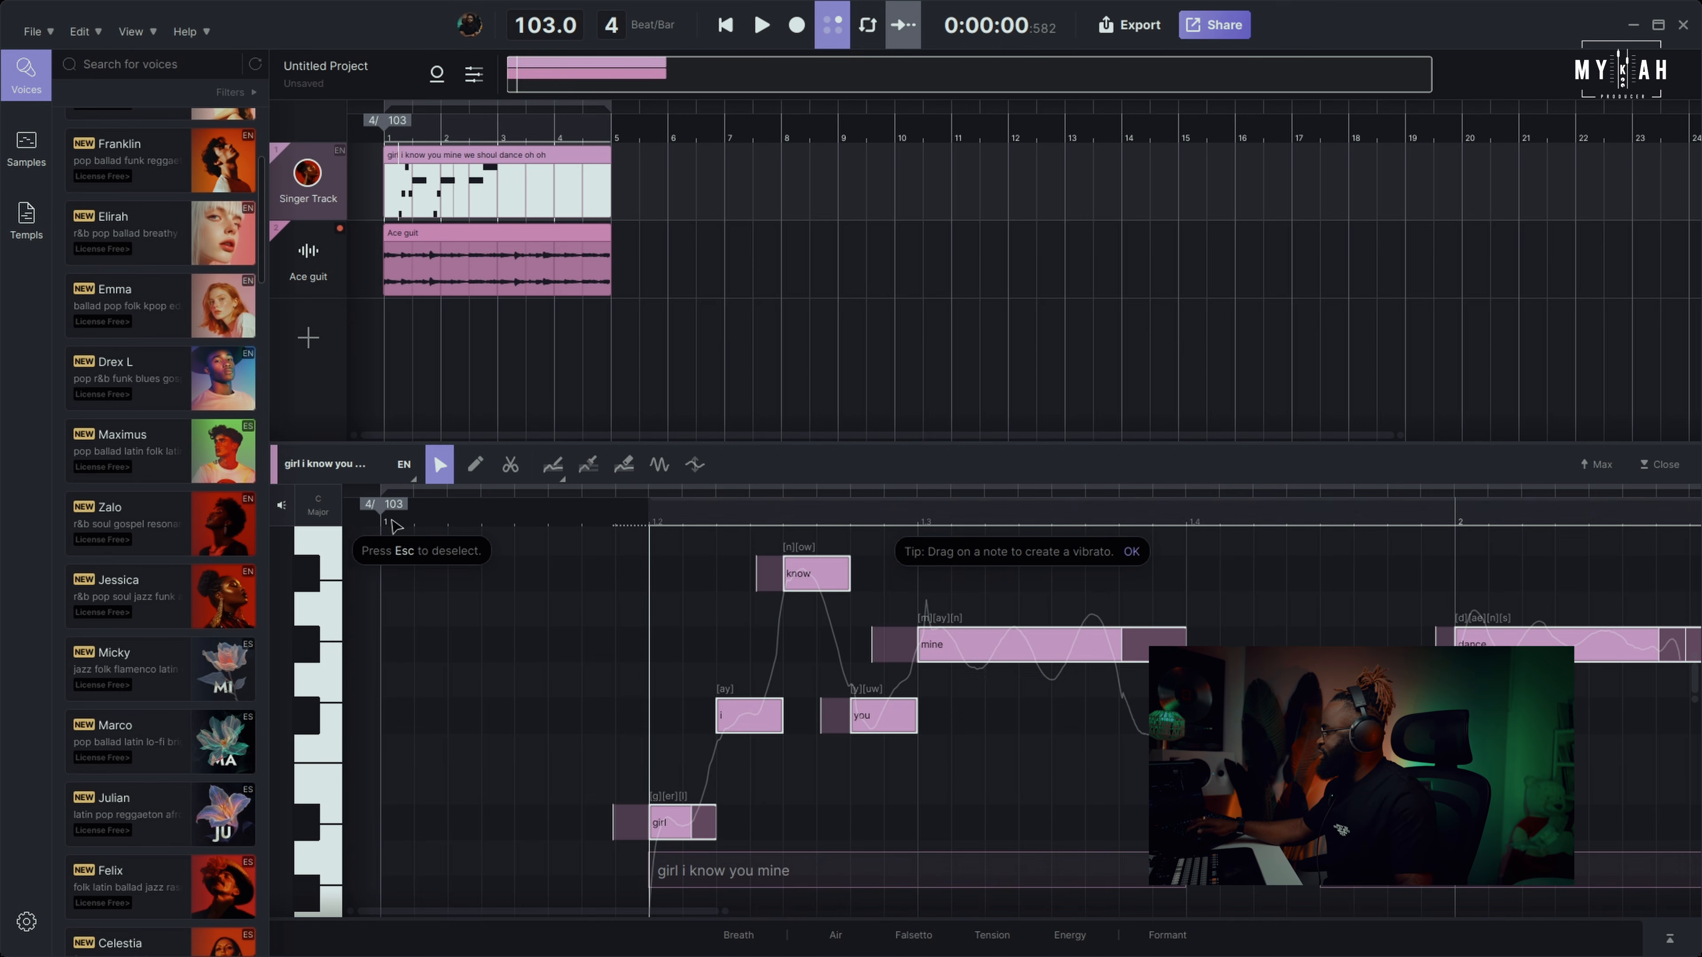
{"action": "key", "text": "space"}
{"action": "scroll", "coordinate": [695, 688], "scroll_direction": "down", "scroll_amount": 2}
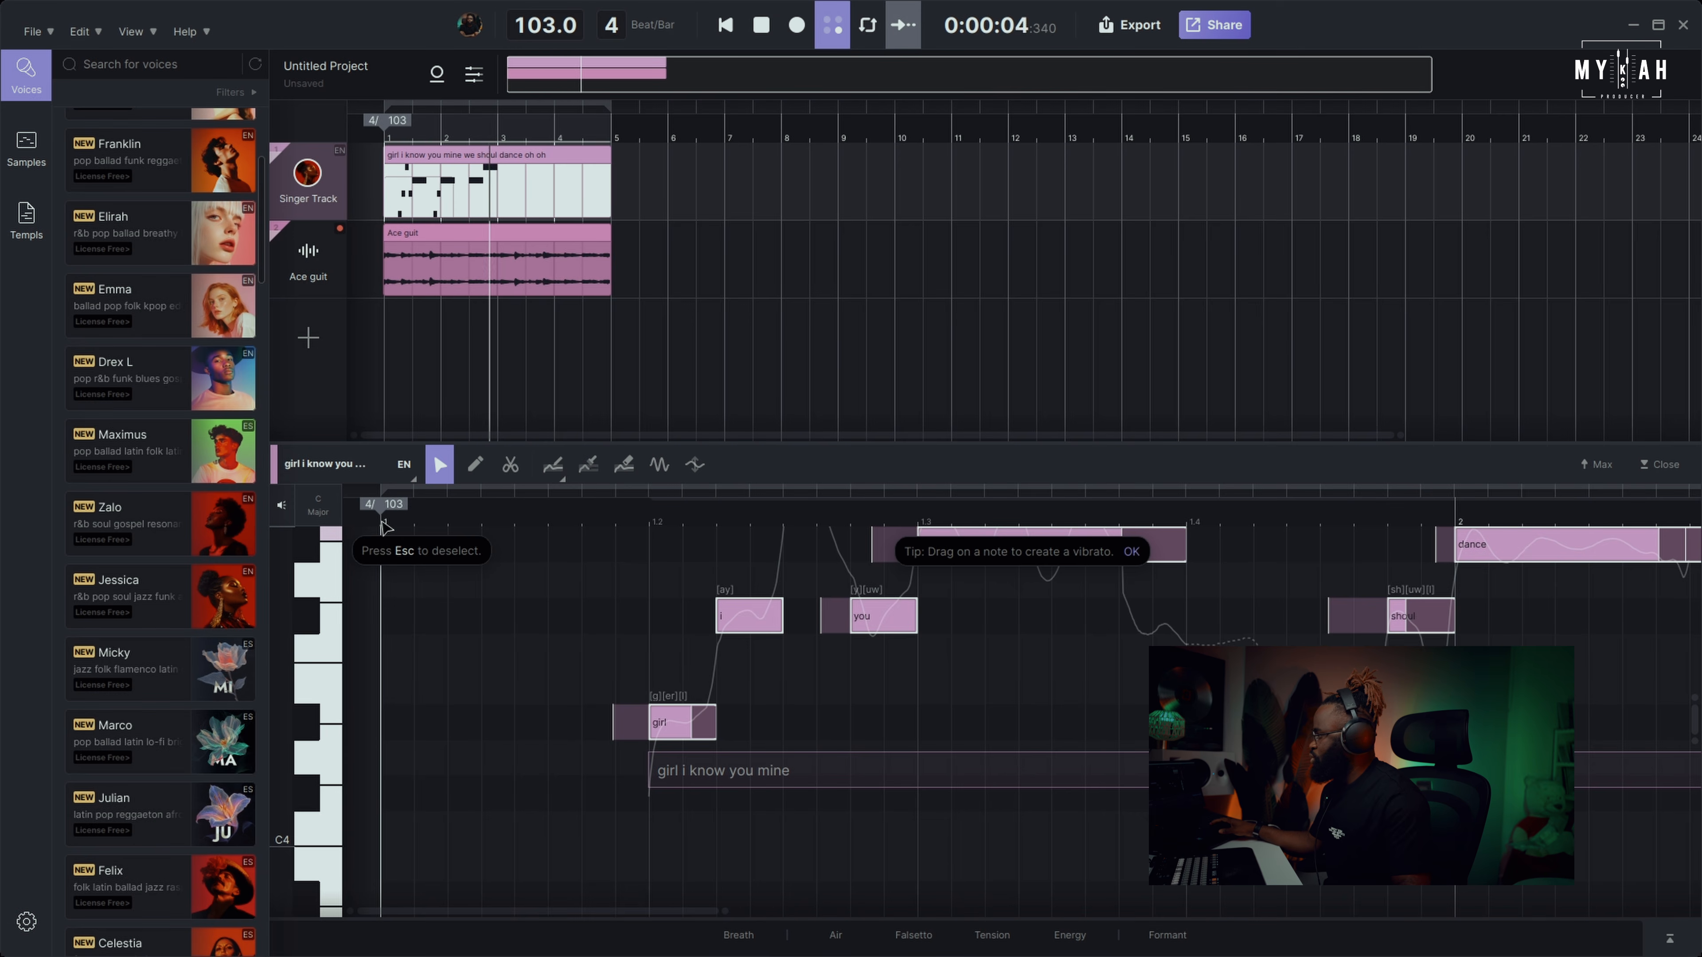
{"action": "key", "text": "space"}
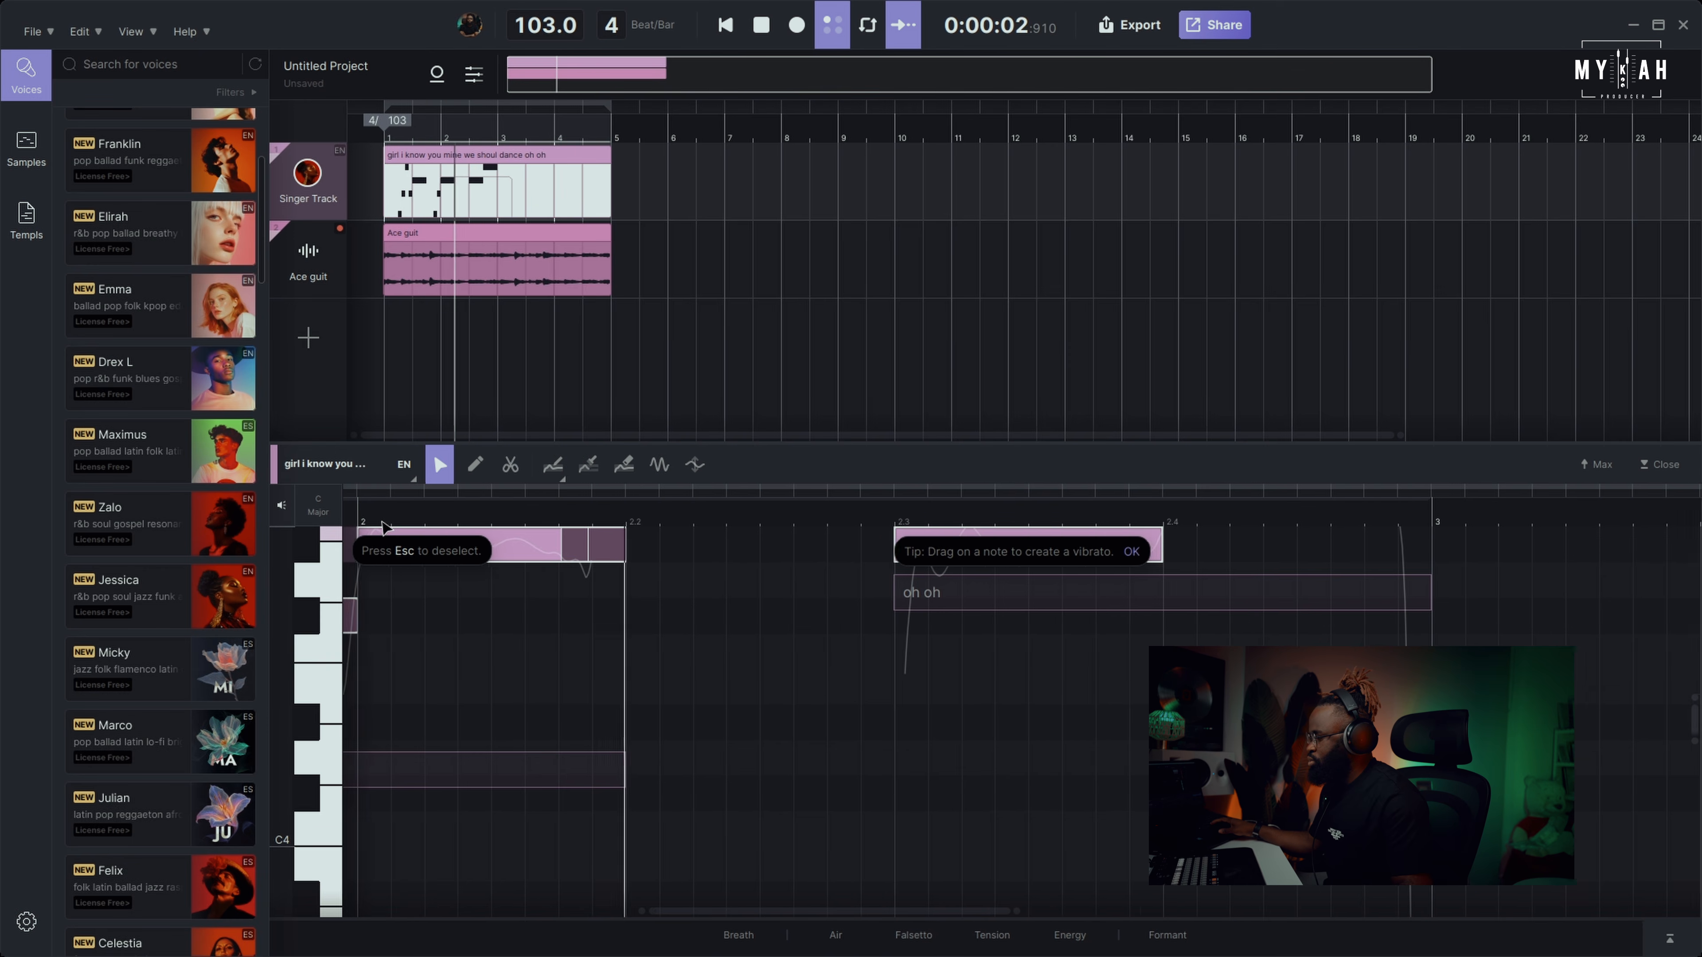
{"action": "key", "text": "space"}
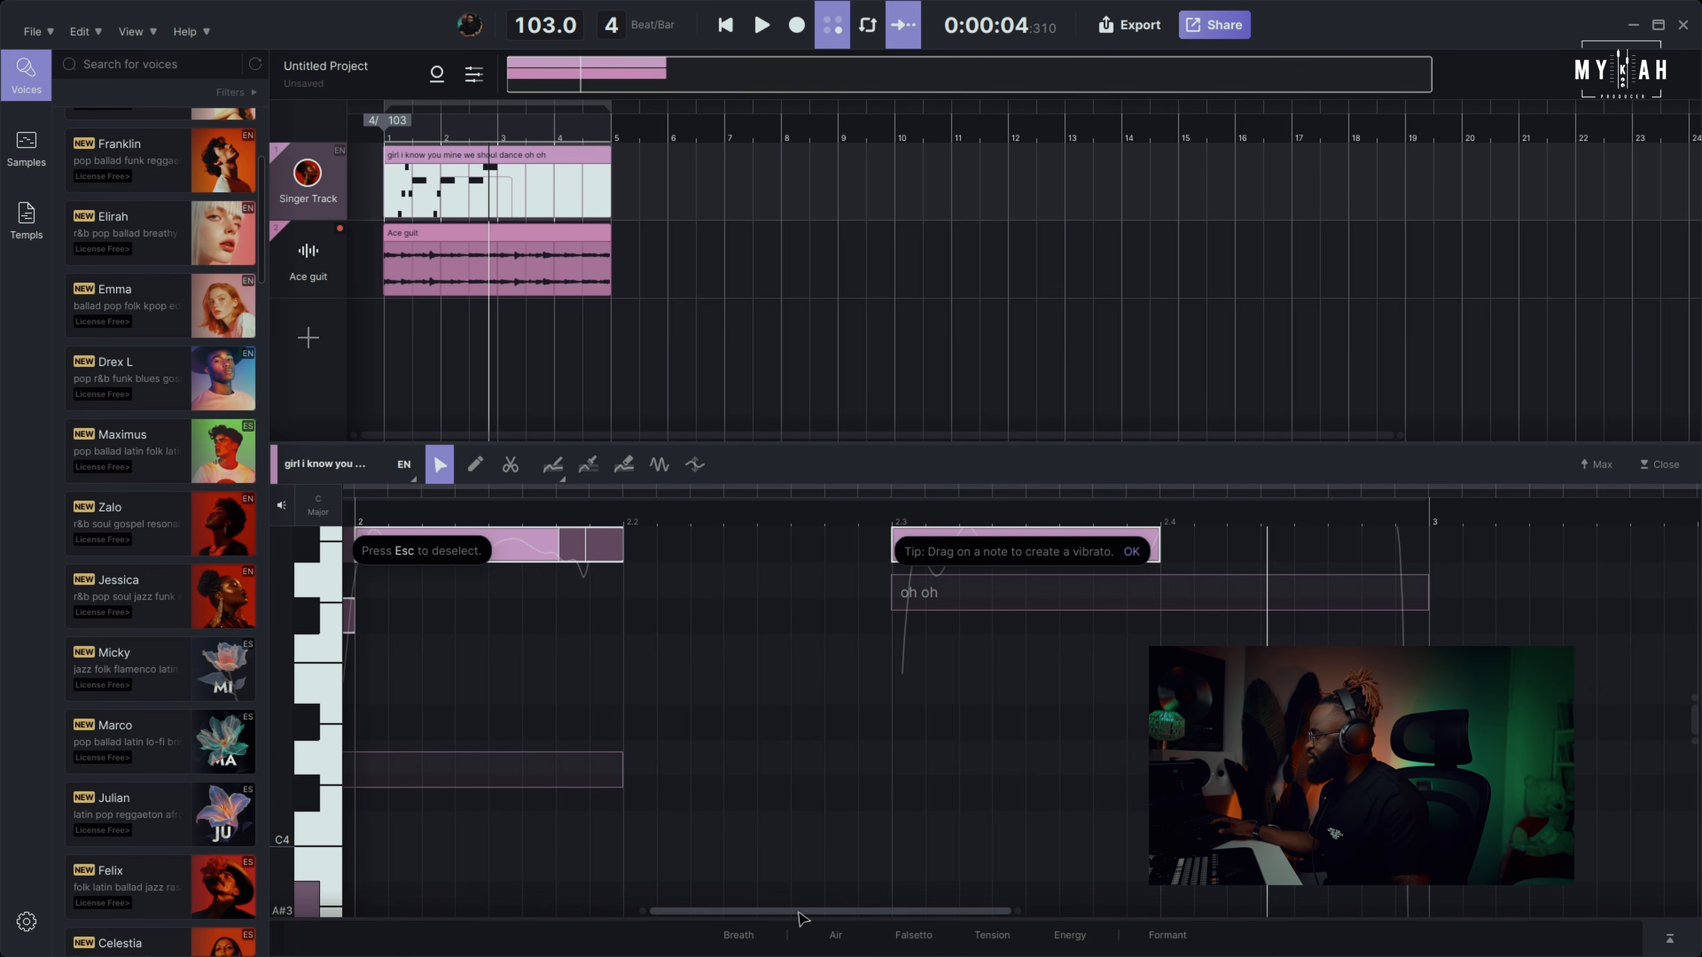
- Lengthen the "dance" note to end shortly after beat 2.2 and play the phrase back
{"action": "scroll", "coordinate": [802, 917], "scroll_direction": "left", "scroll_amount": 5}
{"action": "scroll", "coordinate": [898, 697], "scroll_direction": "up", "scroll_amount": 3}
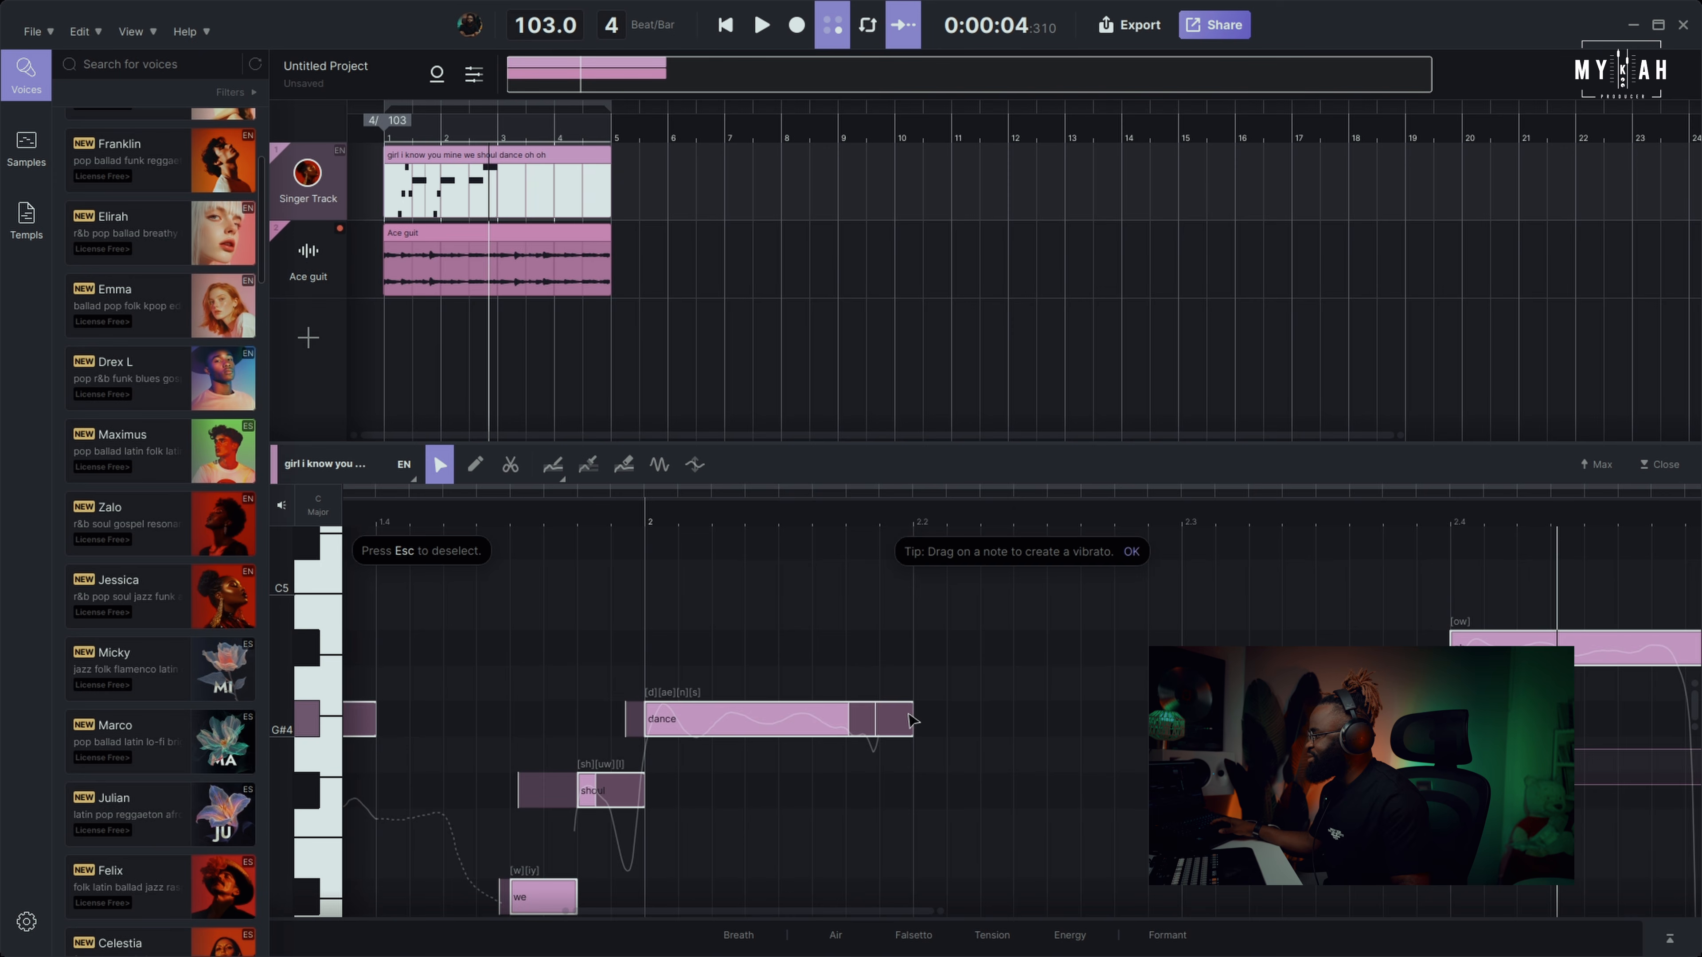
{"action": "mouse_move", "coordinate": [909, 713]}
{"action": "left_mouse_down"}
{"action": "mouse_move", "coordinate": [990, 718]}
{"action": "mouse_move", "coordinate": [851, 719]}
{"action": "mouse_move", "coordinate": [982, 727]}
{"action": "left_mouse_up"}
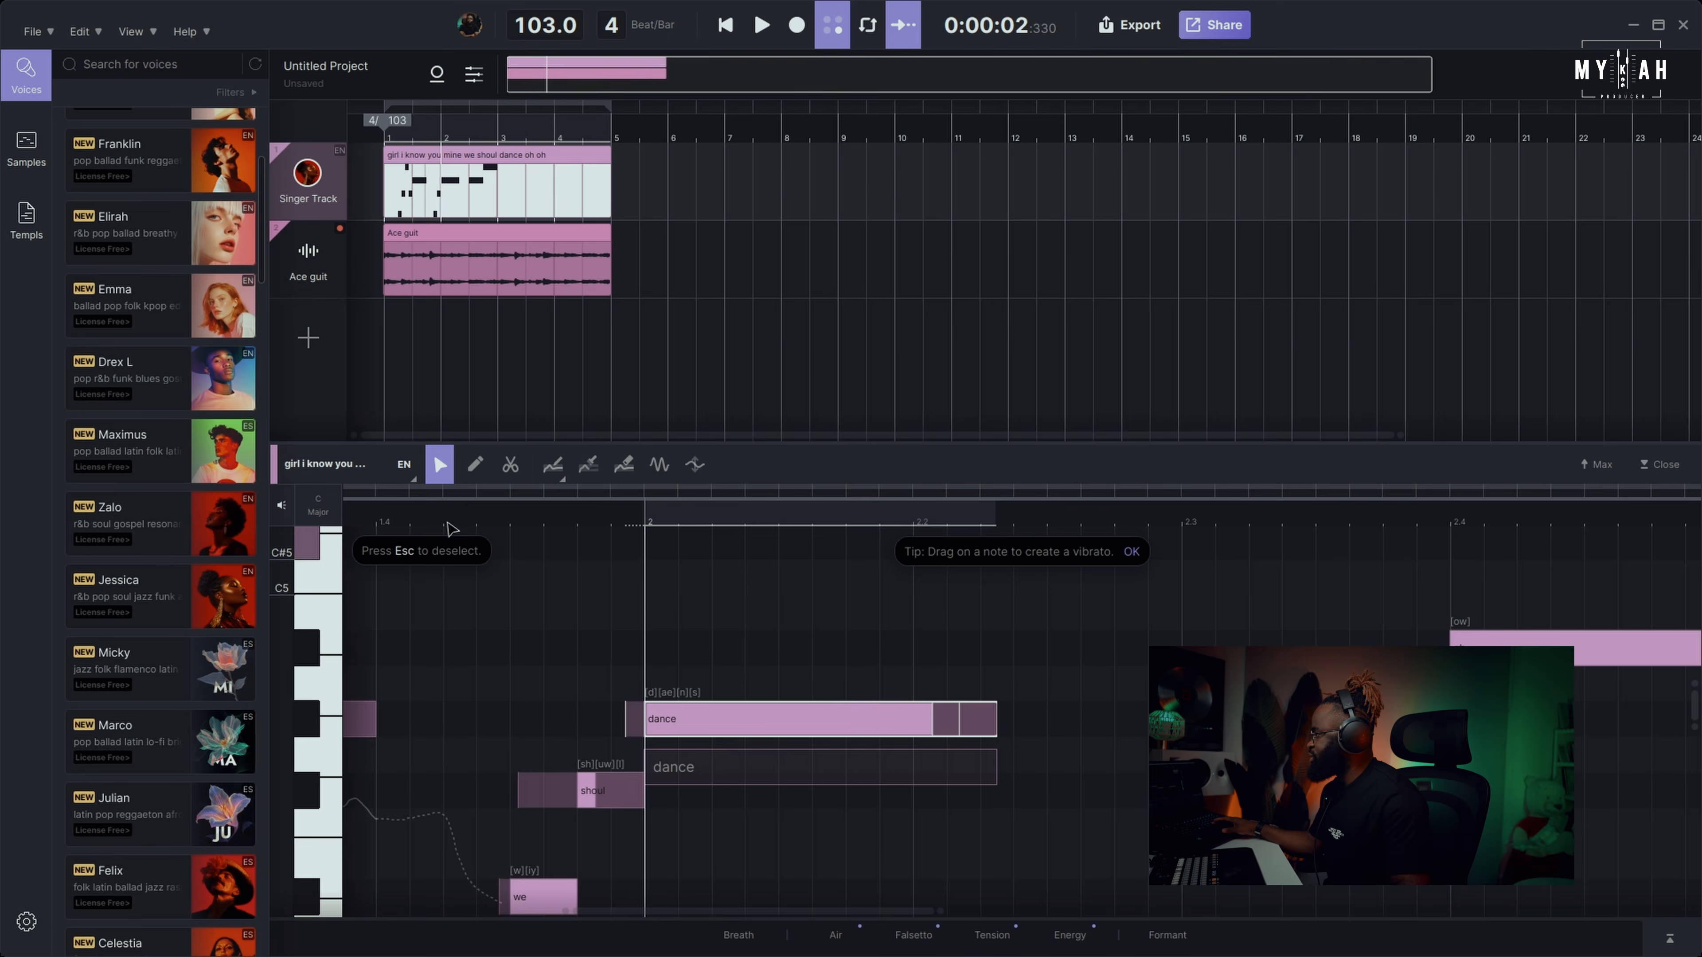
{"action": "scroll", "coordinate": [962, 863], "scroll_direction": "down", "scroll_amount": 2}
{"action": "key", "text": "space"}
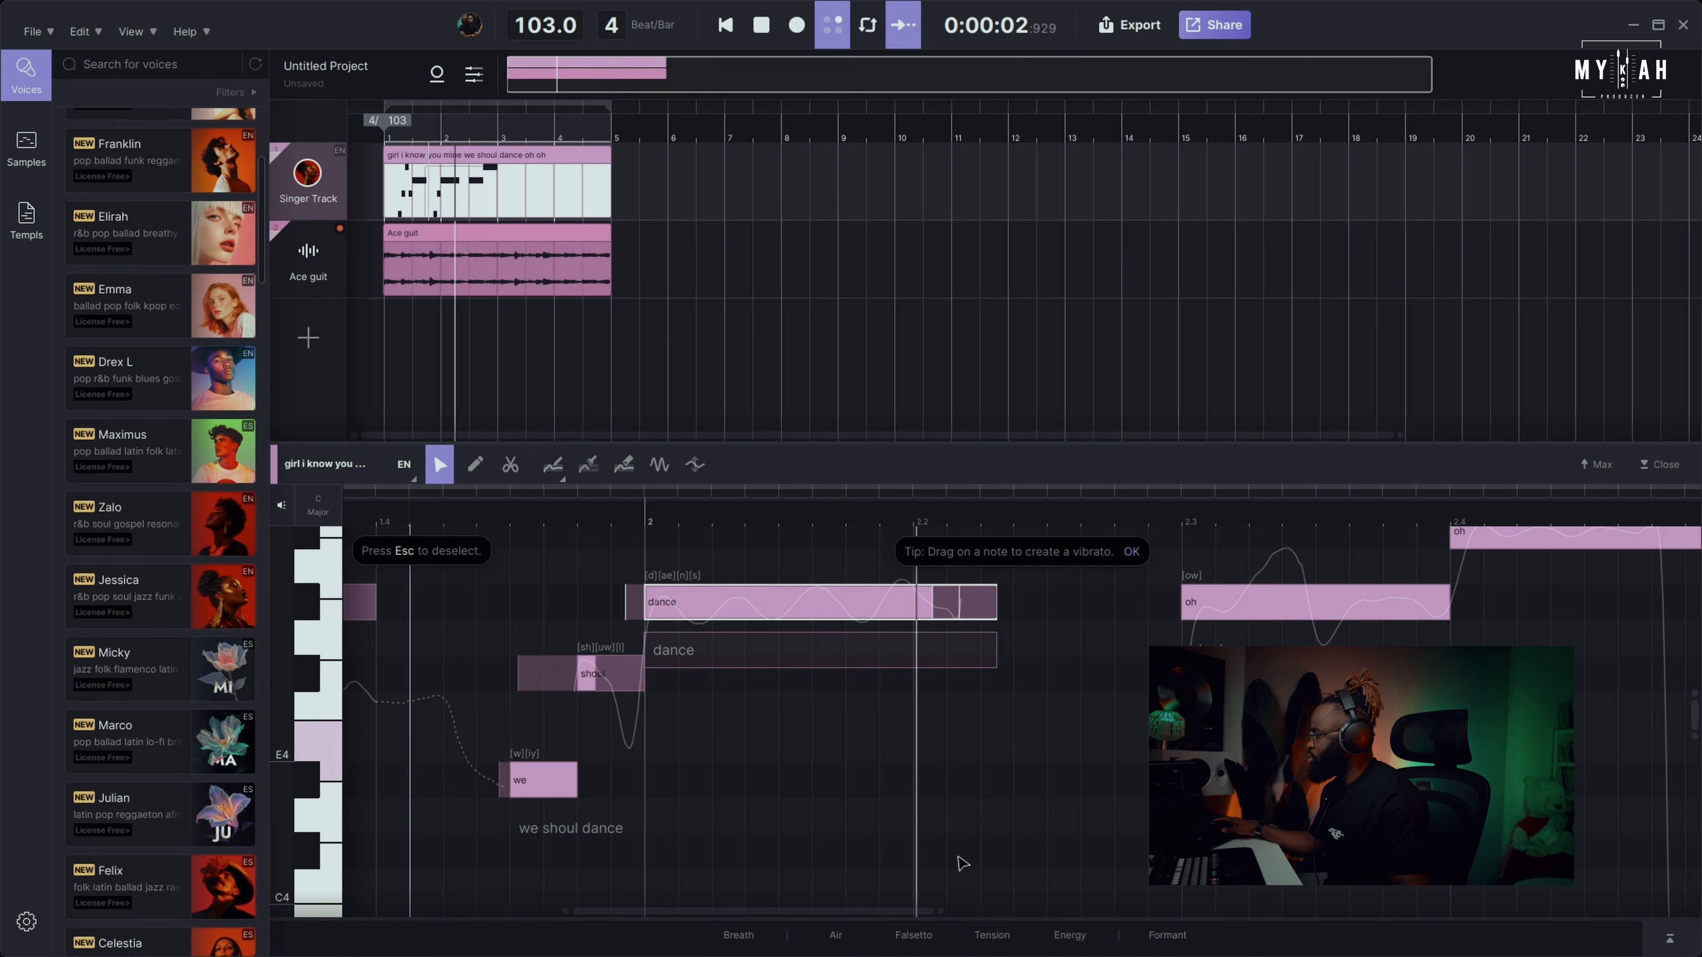
{"action": "key", "text": "space"}
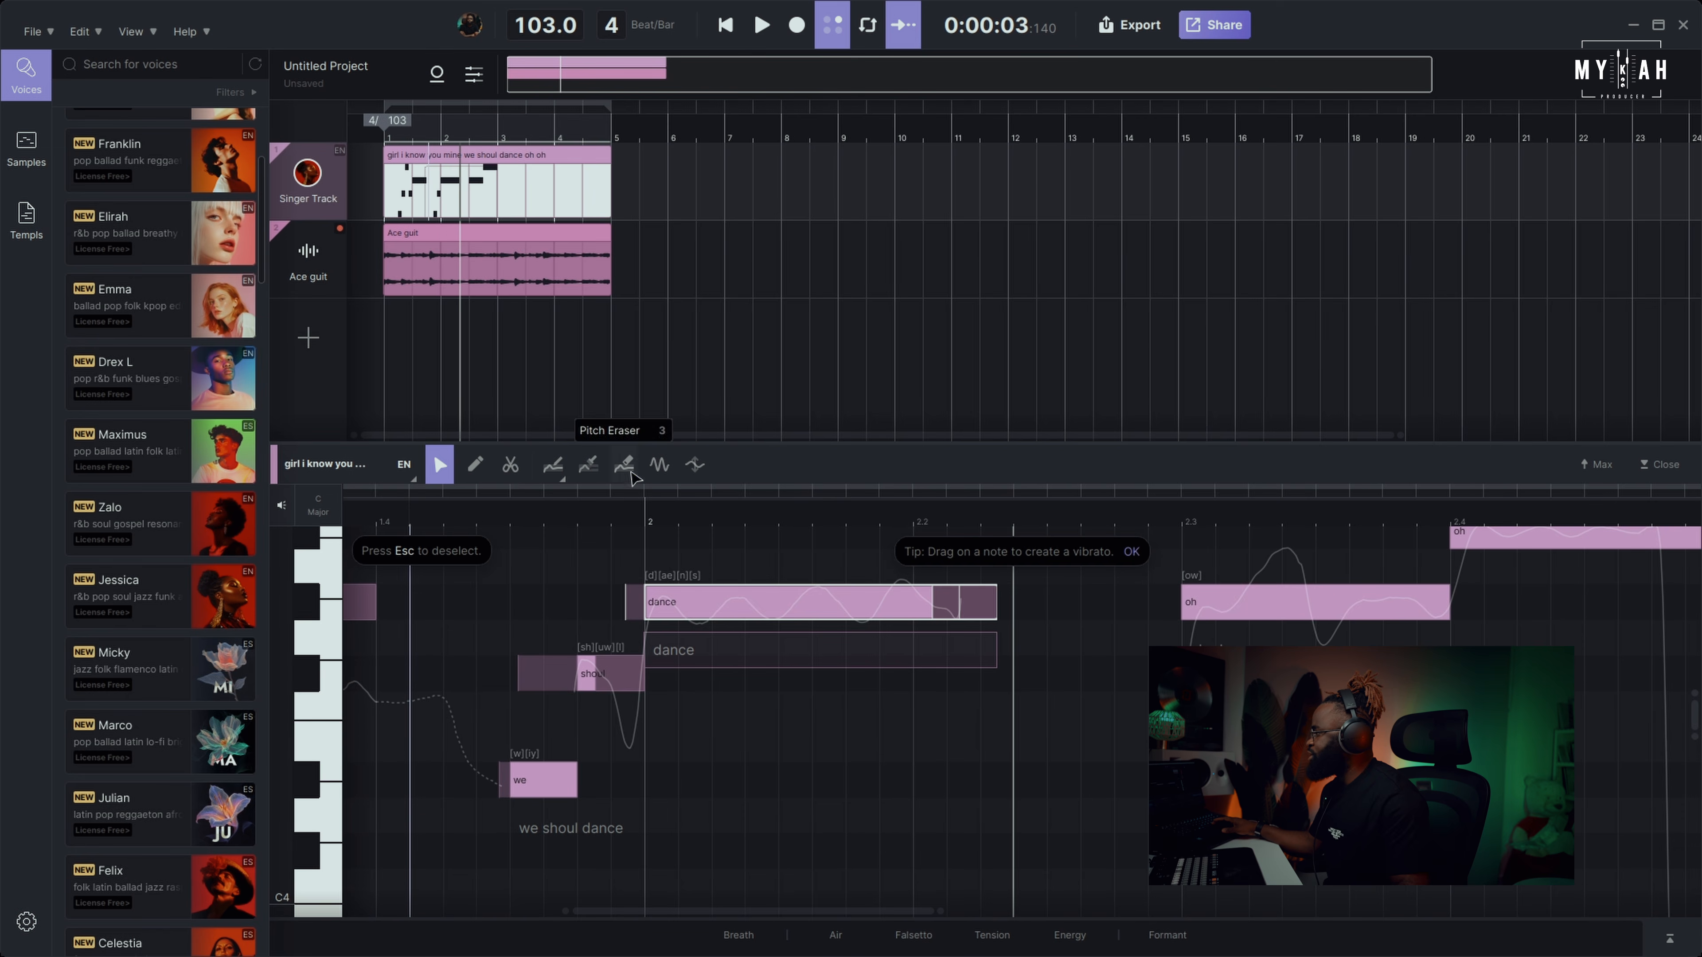
- Add vibrato with an amplitude of 1.0 and a frequency of 6.0 to the "dance" note and play it back
{"action": "left_click", "coordinate": [660, 464]}
{"action": "left_click", "coordinate": [842, 617]}
{"action": "mouse_move", "coordinate": [843, 623]}
{"action": "left_mouse_down"}
{"action": "mouse_move", "coordinate": [833, 570]}
{"action": "mouse_move", "coordinate": [686, 583]}
{"action": "mouse_move", "coordinate": [662, 590]}
{"action": "mouse_move", "coordinate": [660, 618]}
{"action": "left_mouse_up"}
{"action": "key", "text": "space"}
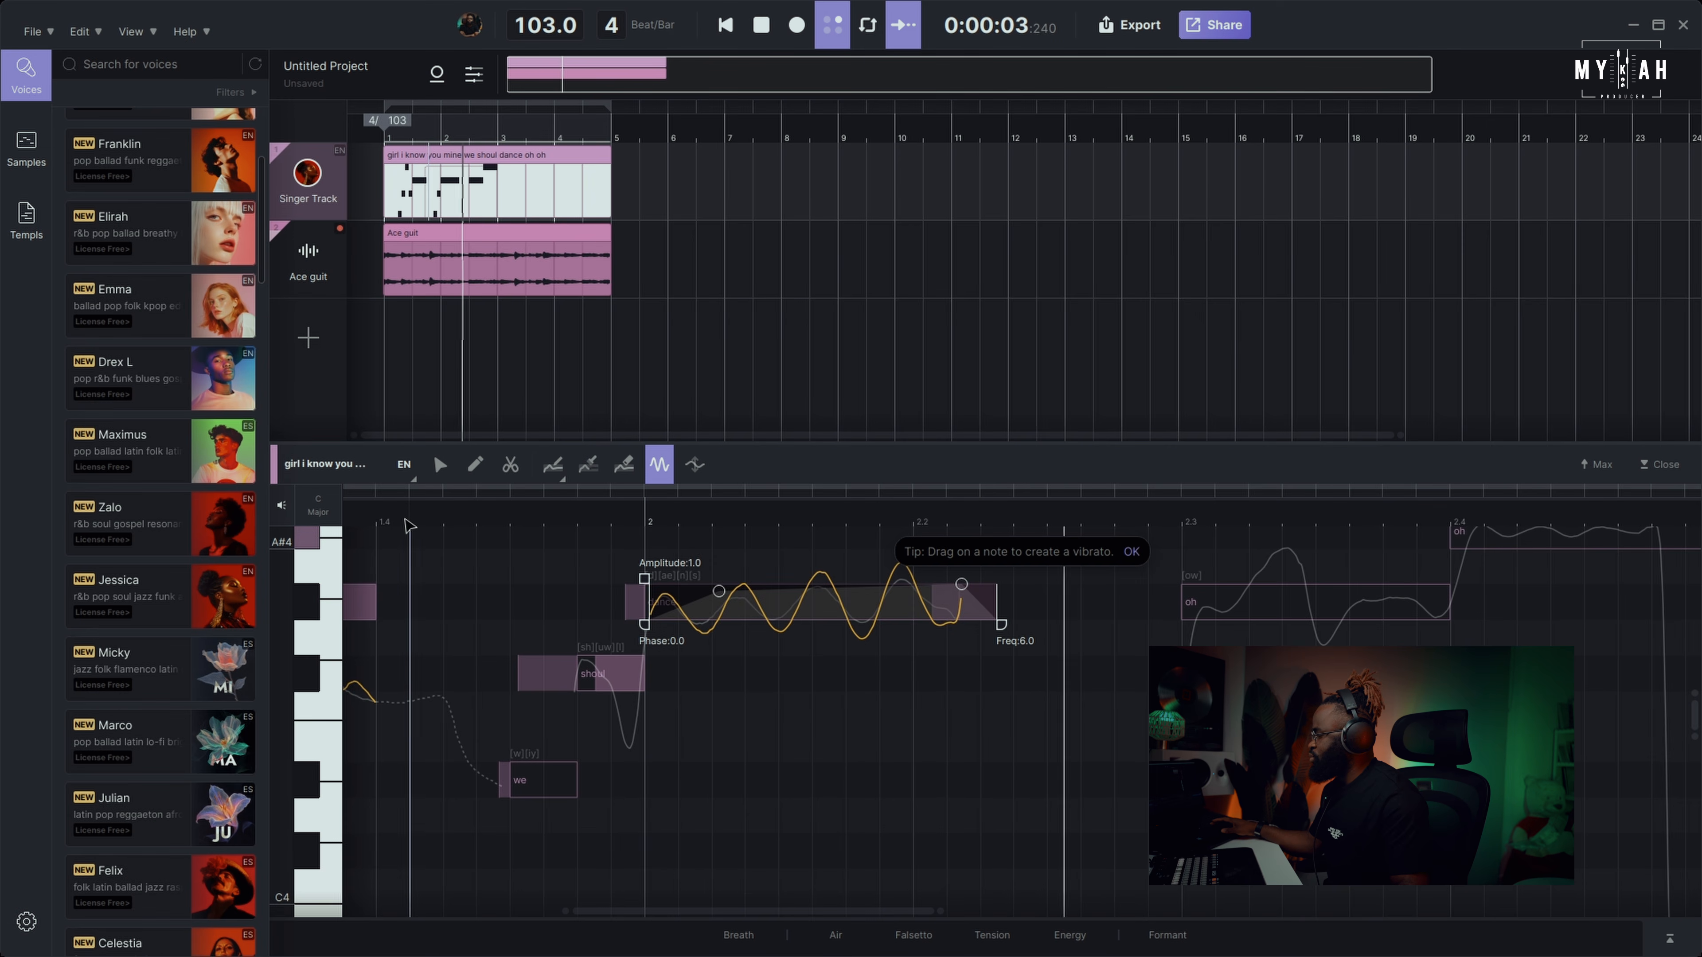
{"action": "key", "text": "space"}
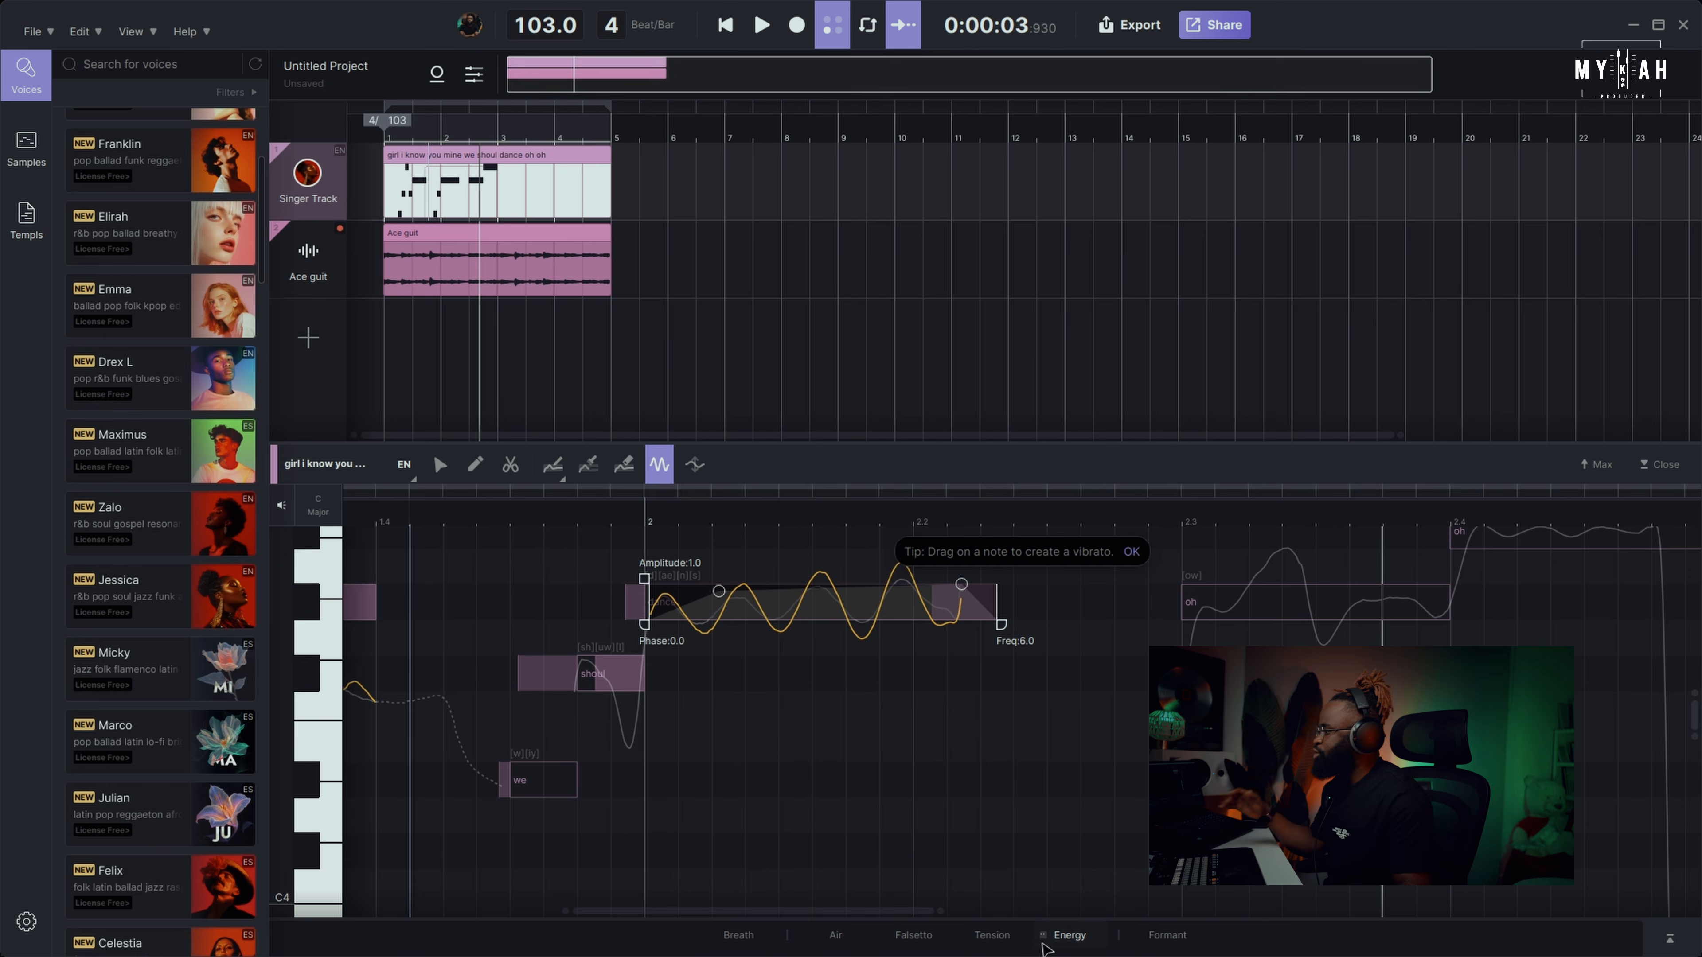
- Raise the energy envelope by 0.21 just before the "we" note and play the vocal through
{"action": "left_click_drag", "start_coordinate": [865, 911], "coordinate": [734, 914]}
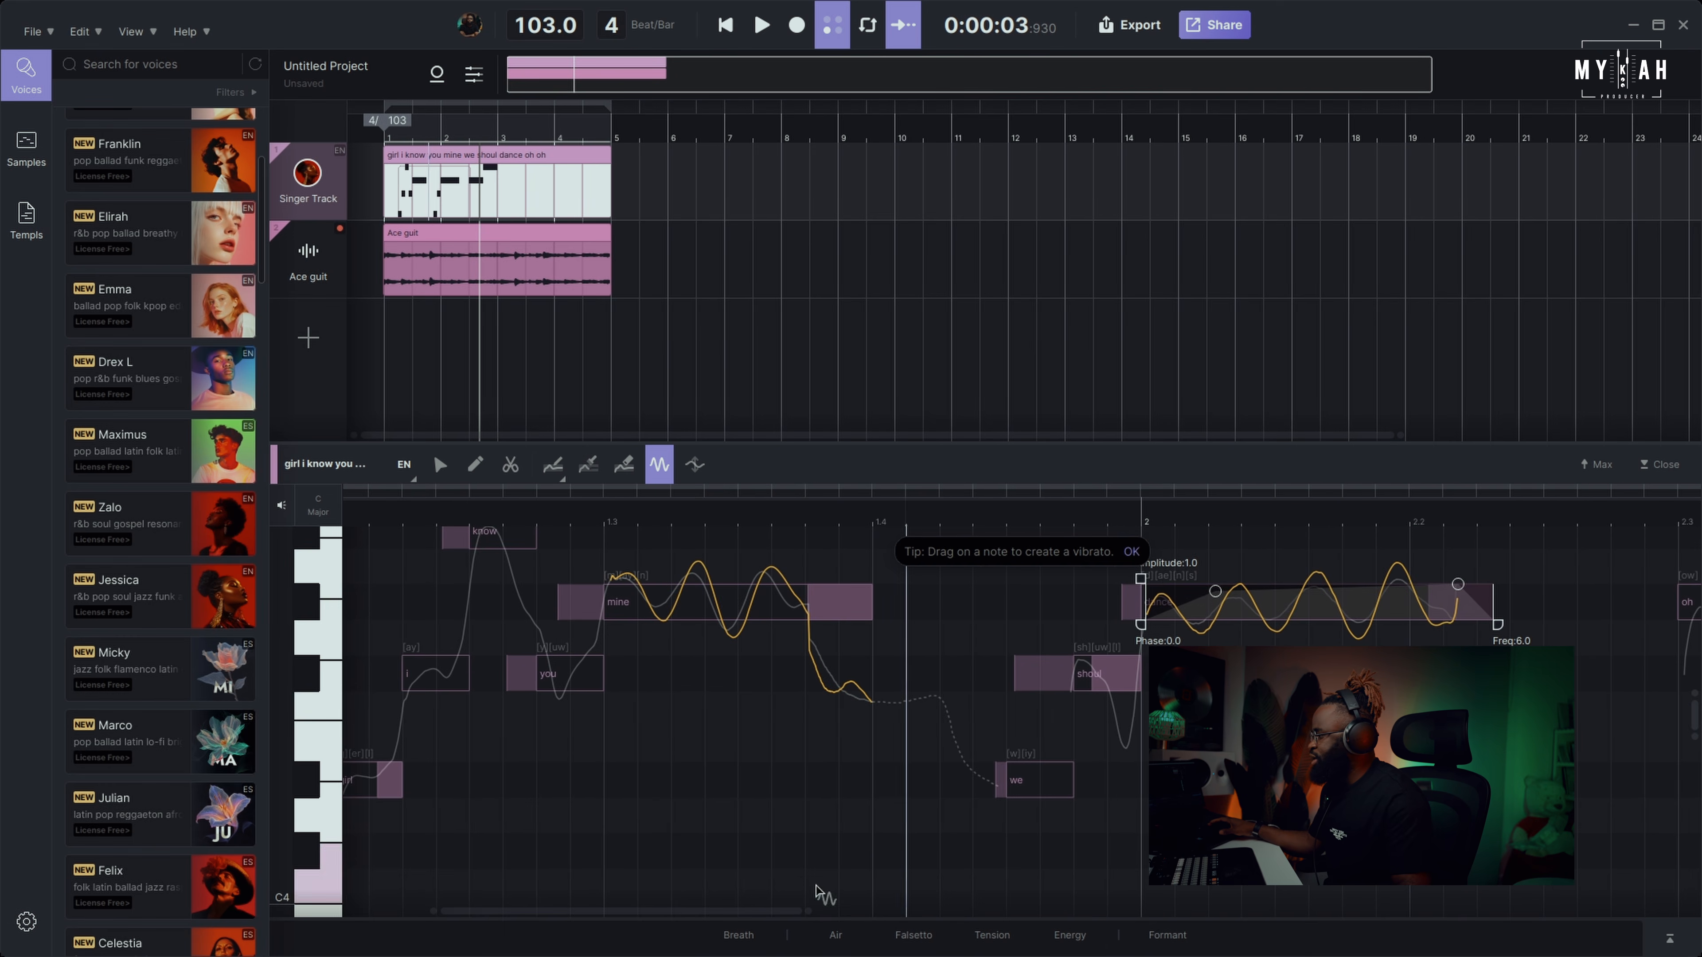
{"action": "left_click", "coordinate": [1068, 935]}
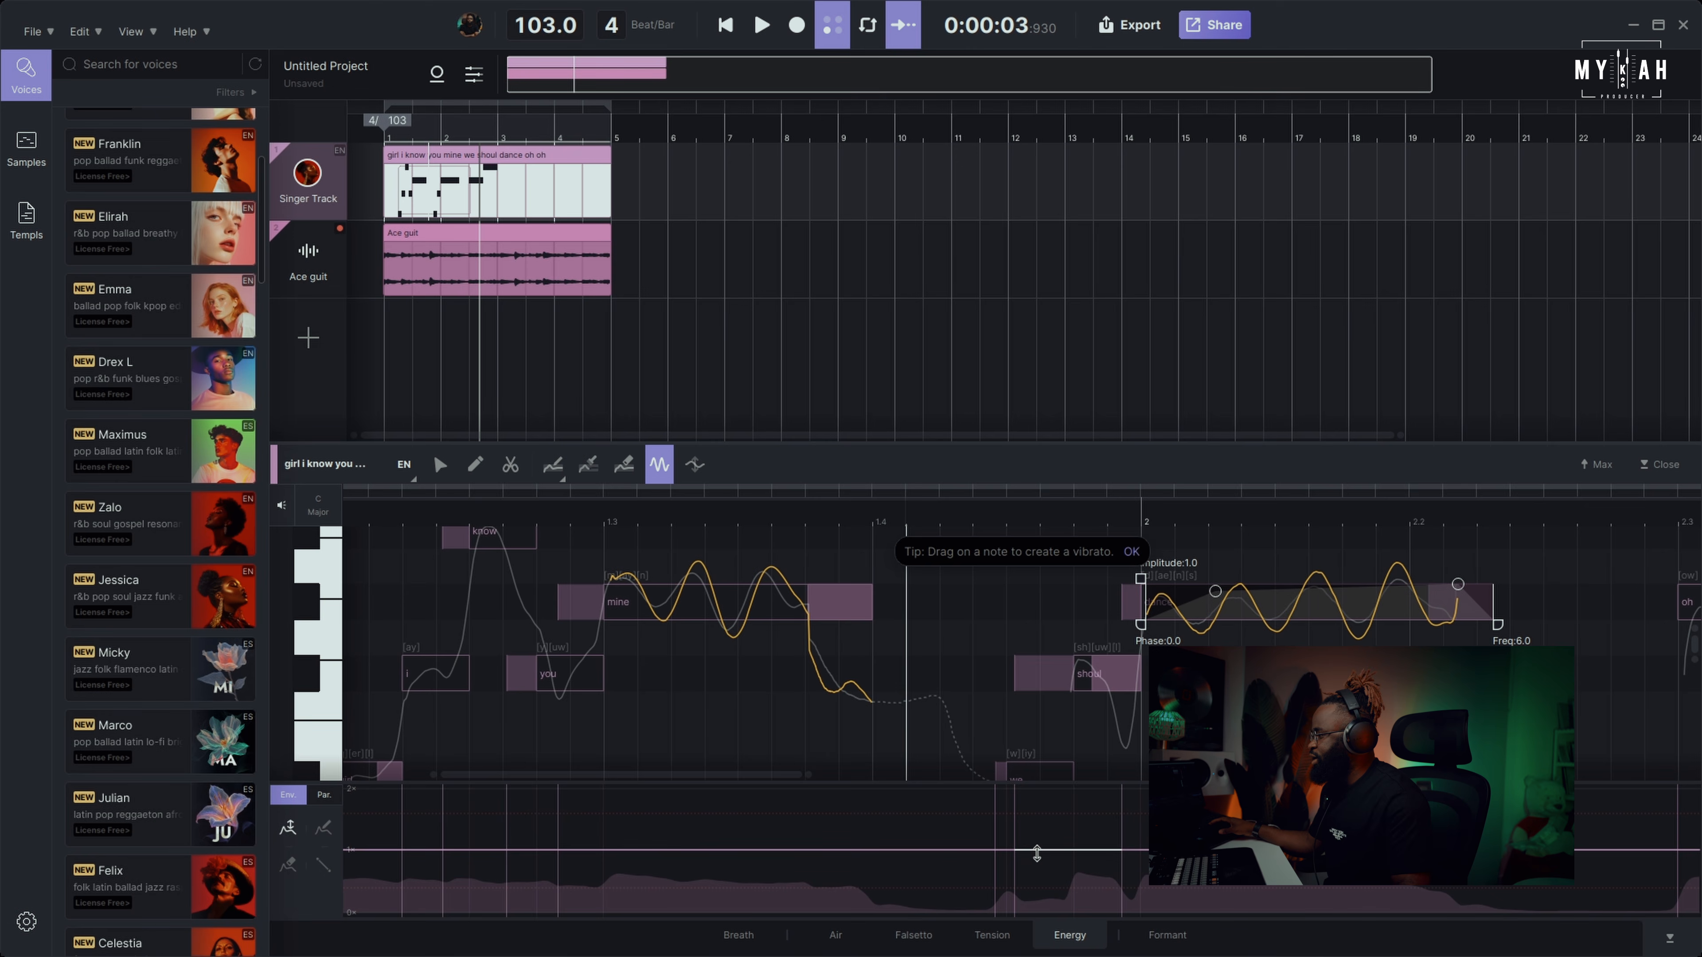
{"action": "left_click_drag", "start_coordinate": [1008, 853], "coordinate": [1009, 839]}
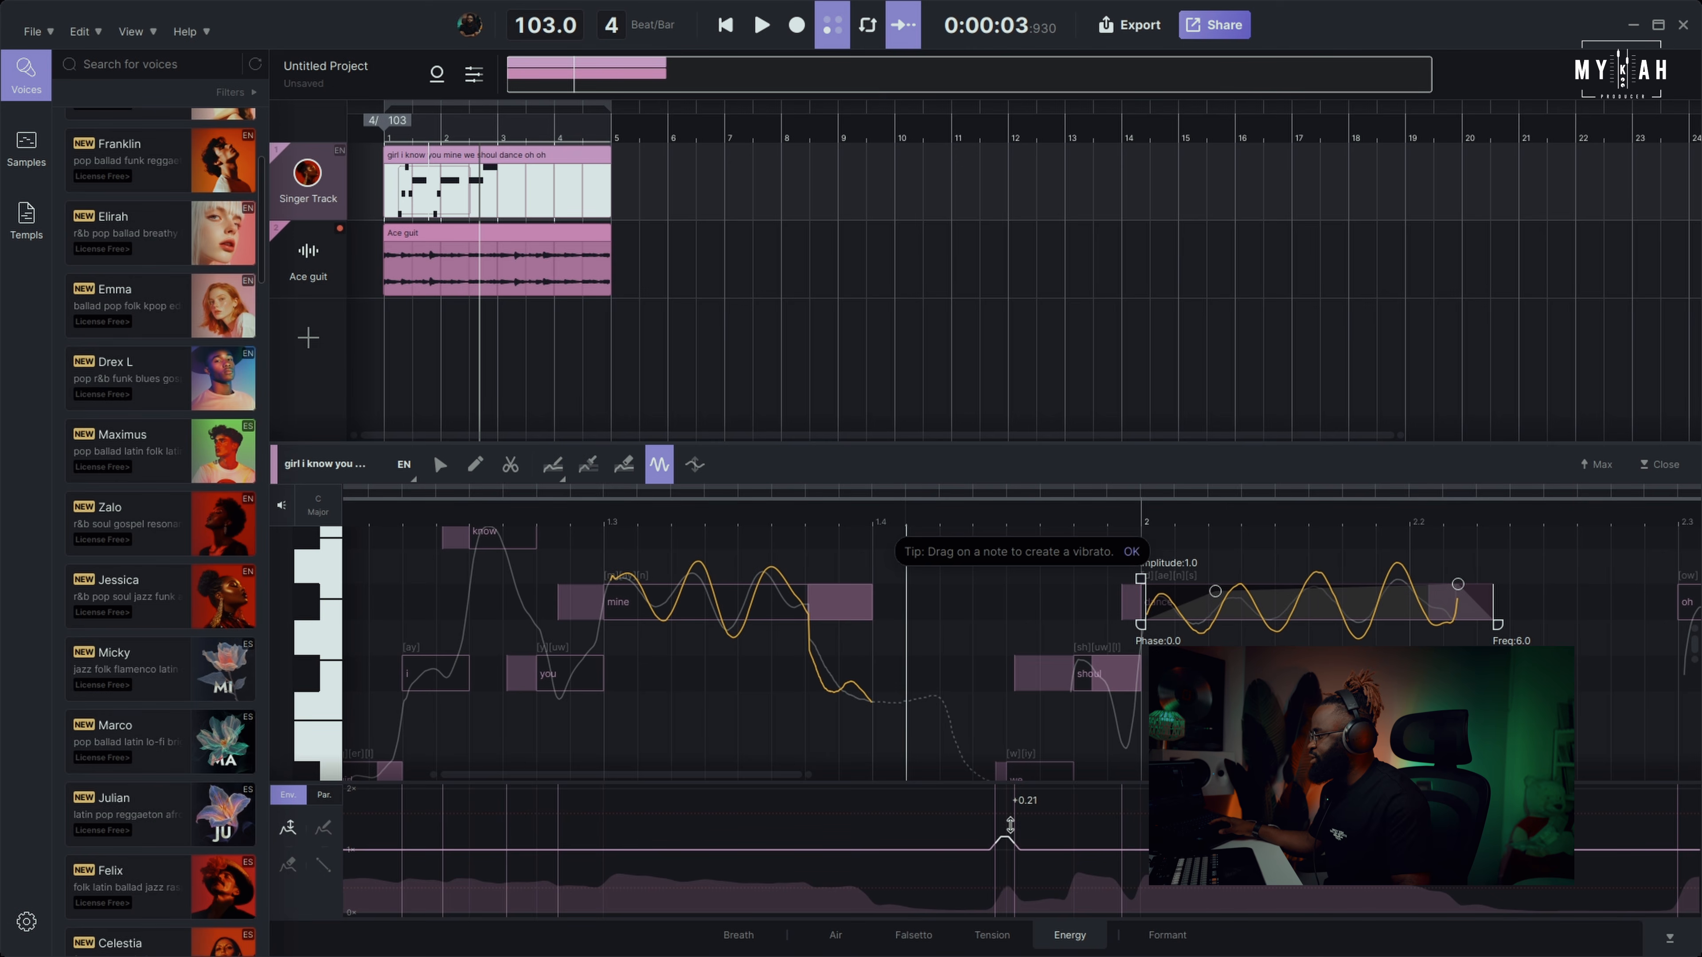
{"action": "left_click", "coordinate": [437, 513]}
{"action": "key", "text": "space"}
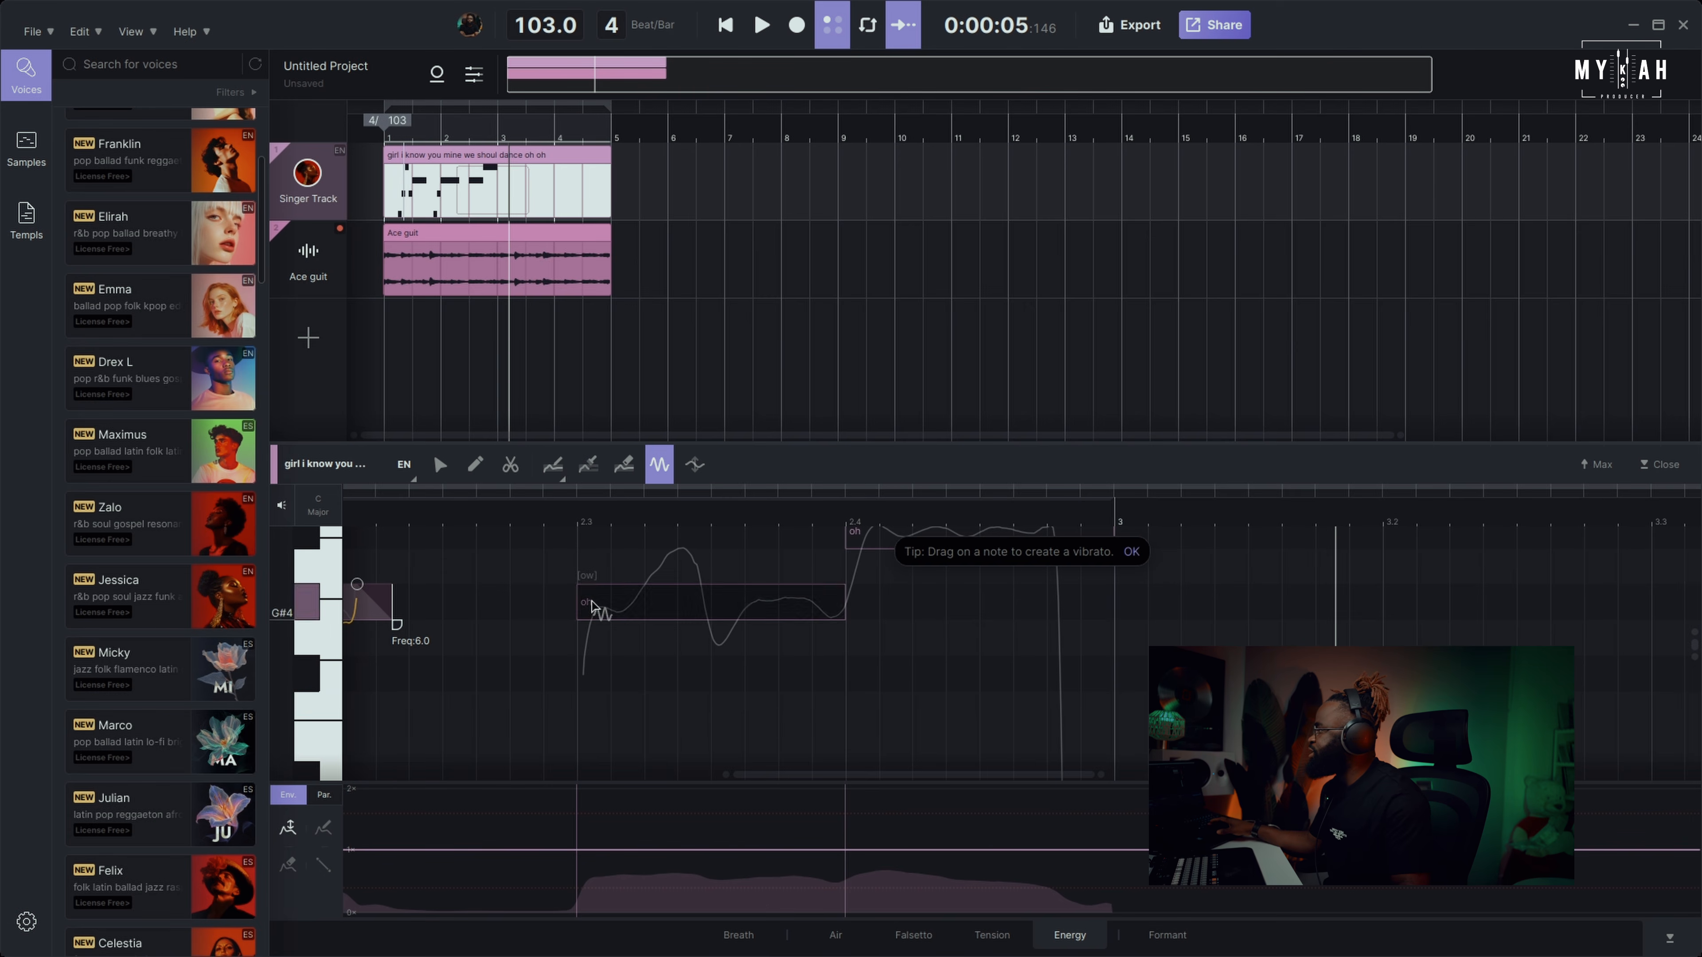
- Export the Singer Track over the loop range as a stereo, 16-bit WAV file at 44100 Hz
{"action": "left_click", "coordinate": [440, 465]}
{"action": "left_click", "coordinate": [391, 141]}
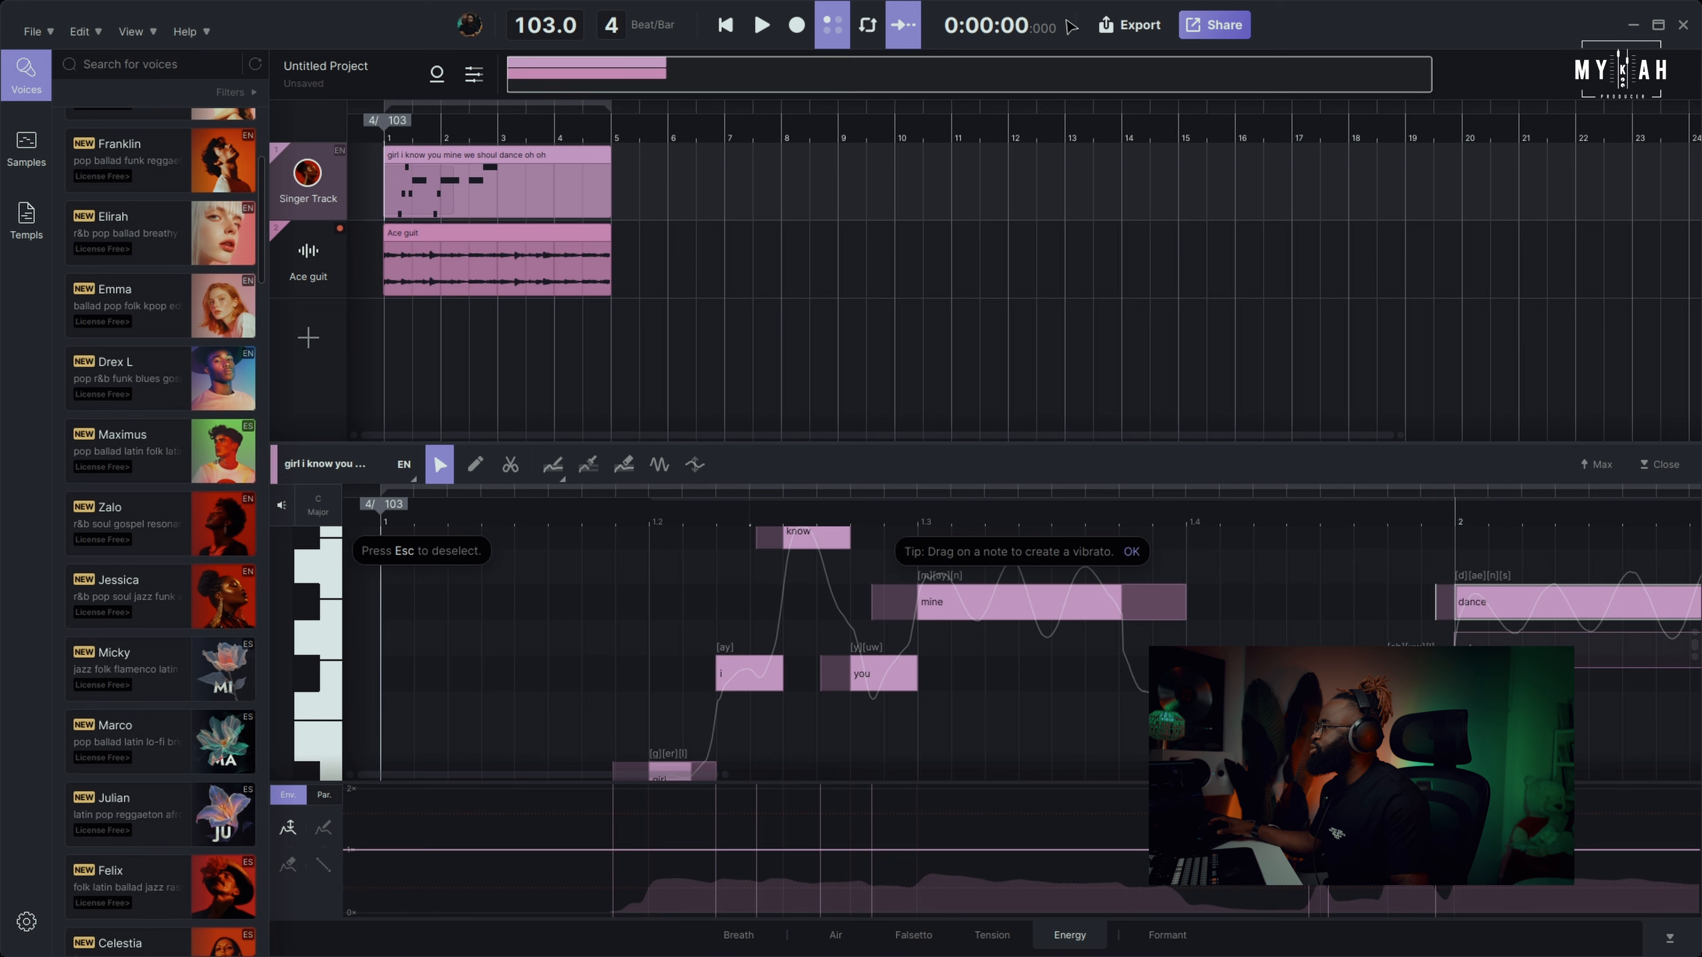
{"action": "left_click", "coordinate": [1129, 27]}
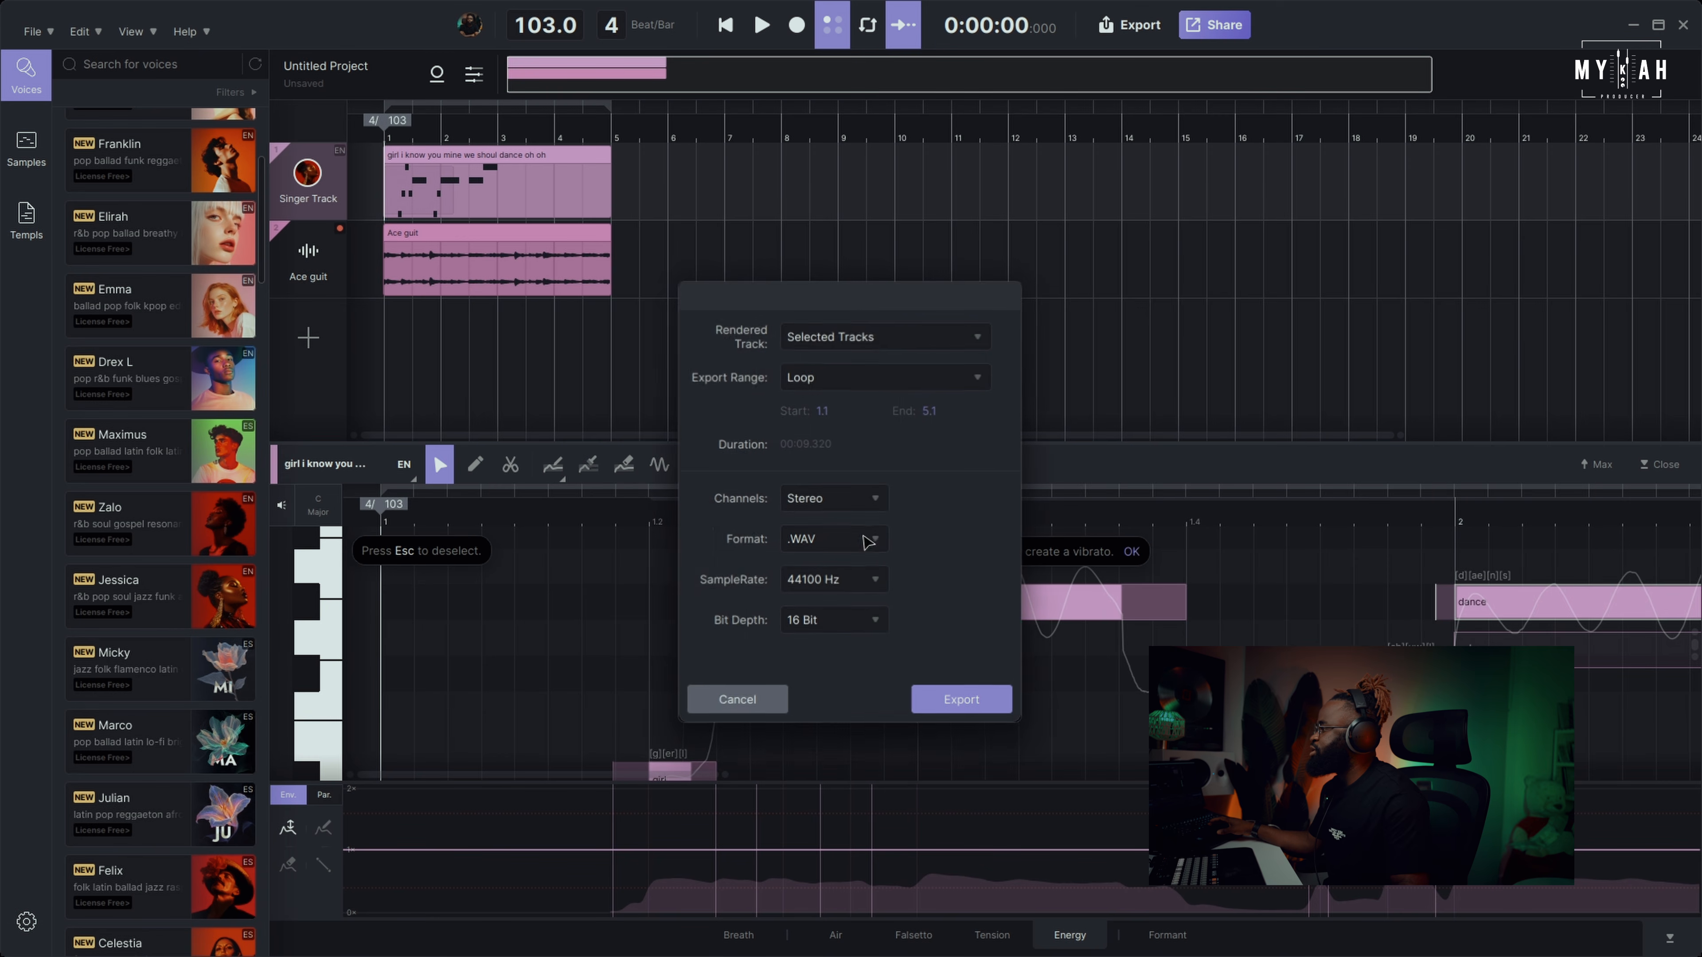
{"action": "left_click", "coordinate": [952, 705]}
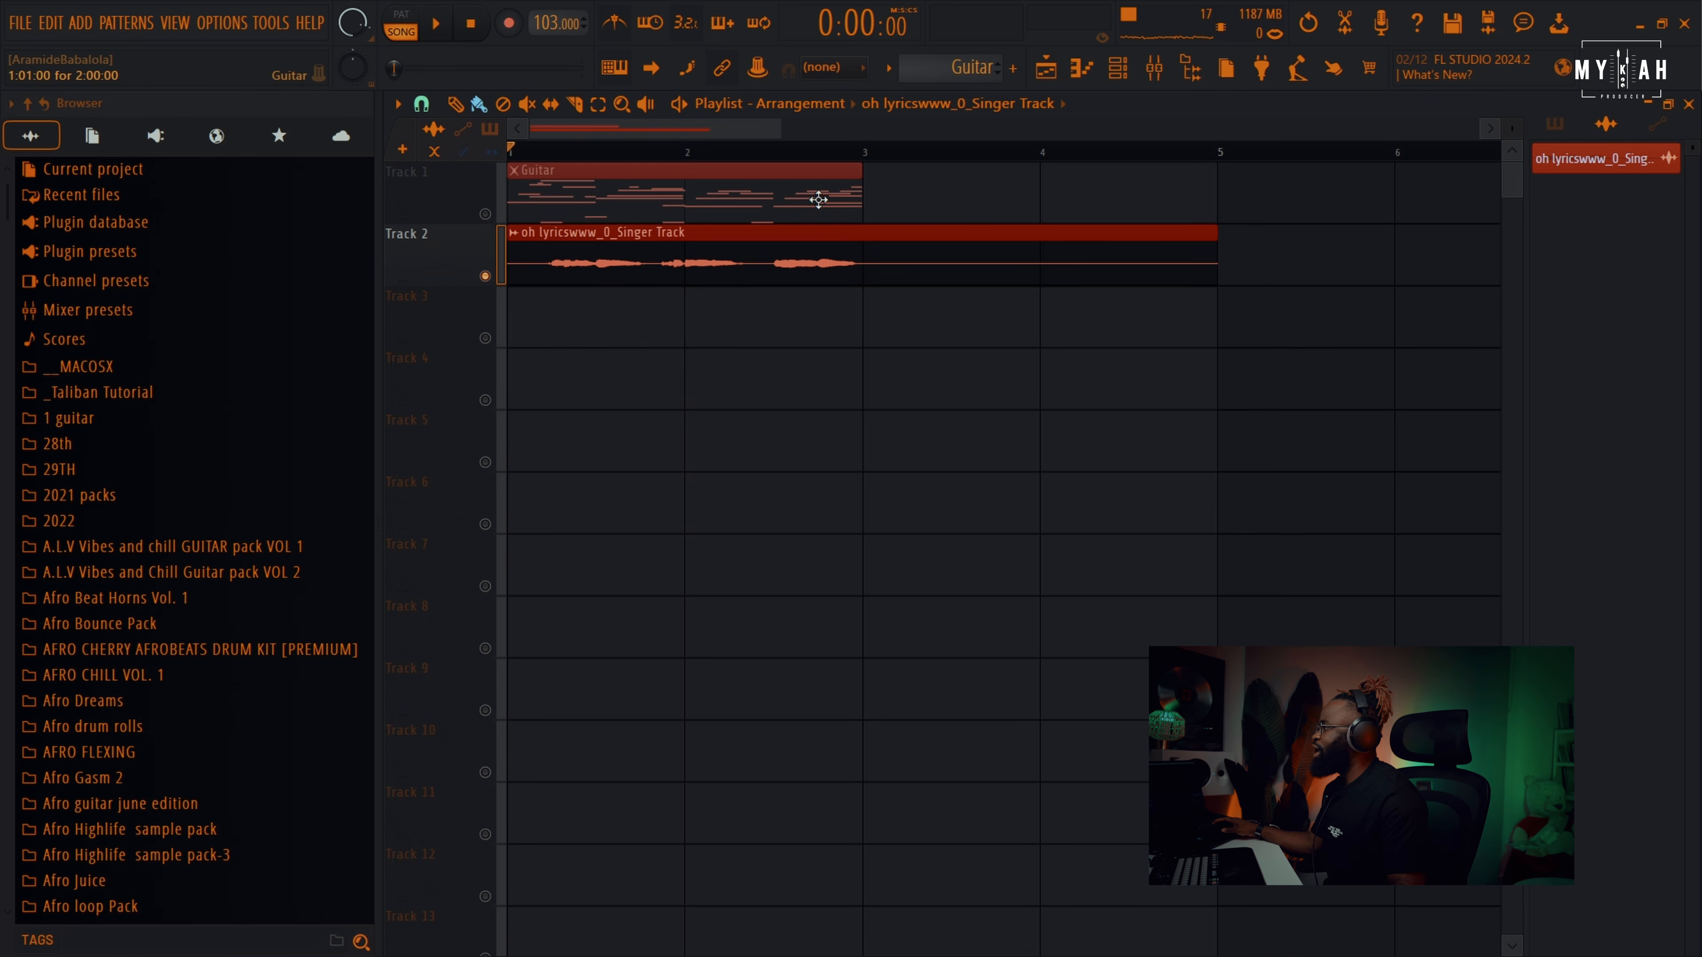
- Switch to FL Studio, unmute the Guitar track and trim the vocal clip on Track 2 to end at bar 3
{"action": "left_click", "coordinate": [485, 214]}
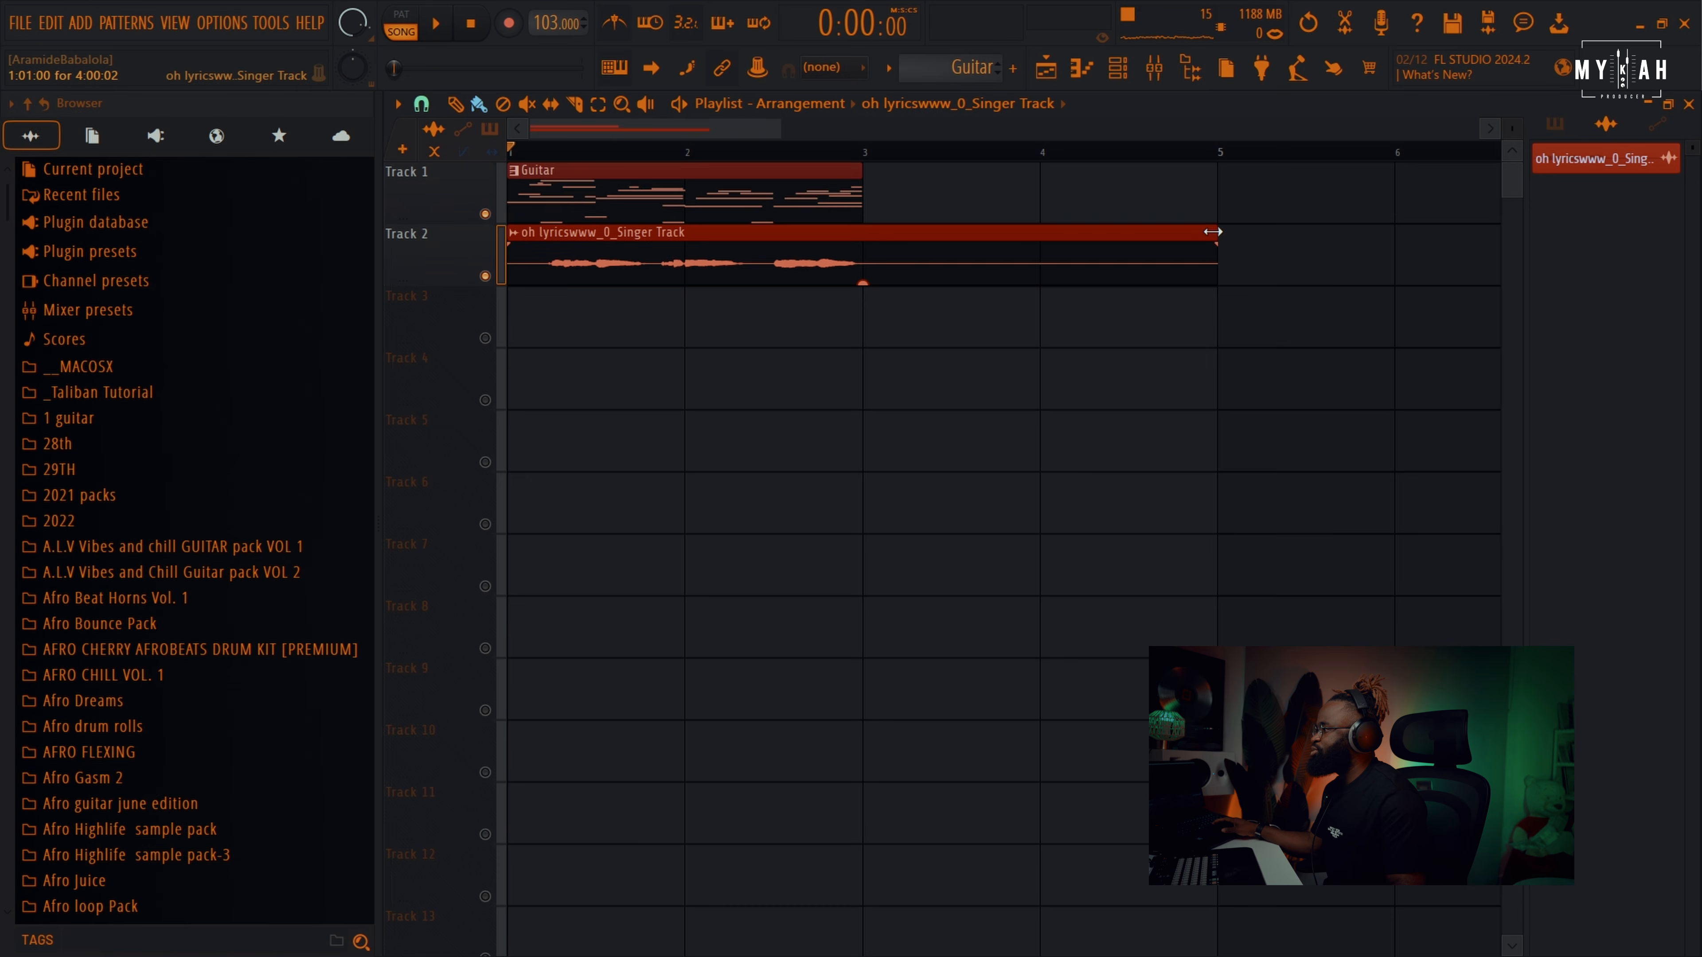
{"action": "left_click_drag", "start_coordinate": [1212, 232], "coordinate": [905, 268]}
- Raise the vocal clip's gain to 3.5 dB while playing it with the guitar
{"action": "key", "text": "space"}
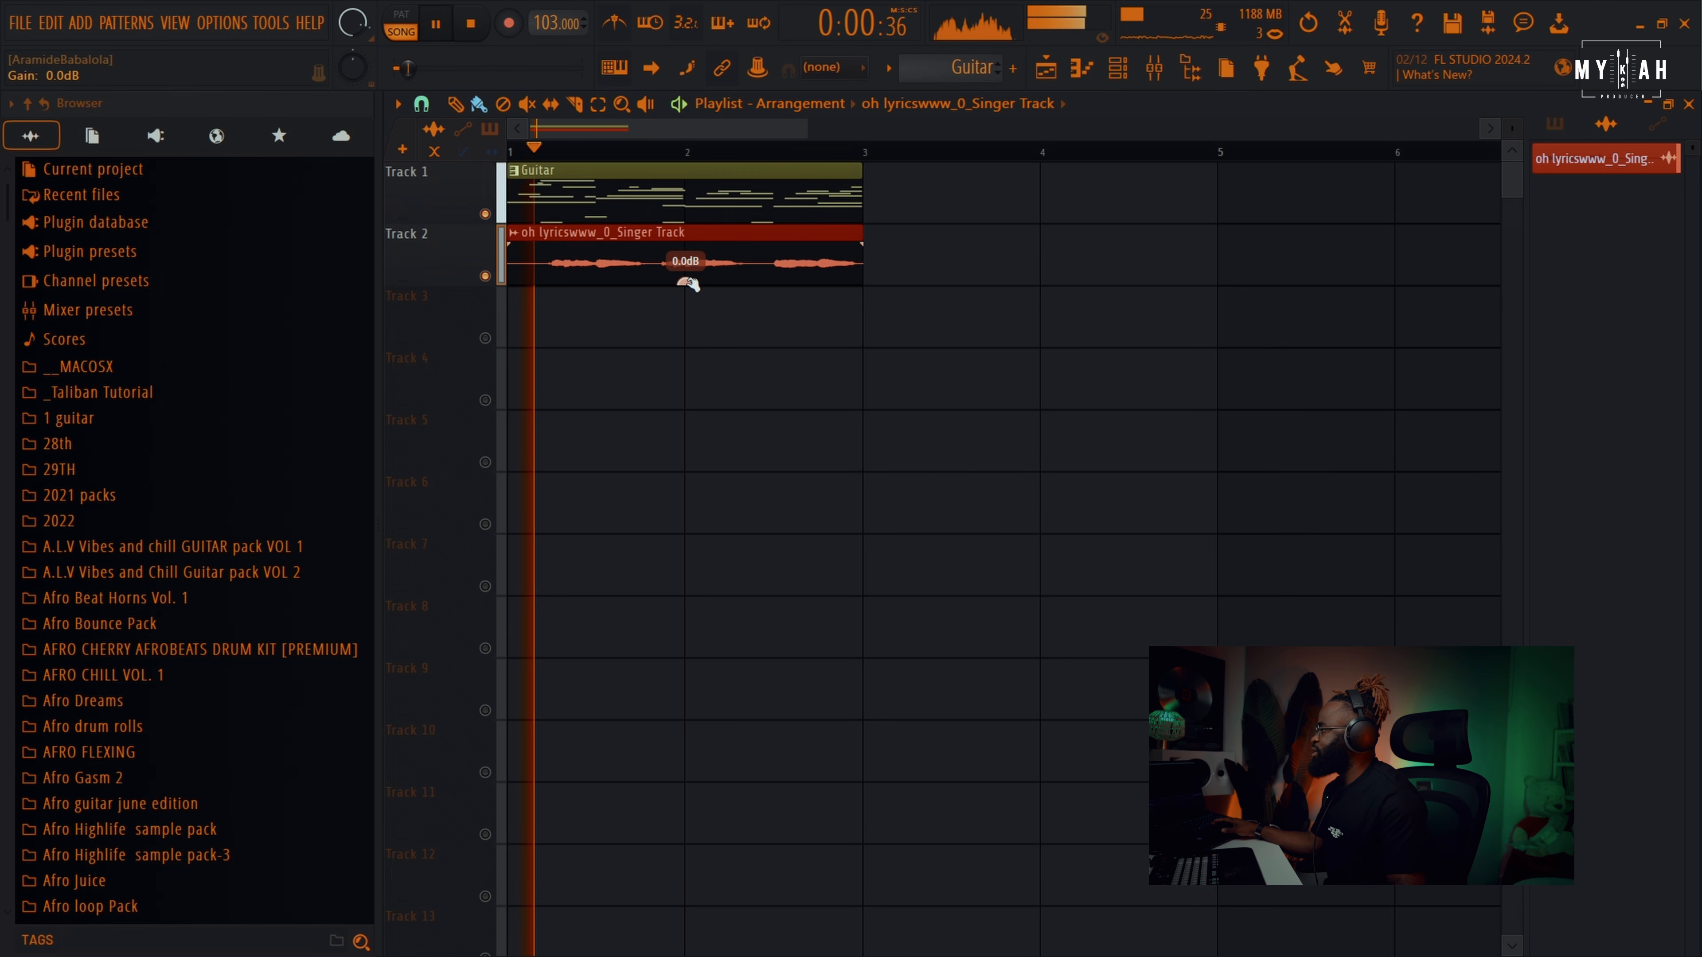
{"action": "left_click_drag", "start_coordinate": [690, 284], "coordinate": [686, 244]}
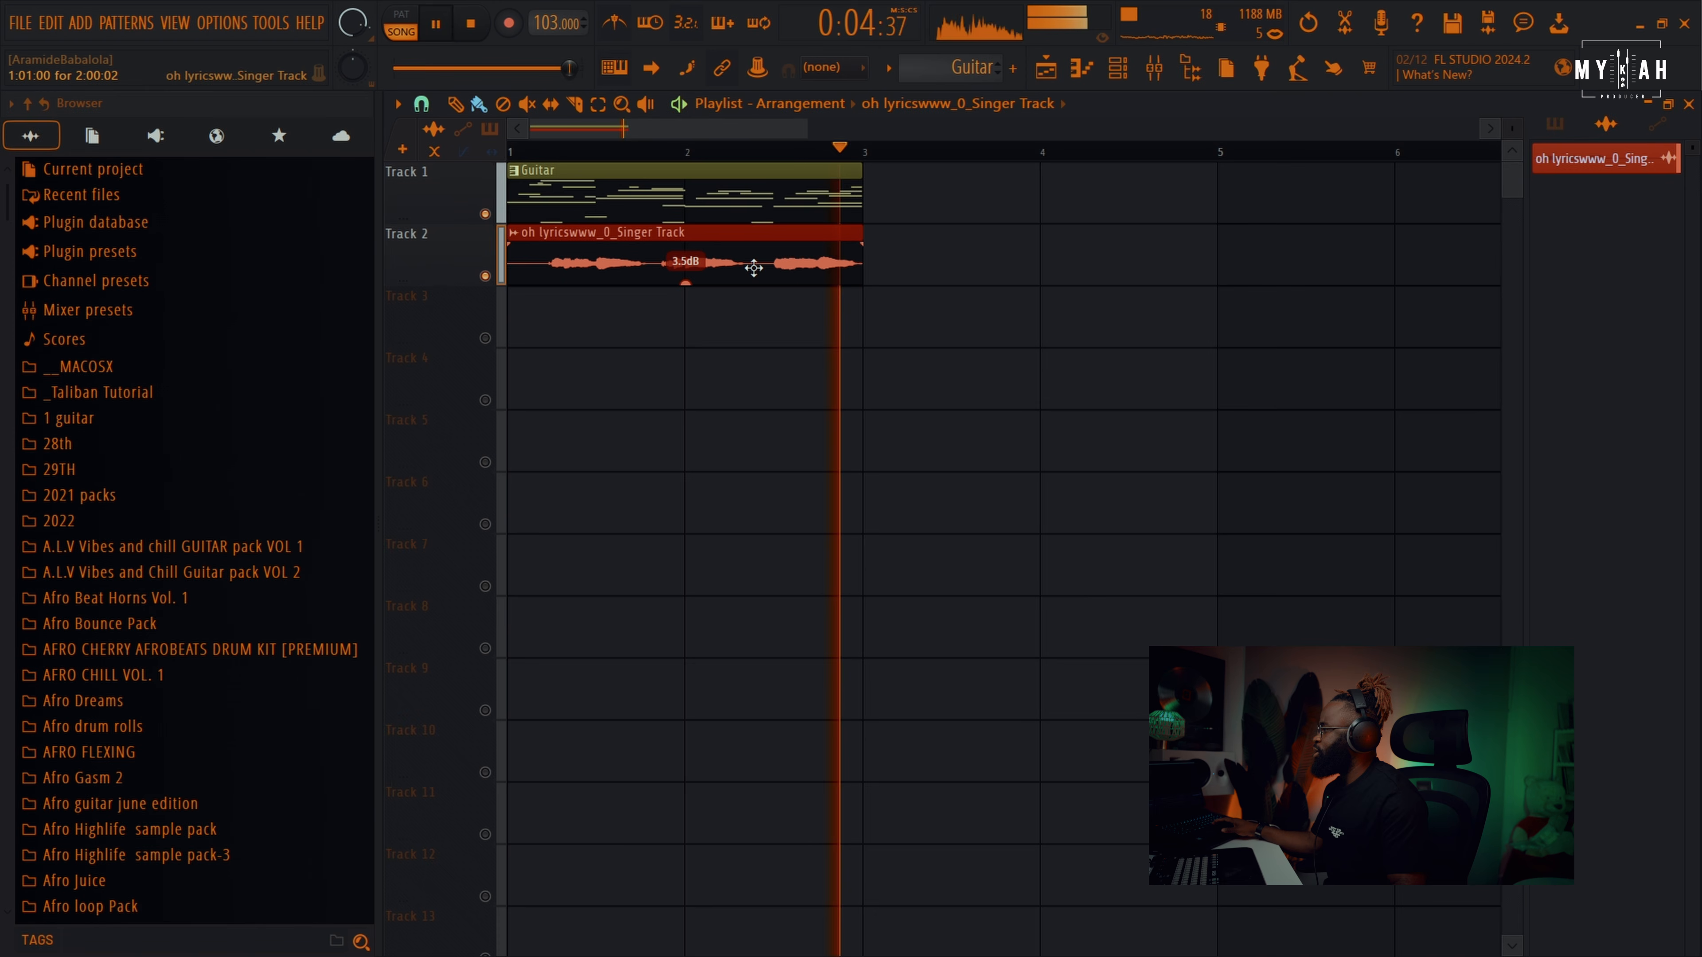
{"action": "key", "text": "space"}
- Duplicate the Guitar and vocal clips once so both tracks extend from bar 3 to bar 5
{"action": "left_click", "coordinate": [825, 201]}
{"action": "key", "text": "ctrl+b"}
{"action": "left_click", "coordinate": [908, 263]}
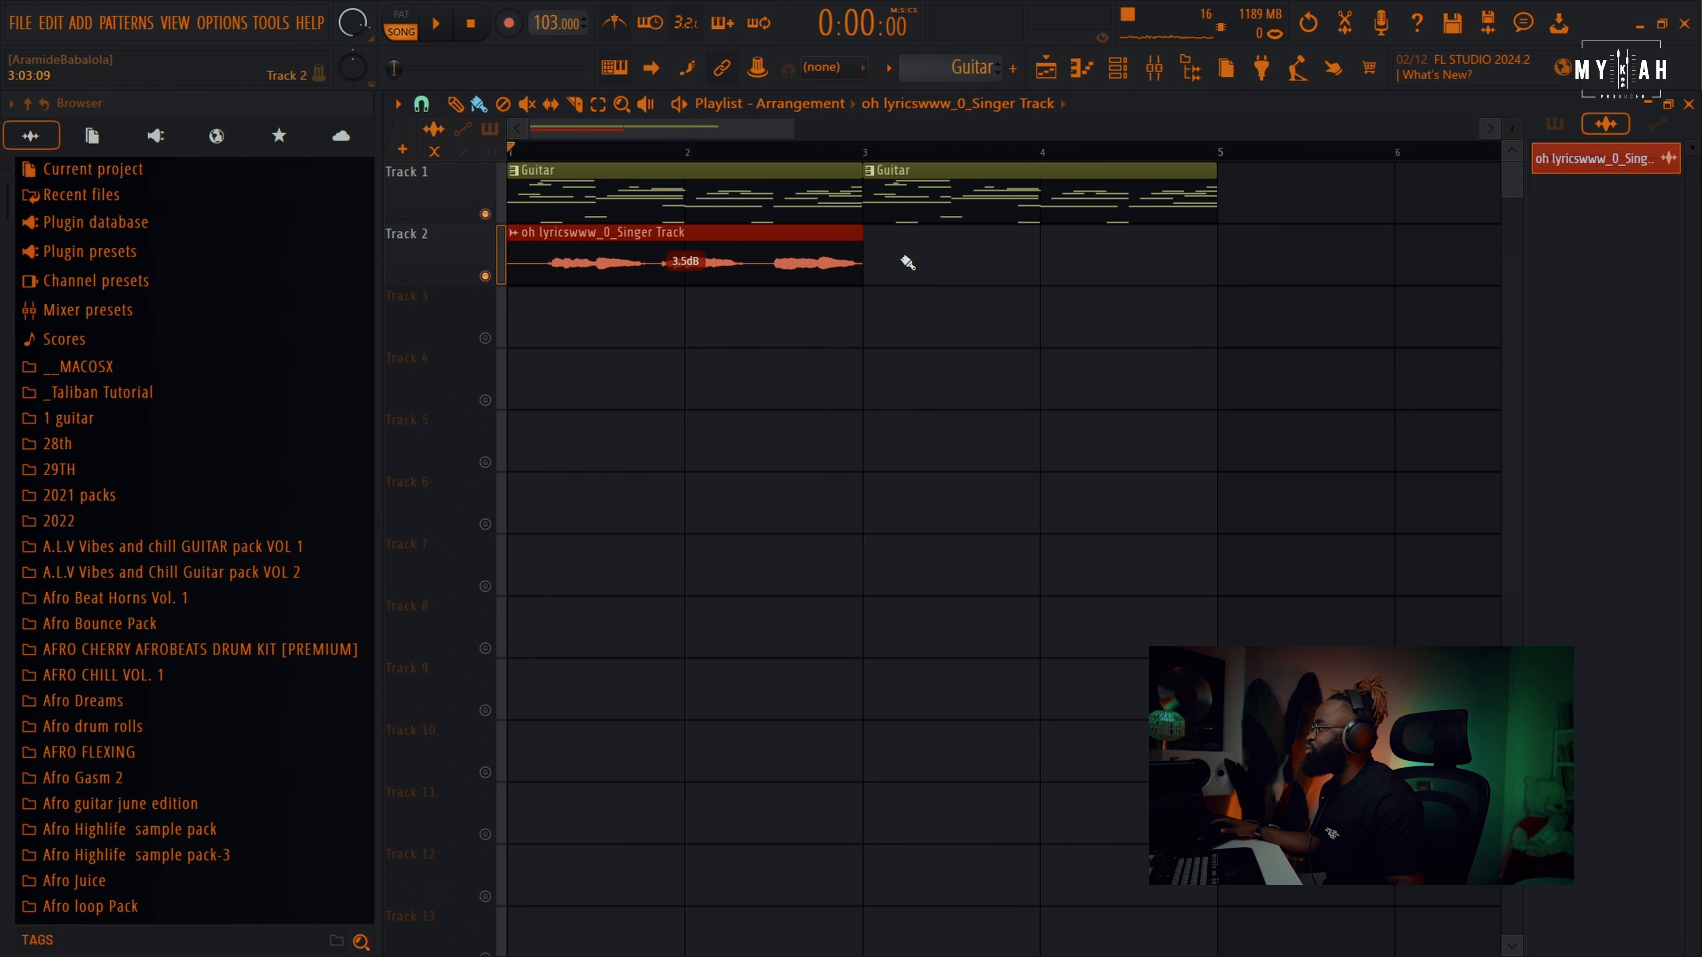
{"action": "key", "text": "ctrl+b"}
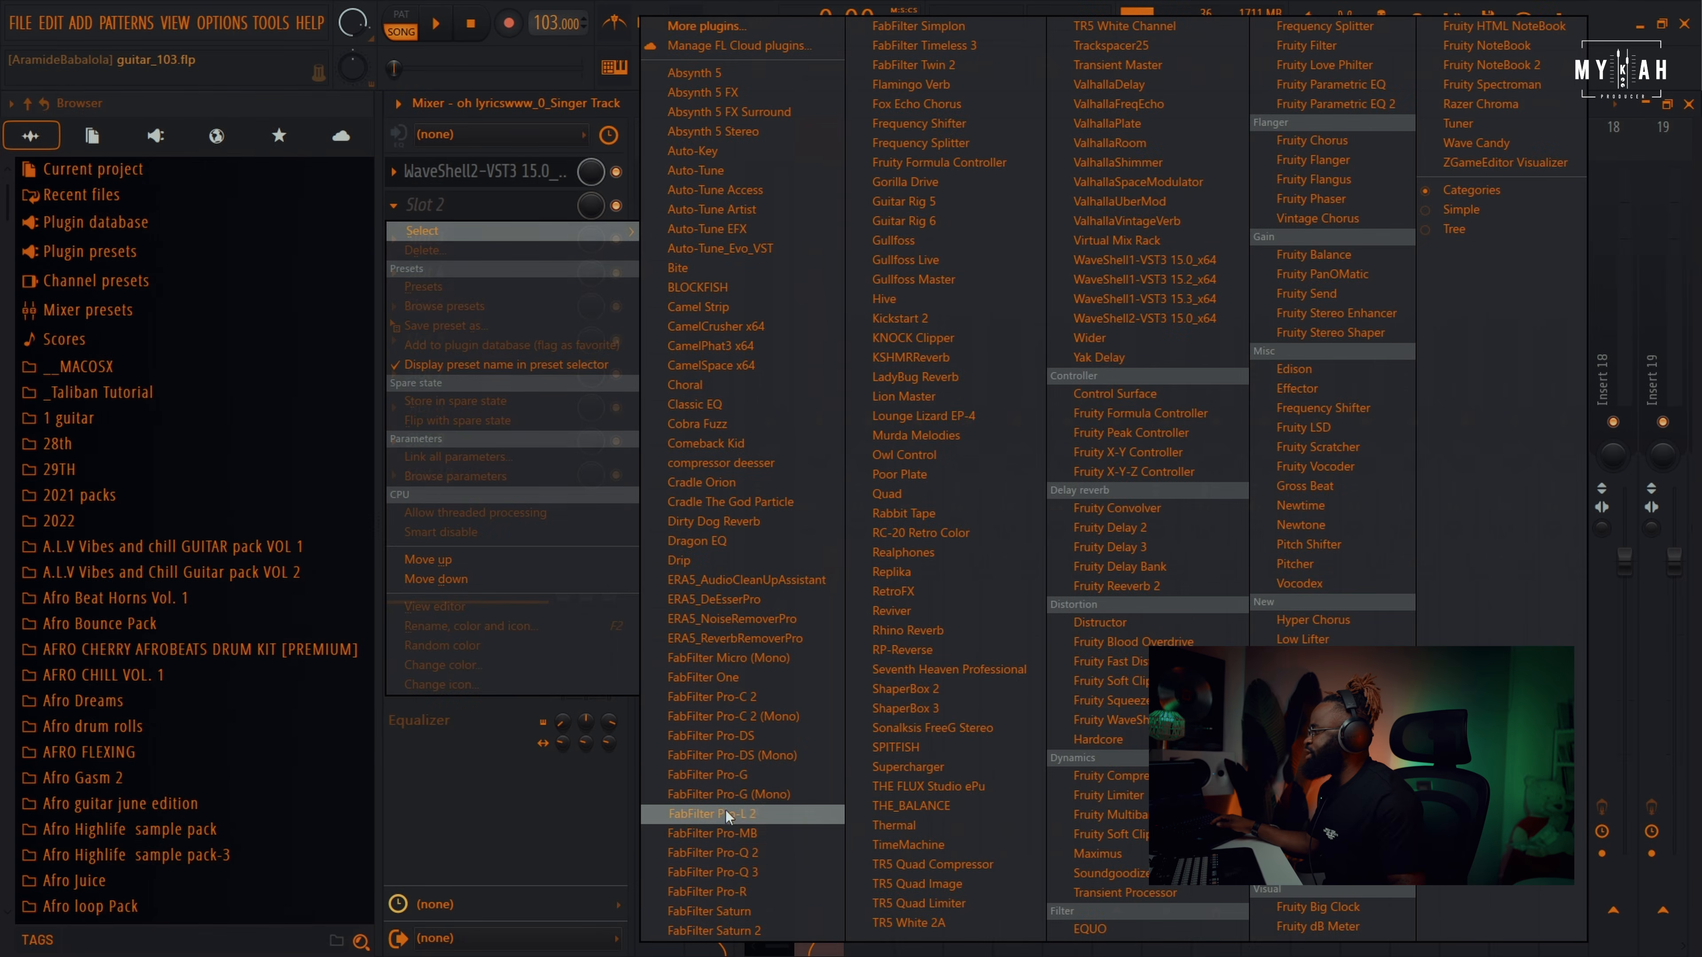
- Load FabFilter Pro-MB in slot 2 of the vocal's mixer track and add a soloed midrange band
{"action": "left_click", "coordinate": [742, 838]}
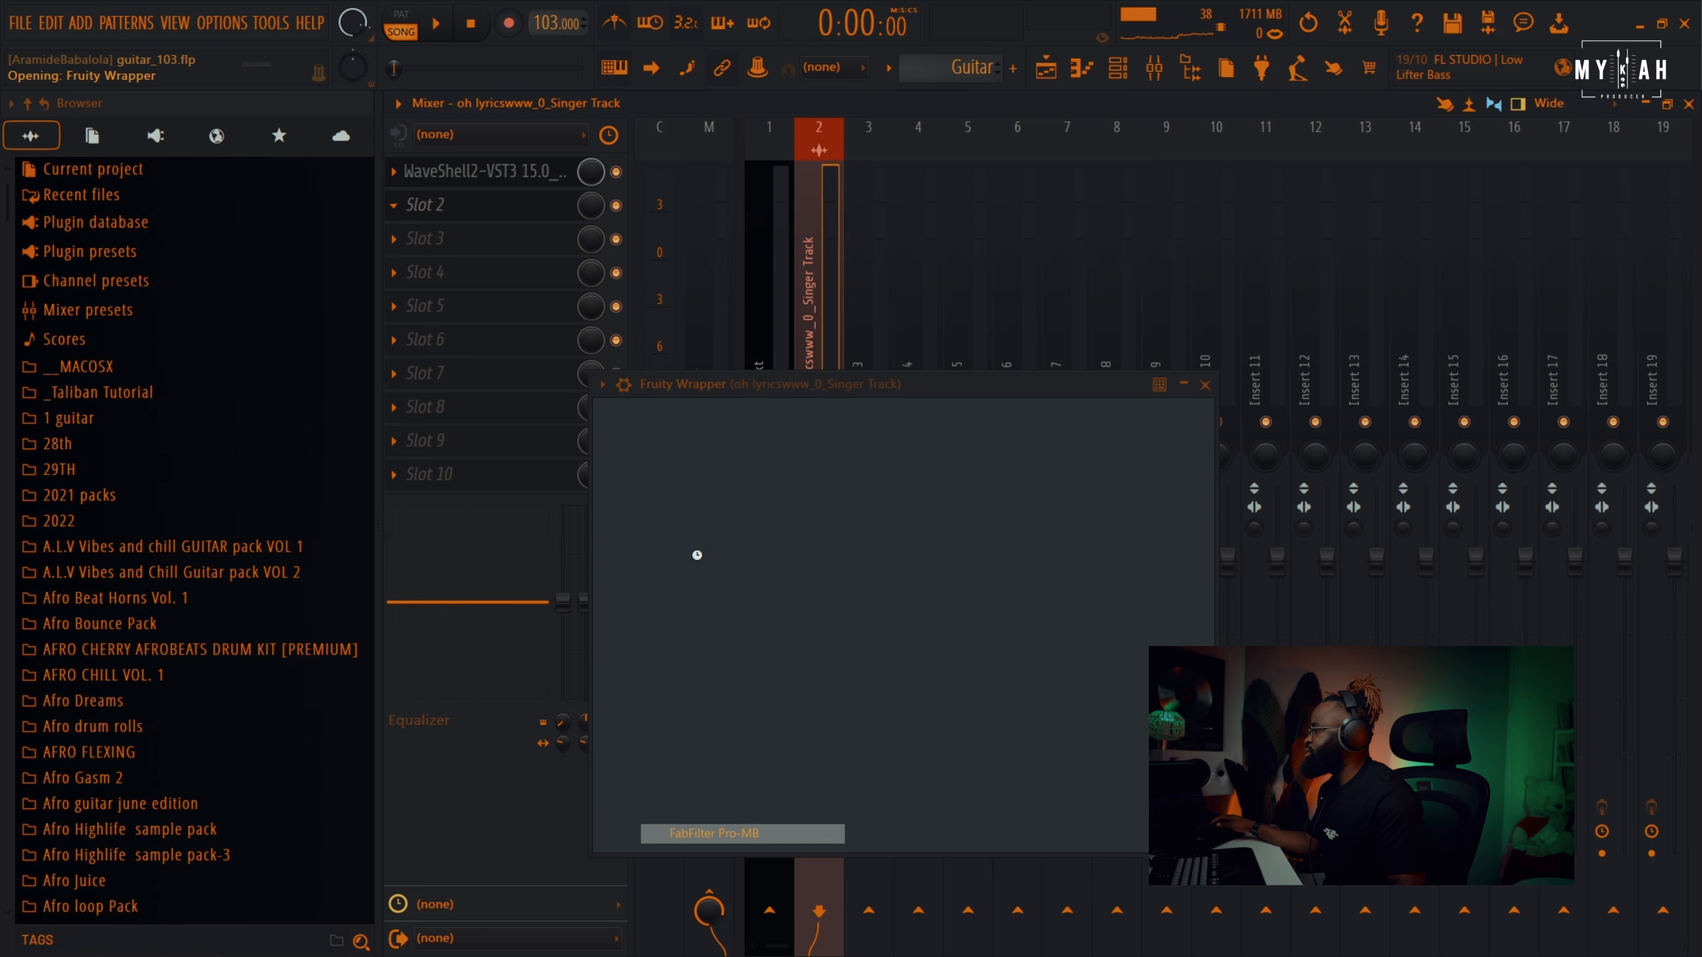
{"action": "left_click", "coordinate": [1192, 622]}
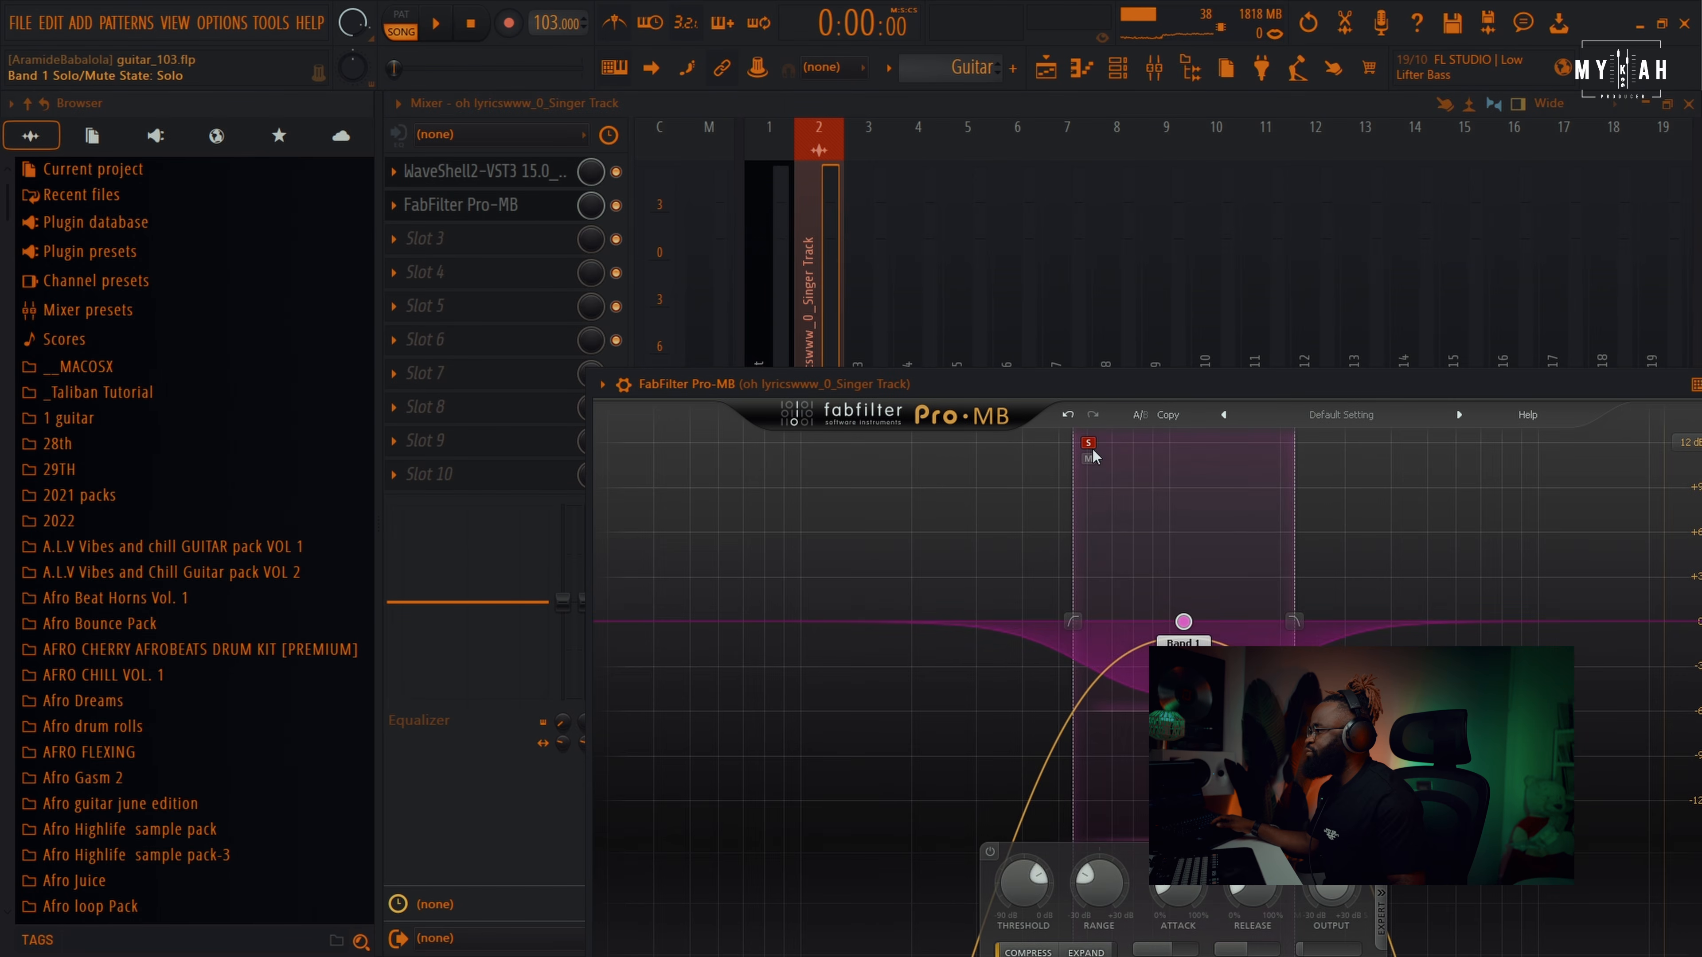
- Widen the Pro-MB band by moving its high crossover up and its low crossover down during playback, and return to the playlist
{"action": "key", "text": "space"}
{"action": "left_click_drag", "start_coordinate": [1107, 385], "coordinate": [1097, 269]}
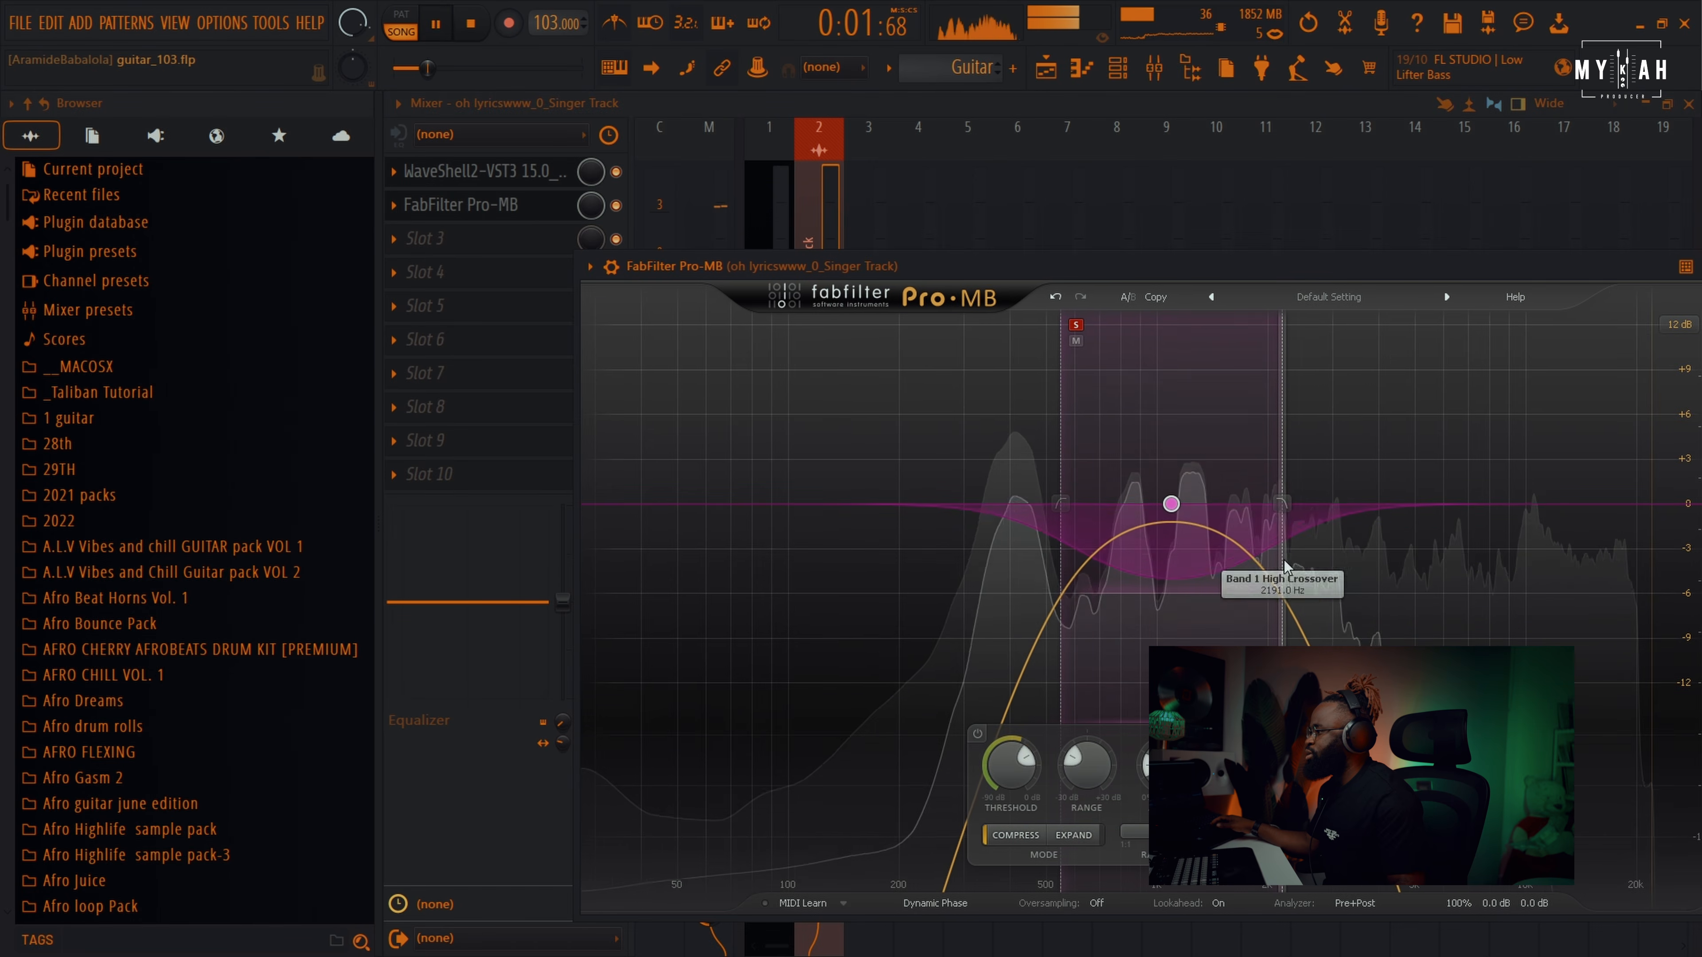
{"action": "left_click_drag", "start_coordinate": [1281, 507], "coordinate": [1312, 508]}
{"action": "mouse_move", "coordinate": [1060, 504]}
{"action": "left_mouse_down"}
{"action": "mouse_move", "coordinate": [1002, 507]}
{"action": "mouse_move", "coordinate": [1039, 508]}
{"action": "left_mouse_up"}
{"action": "key", "text": "F5"}
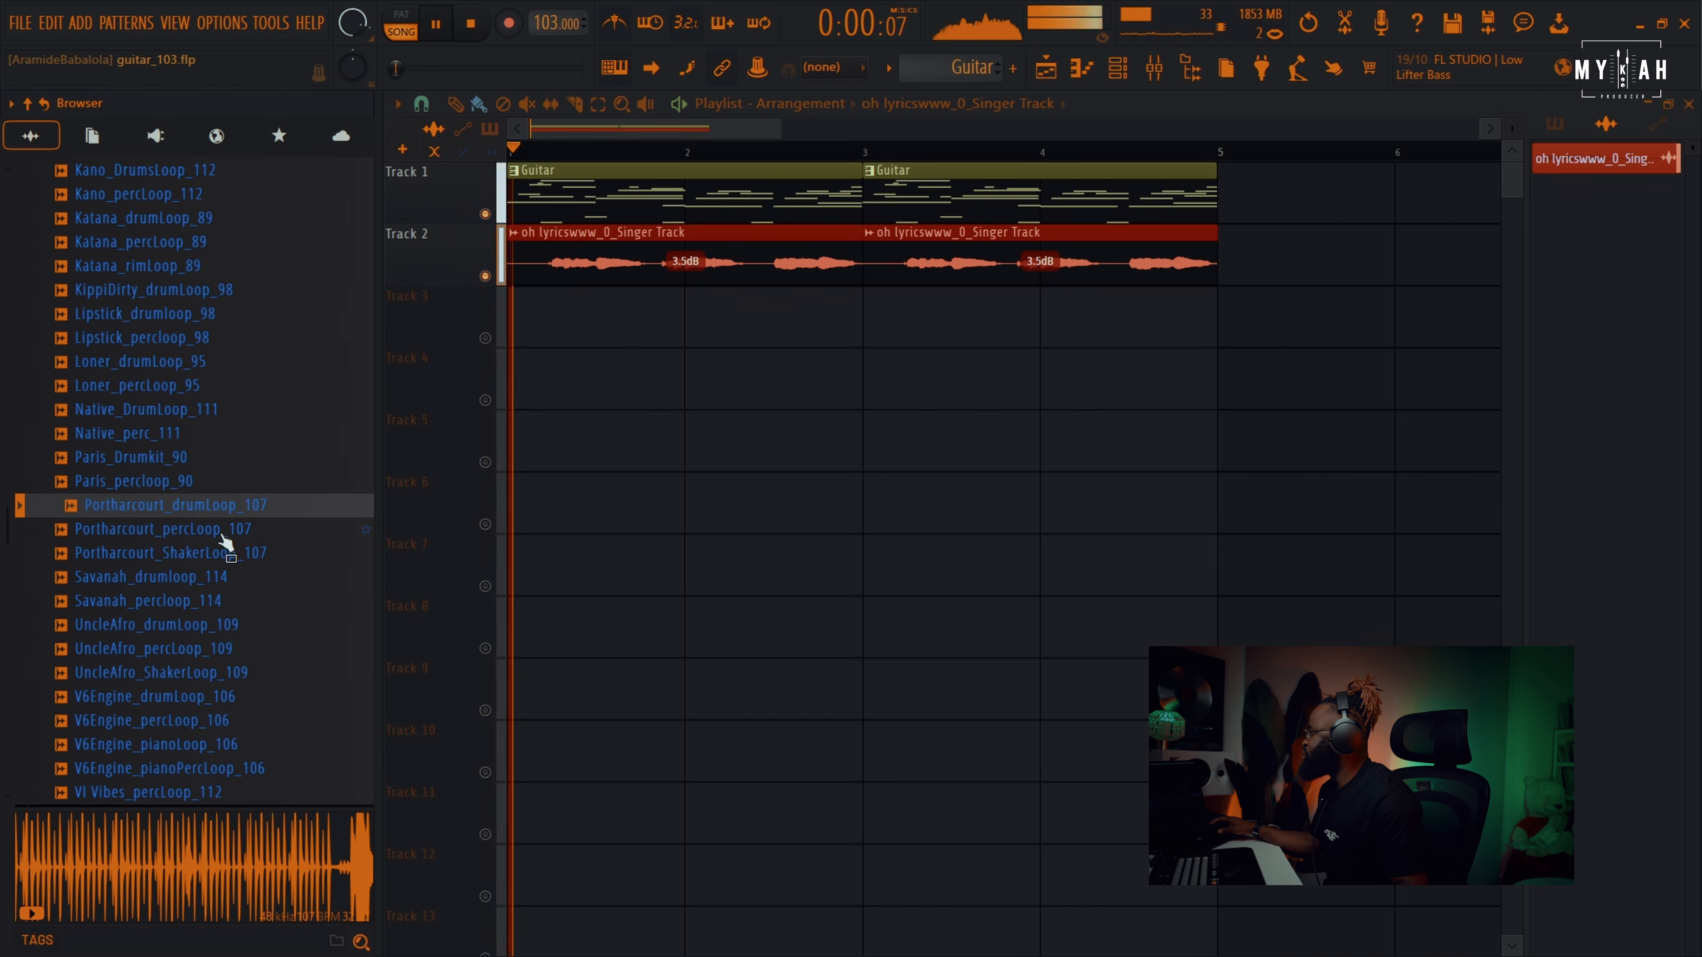
- Place the Portharcourt_percLoop_107 sample on Track 3 at bar 1 and route it to mixer track 3
{"action": "left_click", "coordinate": [221, 538]}
{"action": "left_click_drag", "start_coordinate": [223, 542], "coordinate": [509, 322]}
{"action": "key", "text": "space"}
{"action": "left_click", "coordinate": [499, 339]}
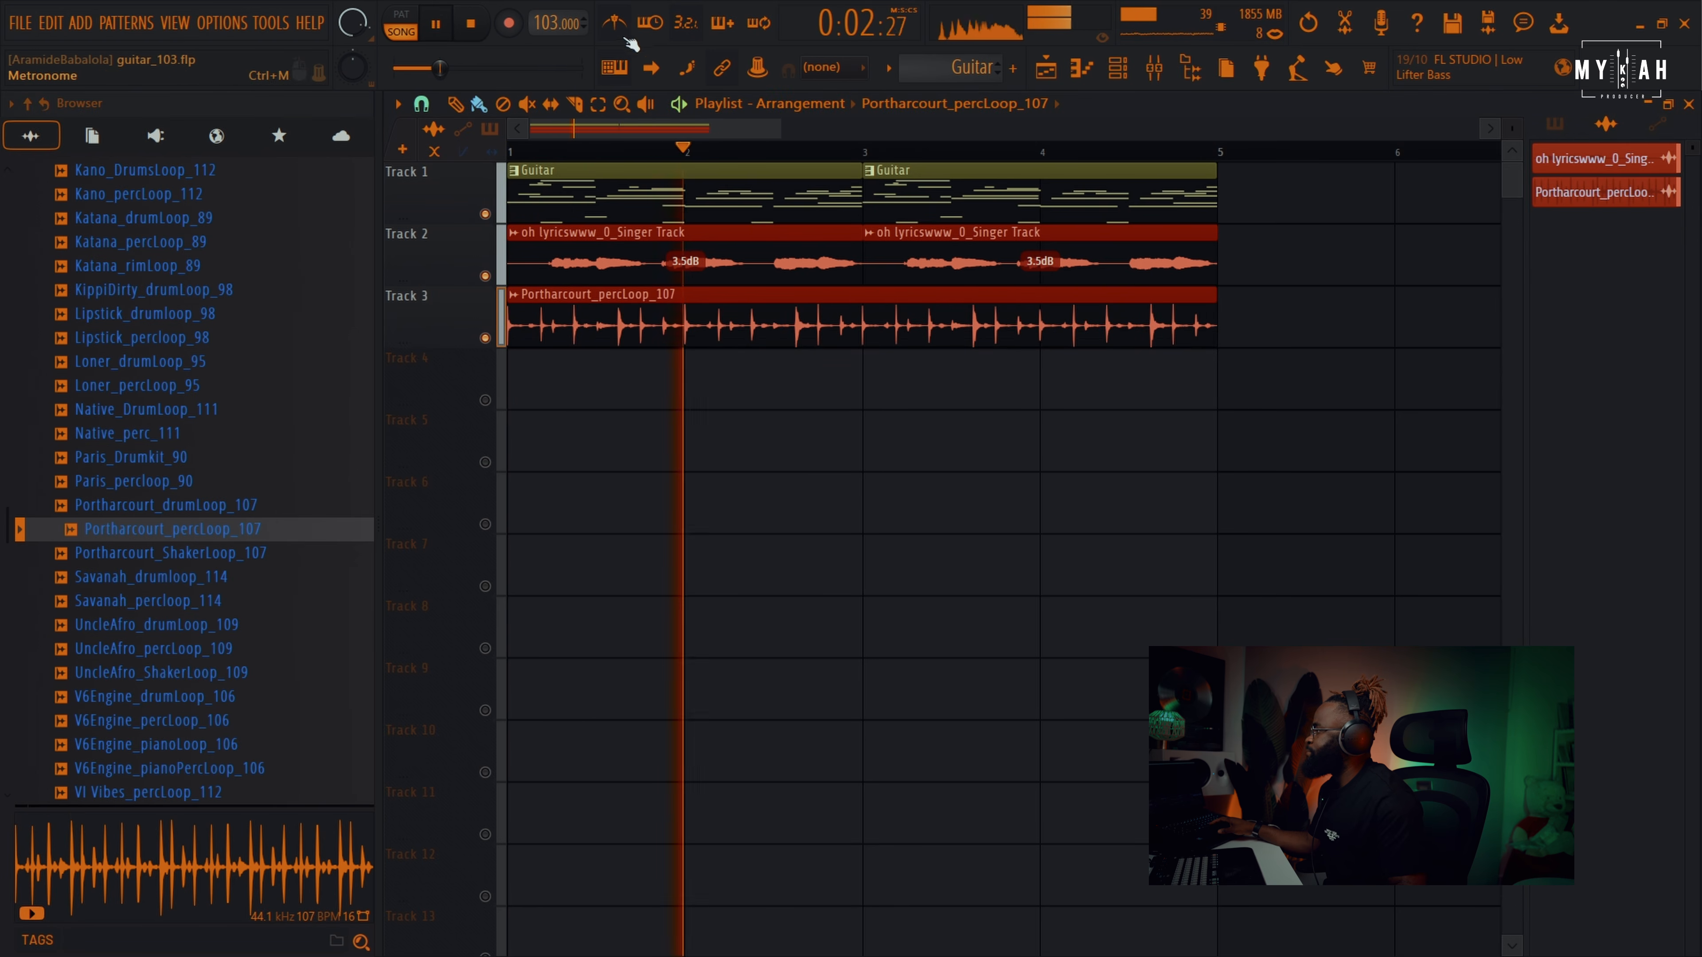
{"action": "double_click", "coordinate": [844, 330]}
{"action": "left_click", "coordinate": [1125, 362]}
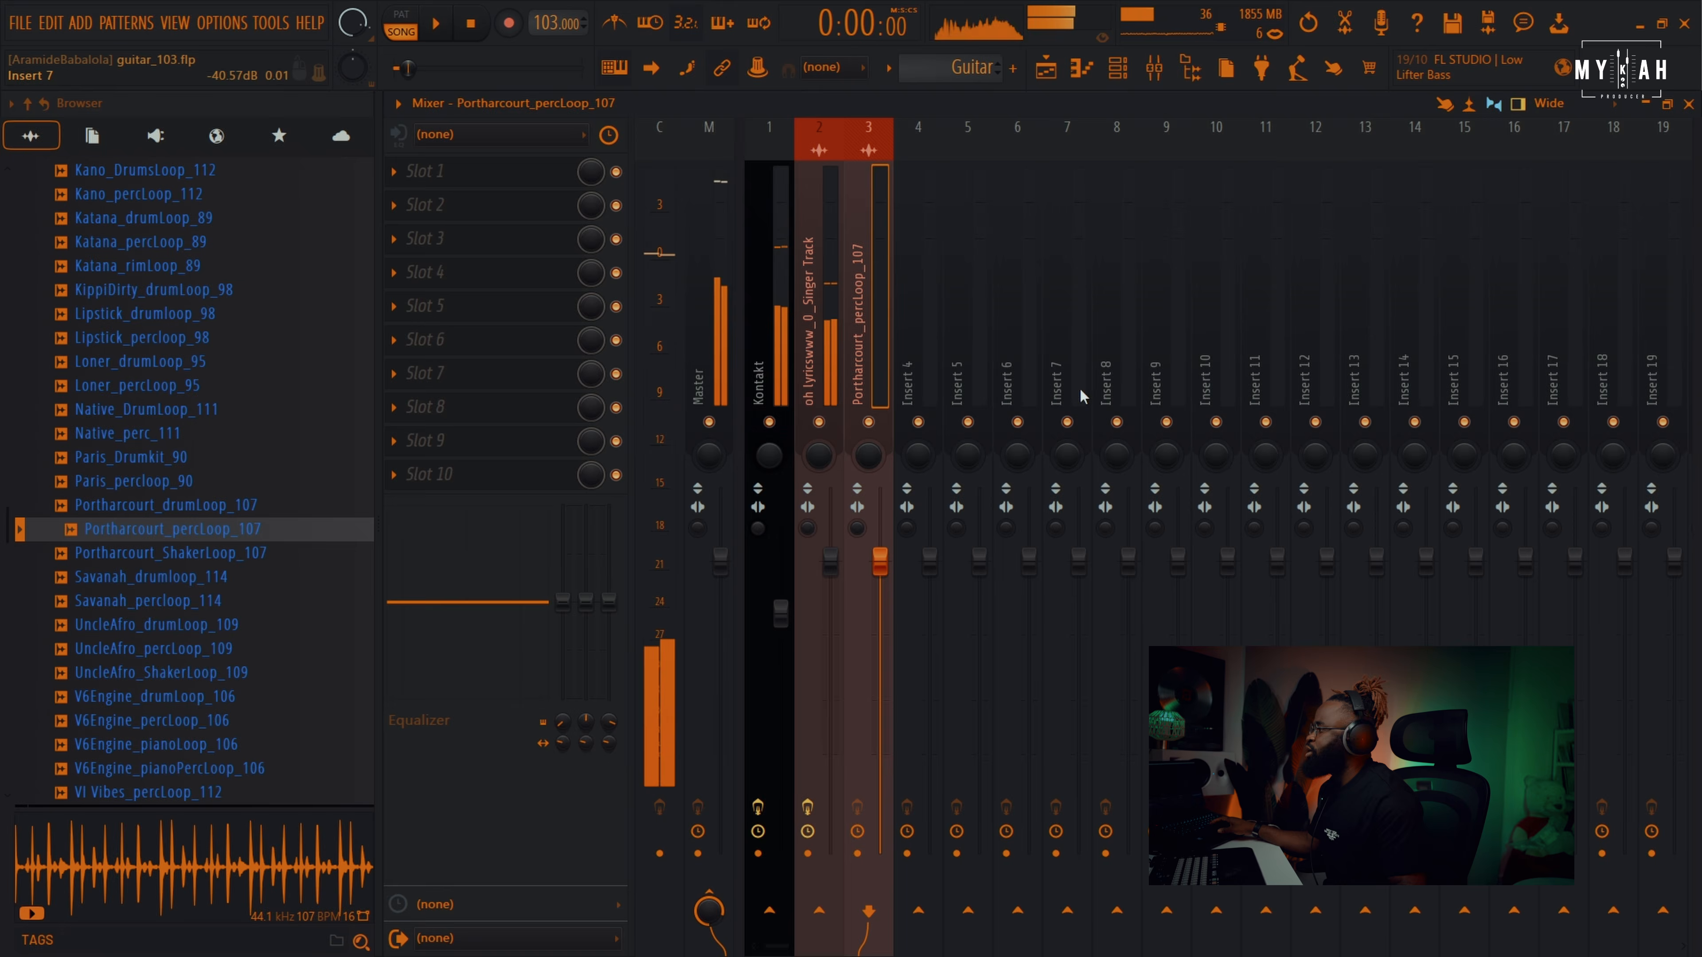
- Load the Waves Smack Attack transient shaper on the percussion loop's mixer track, set Sustain to -62 and listen in the arrangement
{"action": "left_click", "coordinate": [469, 171]}
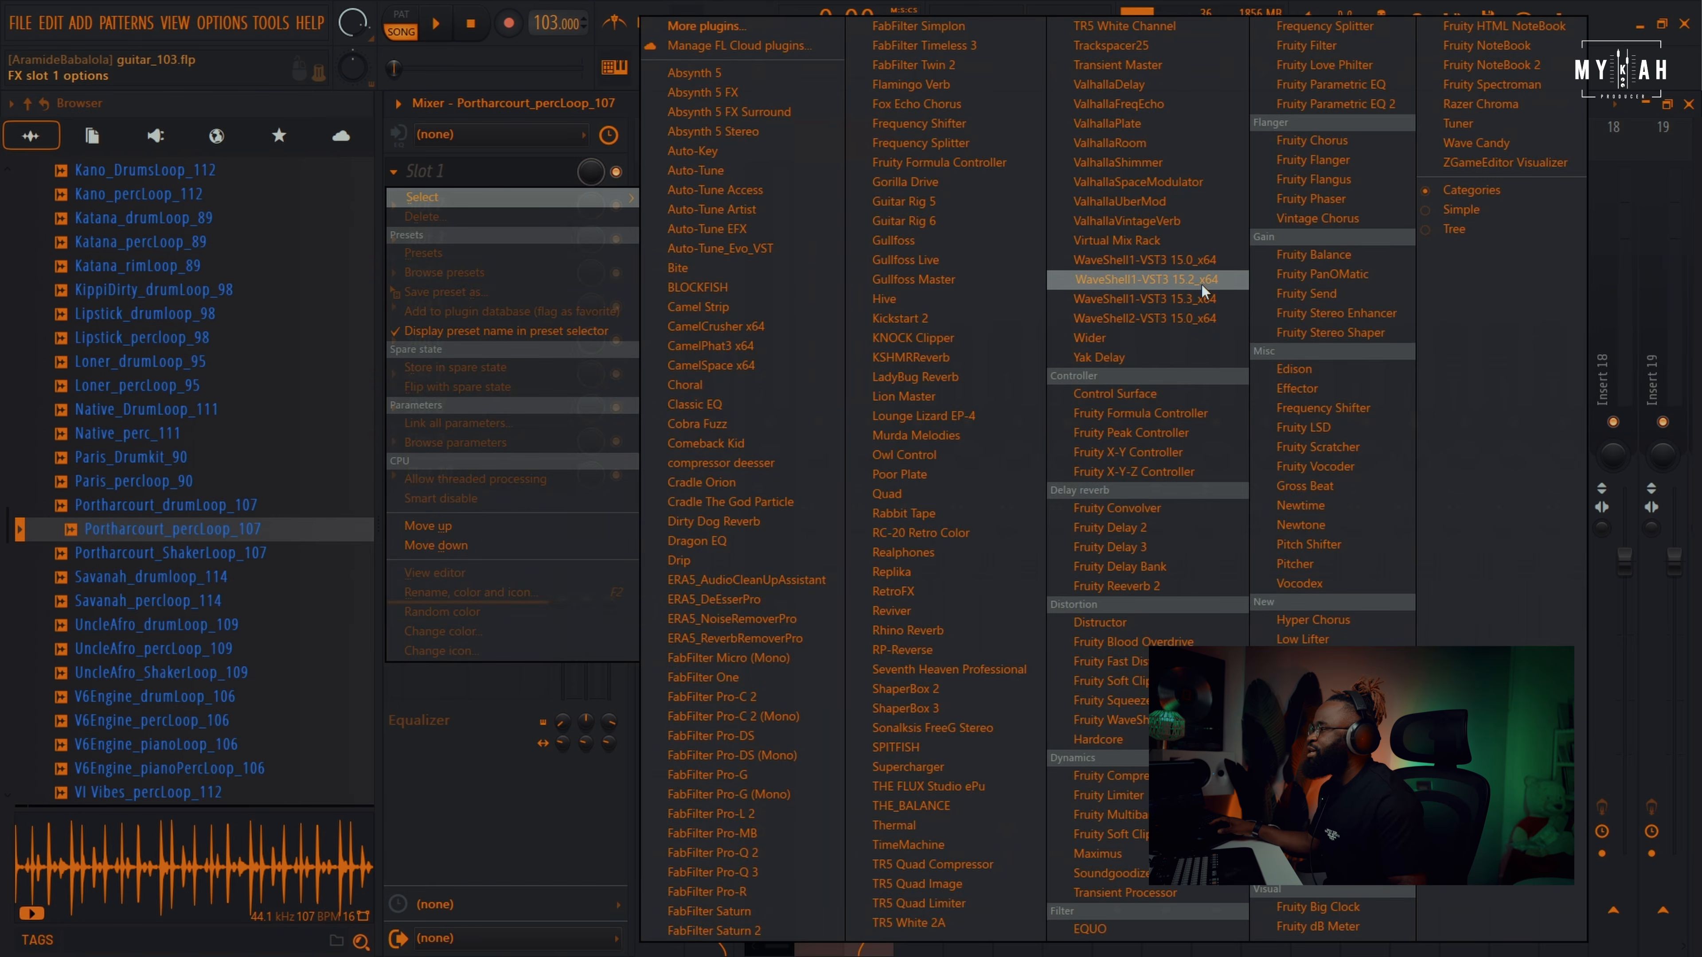
{"action": "left_click", "coordinate": [1199, 261]}
{"action": "left_click_drag", "start_coordinate": [778, 536], "coordinate": [777, 523]}
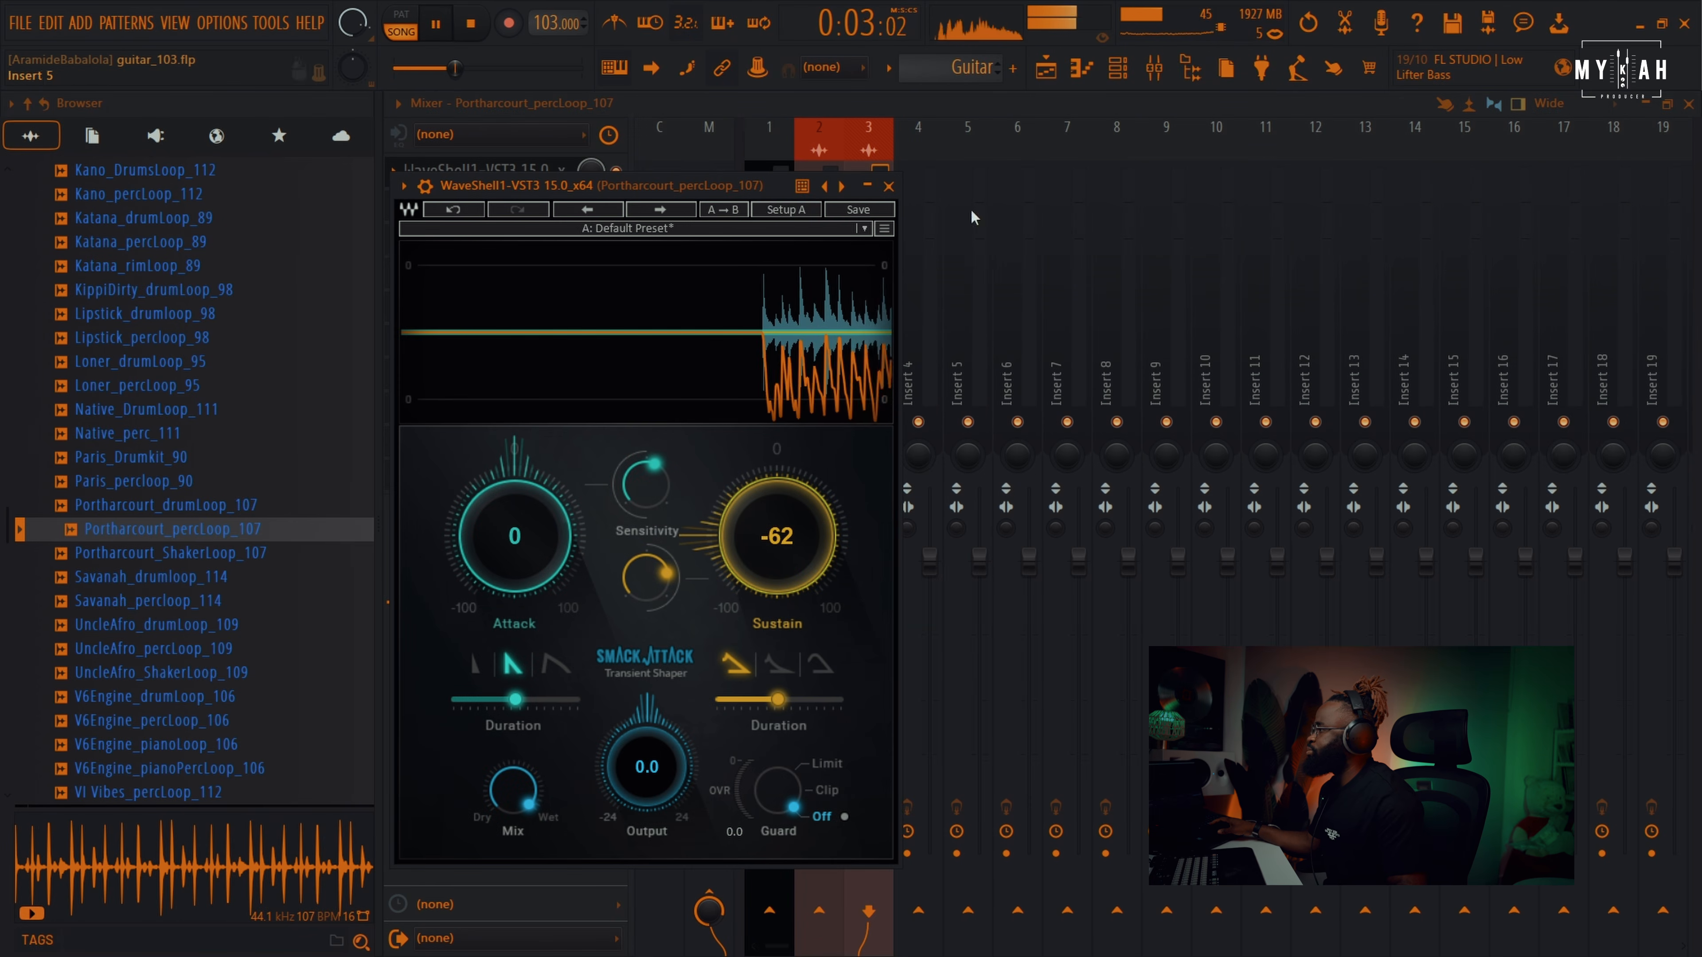
{"action": "key", "text": "F5"}
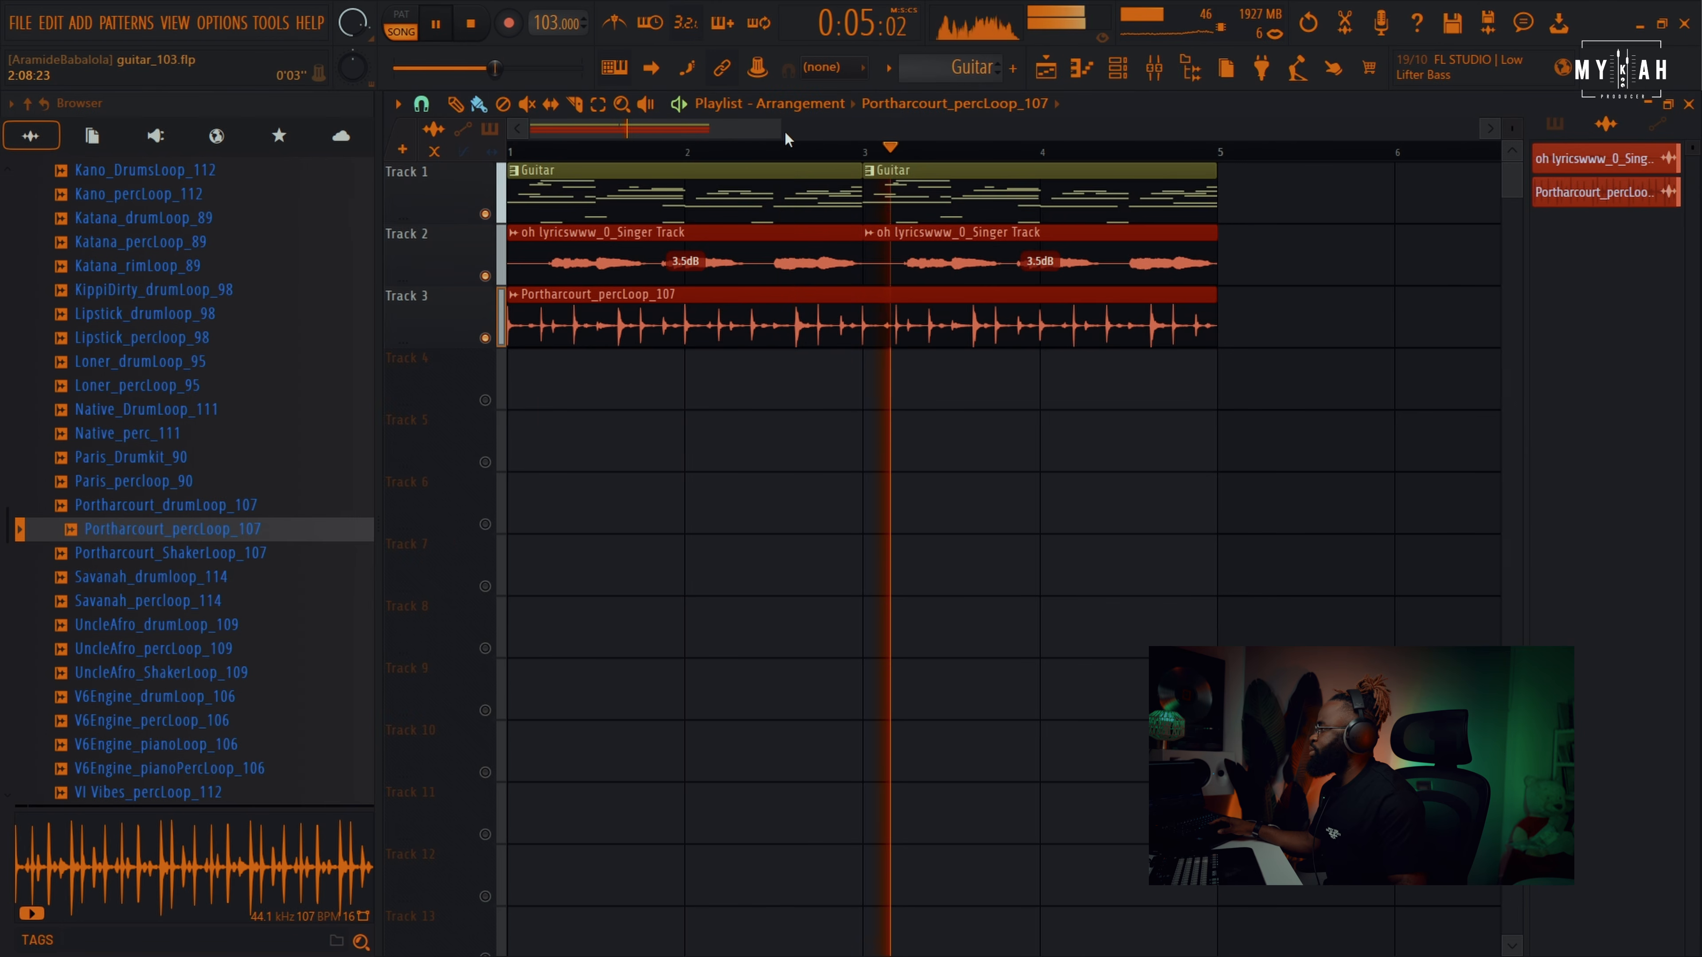
{"action": "key", "text": "space"}
- Stop playback and show the Unsorted channel group containing Kontakt in the channel rack
{"action": "left_click", "coordinate": [1140, 71]}
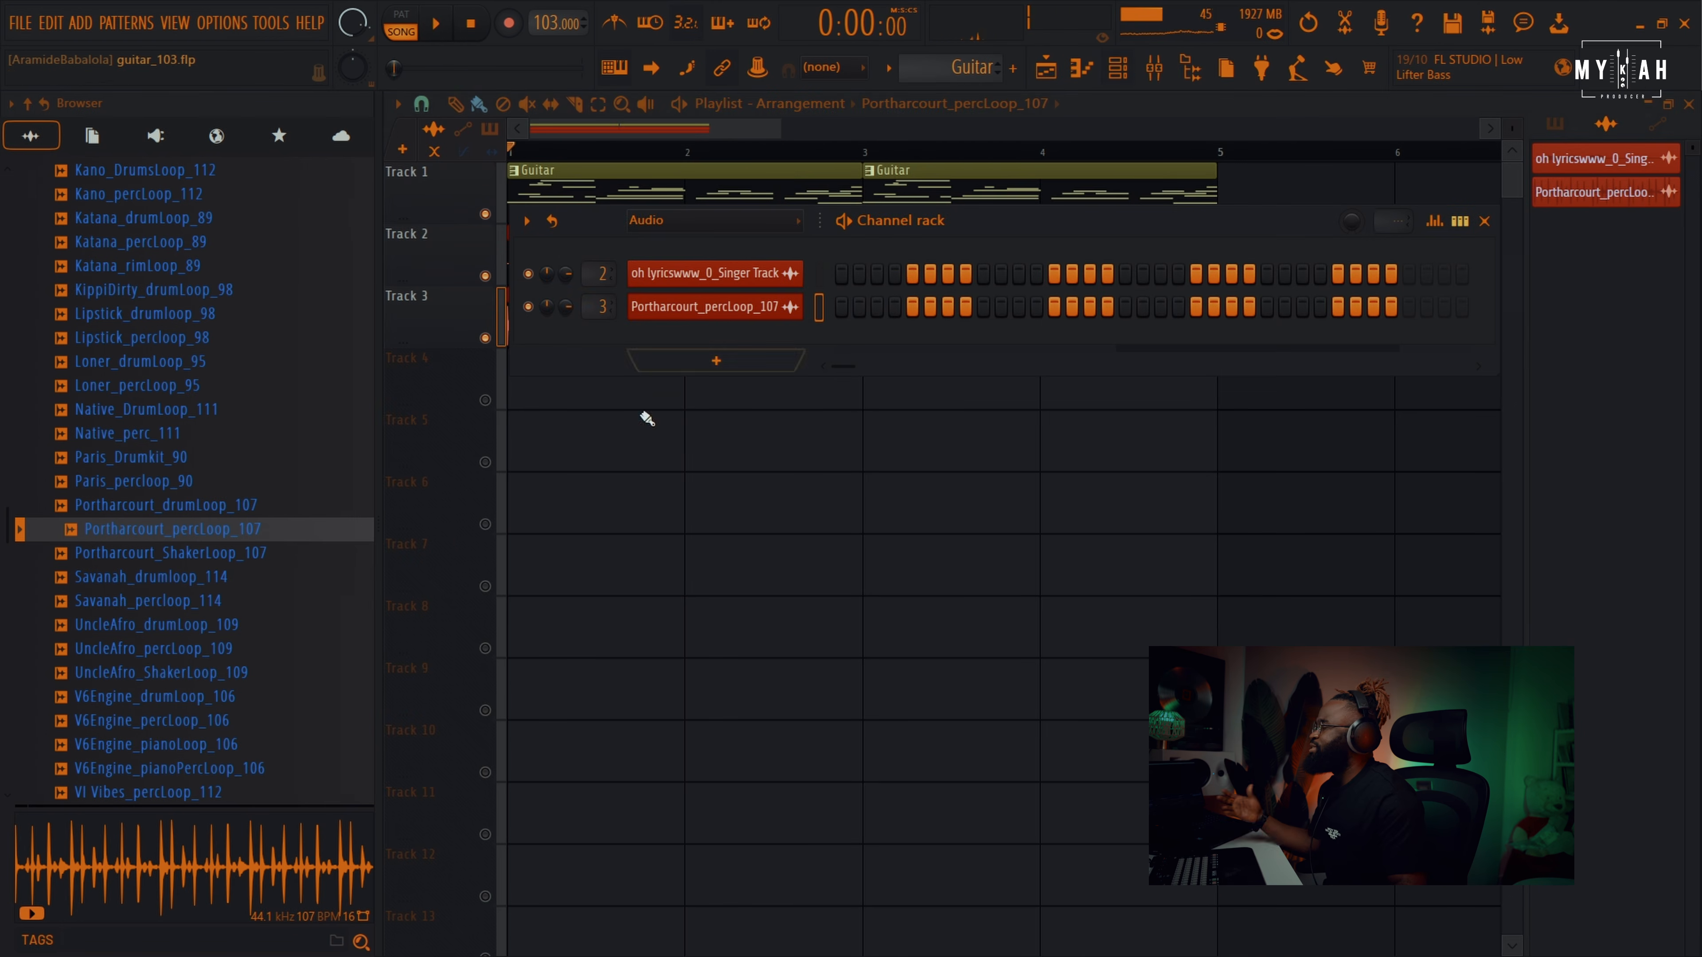
{"action": "left_click", "coordinate": [643, 221]}
{"action": "left_click", "coordinate": [653, 291]}
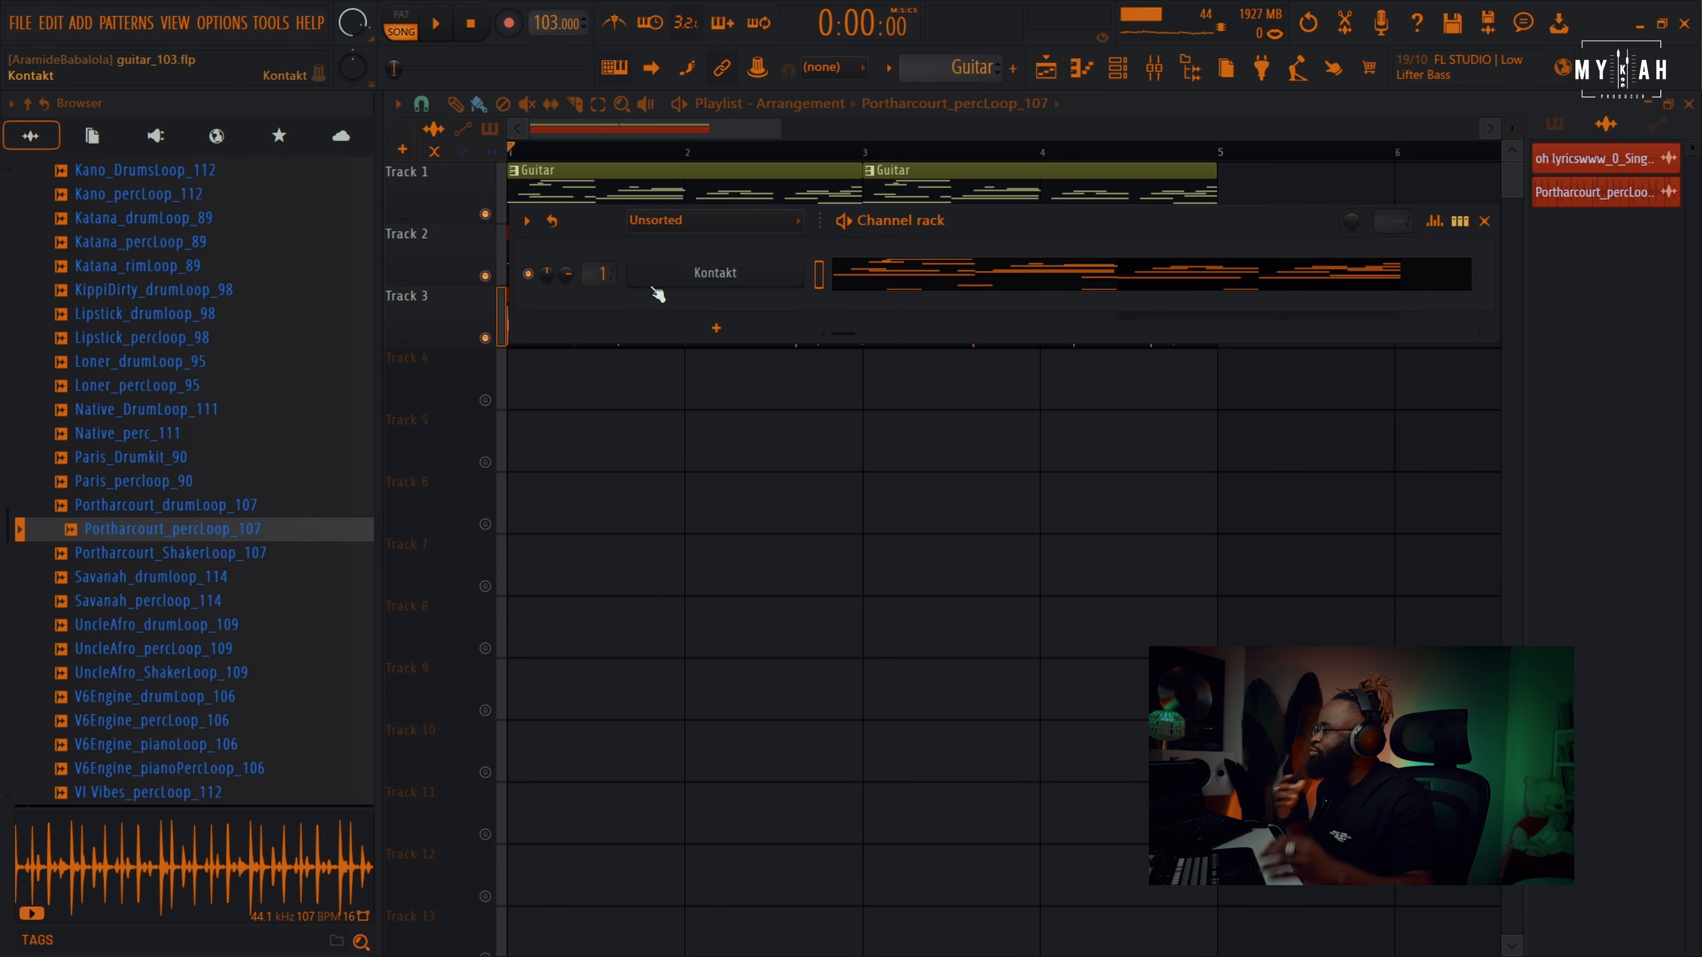
- Find USSP_kick_03 in the OneShots sample folder and load it as the channel for a kick pattern
{"action": "scroll", "coordinate": [288, 610], "scroll_direction": "down", "scroll_amount": 6}
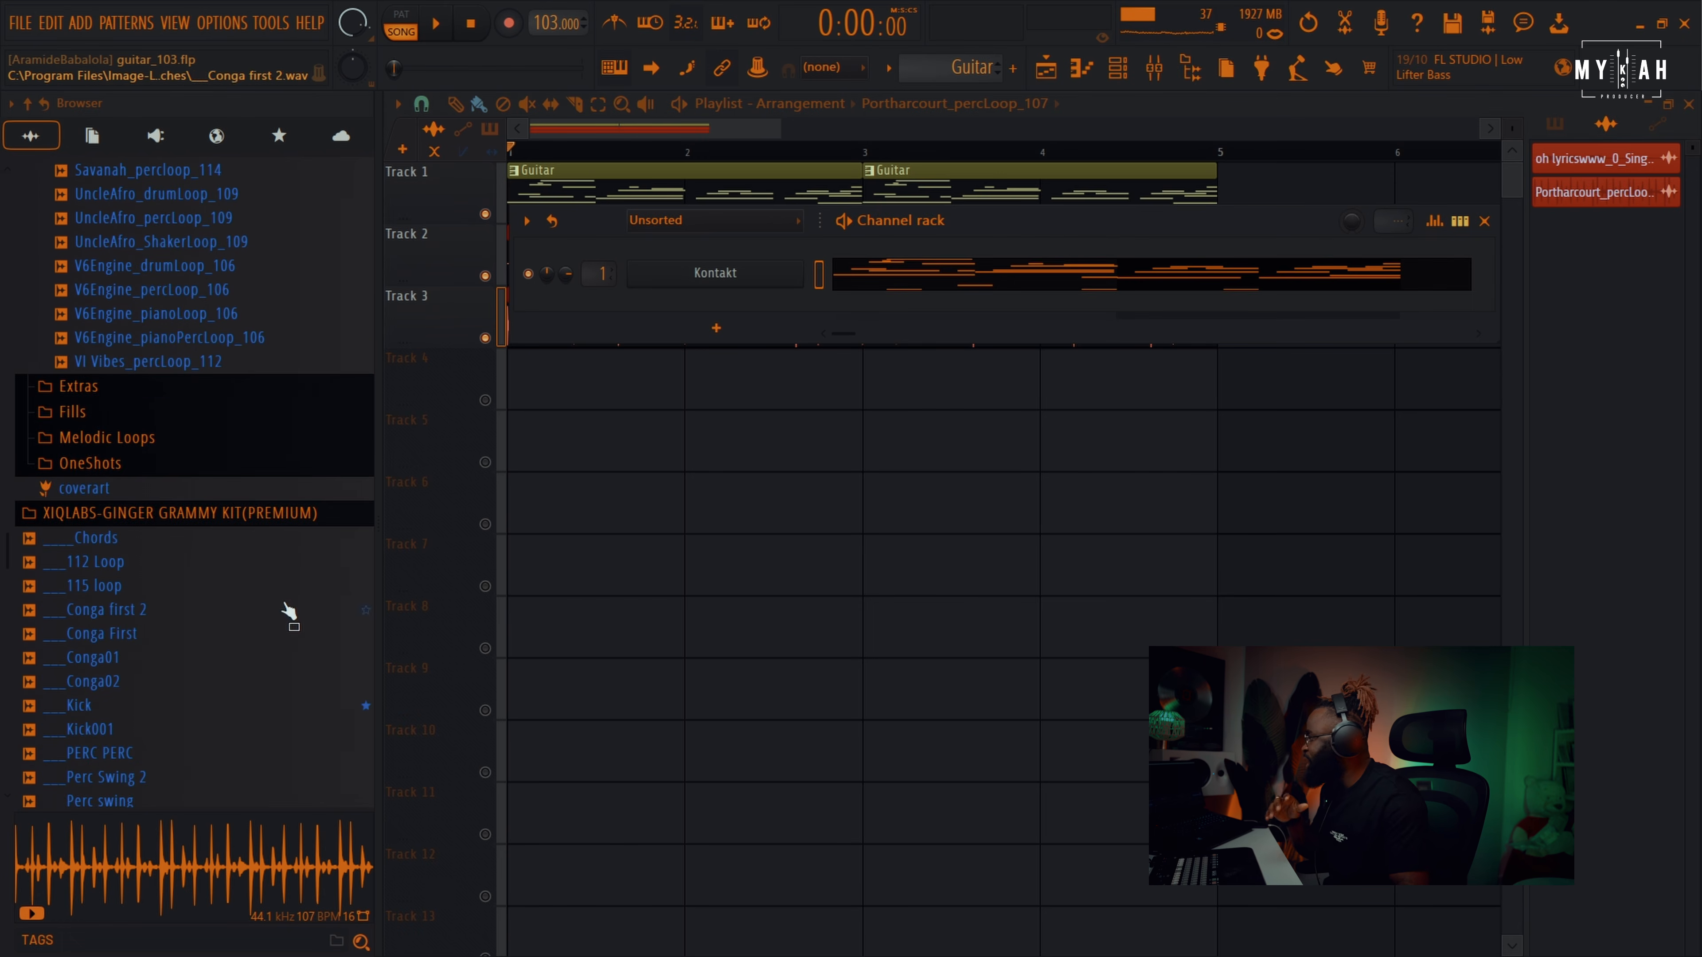
{"action": "left_click", "coordinate": [97, 464]}
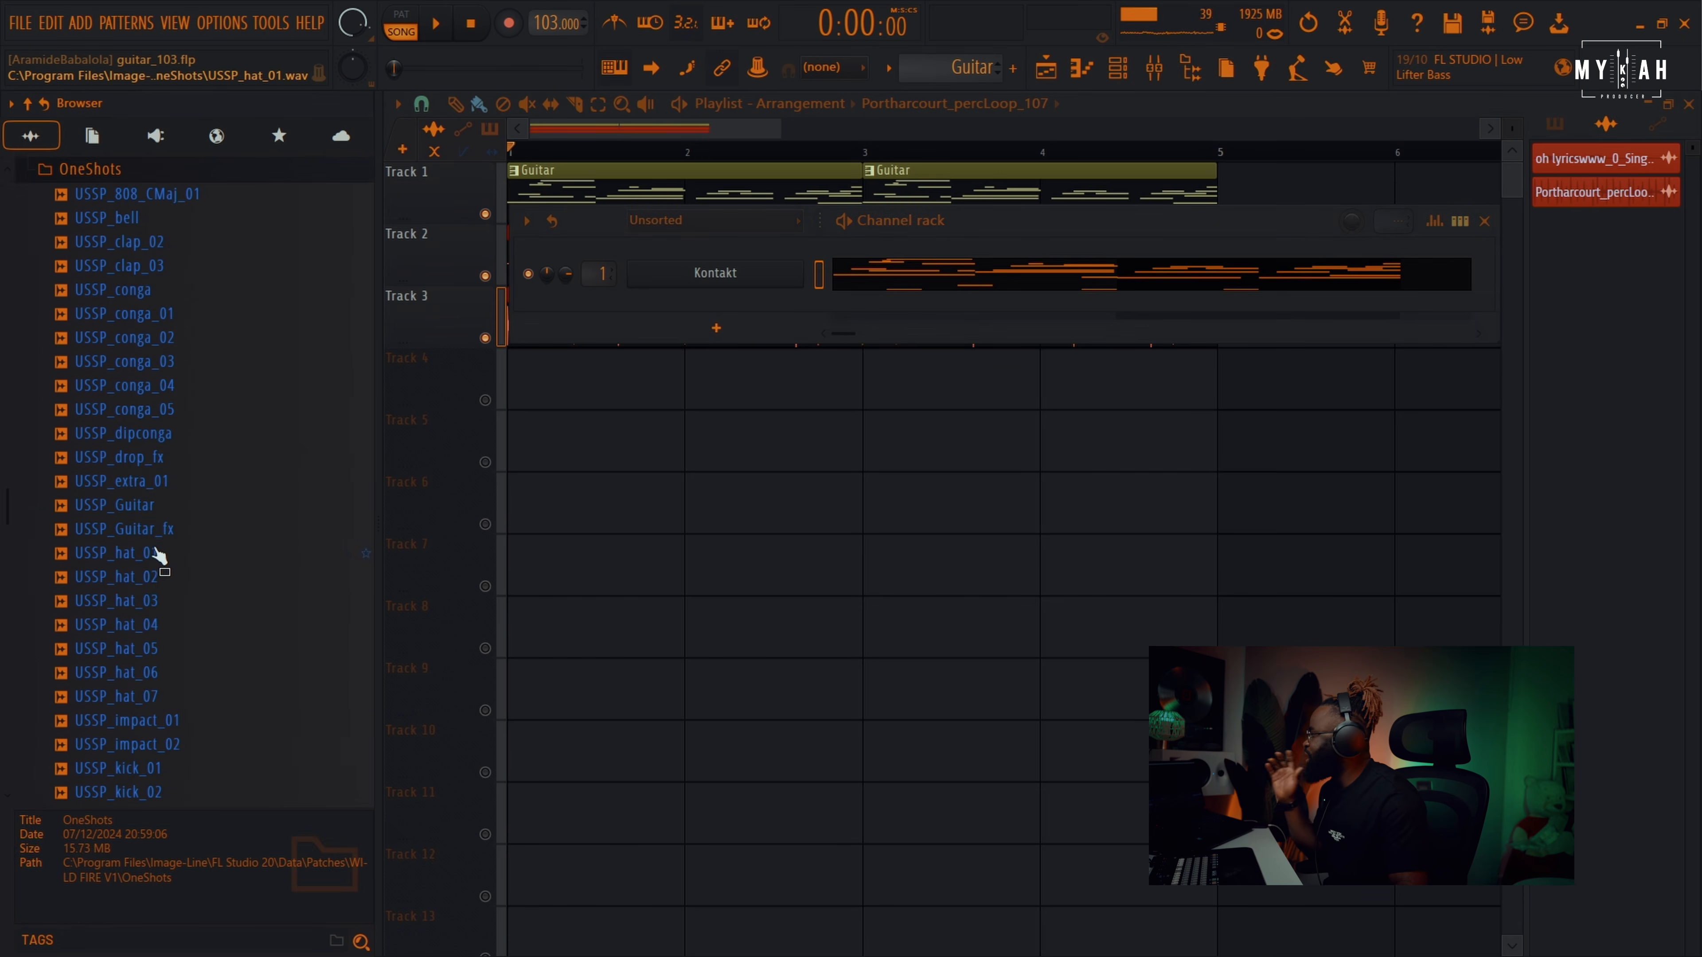
{"action": "scroll", "coordinate": [149, 627], "scroll_direction": "down", "scroll_amount": 4}
{"action": "left_click", "coordinate": [149, 626]}
{"action": "left_click", "coordinate": [147, 650]}
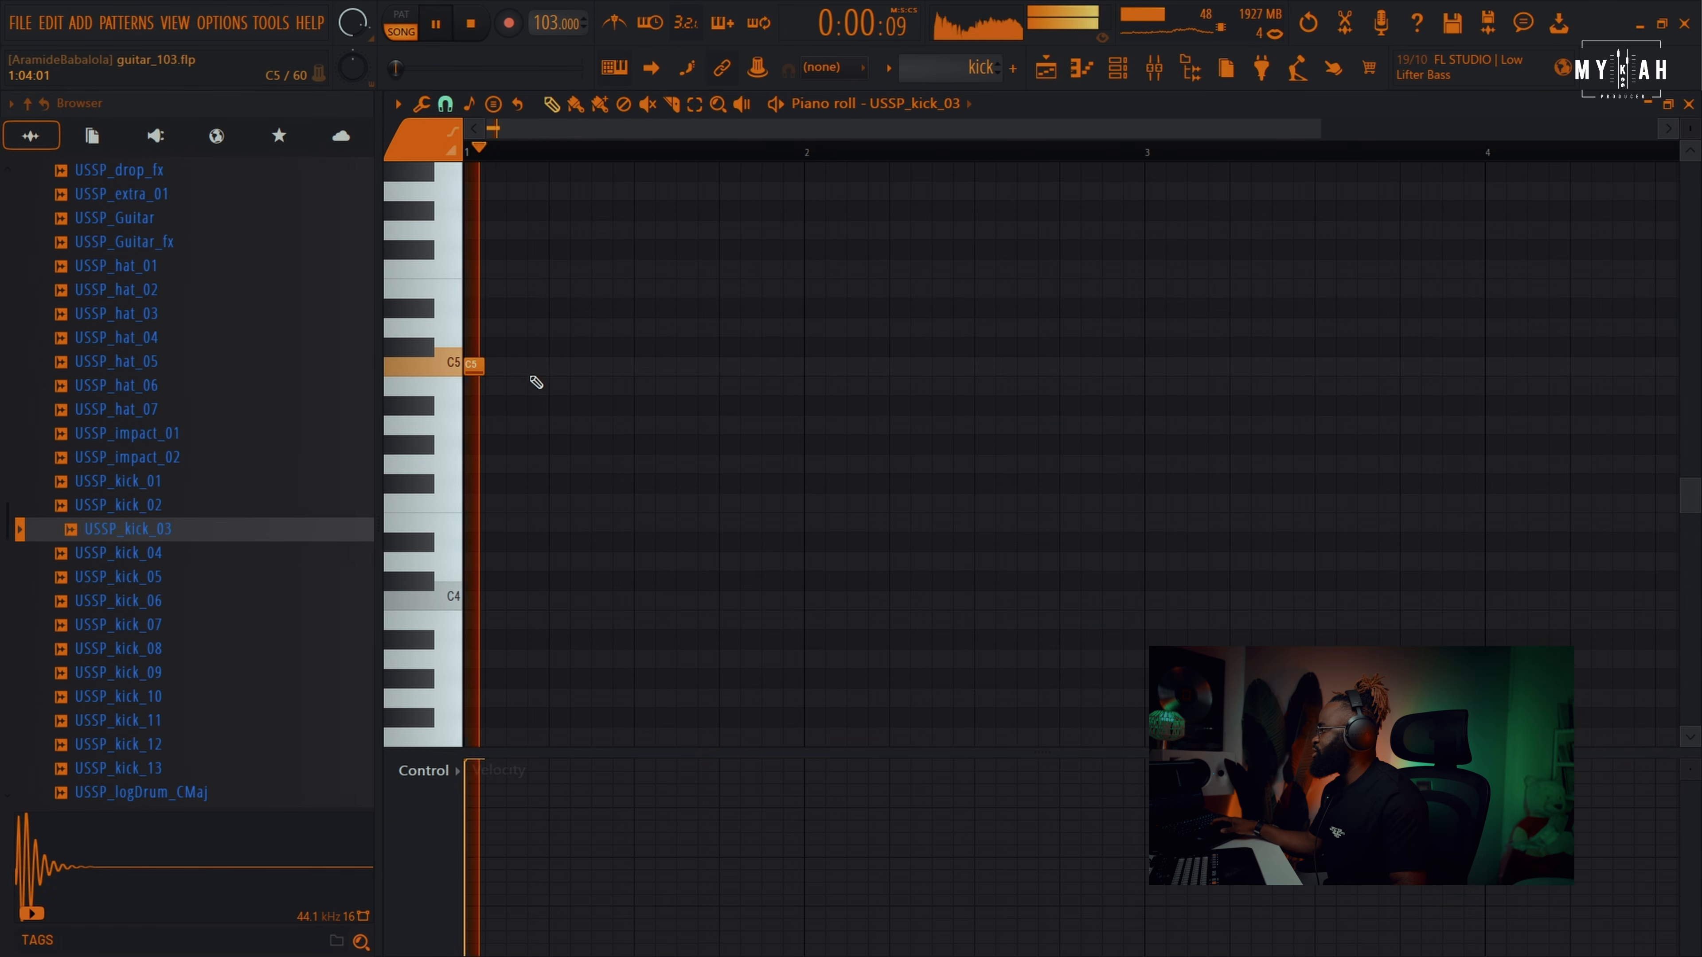
- Draw C5 kick notes on the remaining beats of bars 1 and 2, plus an extra off-beat hit after bar 2's last beat
{"action": "left_click", "coordinate": [559, 366]}
{"action": "left_click", "coordinate": [644, 366]}
{"action": "left_click", "coordinate": [730, 367]}
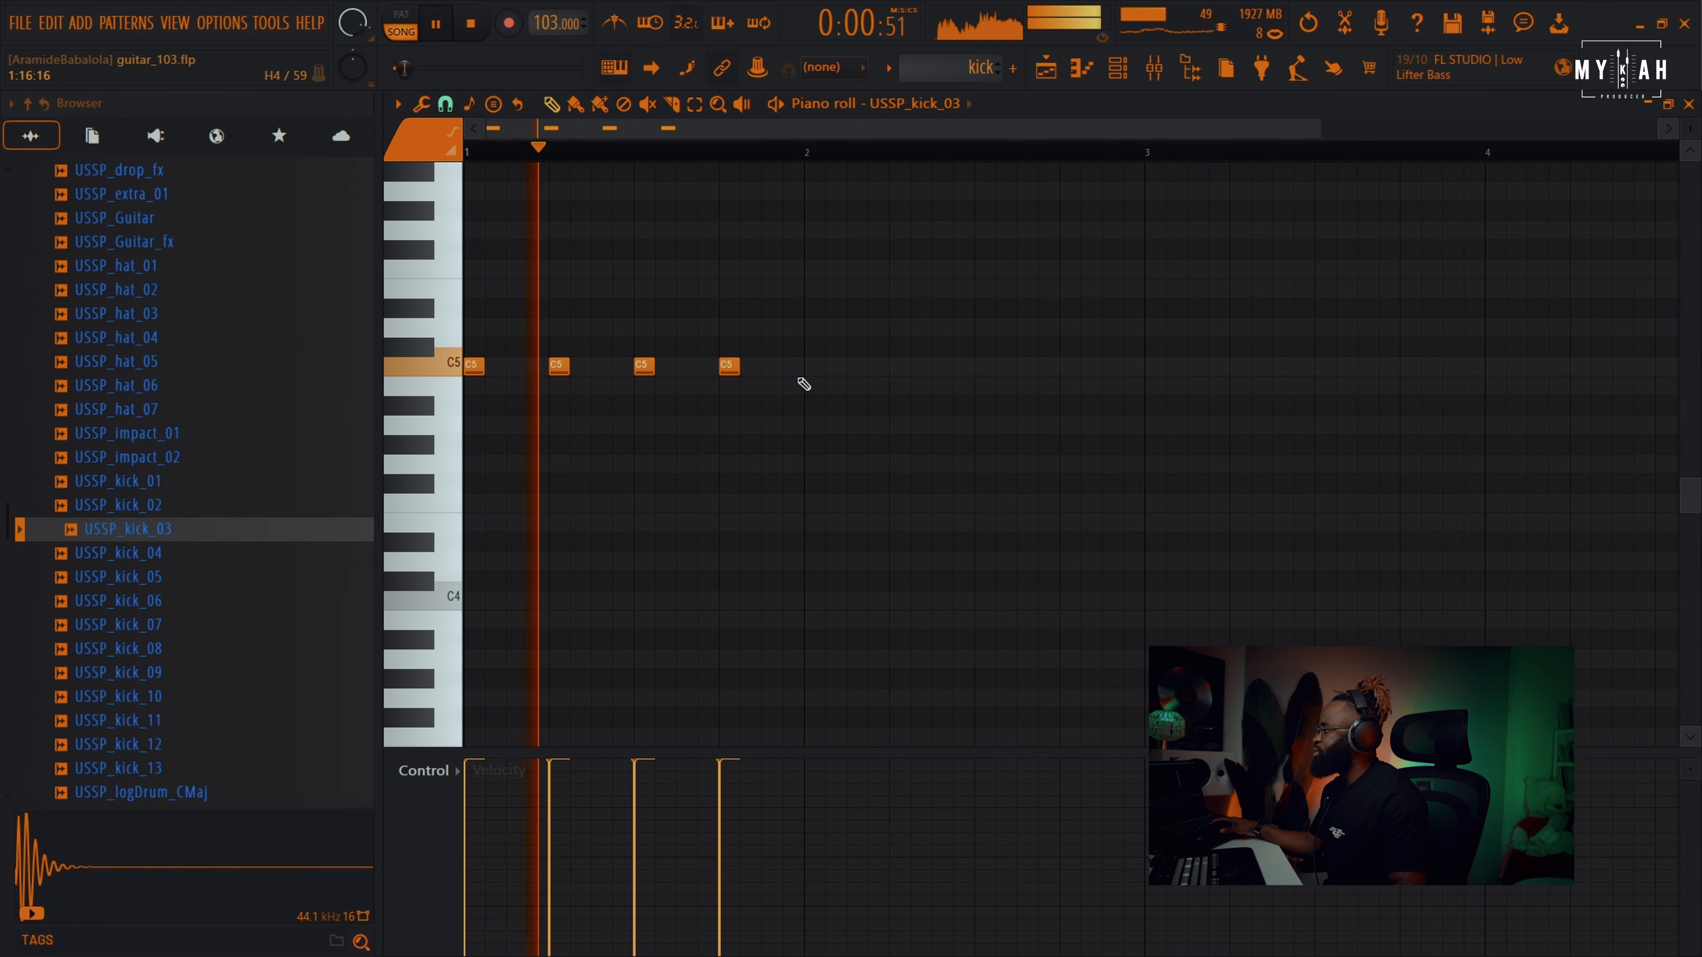
{"action": "left_click", "coordinate": [814, 366]}
{"action": "left_click", "coordinate": [898, 366]}
{"action": "left_click", "coordinate": [983, 366]}
{"action": "left_click", "coordinate": [1062, 366]}
{"action": "left_click", "coordinate": [1109, 366]}
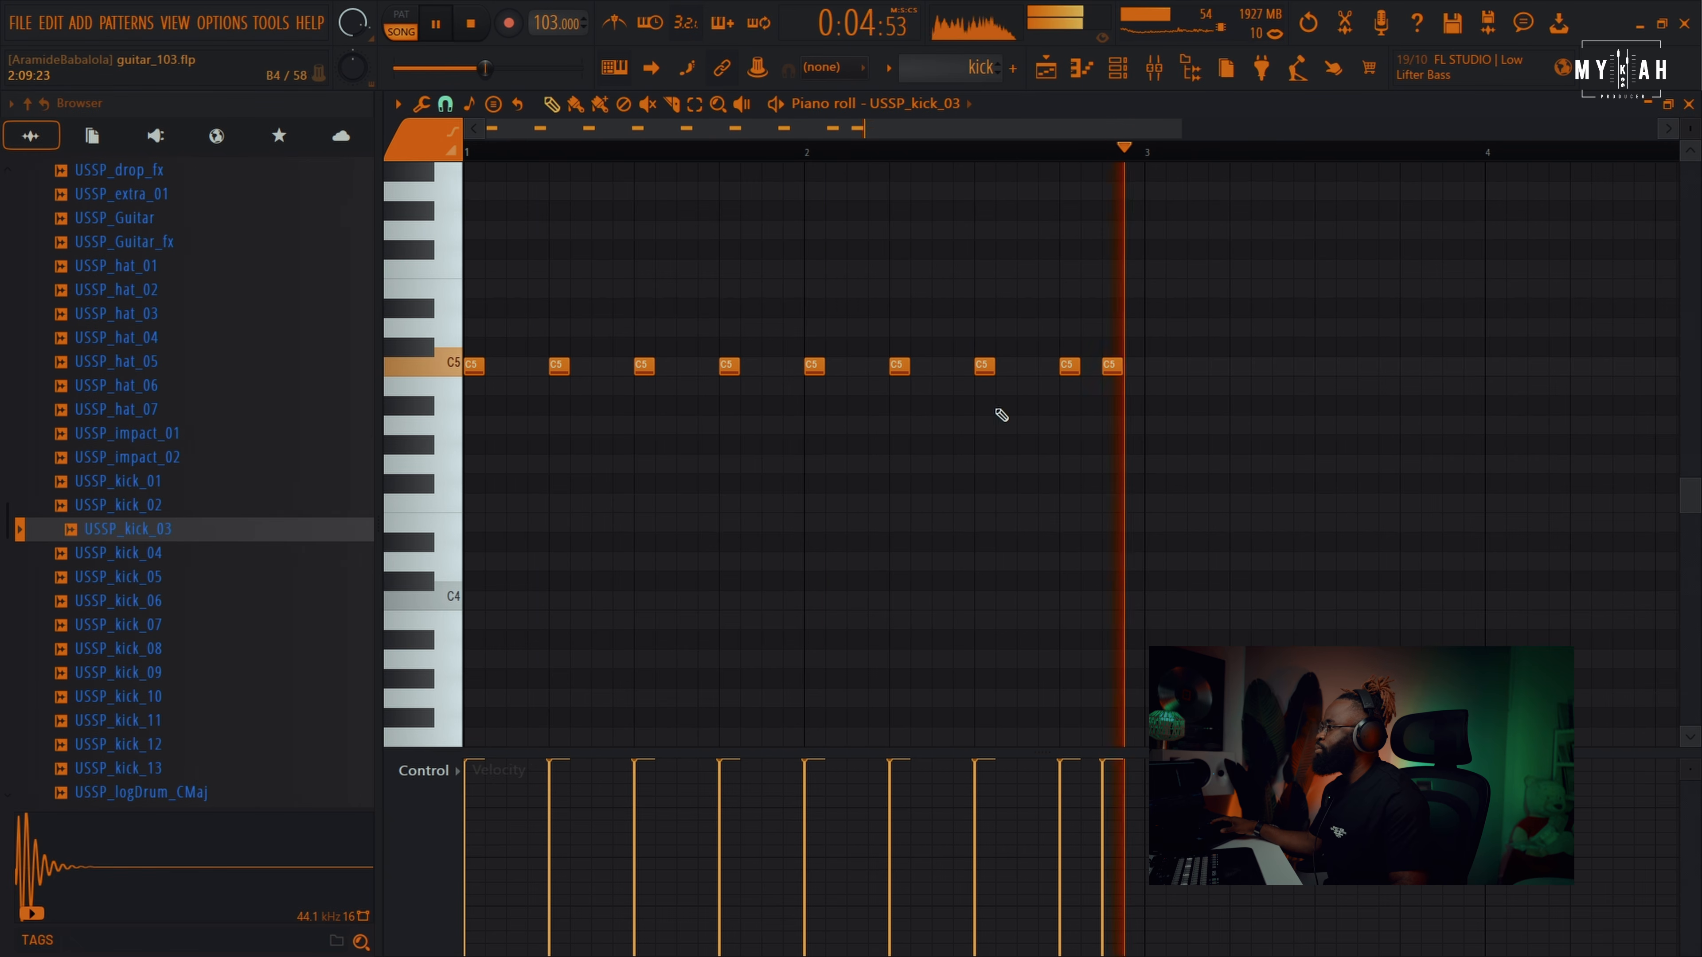
- Create a conga pattern with USSP_conga_01, placing slightly softer C5 notes on step 7 of bars 1 and 2
{"action": "key", "text": "space"}
{"action": "key", "text": "KP_Add"}
{"action": "key", "text": "space"}
{"action": "left_click", "coordinate": [598, 365]}
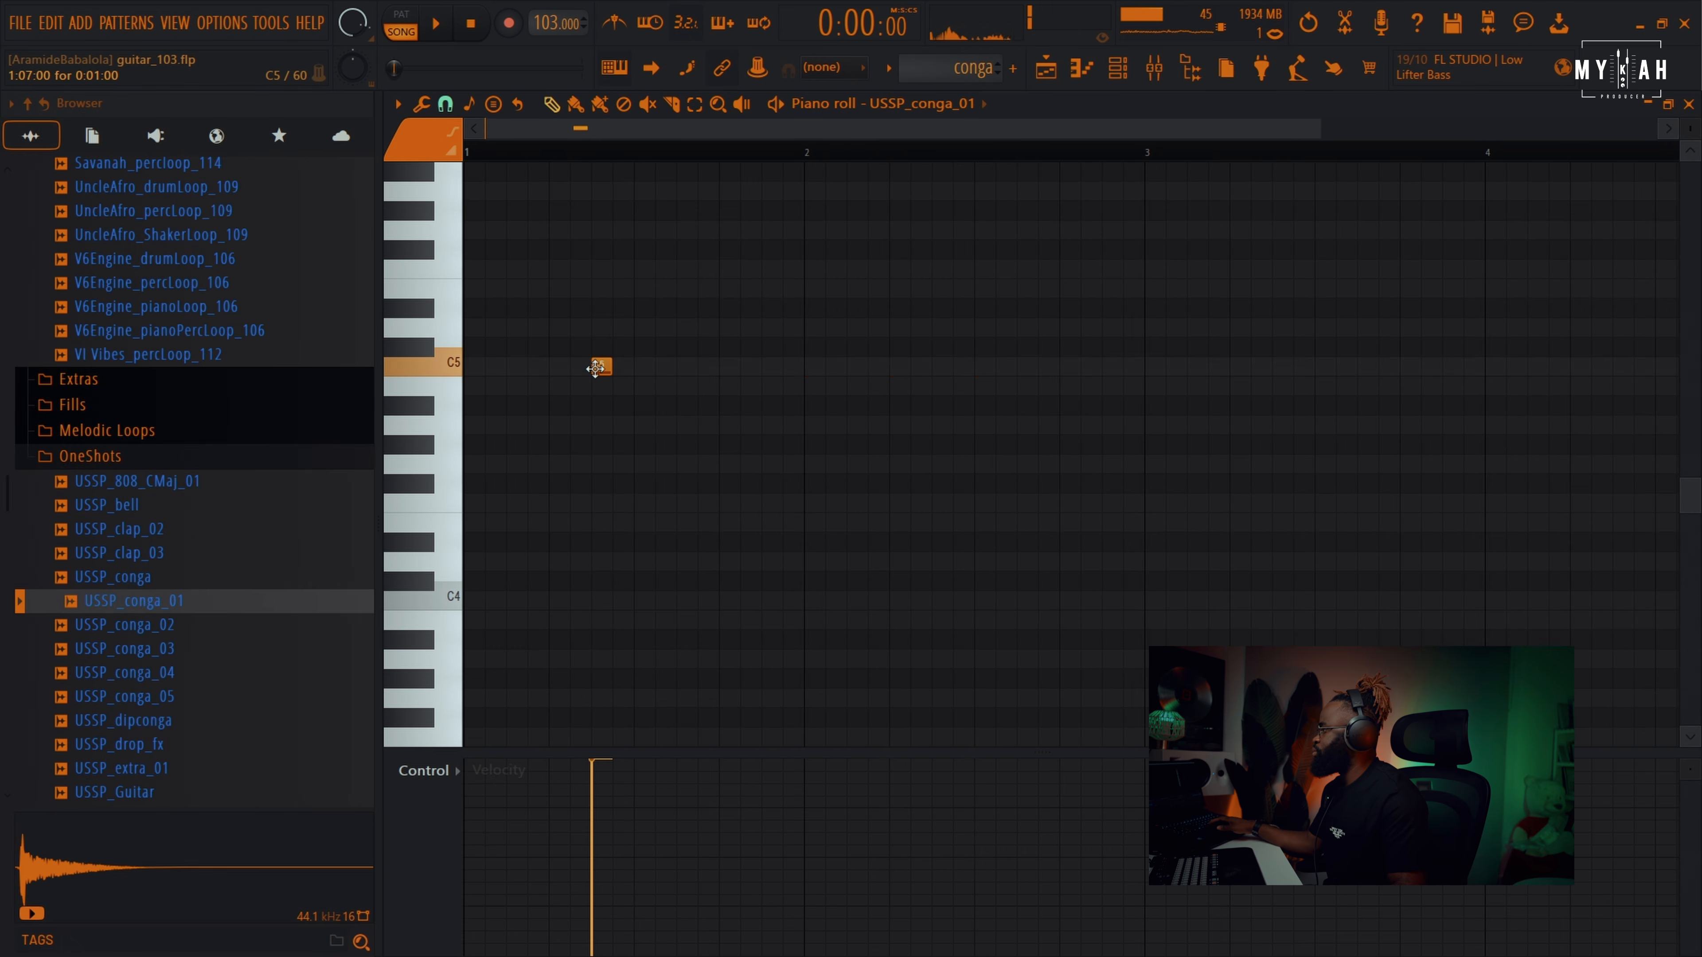
{"action": "left_click", "coordinate": [592, 779]}
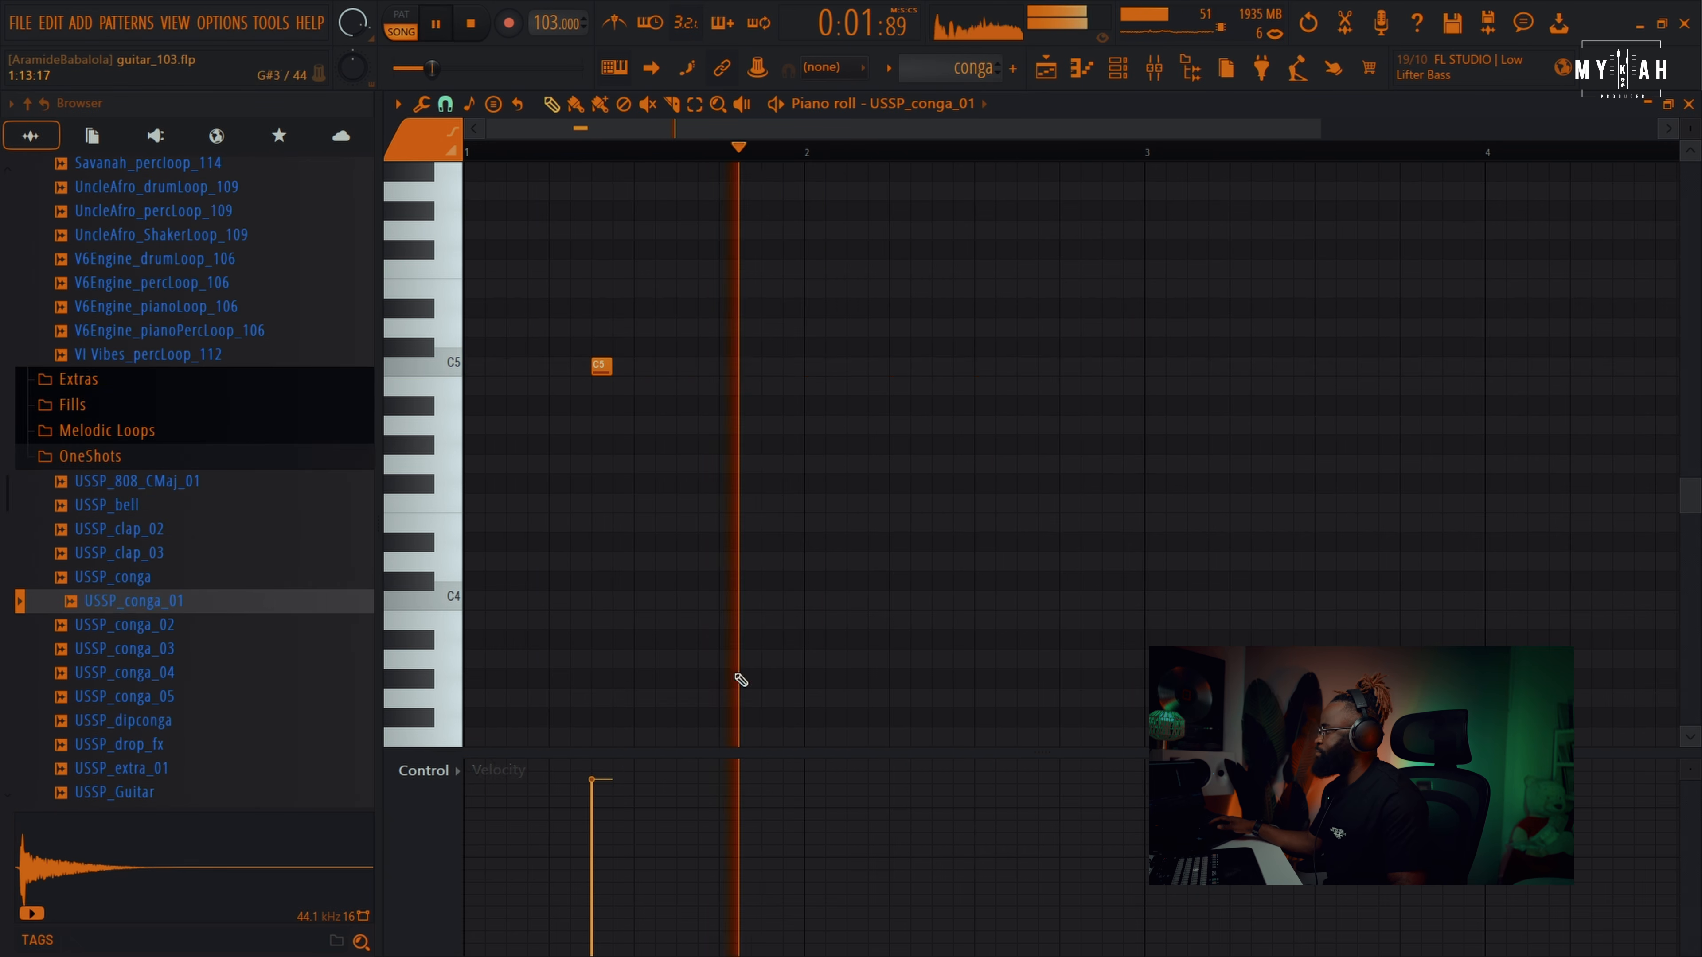
{"action": "left_click_drag", "start_coordinate": [918, 367], "coordinate": [940, 367]}
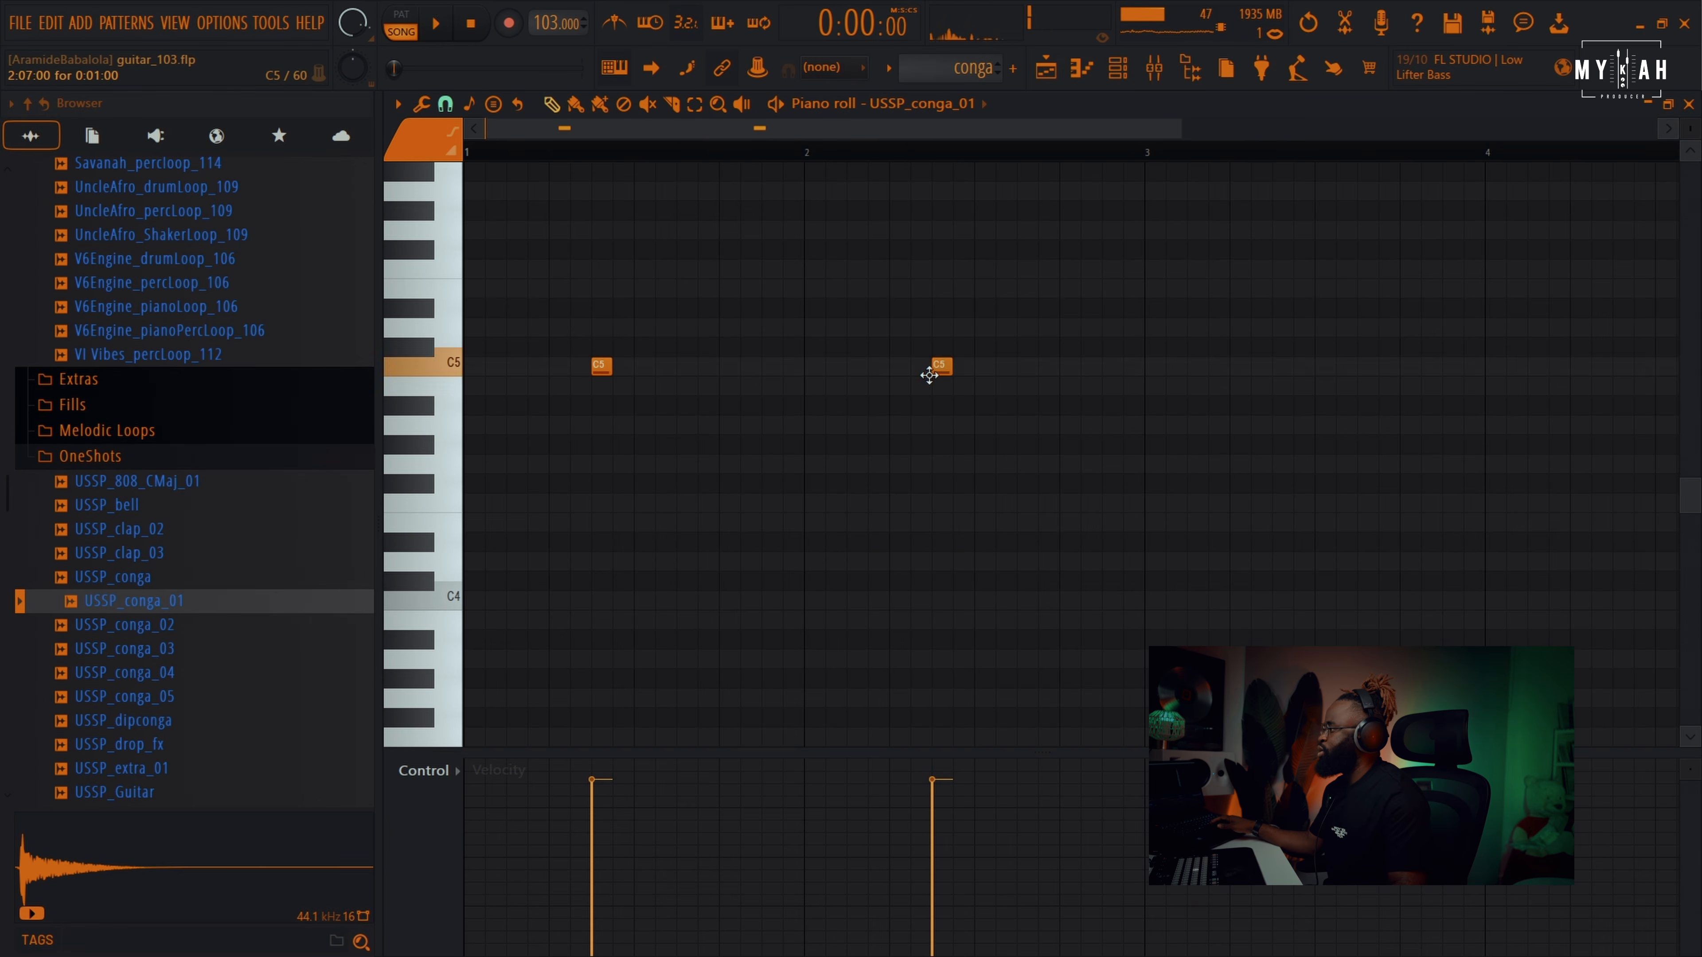
- Place another conga pattern clip on Track 5 at bar 3 and listen to the arrangement
{"action": "left_click", "coordinate": [1046, 67]}
{"action": "left_click", "coordinate": [878, 469]}
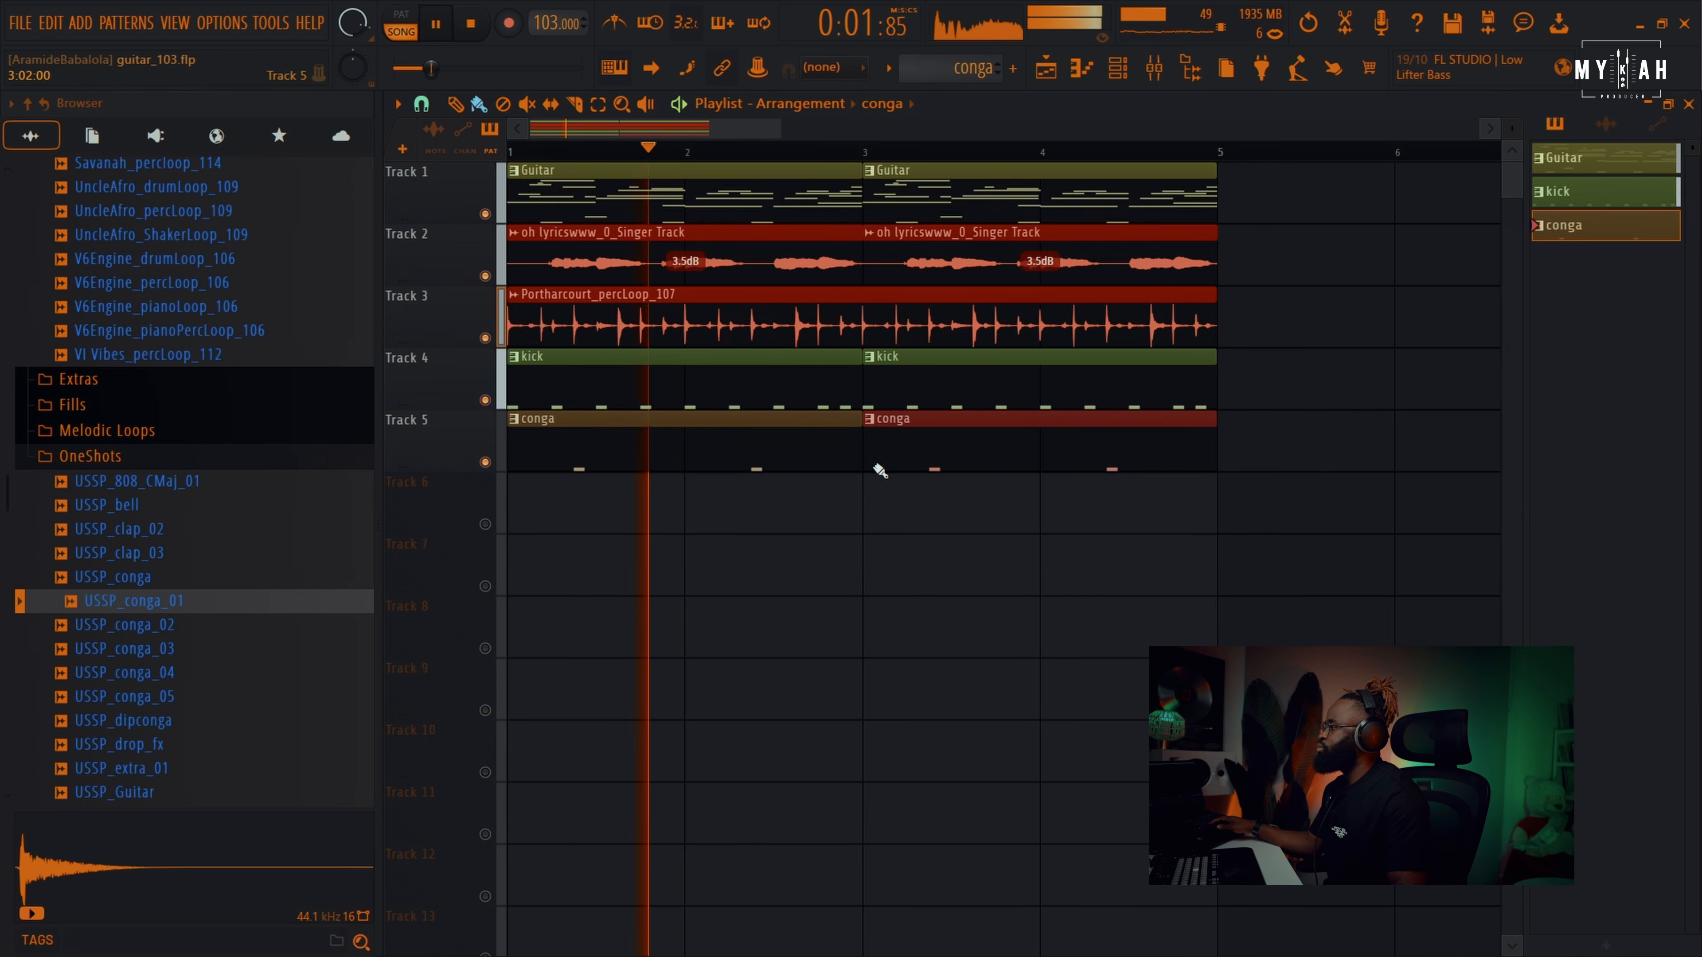
{"action": "key", "text": "F6"}
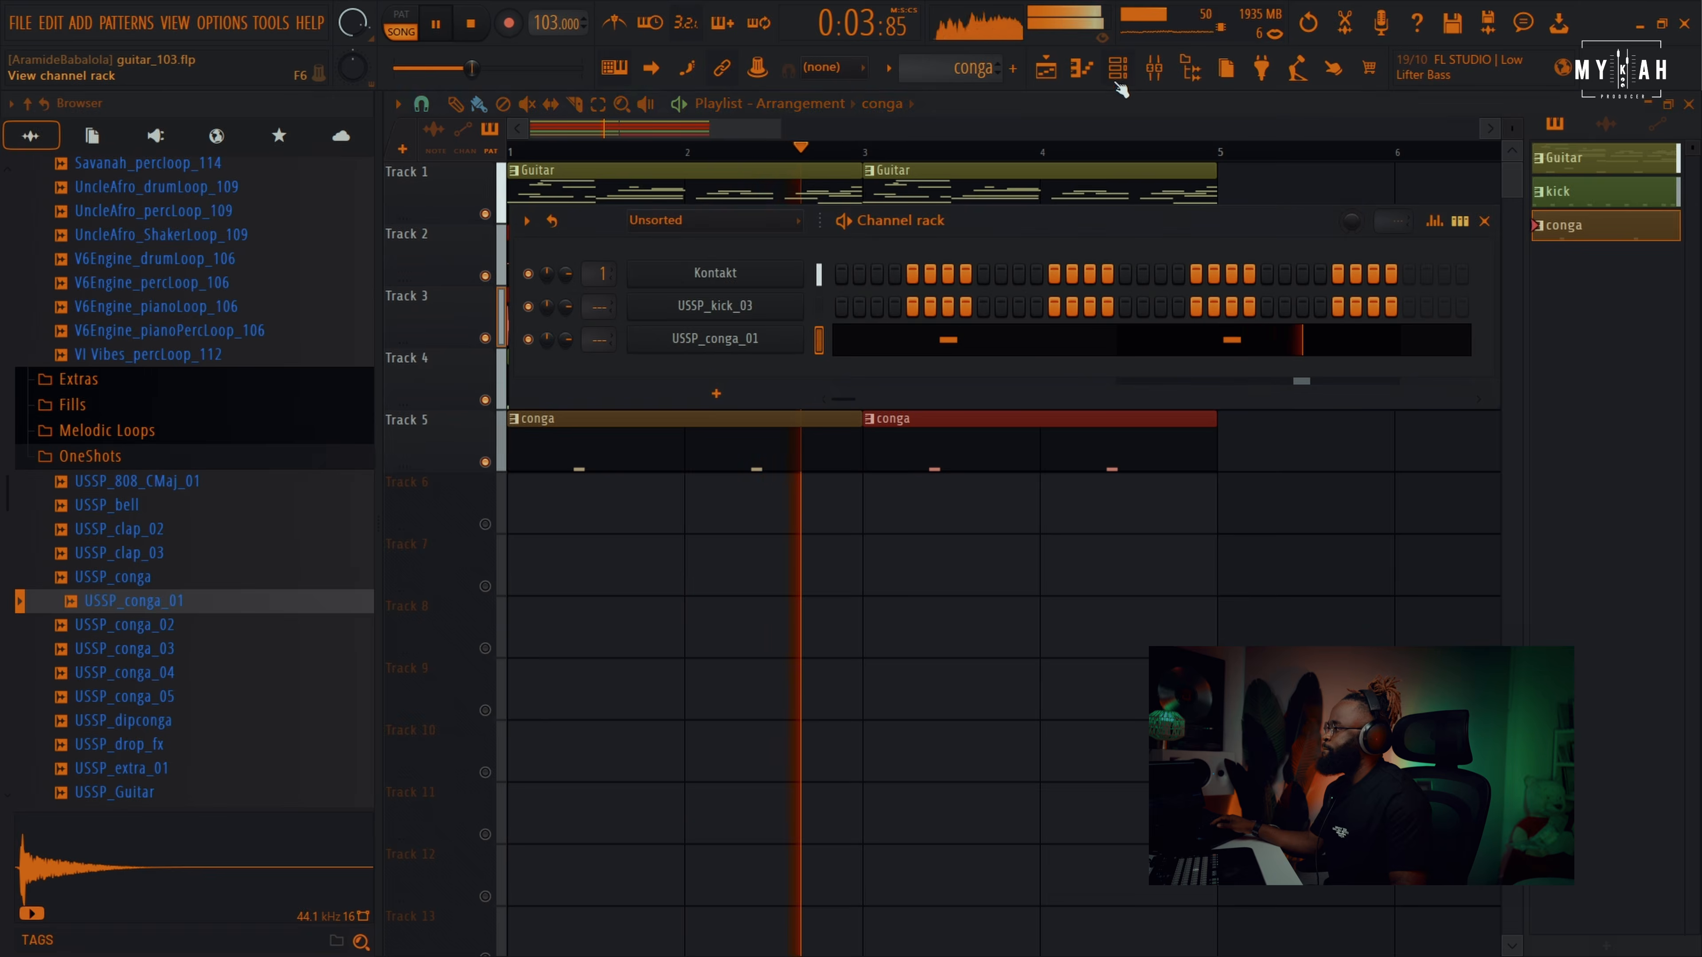
{"action": "left_click", "coordinate": [746, 107]}
{"action": "key", "text": "space"}
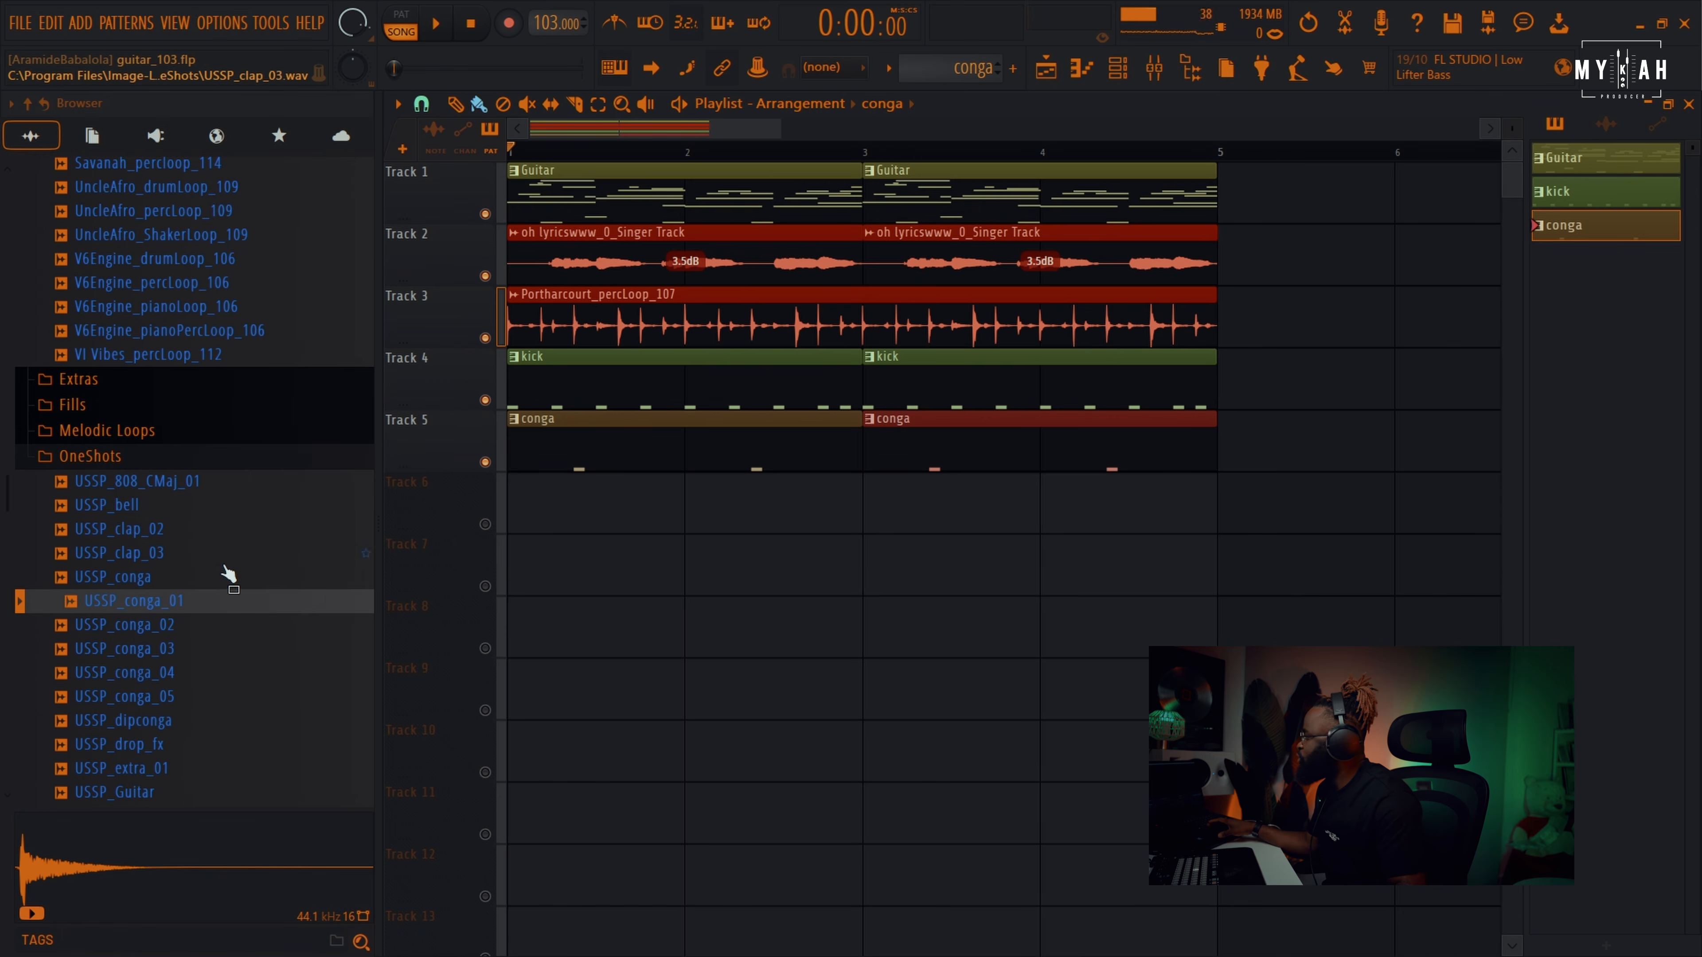
- Add SubBoomBass2 as a new instrument channel in the channel rack
{"action": "scroll", "coordinate": [201, 590], "scroll_direction": "down", "scroll_amount": 10}
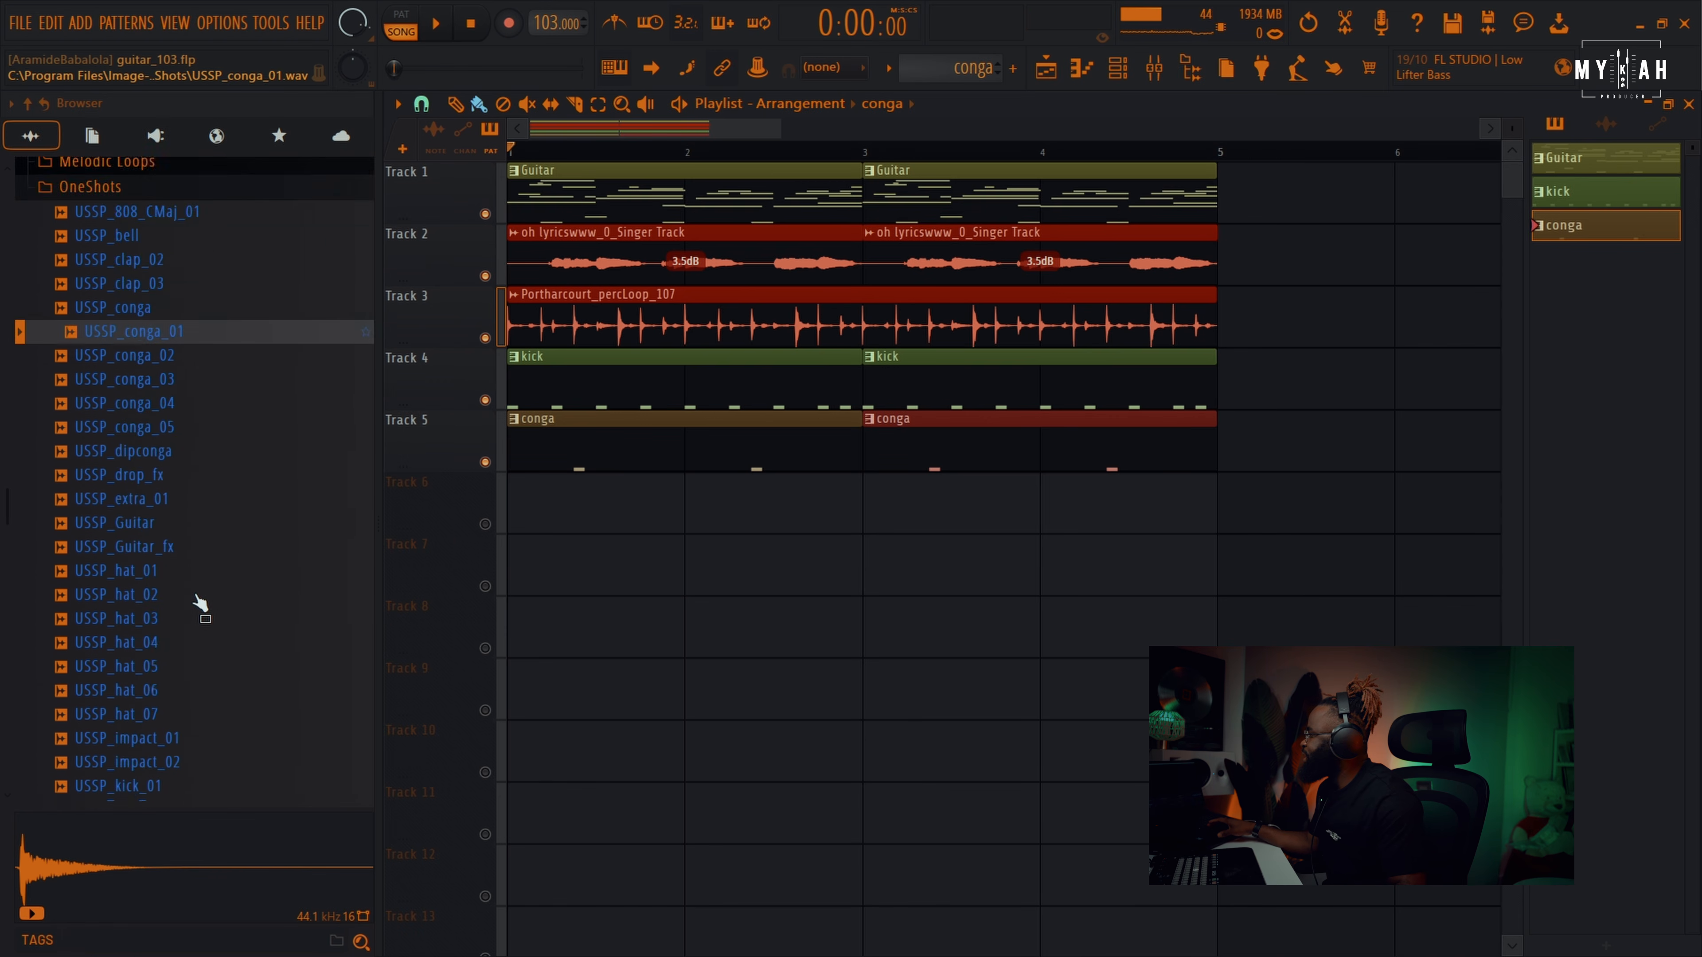
{"action": "left_click", "coordinate": [1125, 76]}
{"action": "left_click", "coordinate": [717, 394]}
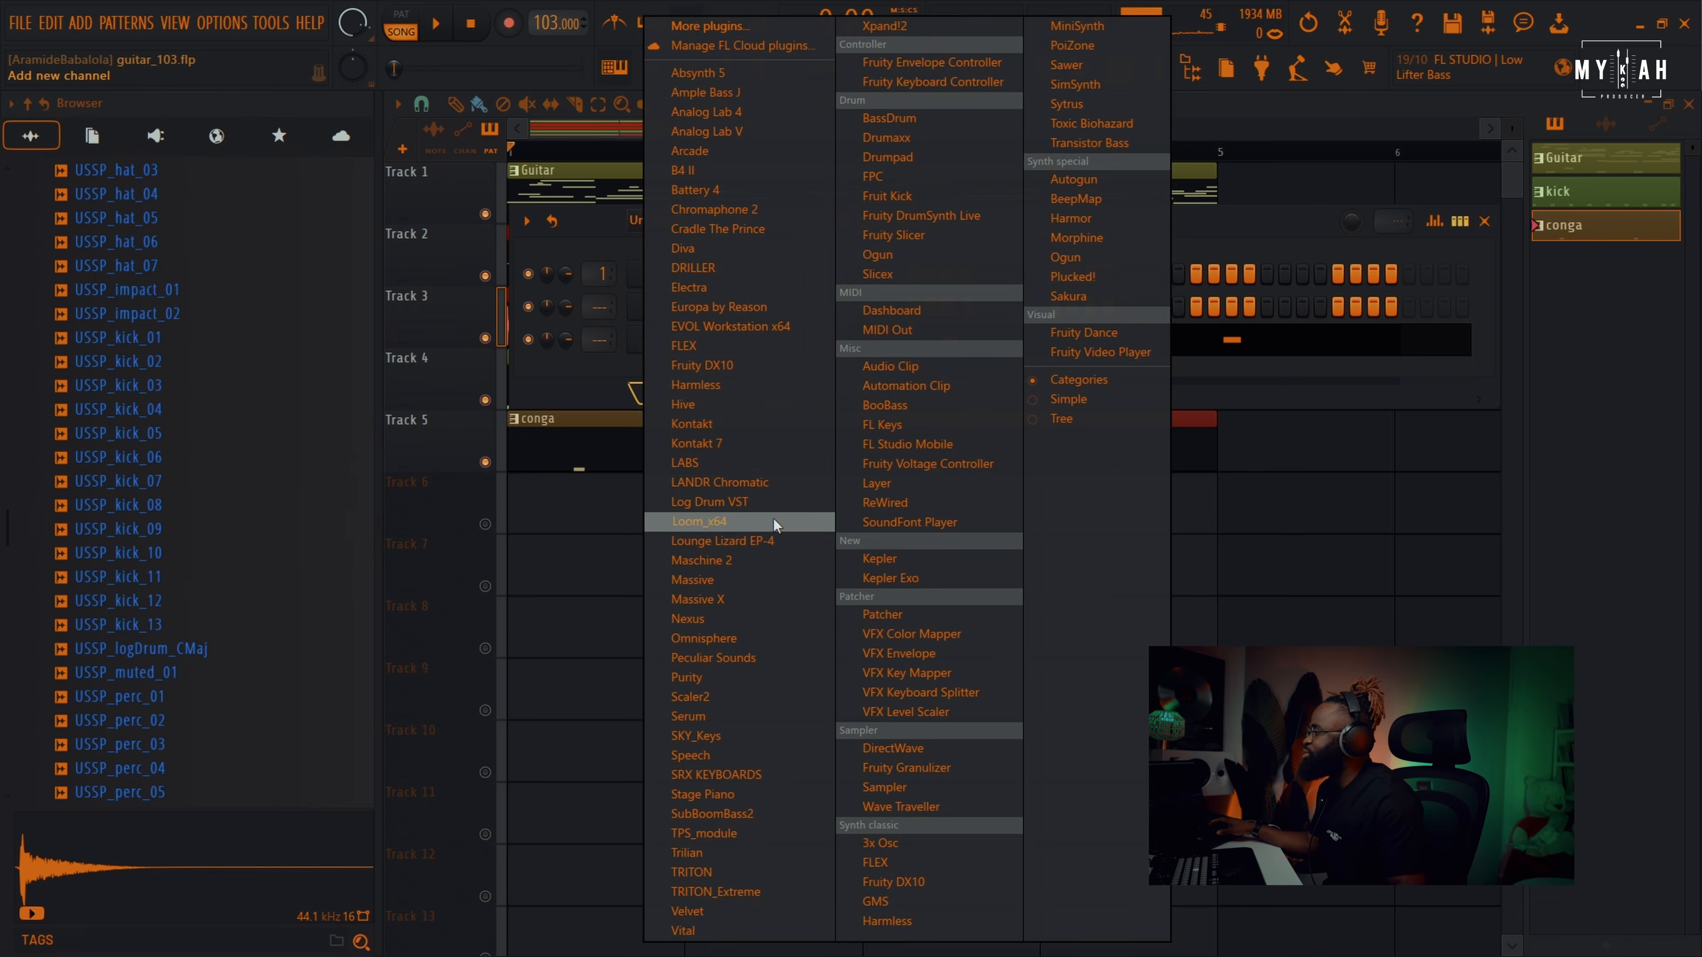
{"action": "left_click", "coordinate": [710, 813]}
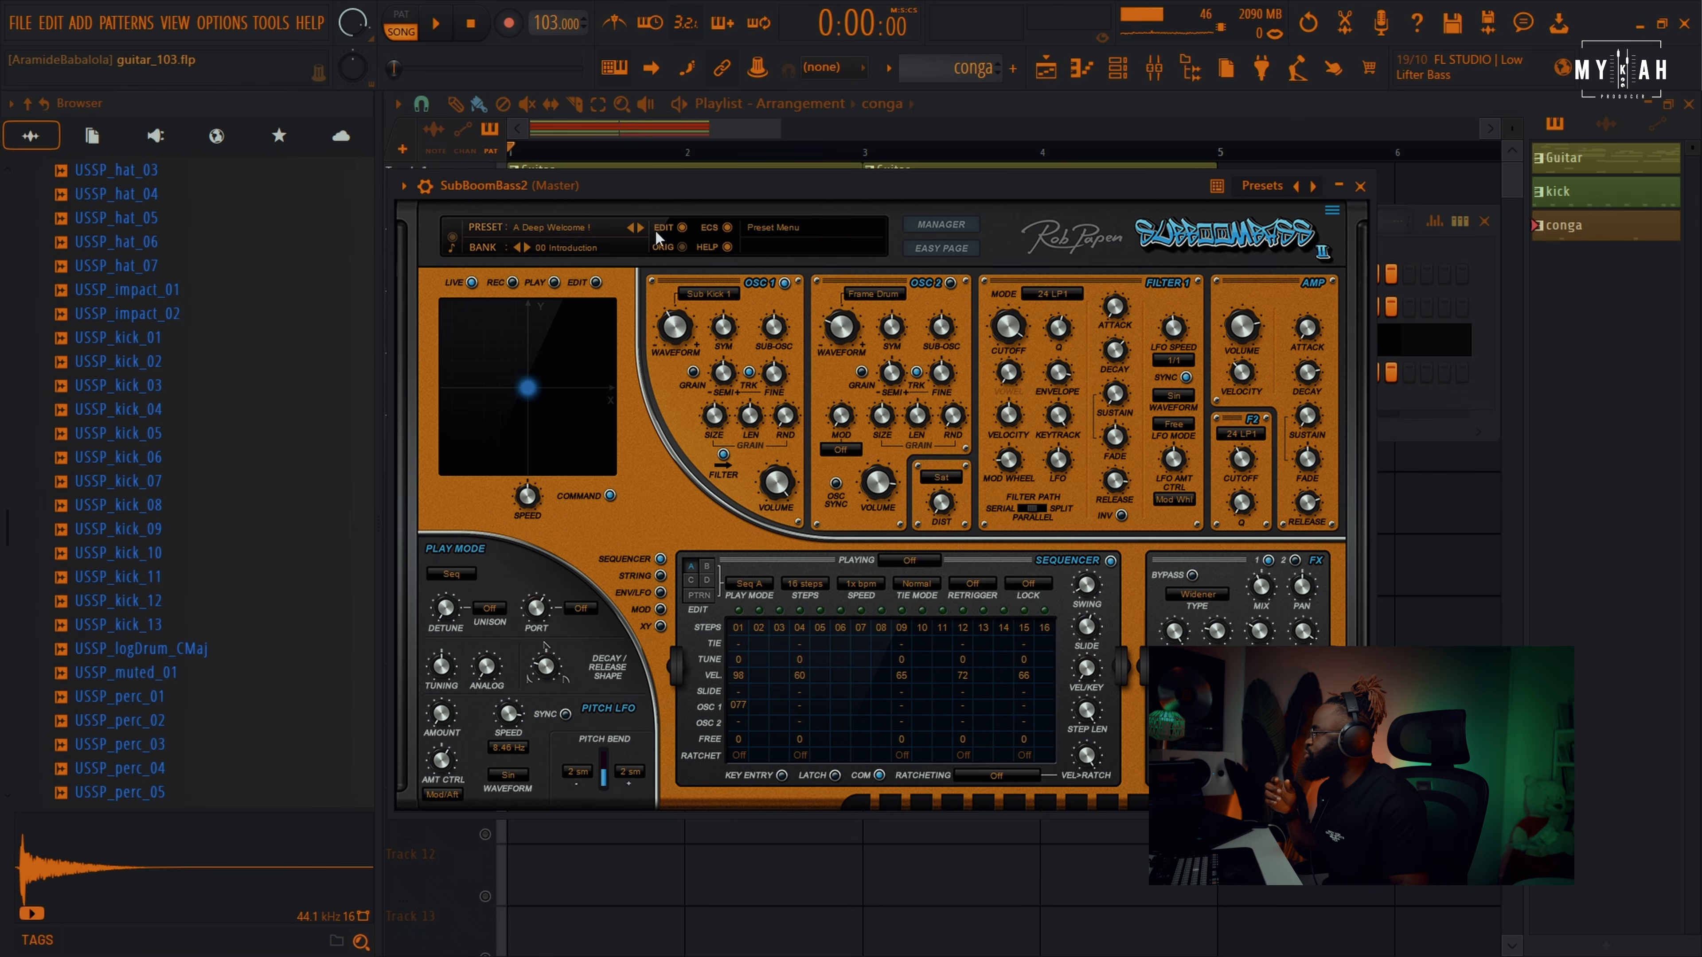
- Open the SubBoomBass2 preset manager and filter the presets by the Sub Bass type using the category search
{"action": "left_click", "coordinate": [924, 228]}
{"action": "left_click", "coordinate": [951, 284]}
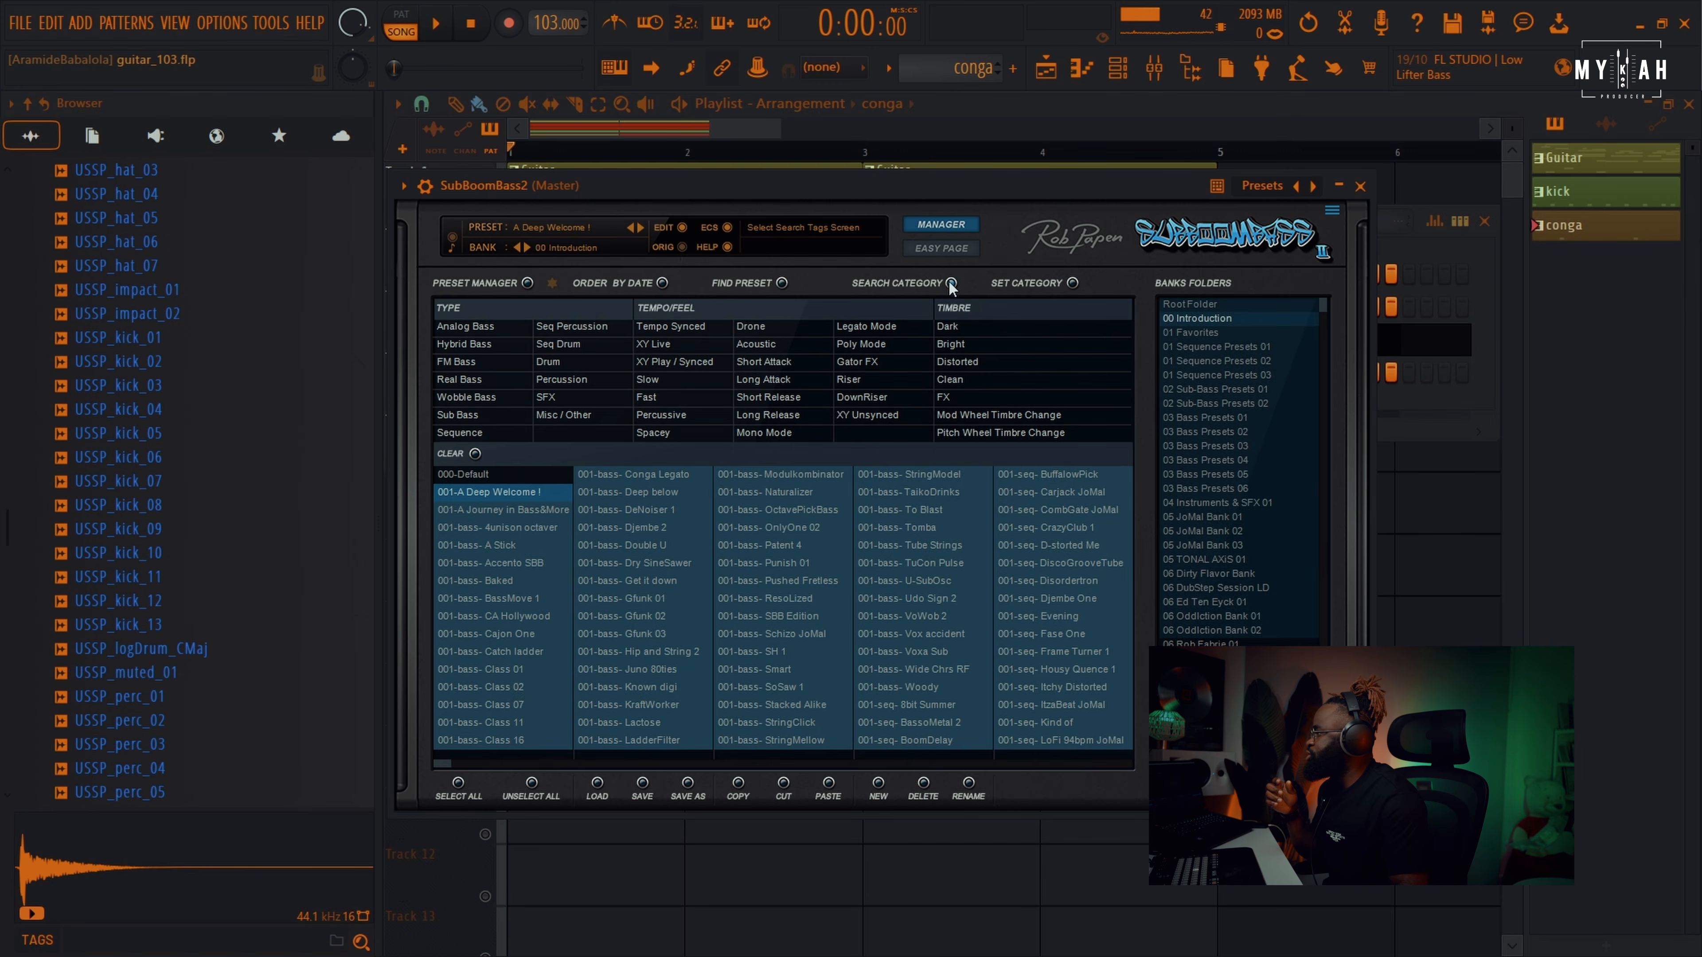
{"action": "left_click", "coordinate": [495, 416]}
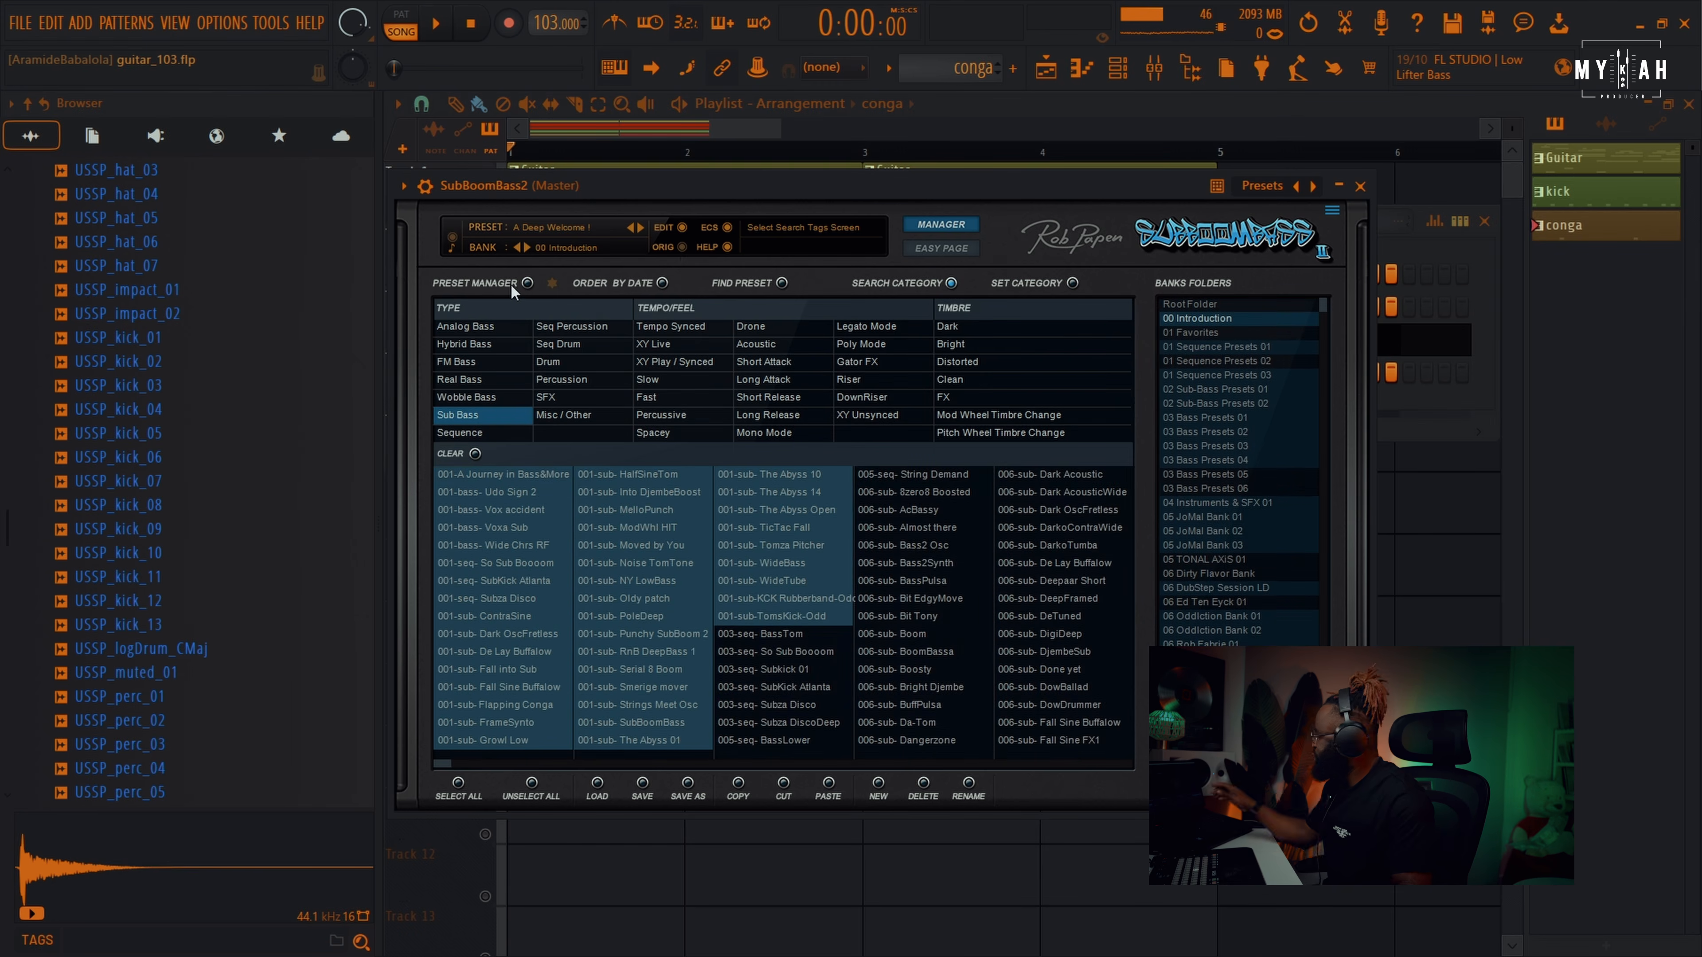
- In the bass pattern, draw one-beat notes D#4 on beat 1 and G#4 on beat 3 of bar 1, checking them in playback
{"action": "key", "text": "F7"}
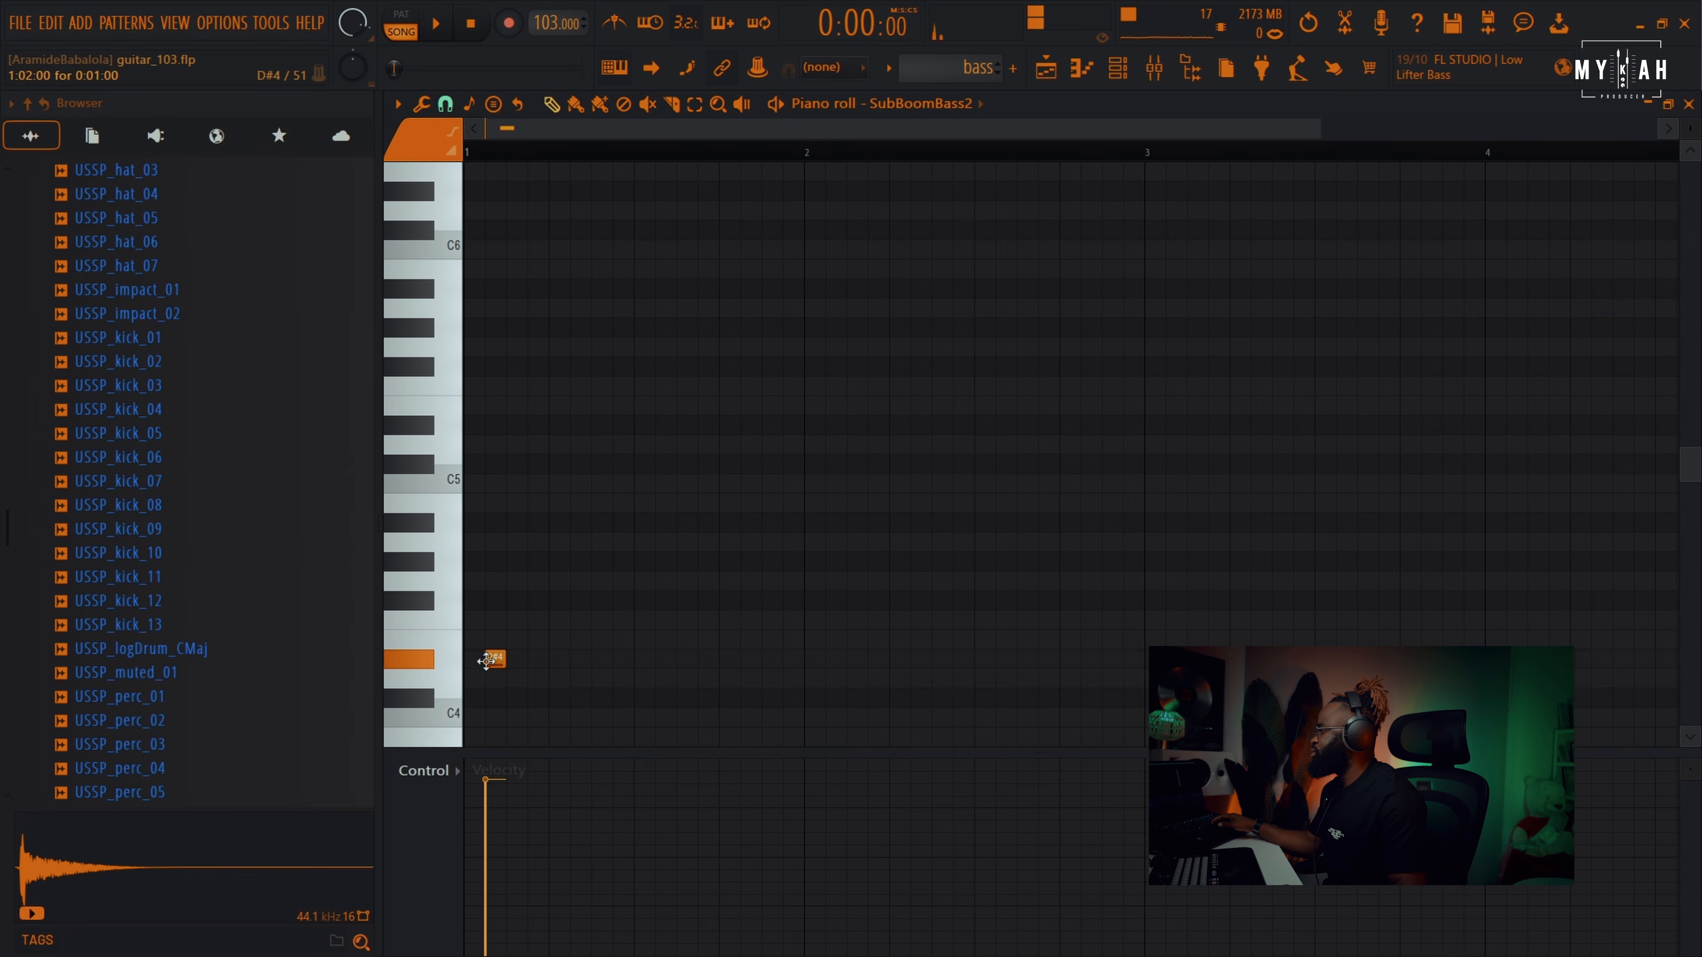
{"action": "key", "text": "space"}
{"action": "left_click", "coordinate": [473, 660]}
{"action": "left_click_drag", "start_coordinate": [484, 661], "coordinate": [548, 661]}
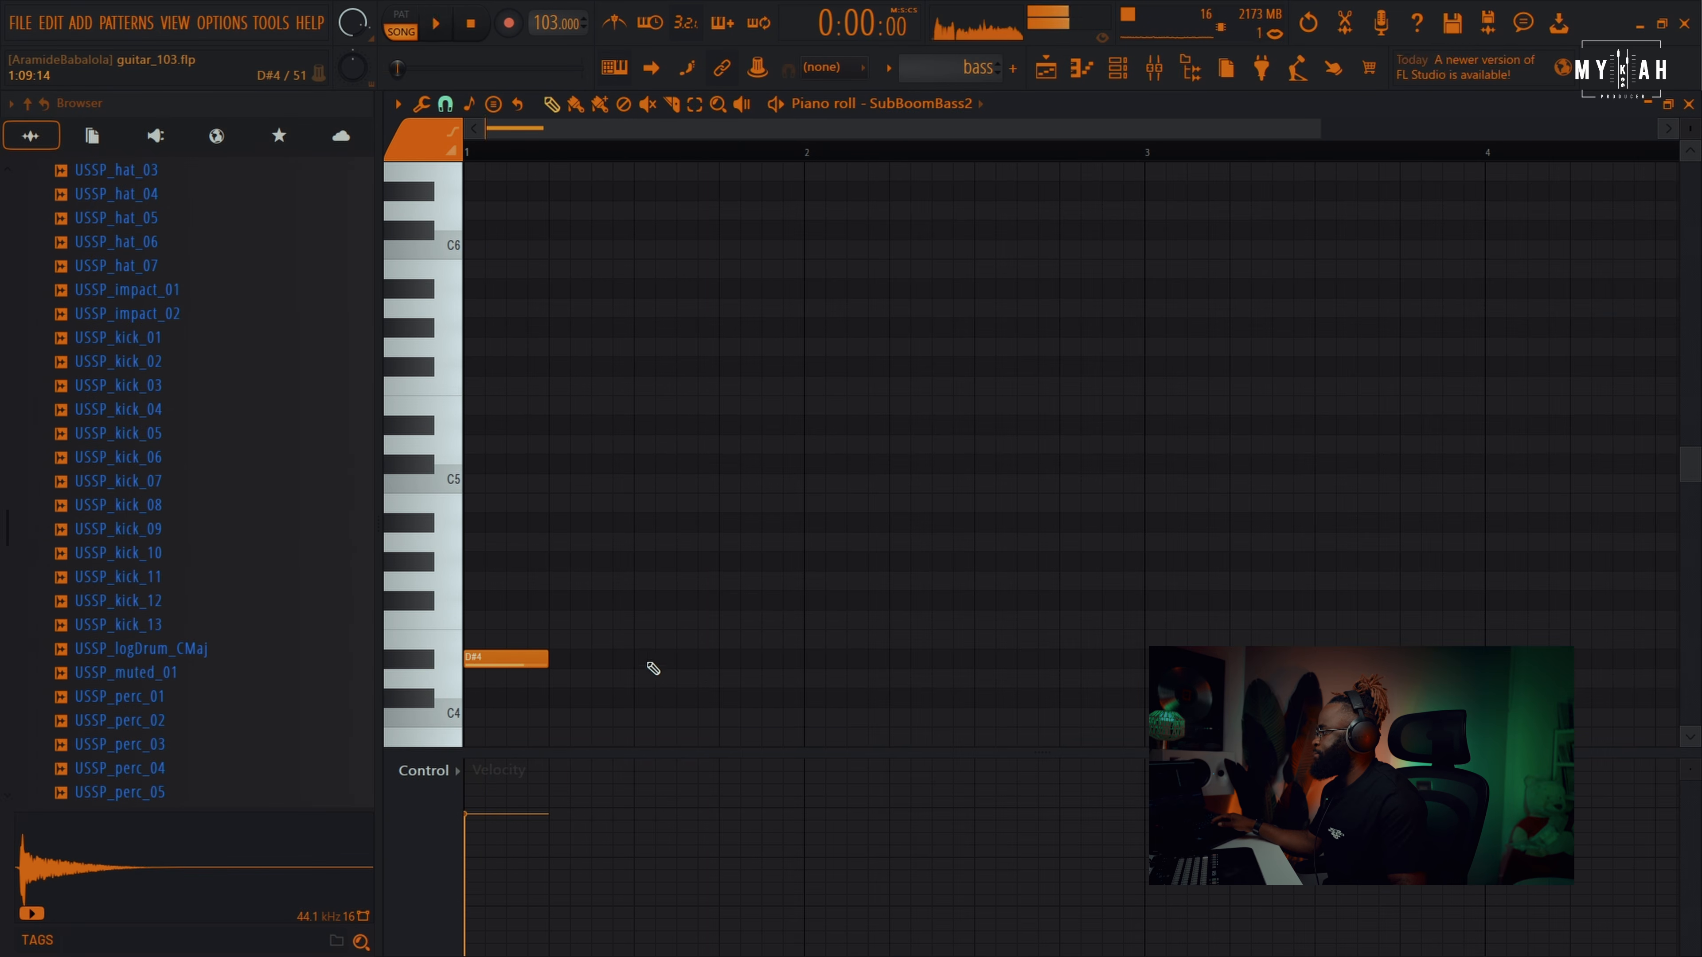
{"action": "key", "text": "space"}
{"action": "left_click_drag", "start_coordinate": [637, 530], "coordinate": [637, 562]}
{"action": "key", "text": "space"}
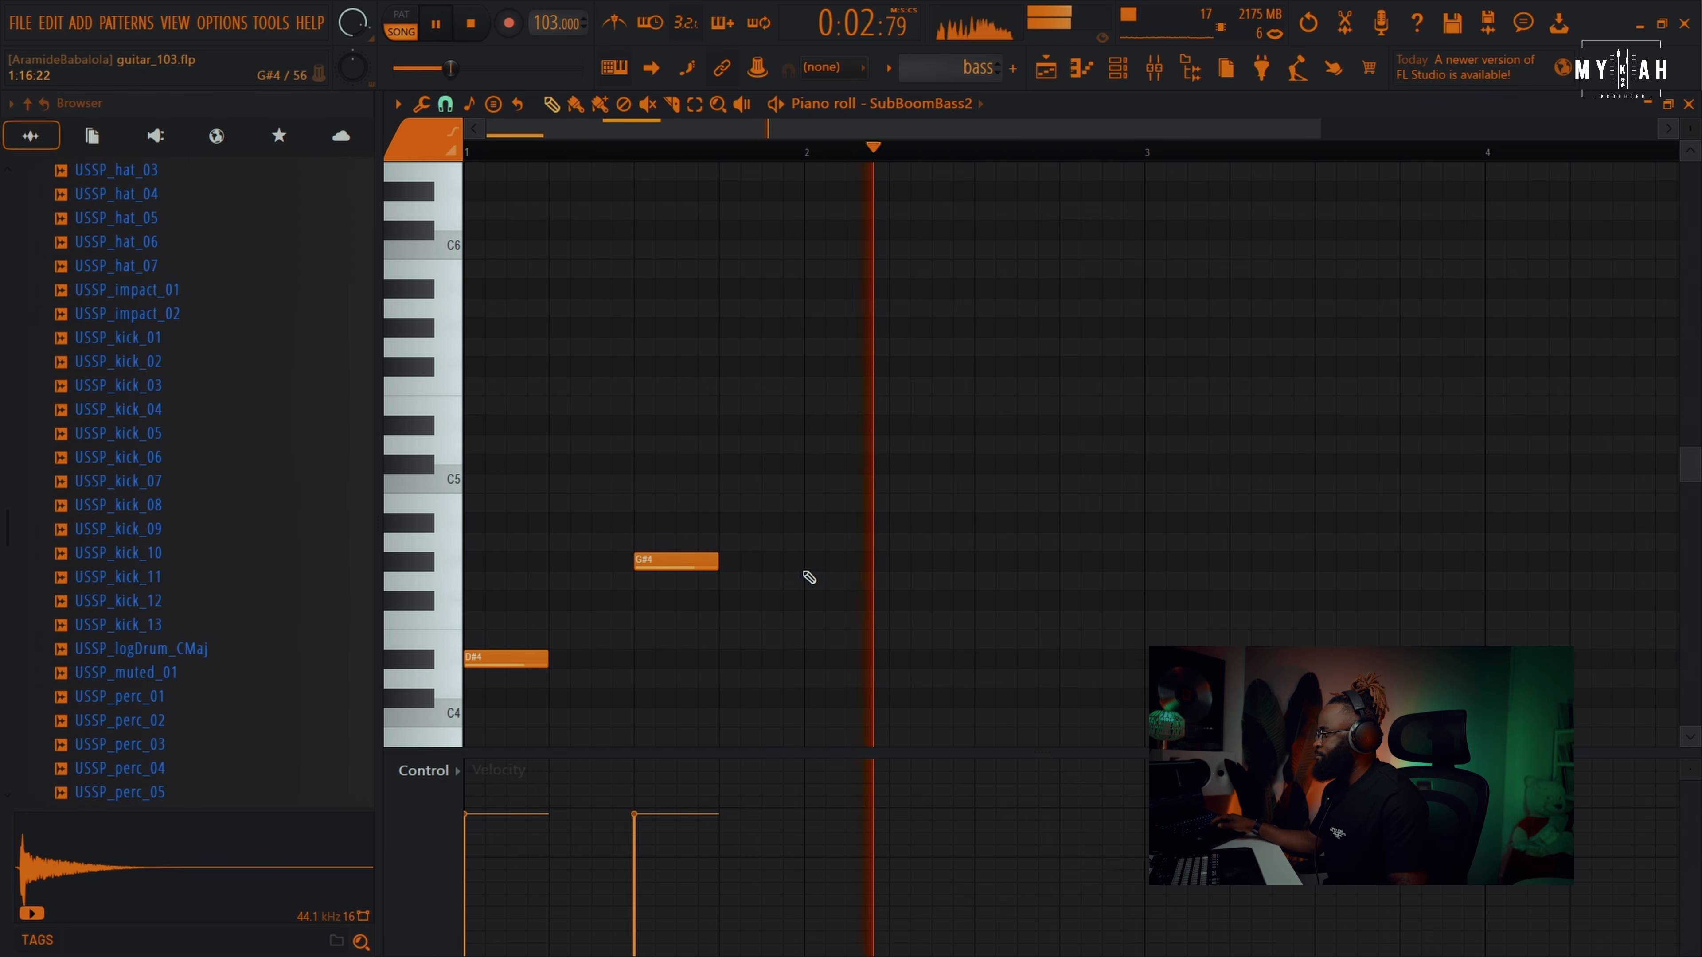
{"action": "key", "text": "space"}
{"action": "key", "text": "space"}
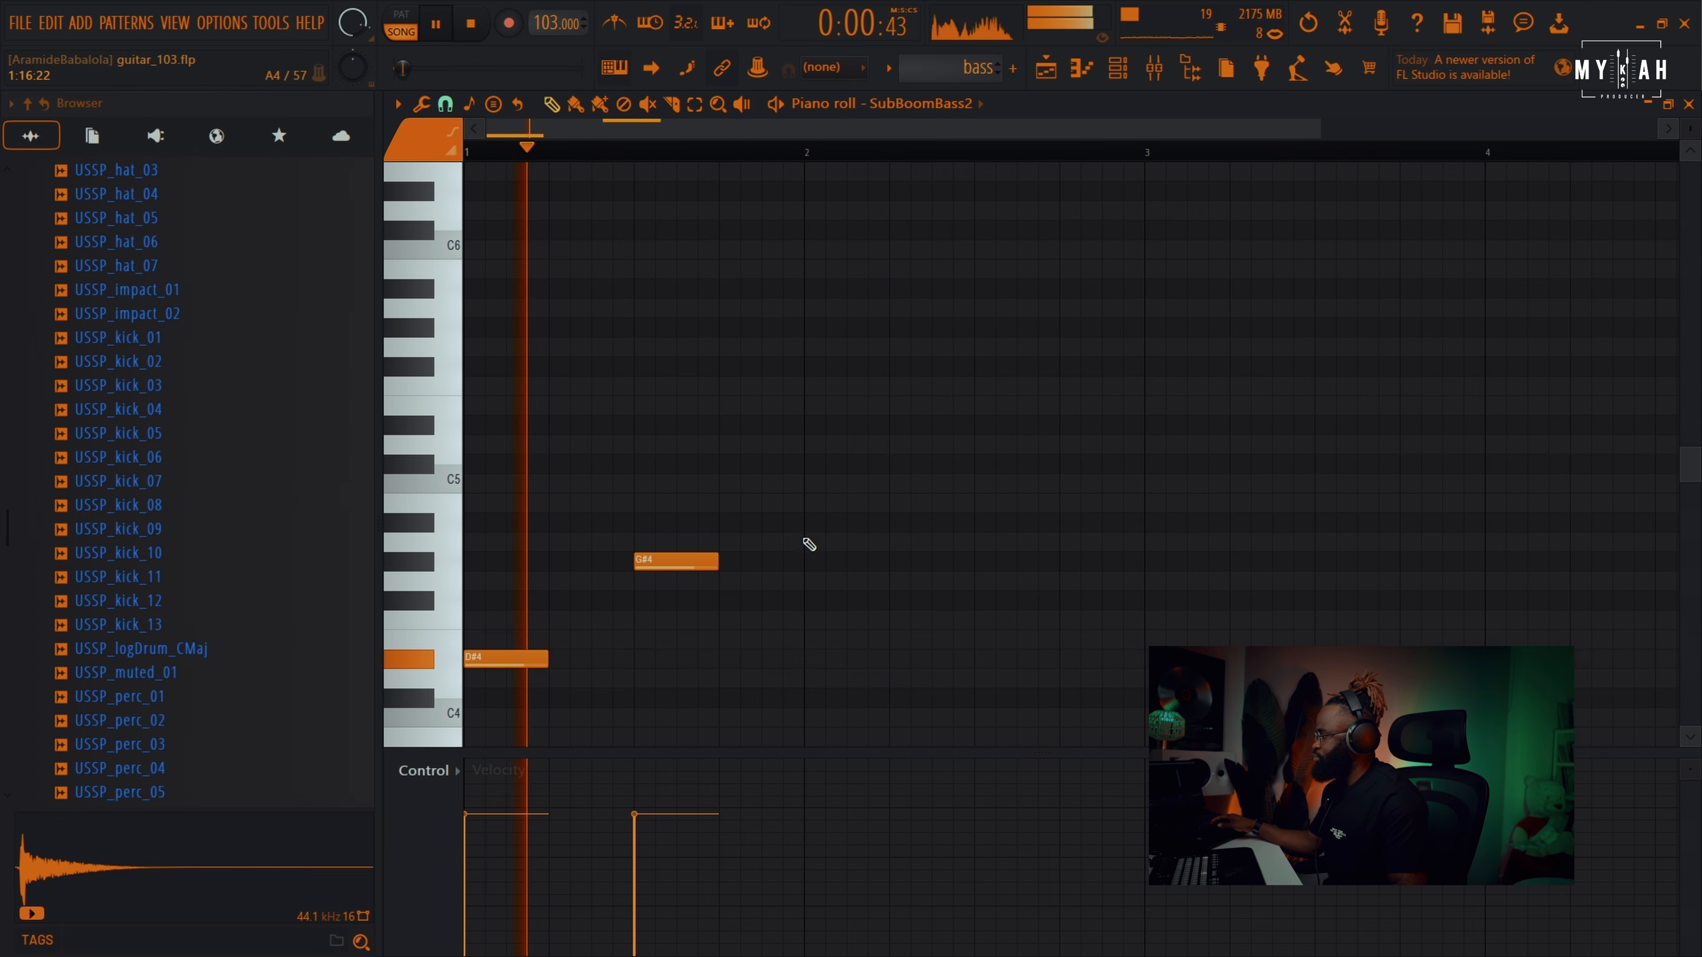
- Add one-beat B4 bass notes on beats 1 and 3 of bar 2
{"action": "left_click", "coordinate": [810, 523]}
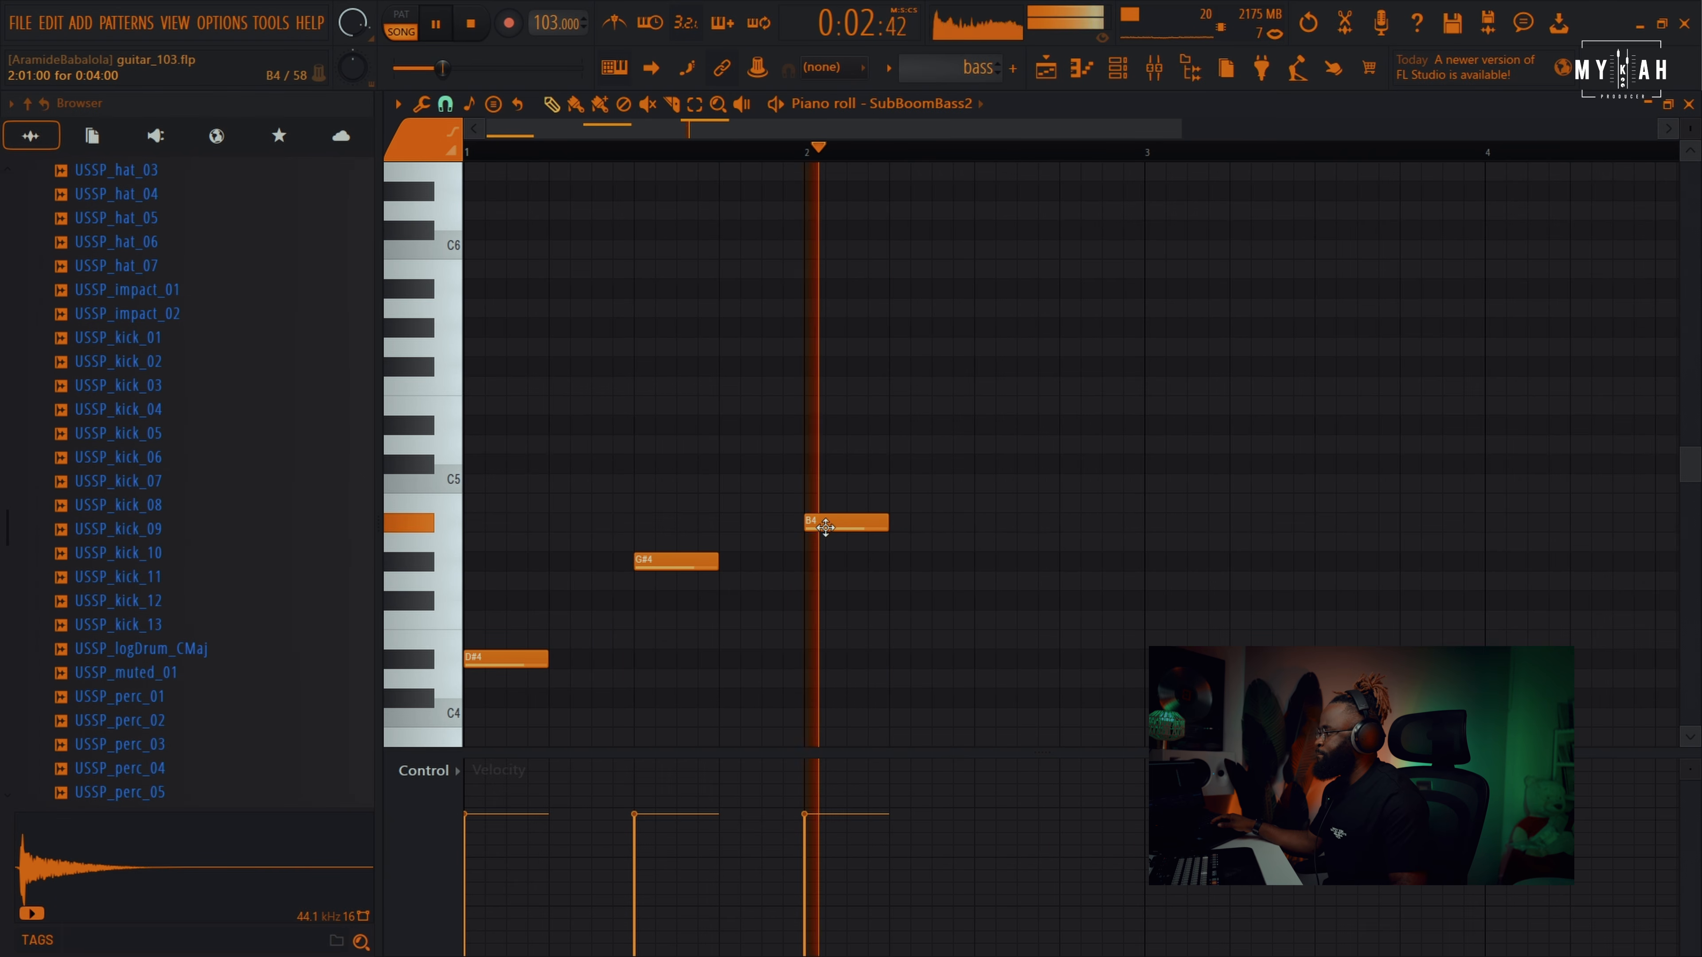
{"action": "left_click", "coordinate": [977, 523]}
{"action": "key", "text": "space"}
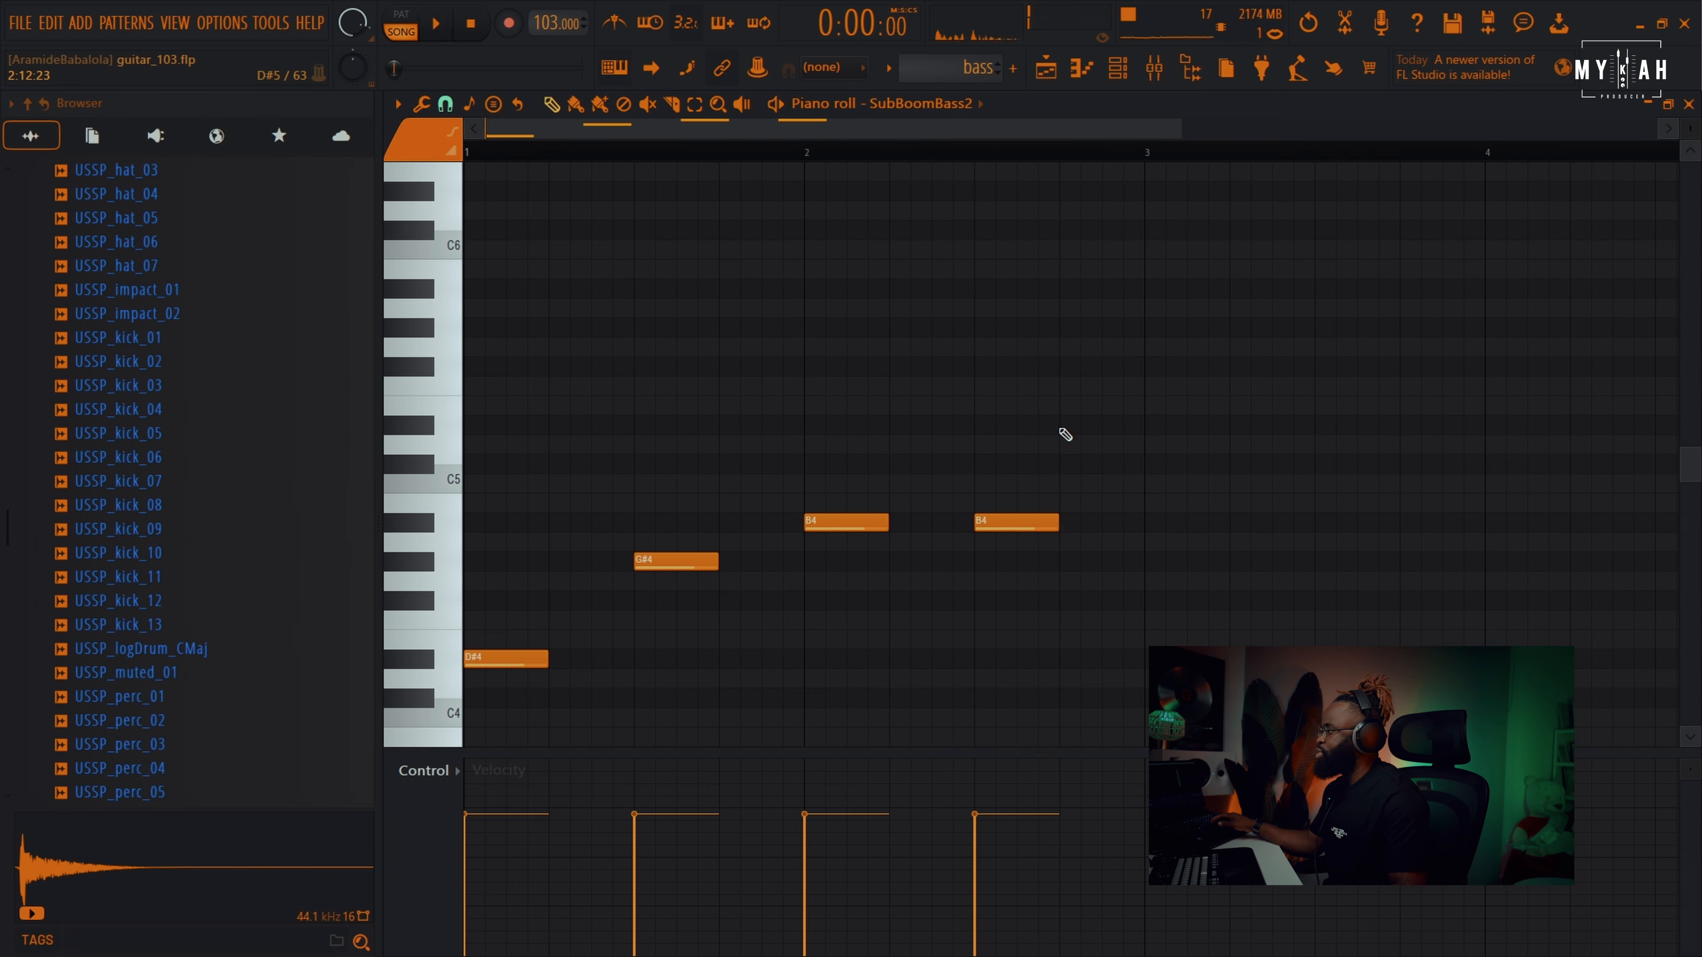
{"action": "left_click", "coordinate": [1060, 427]}
{"action": "key", "text": "space"}
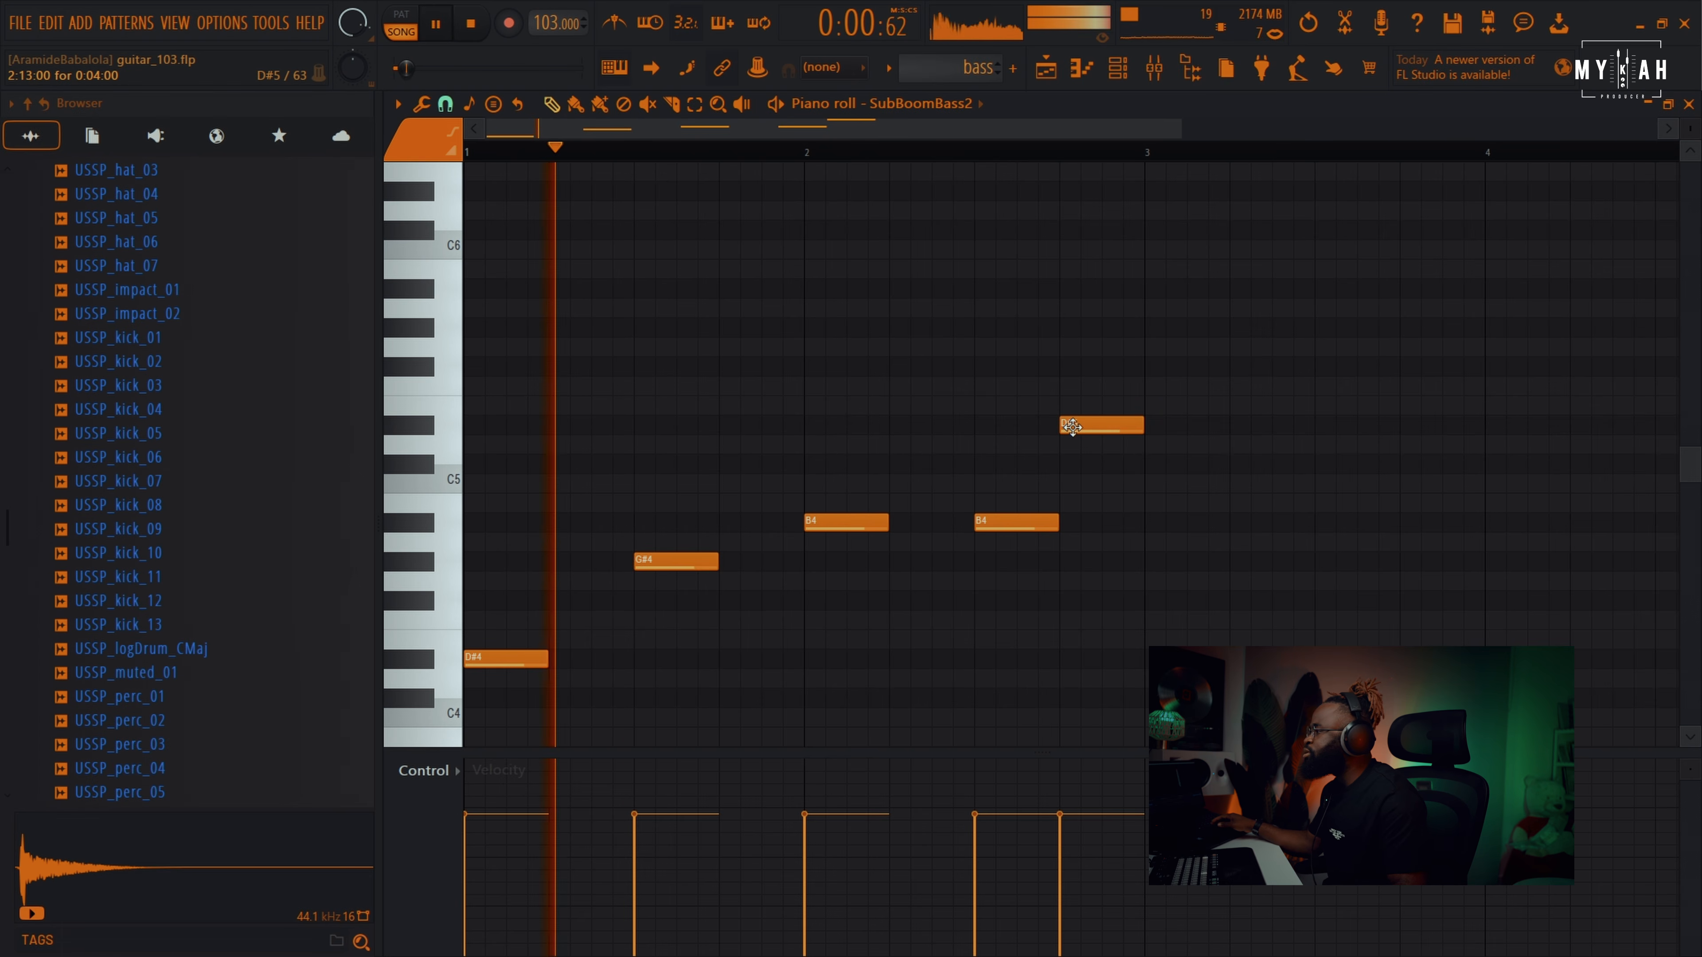
{"action": "right_click", "coordinate": [1072, 426]}
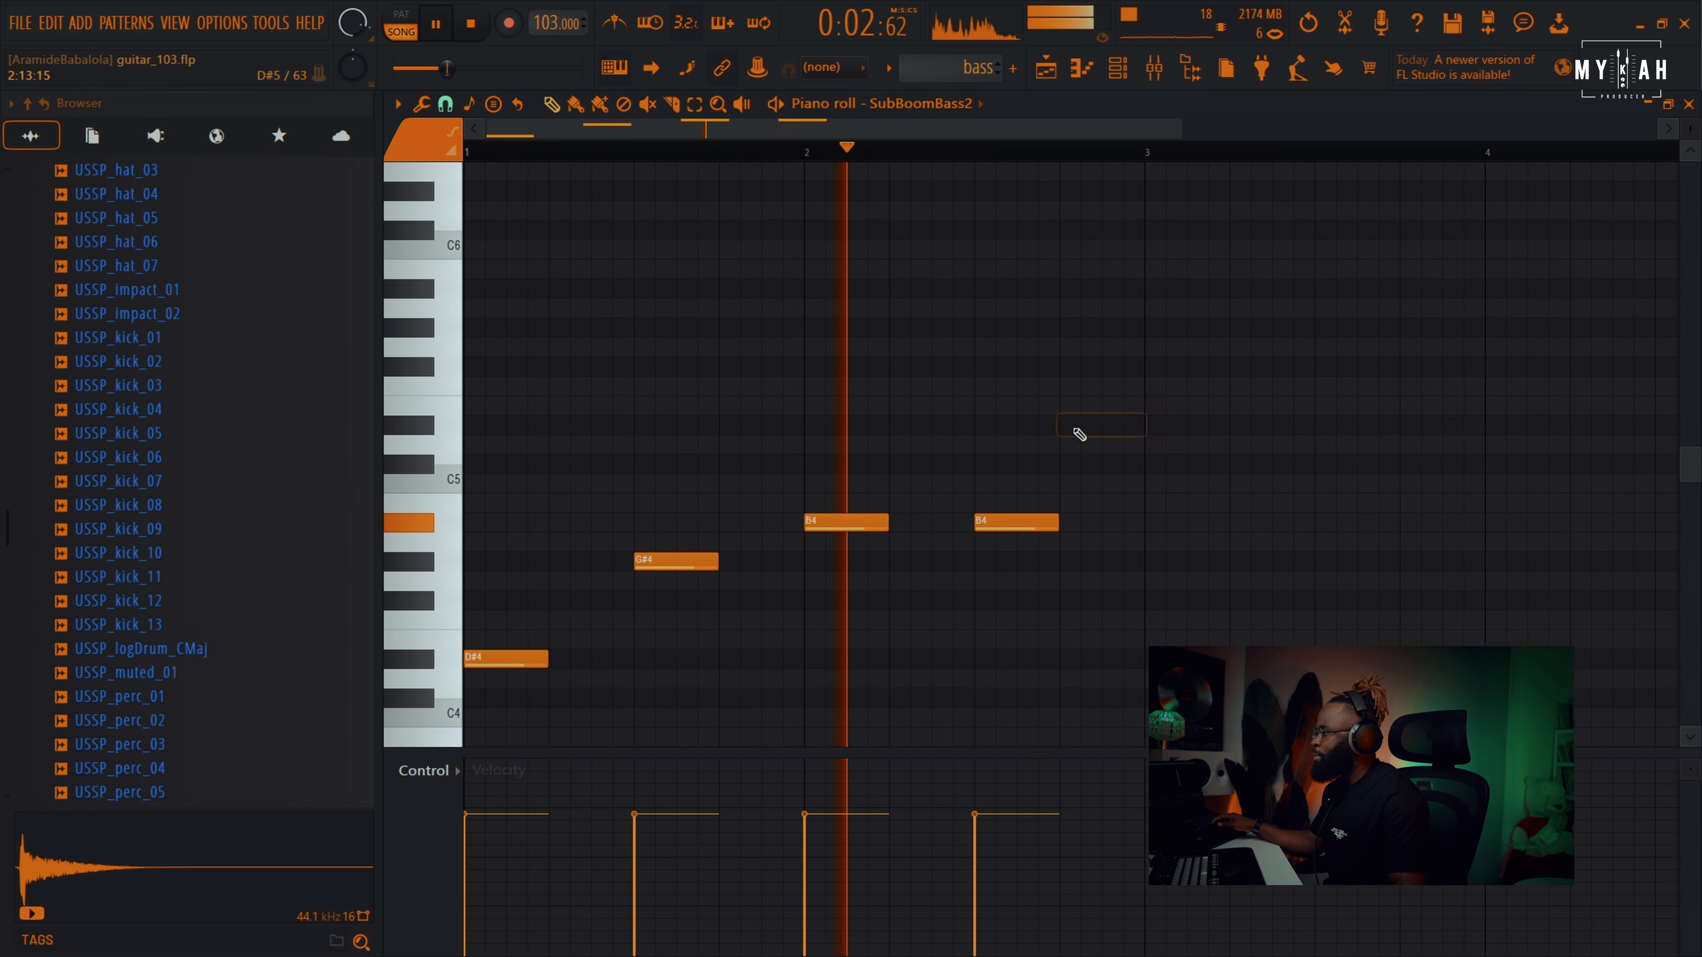
- Add a one-beat A#5 note on the last beat of bar 2 and place a second bass clip on Track 7 at bar 3
{"action": "left_click_drag", "start_coordinate": [1071, 335], "coordinate": [1071, 288]}
{"action": "key", "text": "space"}
{"action": "key", "text": "F5"}
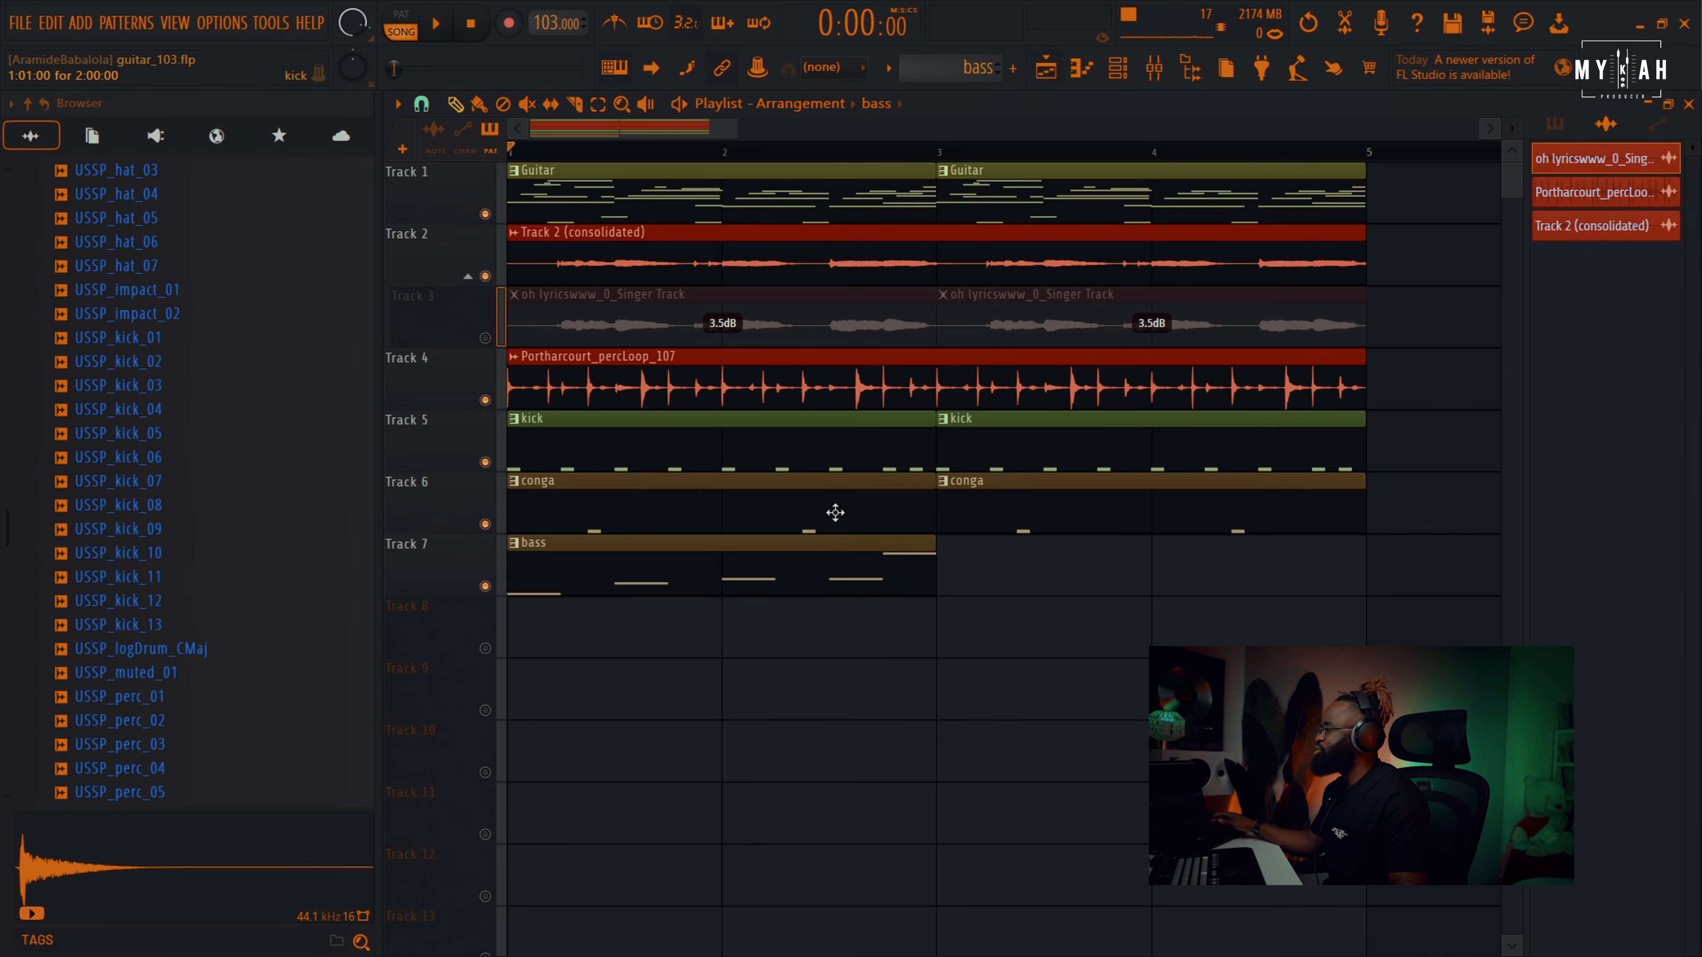
{"action": "left_click", "coordinate": [952, 592]}
- Open the SubBoomBass2 channel settings and route the bass to mixer track 4
{"action": "key", "text": "F6"}
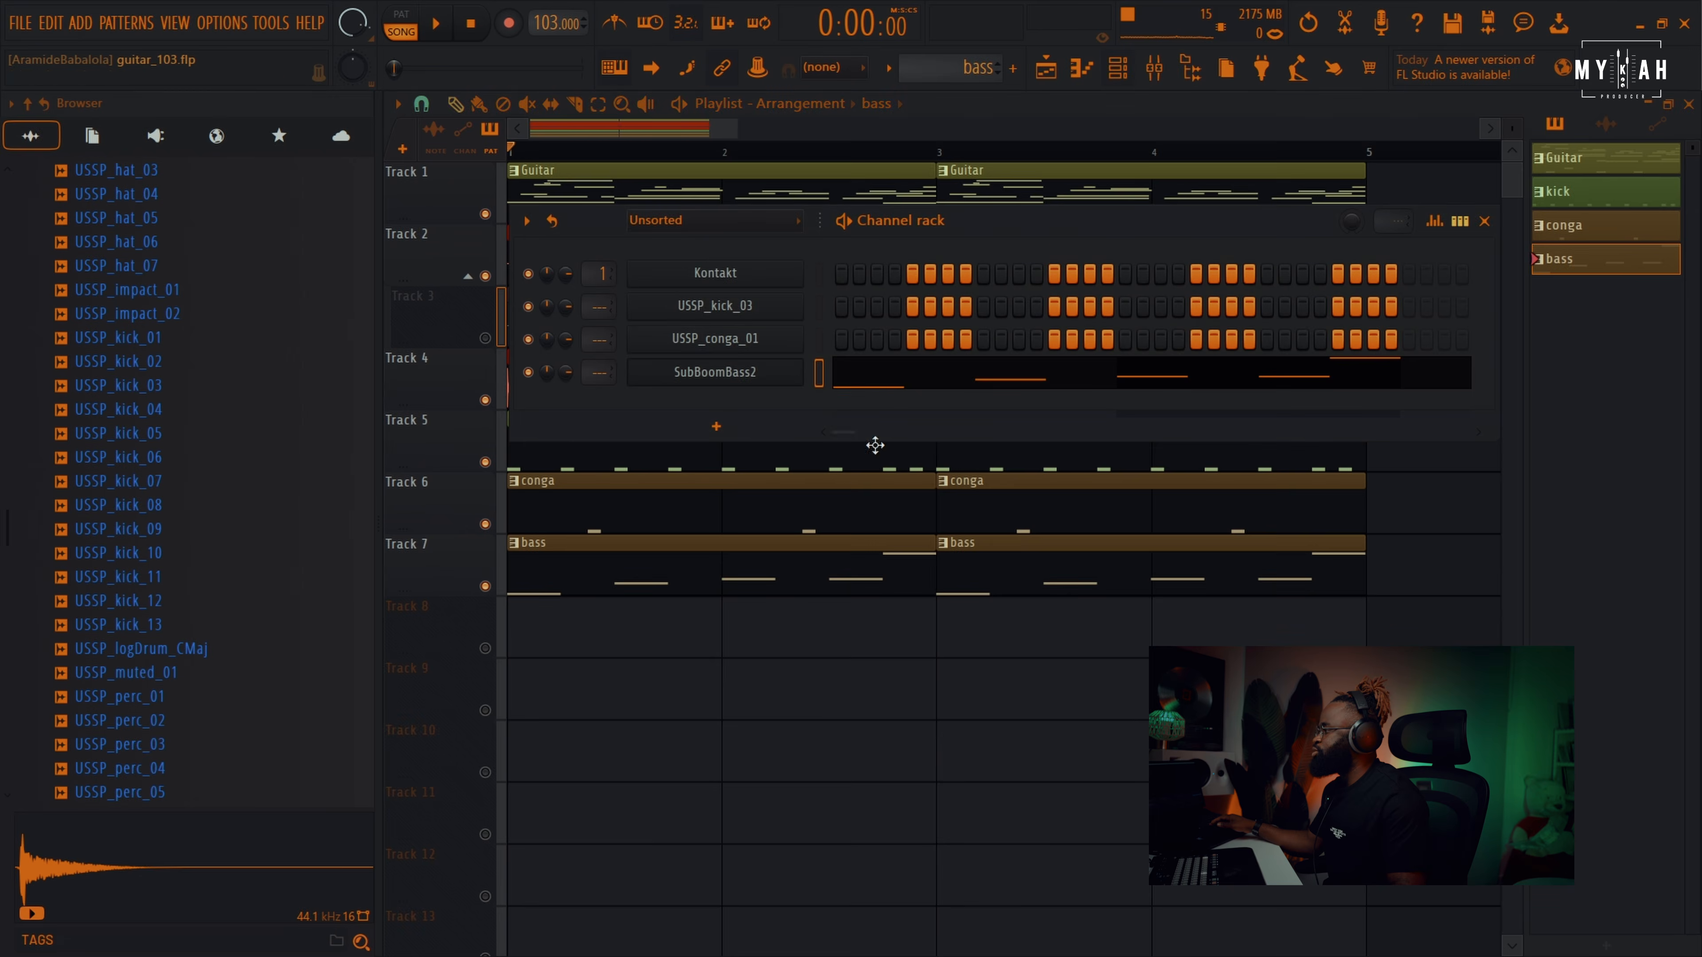
{"action": "left_click", "coordinate": [721, 375]}
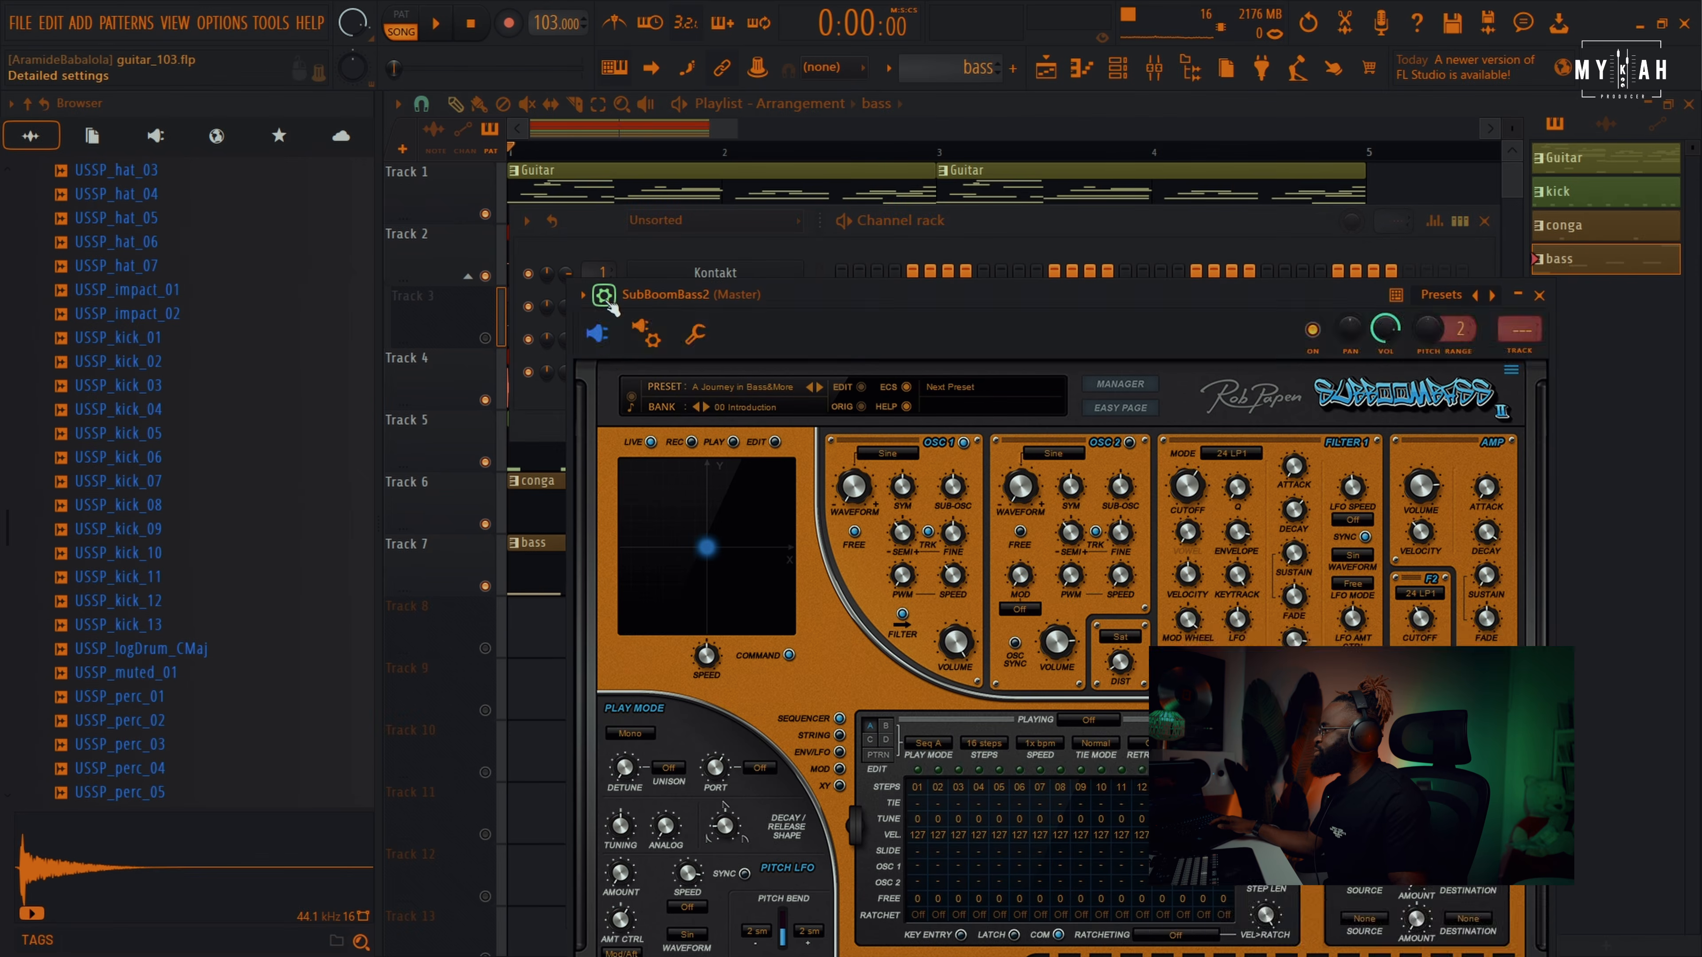
{"action": "key", "text": "F9"}
{"action": "key", "text": "space"}
{"action": "key", "text": "space"}
- Load WaveShell1-VST3 15.3_x64 in slot 1 of the bass mixer track and choose IDX Intelligent Dynamics Stereo
{"action": "left_click", "coordinate": [489, 173]}
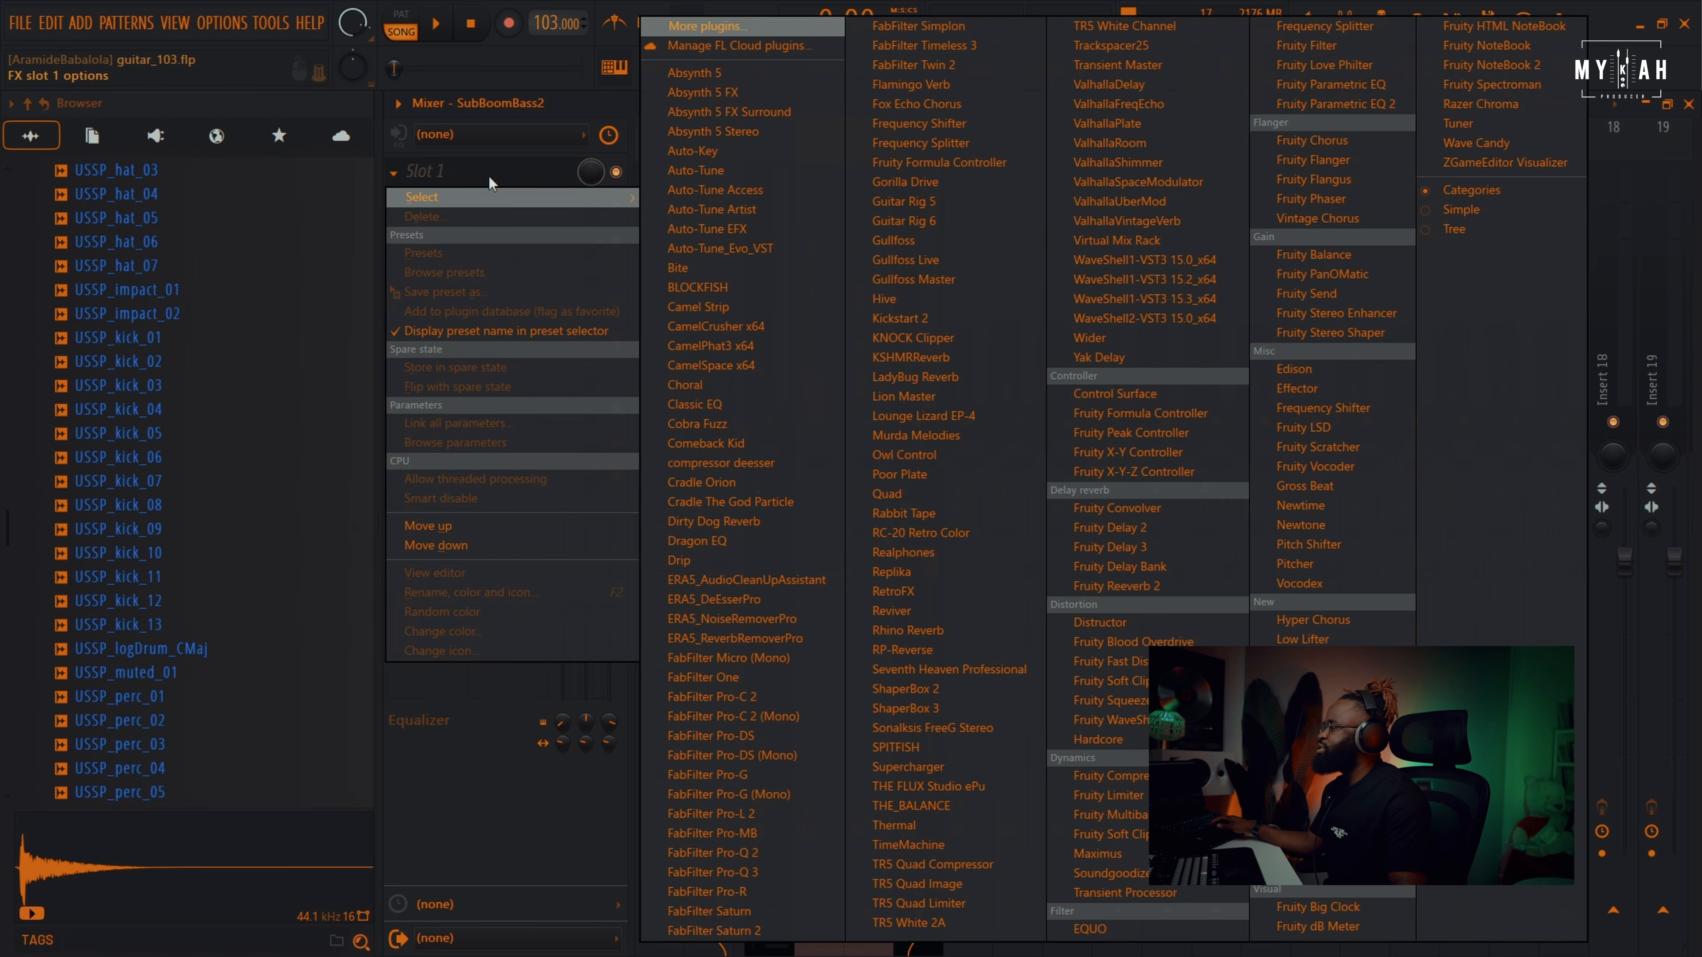
{"action": "left_click", "coordinate": [1169, 298]}
{"action": "left_click", "coordinate": [623, 374]}
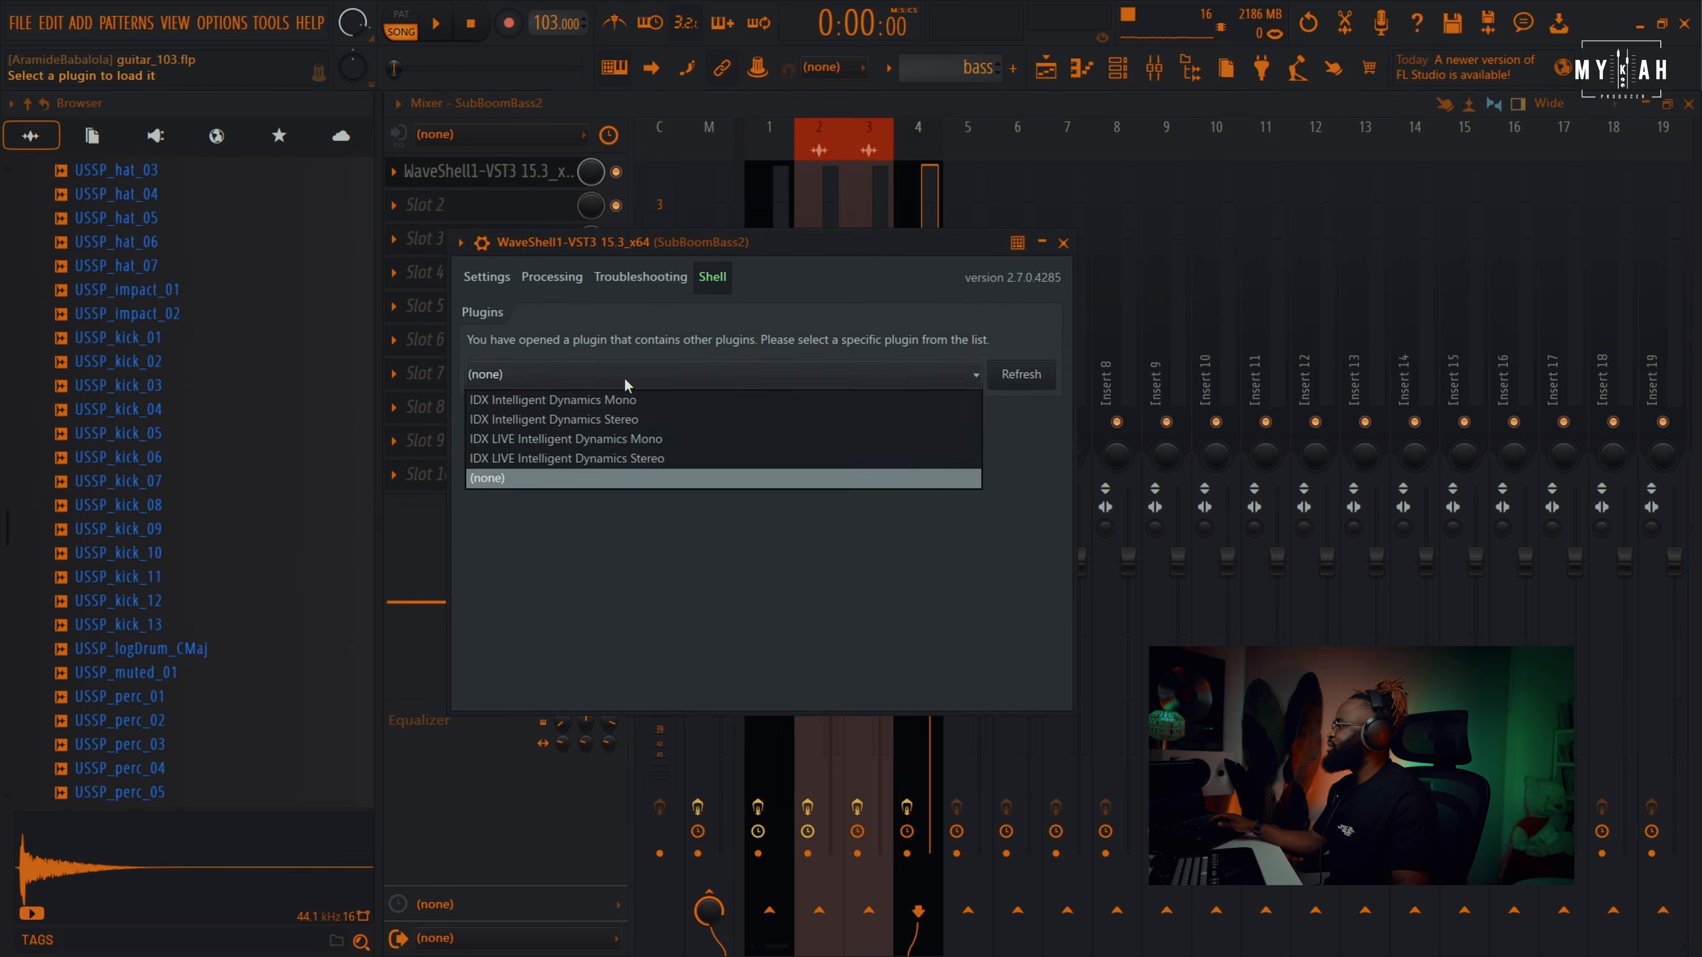
{"action": "left_click", "coordinate": [572, 421]}
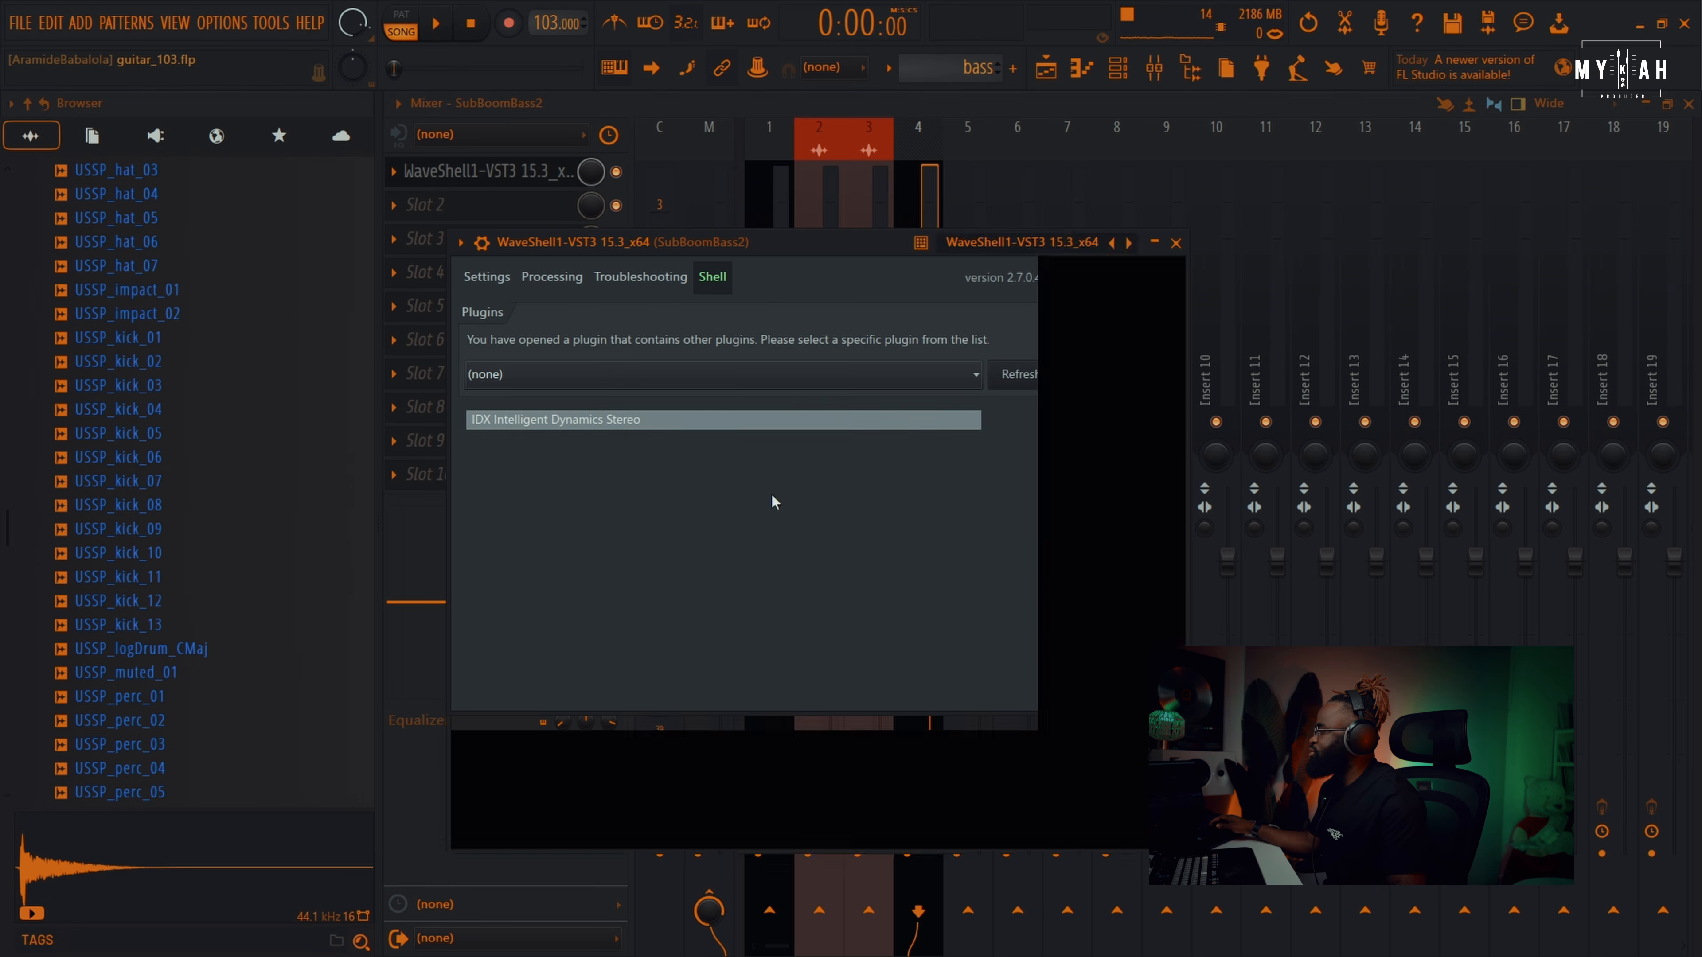
- Set the IDX threshold to -14.0 dB during playback and listen to the bass in the arrangement
{"action": "key", "text": "space"}
{"action": "left_click_drag", "start_coordinate": [937, 639], "coordinate": [922, 677]}
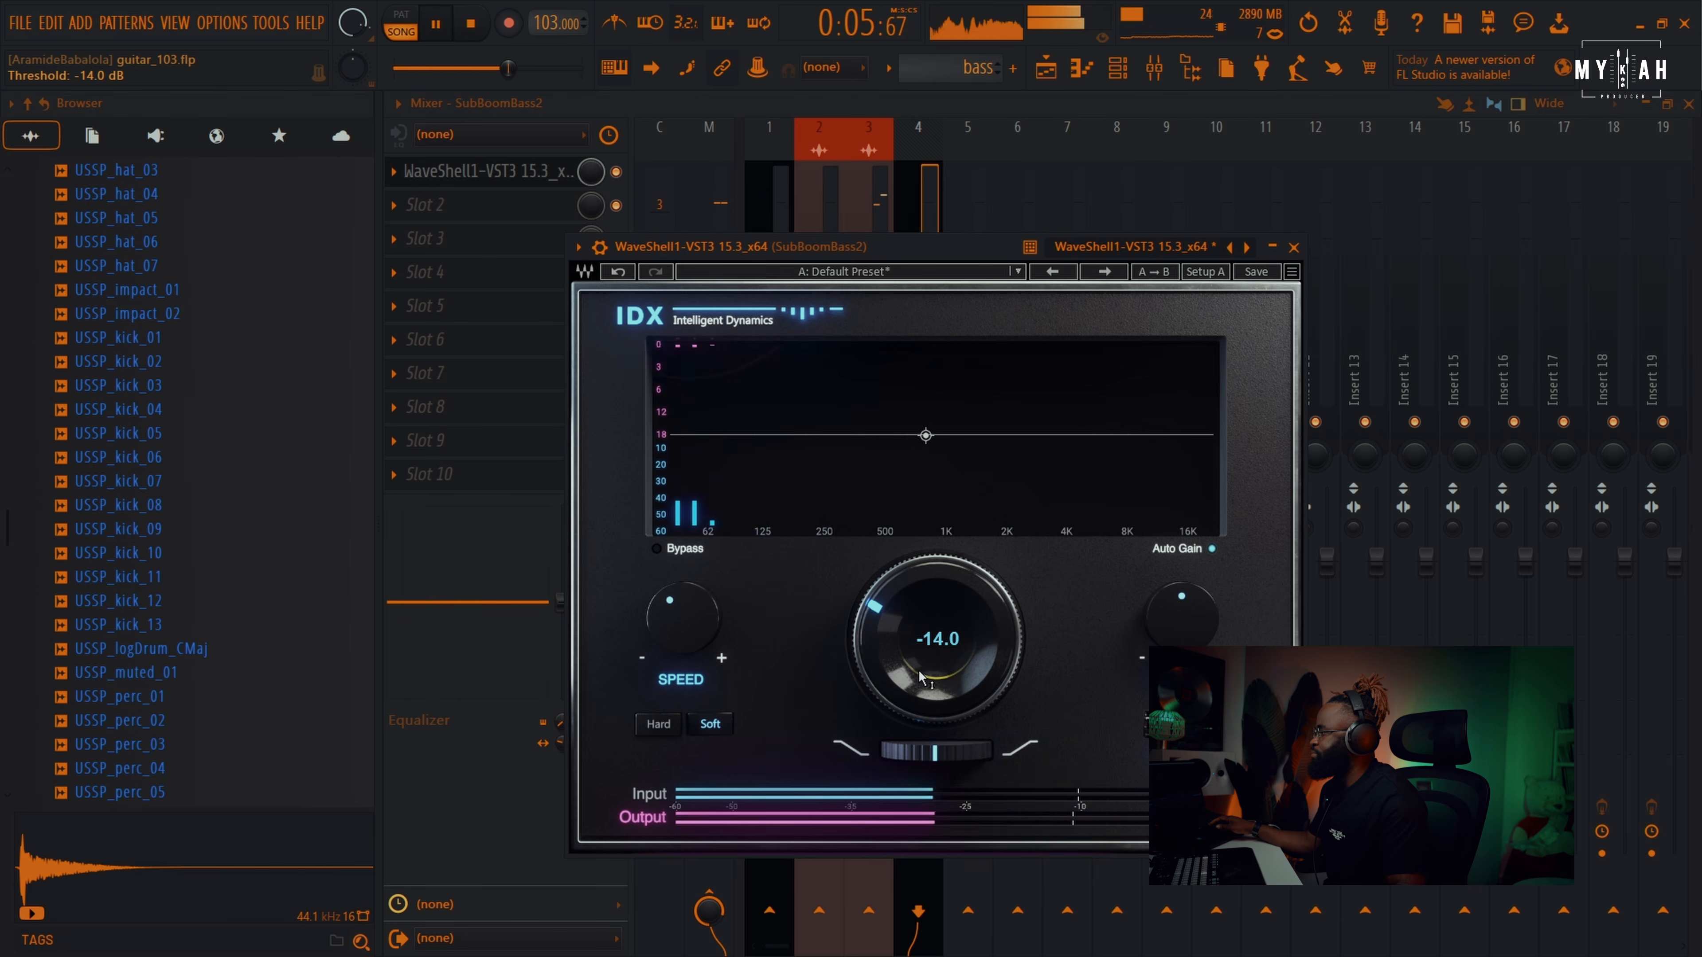
{"action": "left_click", "coordinate": [1046, 67]}
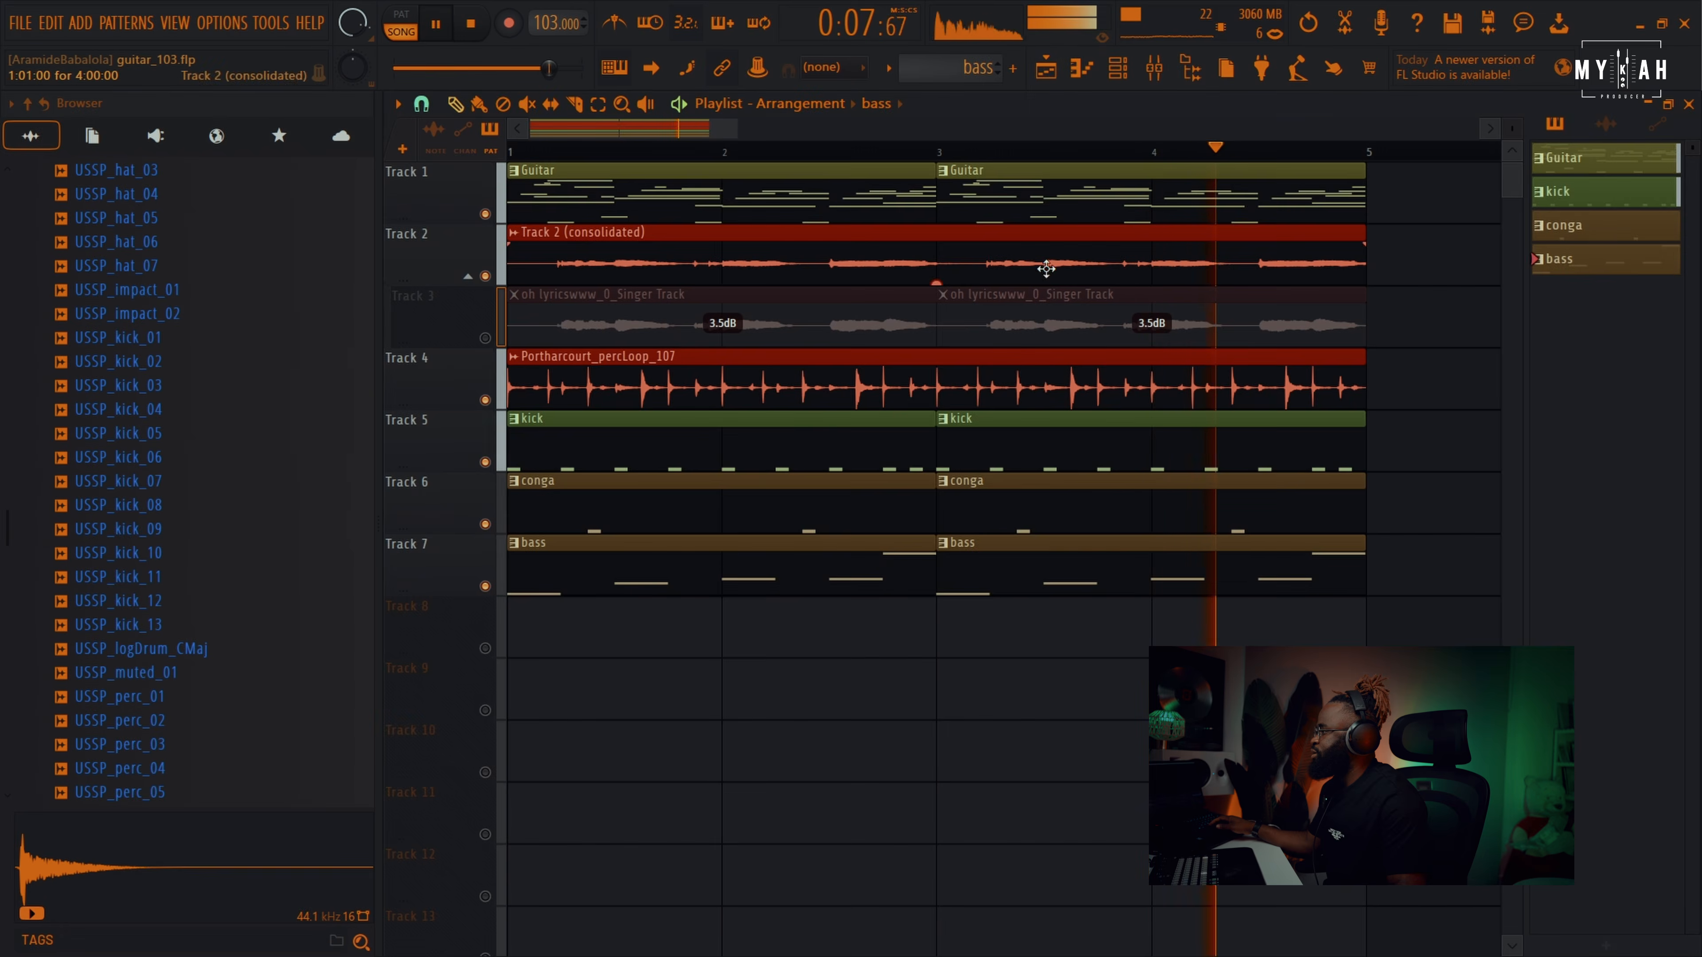
{"action": "scroll", "coordinate": [949, 153], "scroll_direction": "down", "scroll_amount": 3}
{"action": "key", "text": "space"}
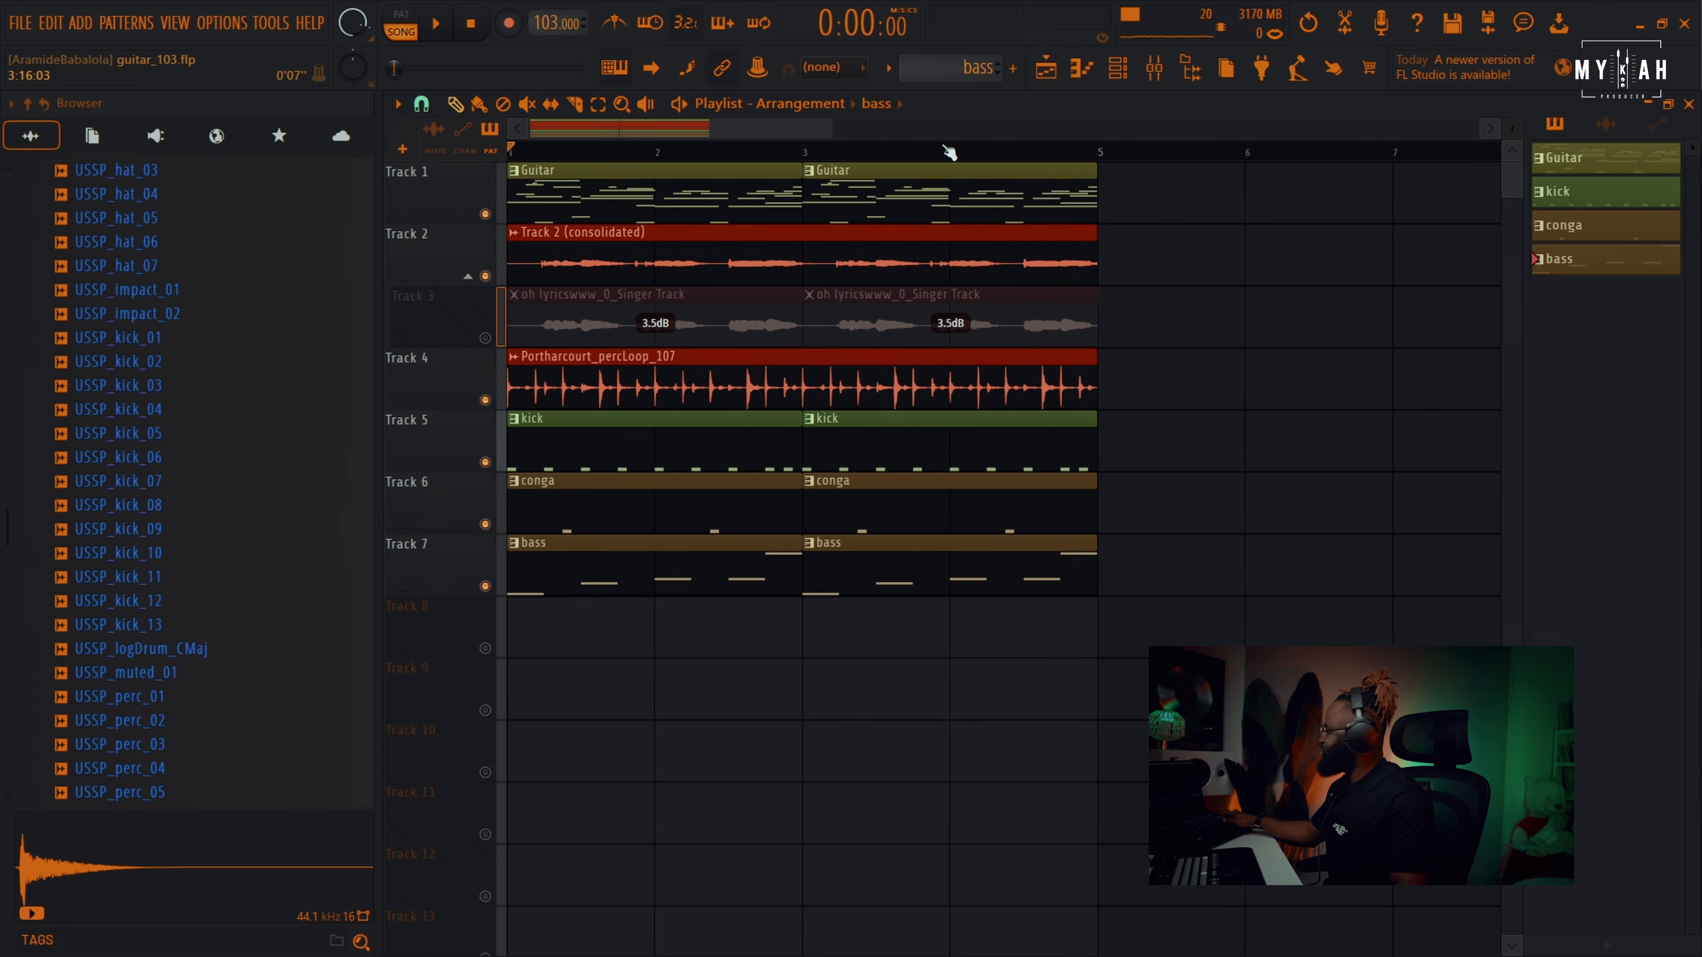
- Duplicate all clips of the four-bar arrangement into bars 5 to 8 of the playlist
{"action": "key", "text": "ctrl+a"}
{"action": "key", "text": "ctrl+b"}
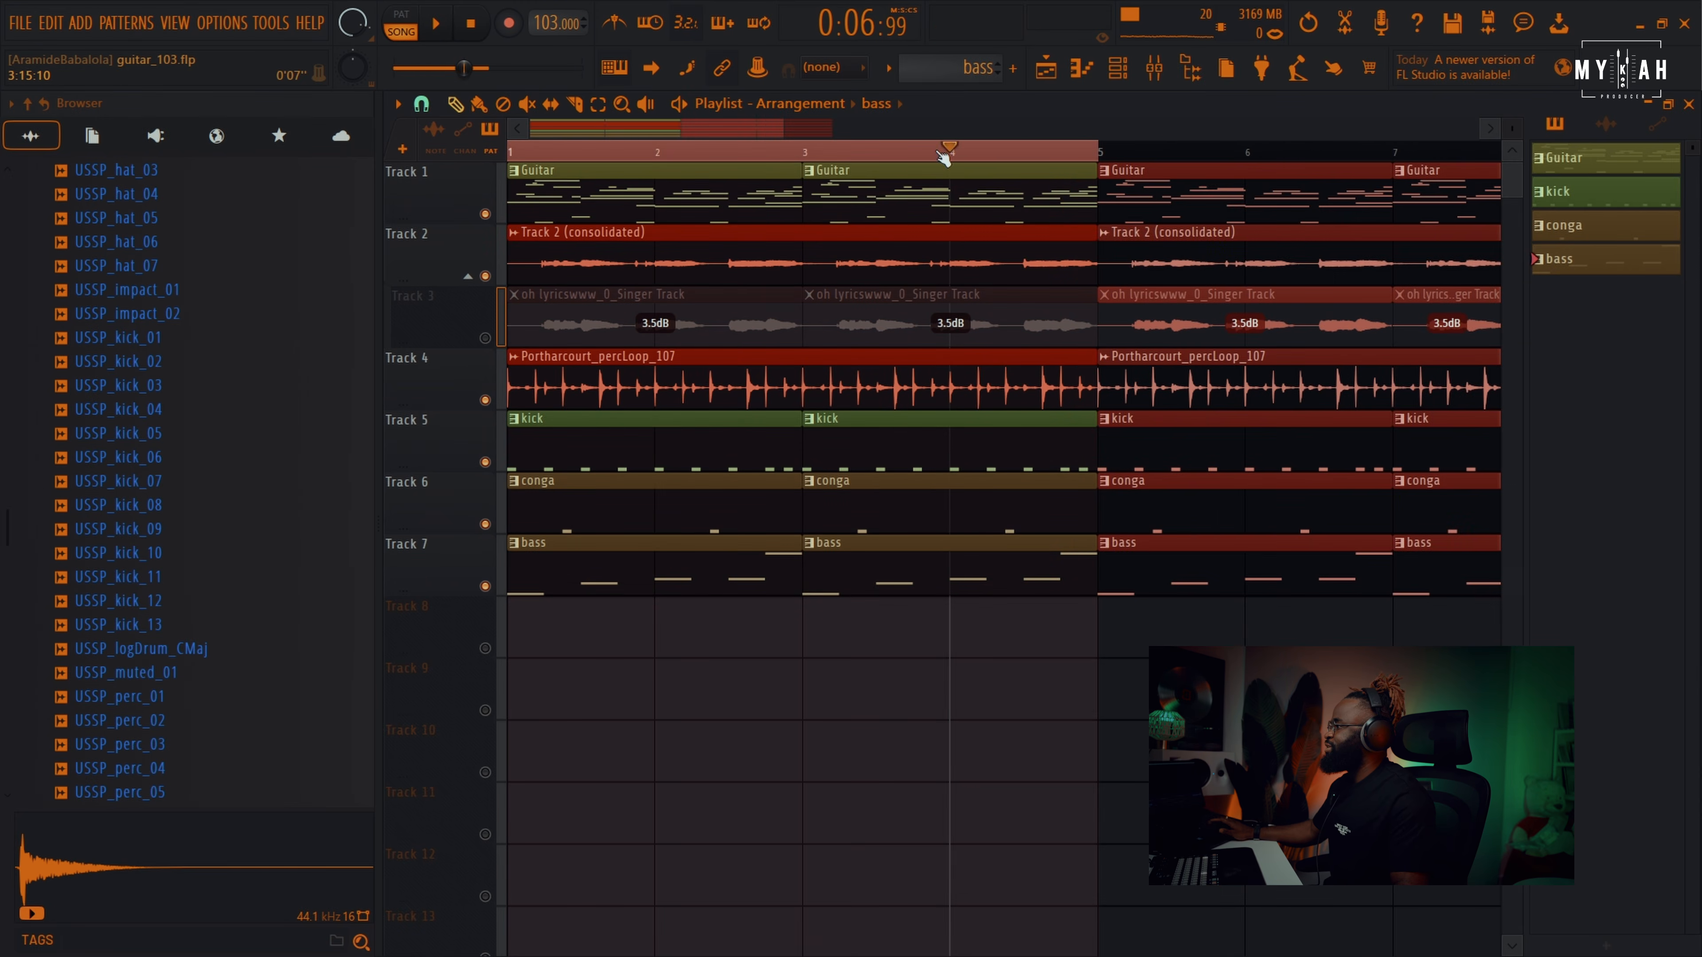
{"action": "key", "text": "space"}
{"action": "scroll", "coordinate": [945, 154], "scroll_direction": "down", "scroll_amount": 2}
{"action": "scroll", "coordinate": [220, 661], "scroll_direction": "down", "scroll_amount": 4}
{"action": "scroll", "coordinate": [220, 661], "scroll_direction": "down", "scroll_amount": 2}
{"action": "key", "text": "space"}
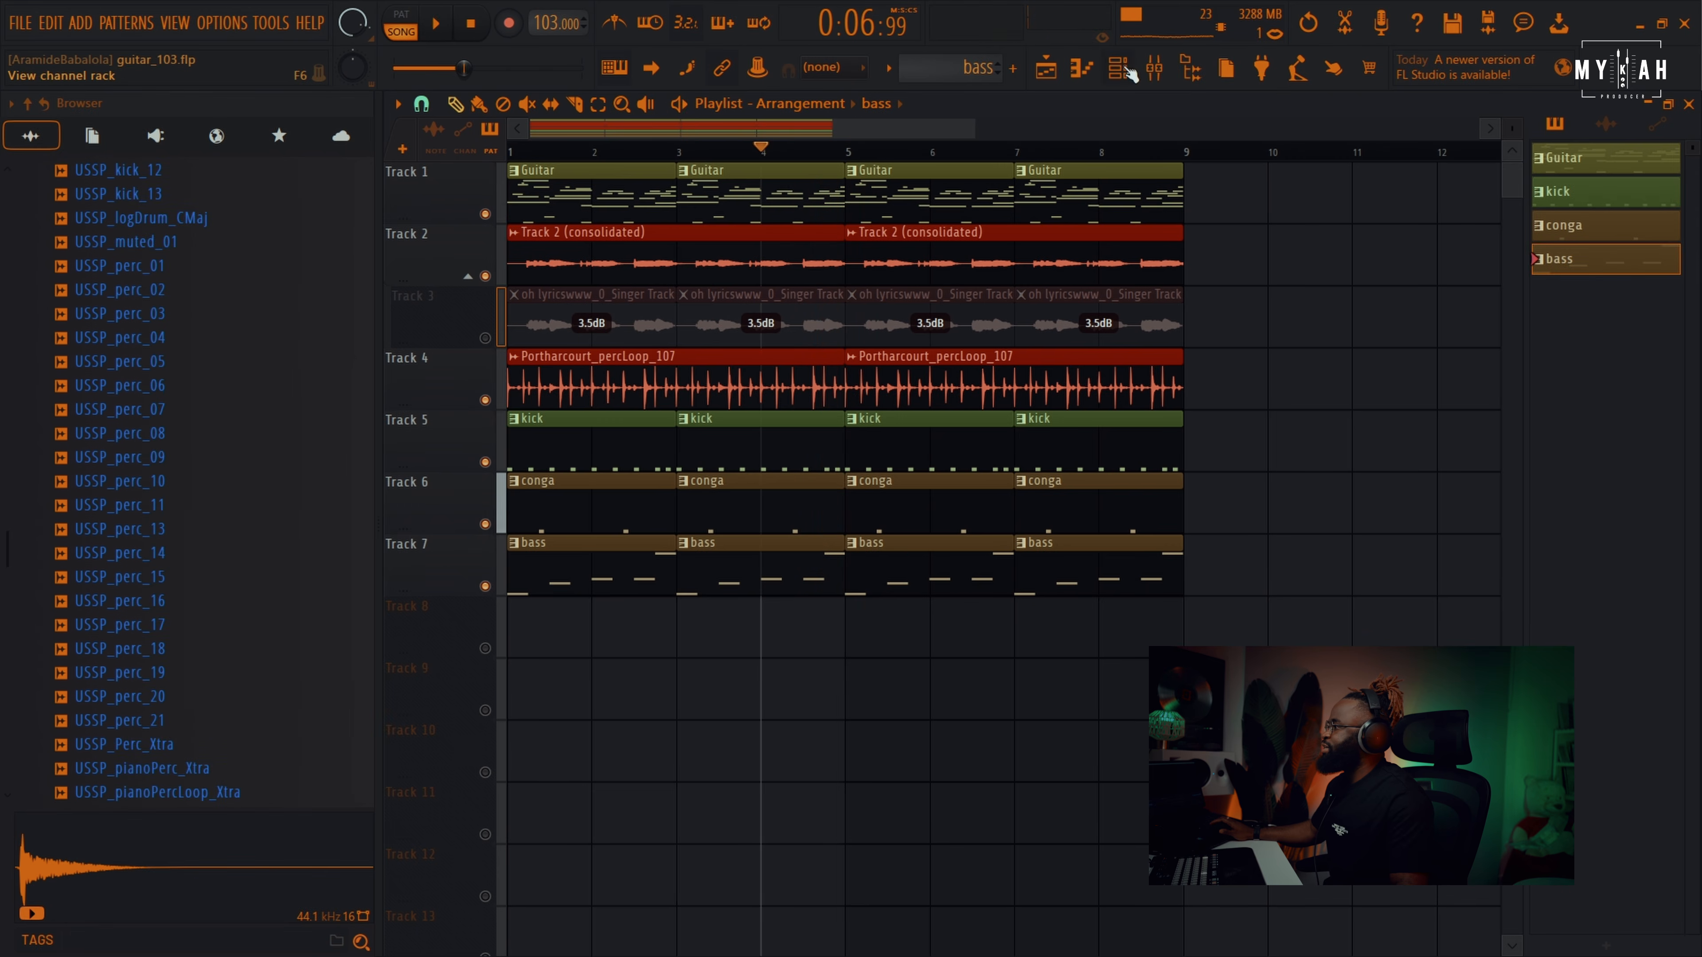
- Route the USSP_conga_01 channel to mixer track 5 and the USSP_kick_03 channel to mixer track 6
{"action": "left_click", "coordinate": [1129, 73]}
{"action": "key", "text": "space"}
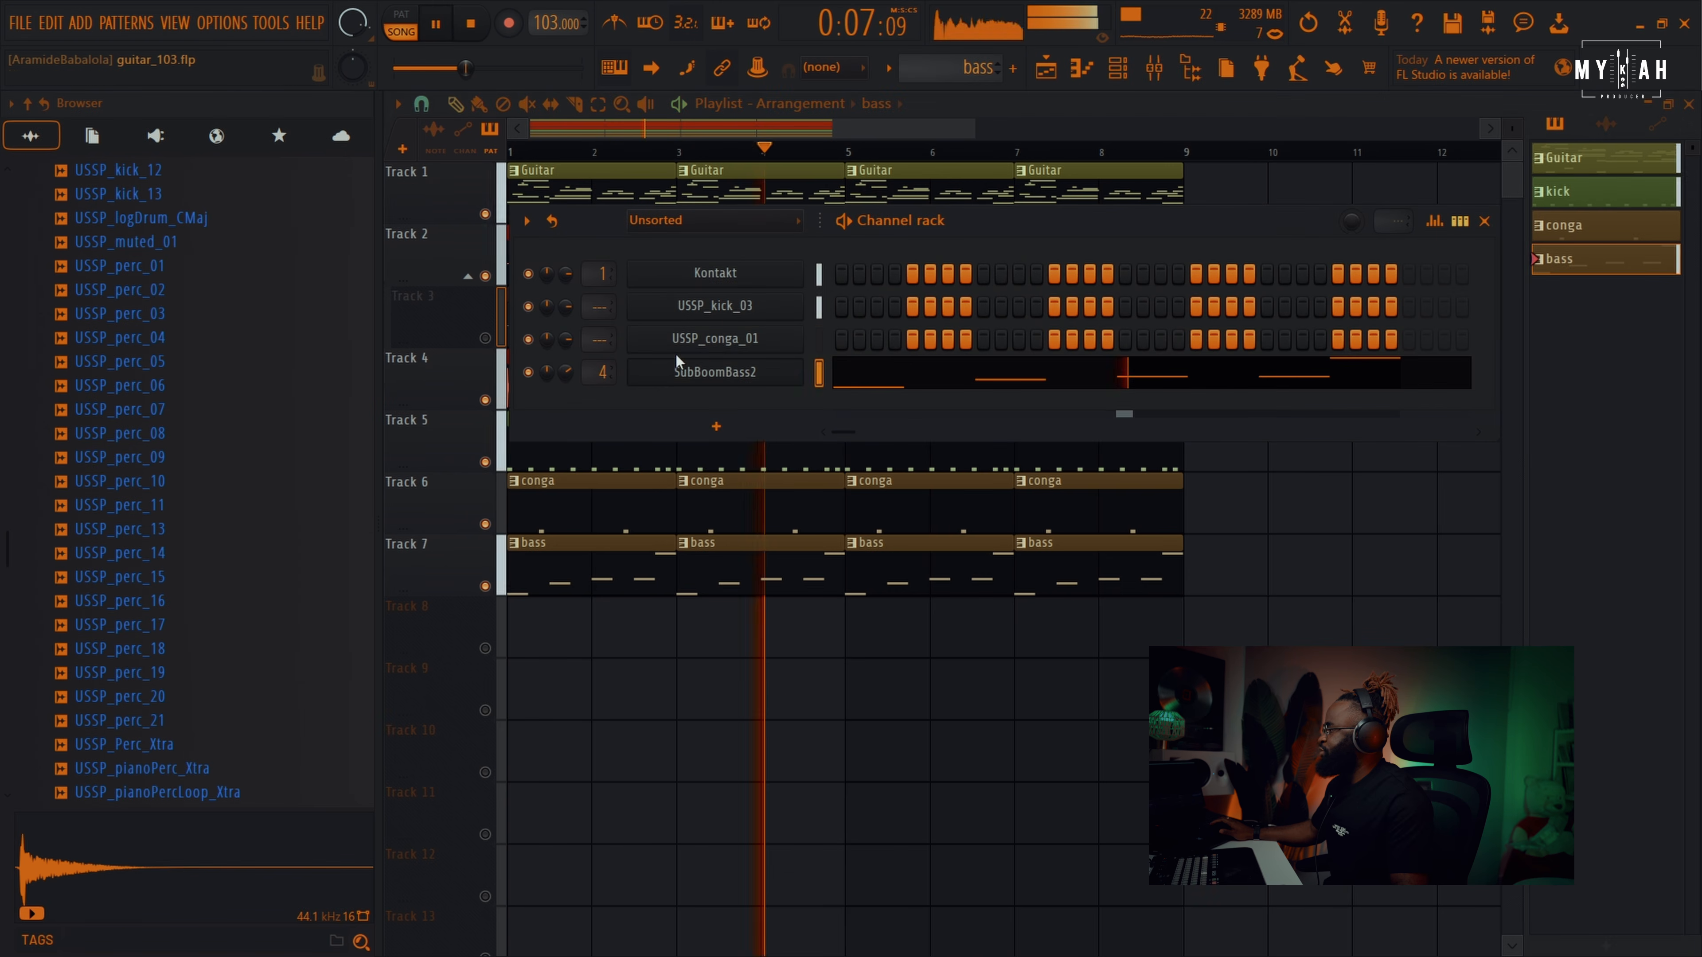
{"action": "left_click", "coordinate": [715, 339]}
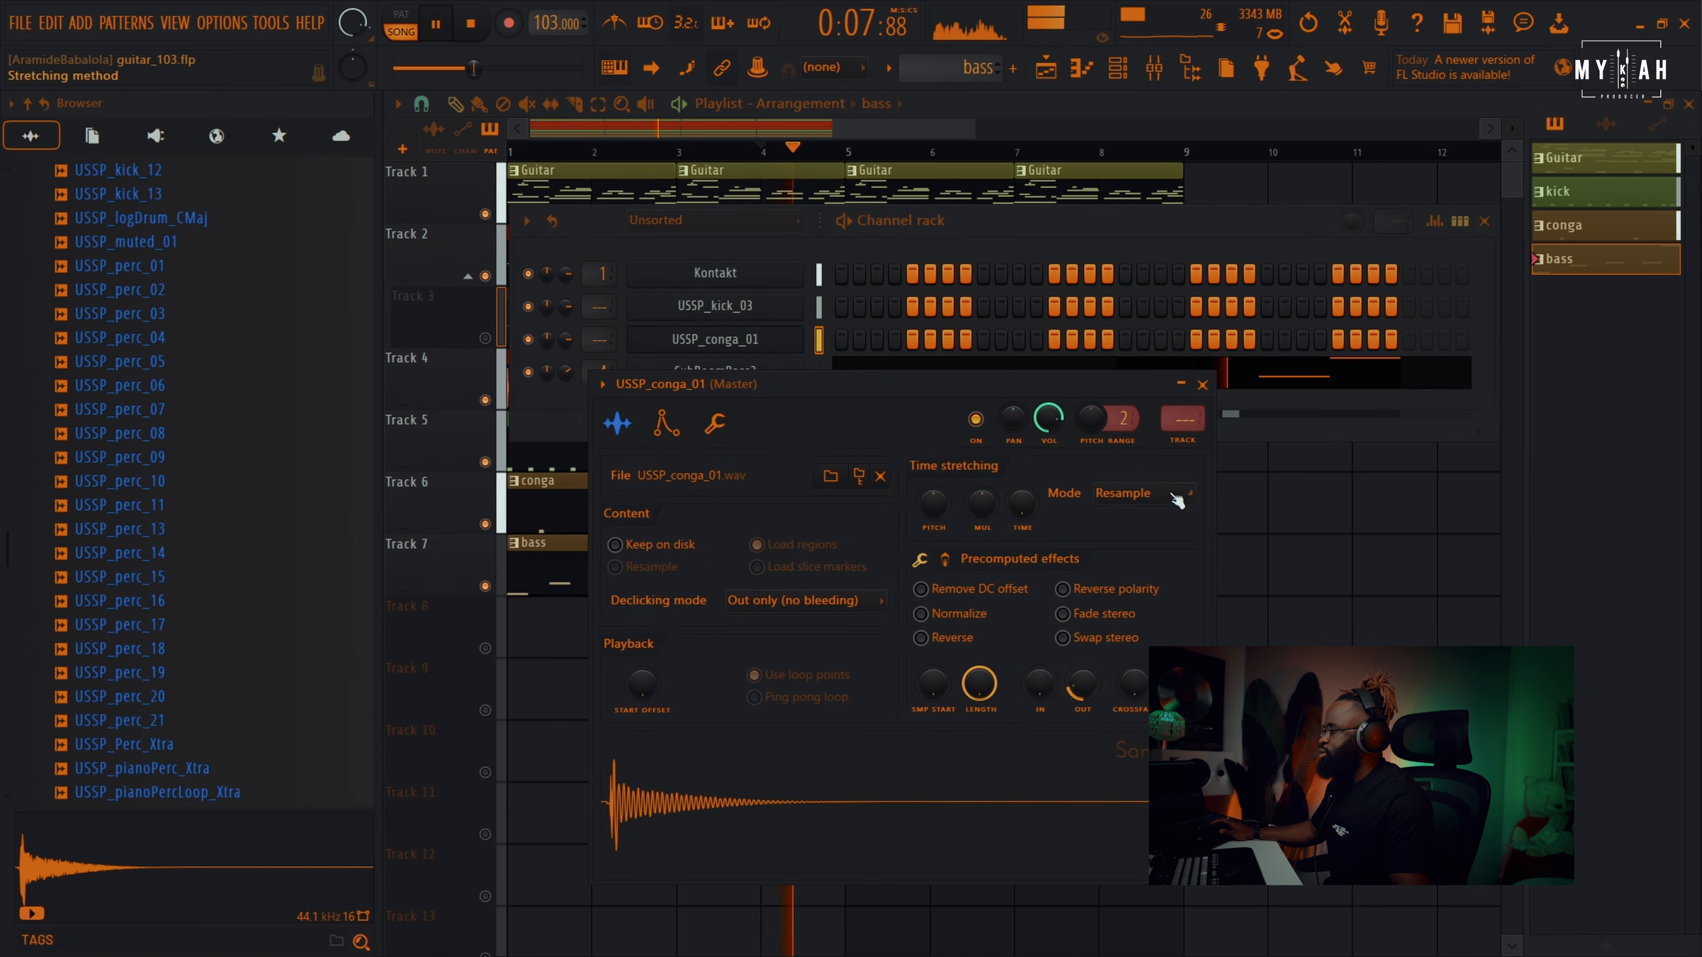
{"action": "left_click", "coordinate": [1154, 67]}
{"action": "left_click", "coordinate": [1118, 67]}
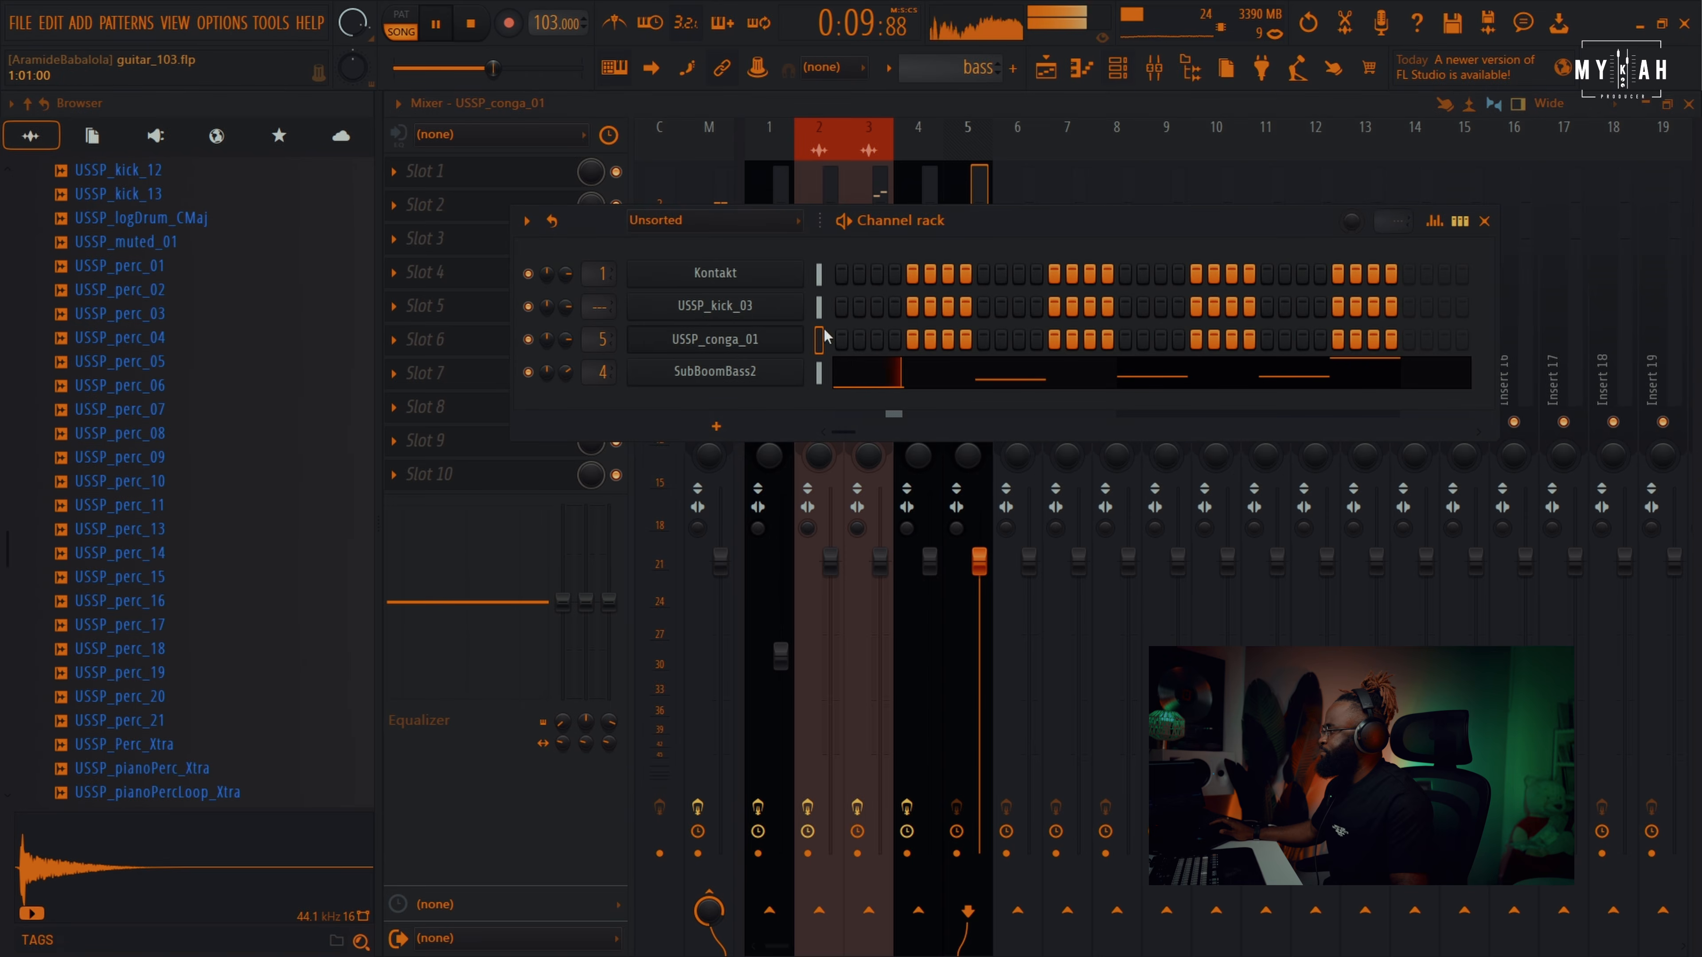
{"action": "left_click", "coordinate": [706, 308]}
{"action": "key", "text": "ctrl+l"}
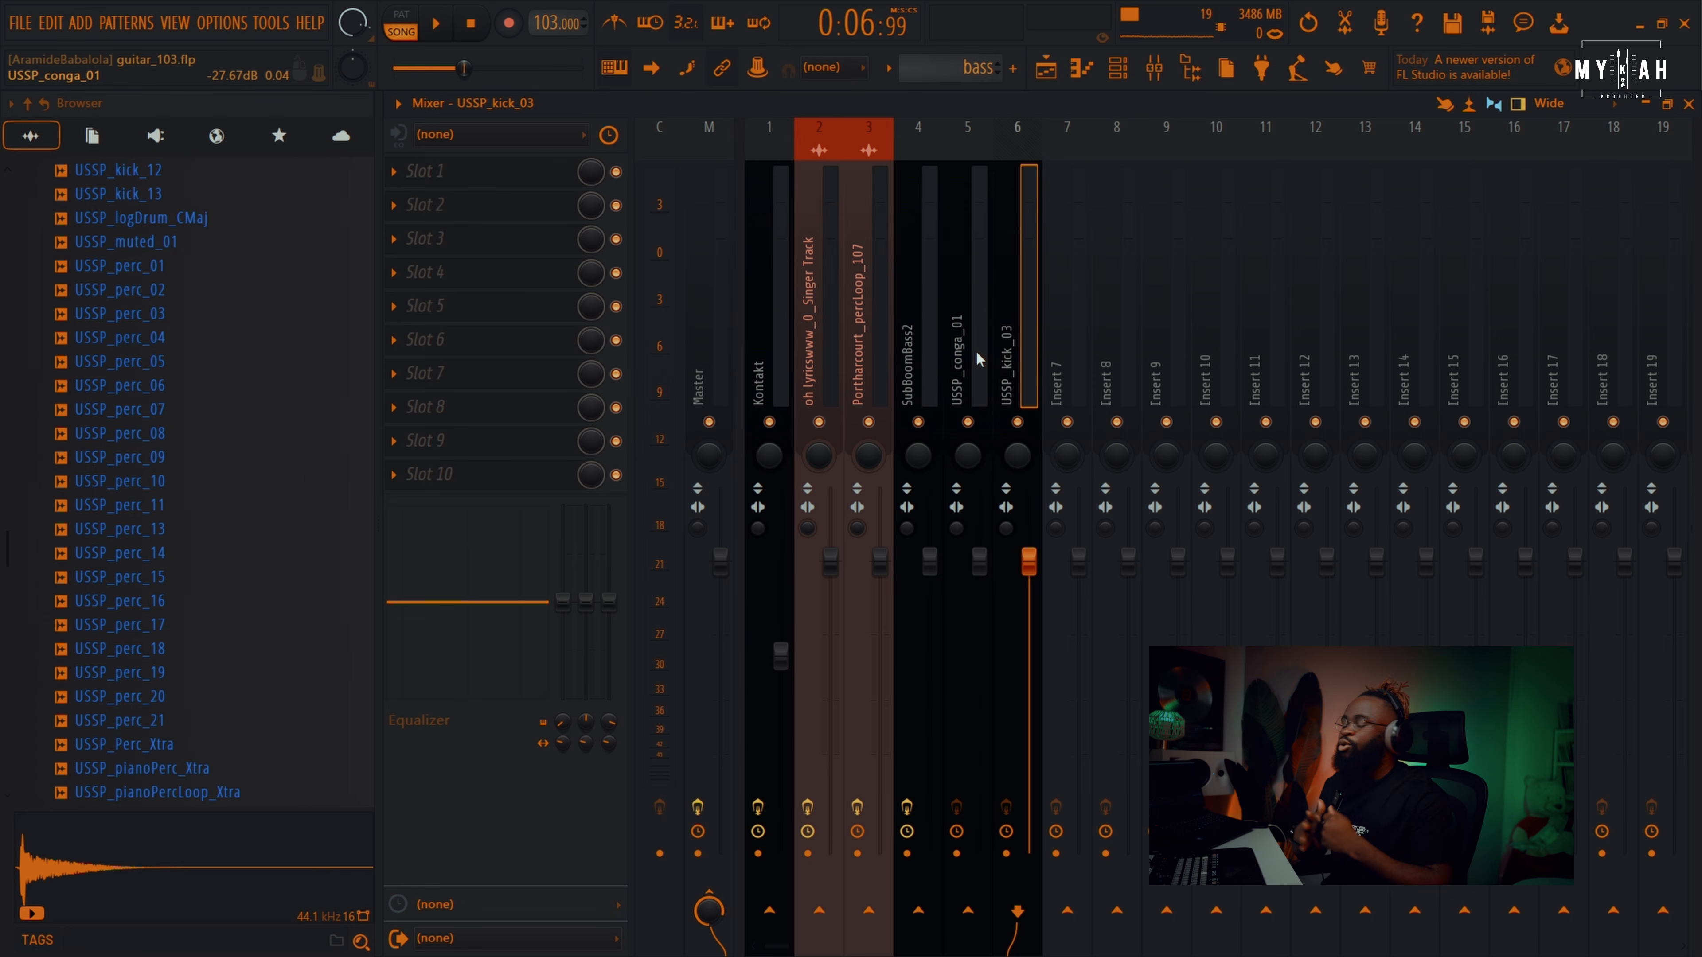
{"action": "left_click", "coordinate": [1061, 76]}
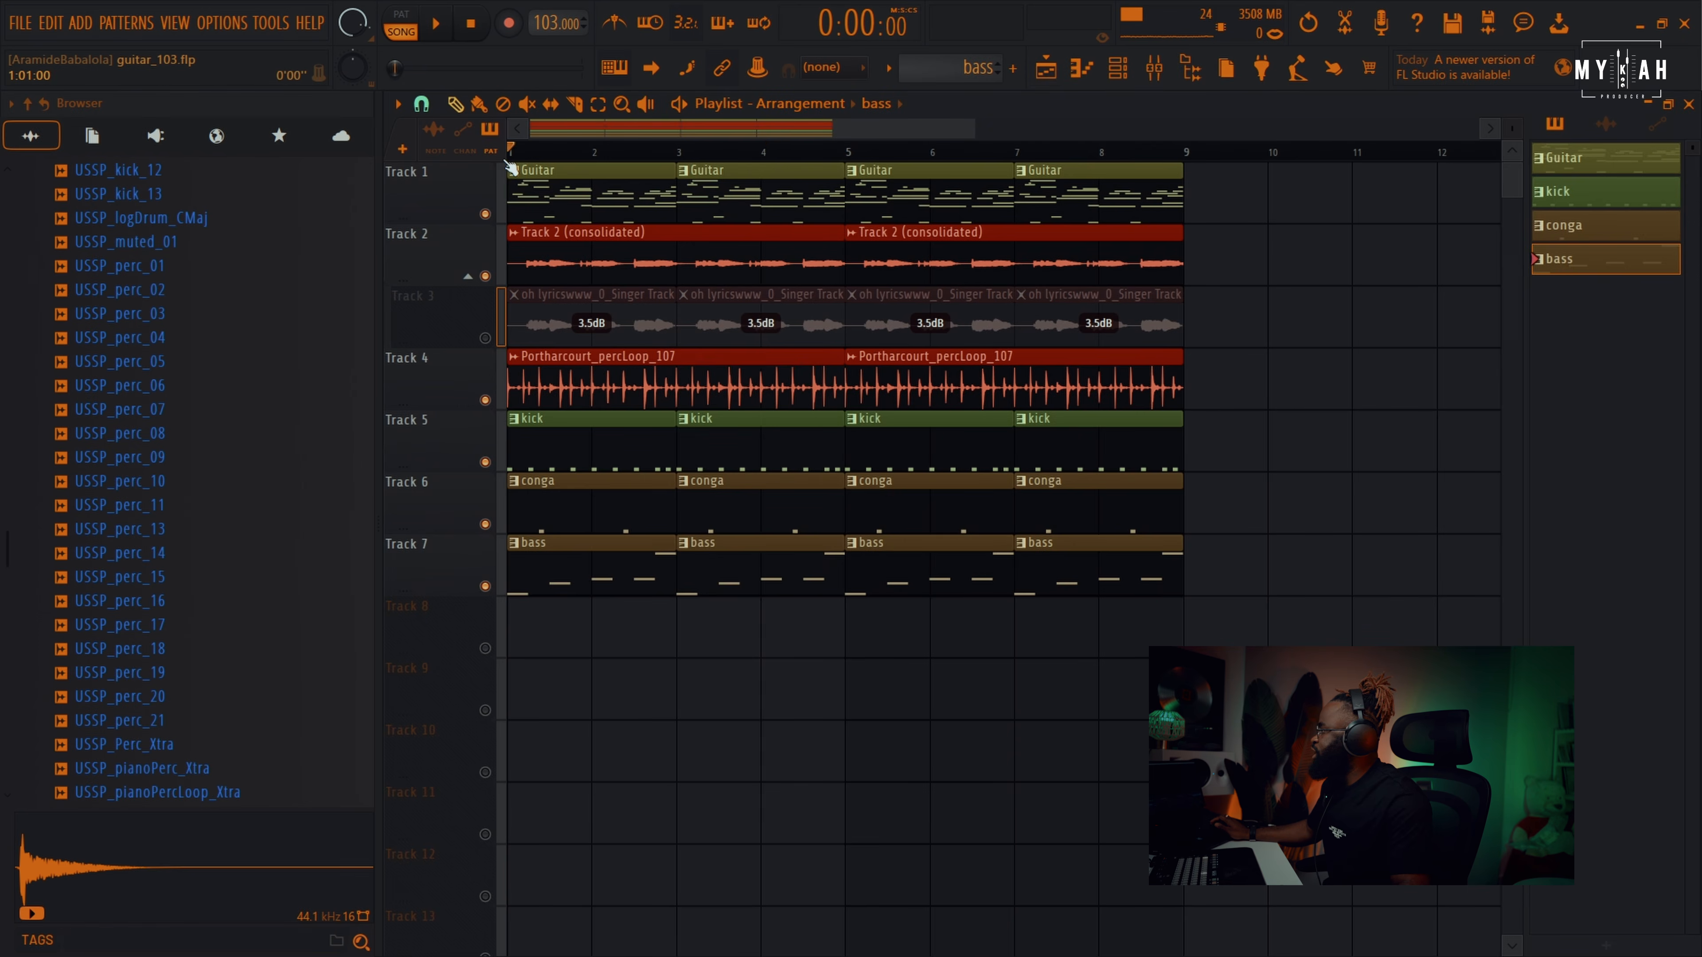
- Add the Diego_Drumroll01_101 fill to Track 8, trim its start to late in bar 8 and set its gain to -7.8 dB
{"action": "key", "text": "space"}
{"action": "scroll", "coordinate": [182, 671], "scroll_direction": "down", "scroll_amount": 15}
{"action": "scroll", "coordinate": [188, 674], "scroll_direction": "down", "scroll_amount": 3}
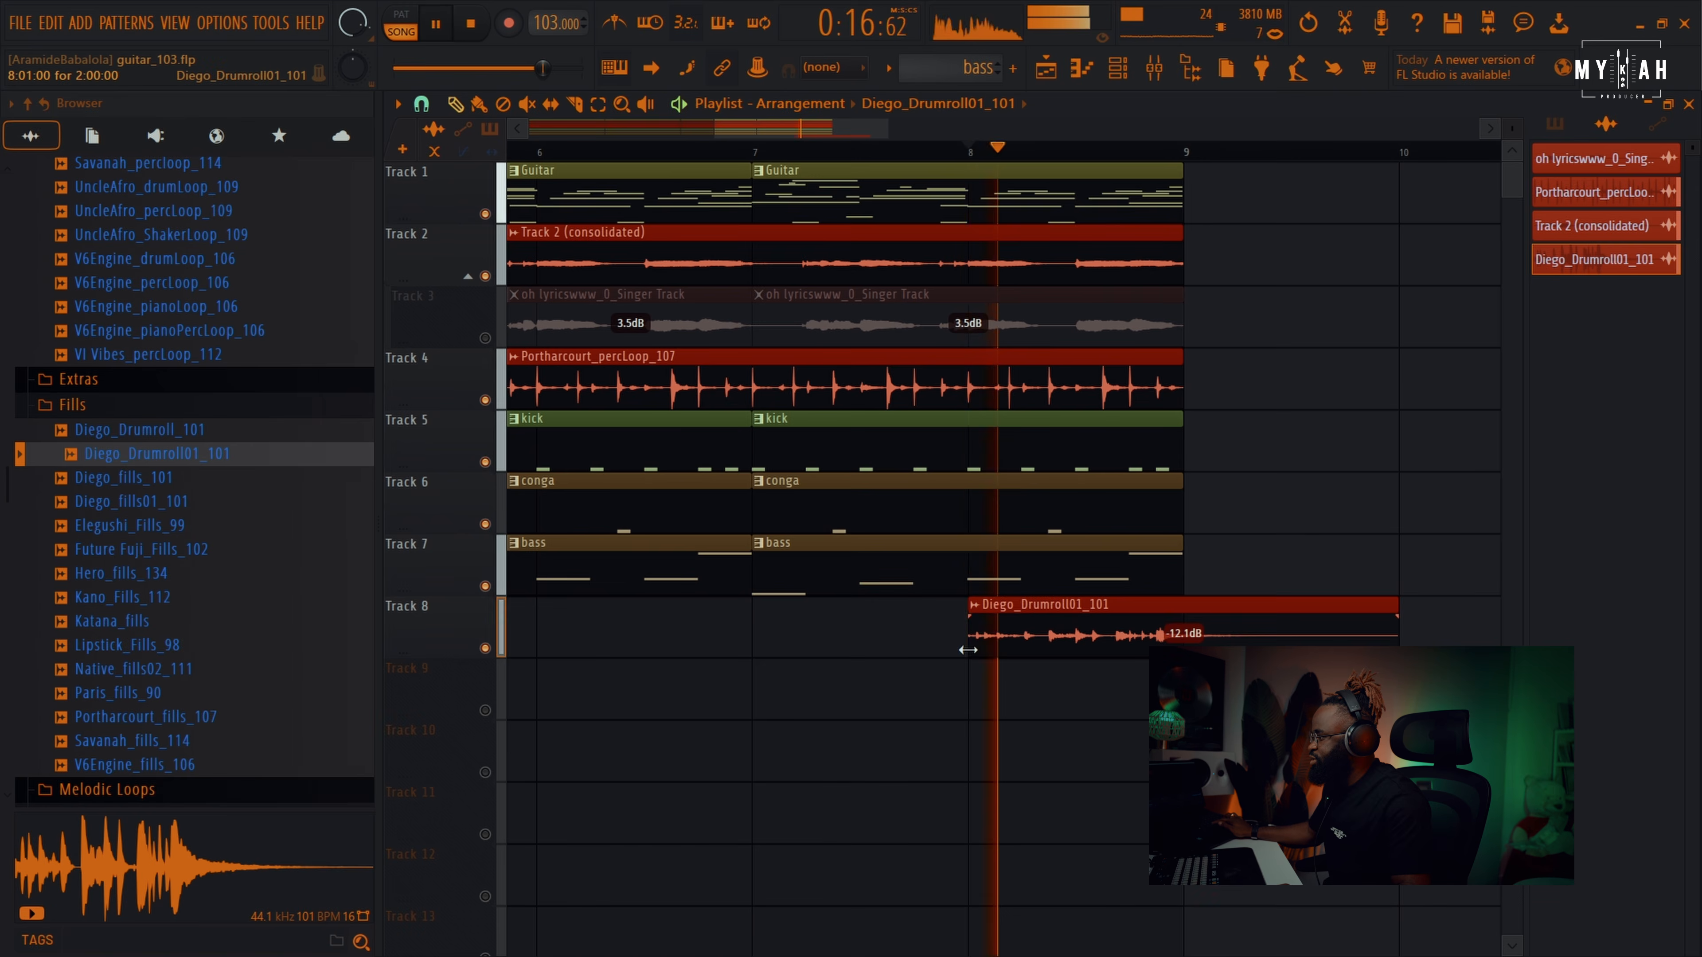
{"action": "left_click_drag", "start_coordinate": [969, 654], "coordinate": [1116, 651]}
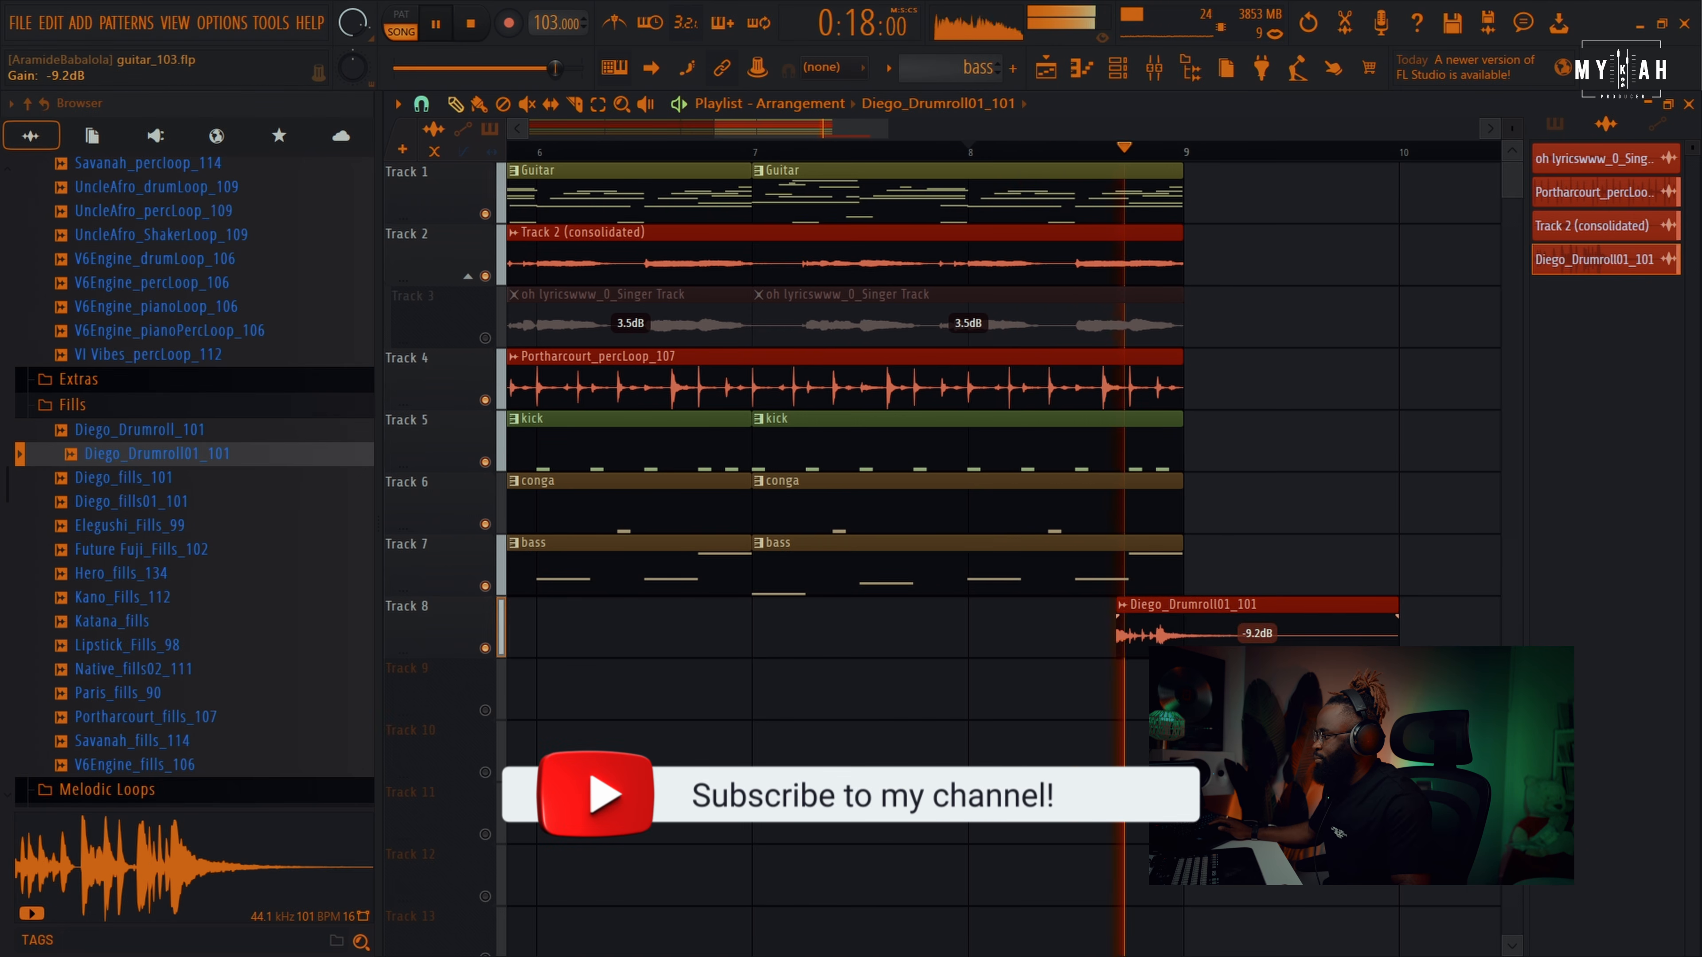
- Slice the drumroll clip on Track 8 at bar 9 and delete the part beyond it
{"action": "key", "text": "c"}
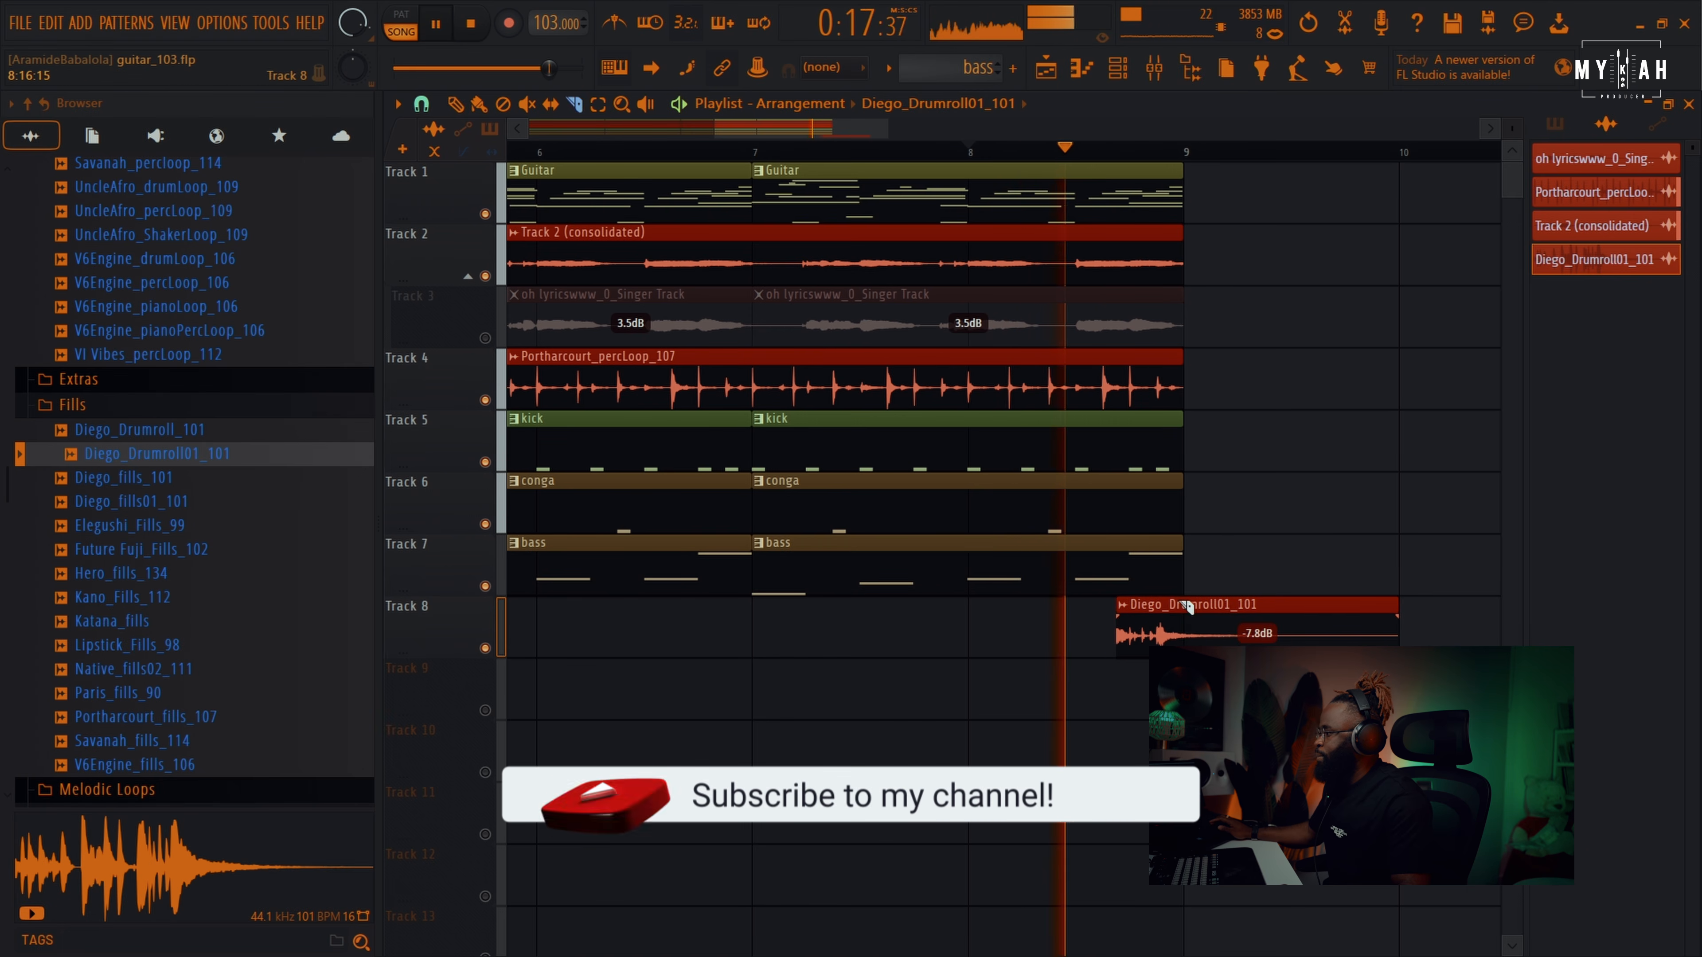
{"action": "left_click", "coordinate": [1181, 637]}
{"action": "left_click", "coordinate": [457, 105]}
{"action": "key", "text": "space"}
{"action": "key", "text": "space"}
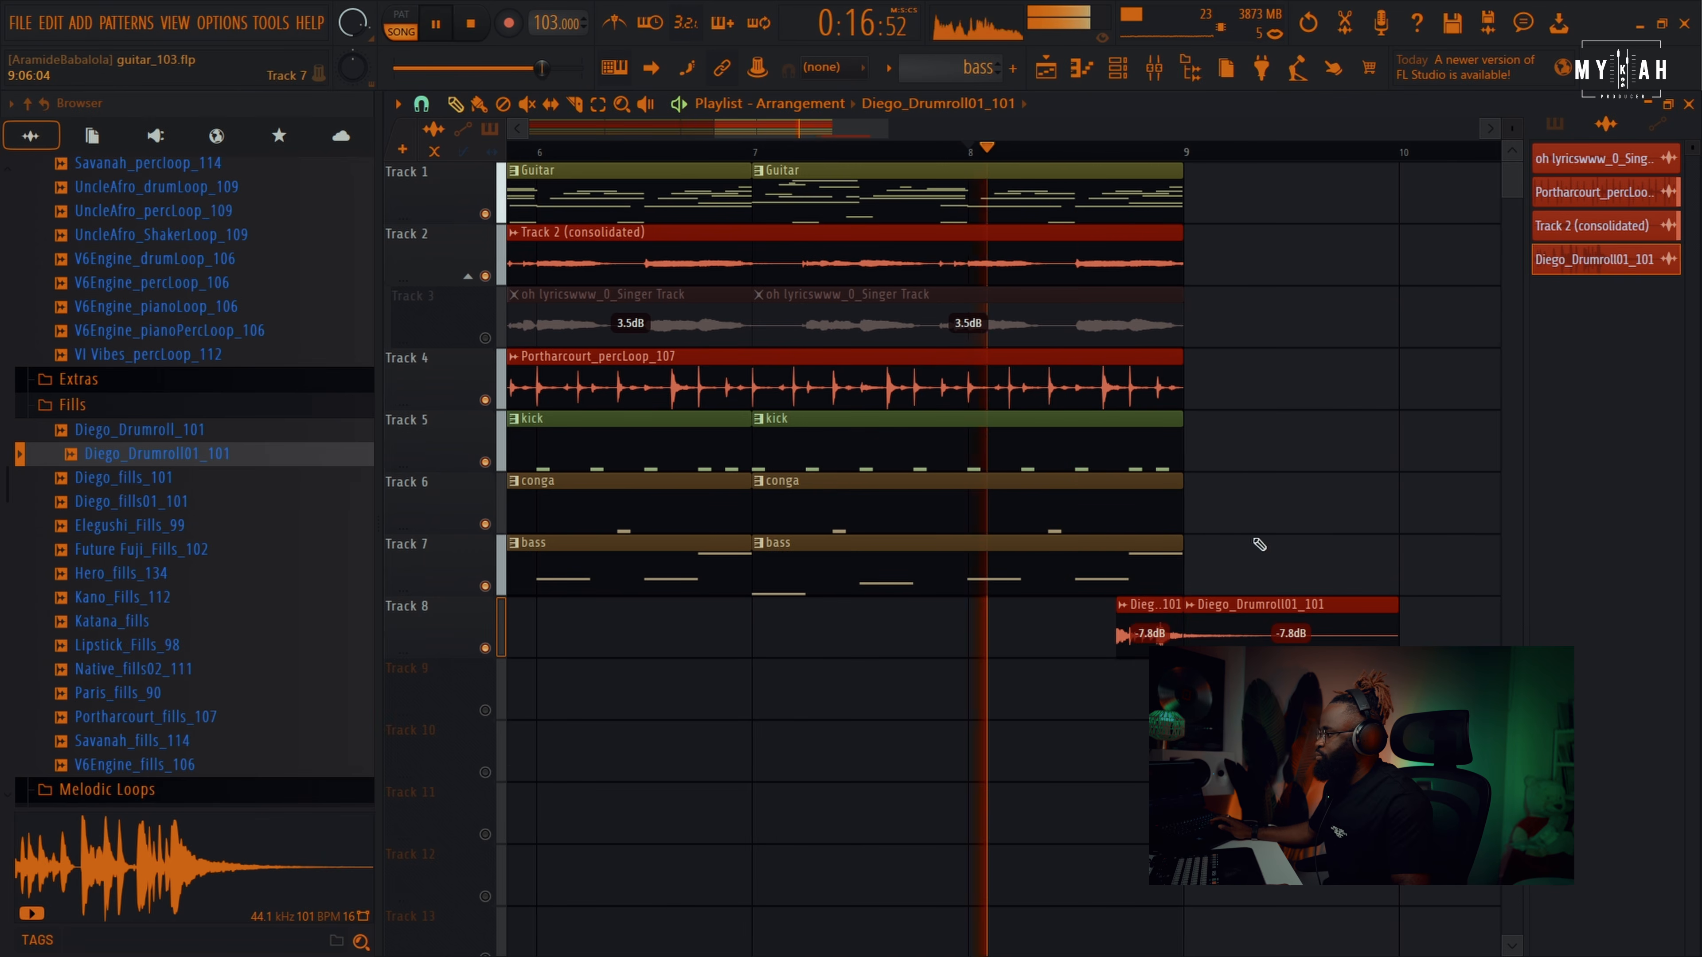
{"action": "right_click", "coordinate": [1263, 618]}
{"action": "left_click_drag", "start_coordinate": [715, 130], "coordinate": [432, 167]}
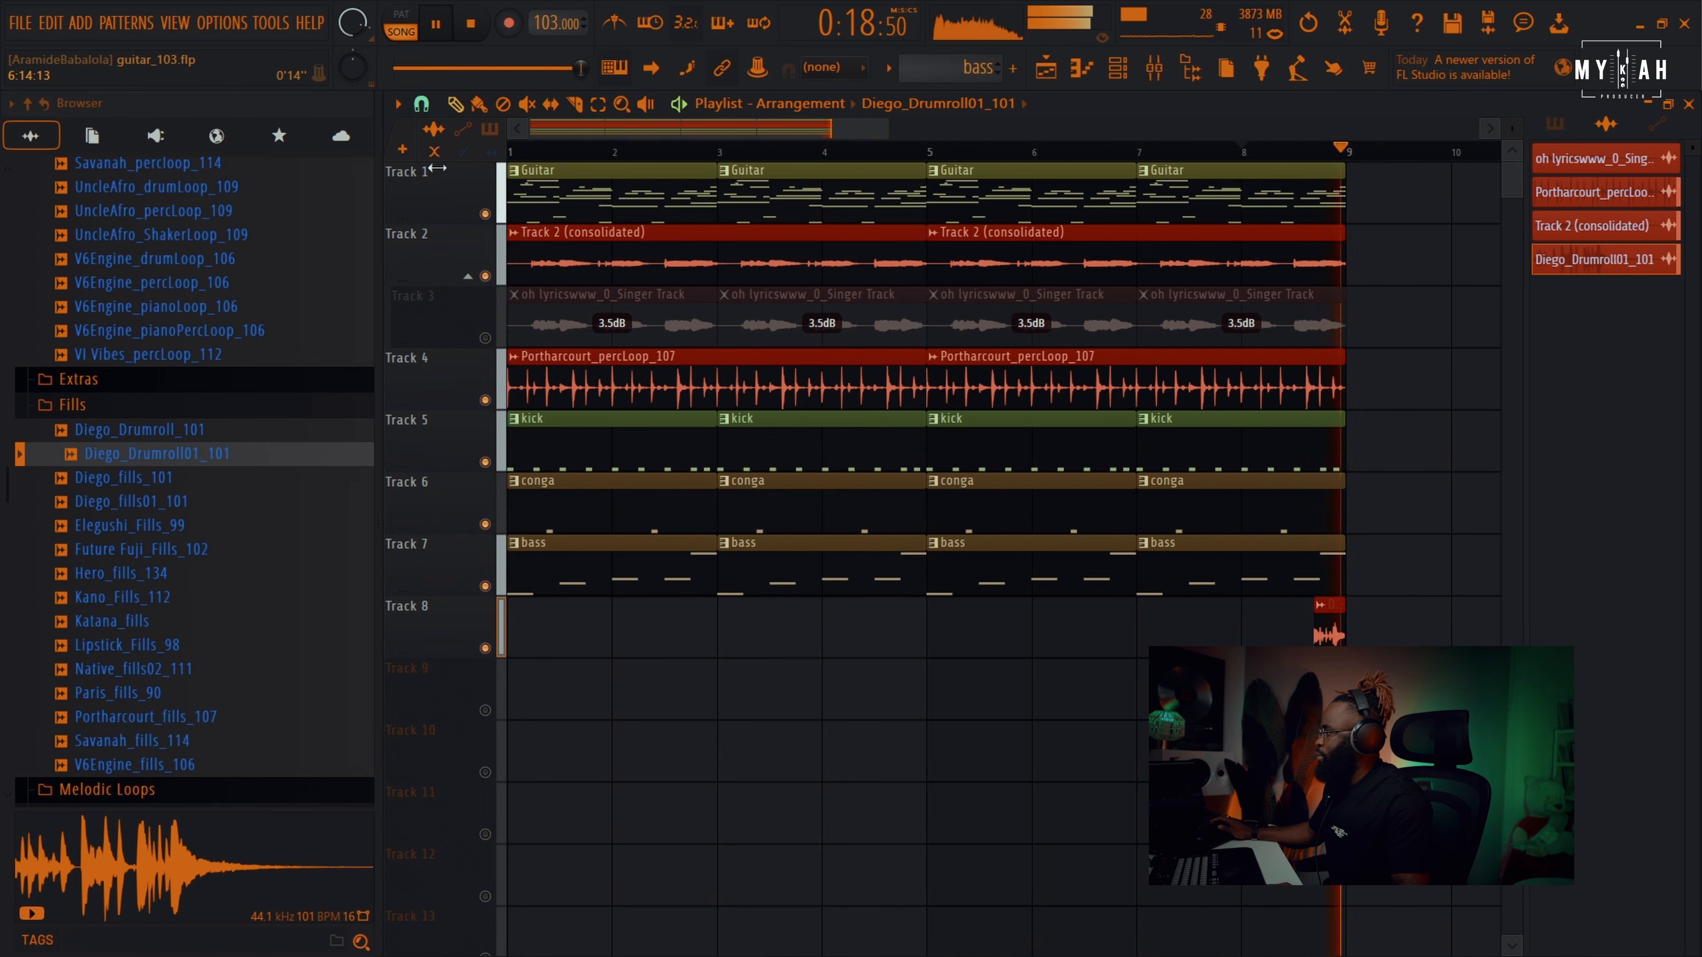
- Browse the drum one-shots and audition the hat samples from USSP_hat_07 up to USSP_hat_04
{"action": "scroll", "coordinate": [171, 551], "scroll_direction": "up", "scroll_amount": 8}
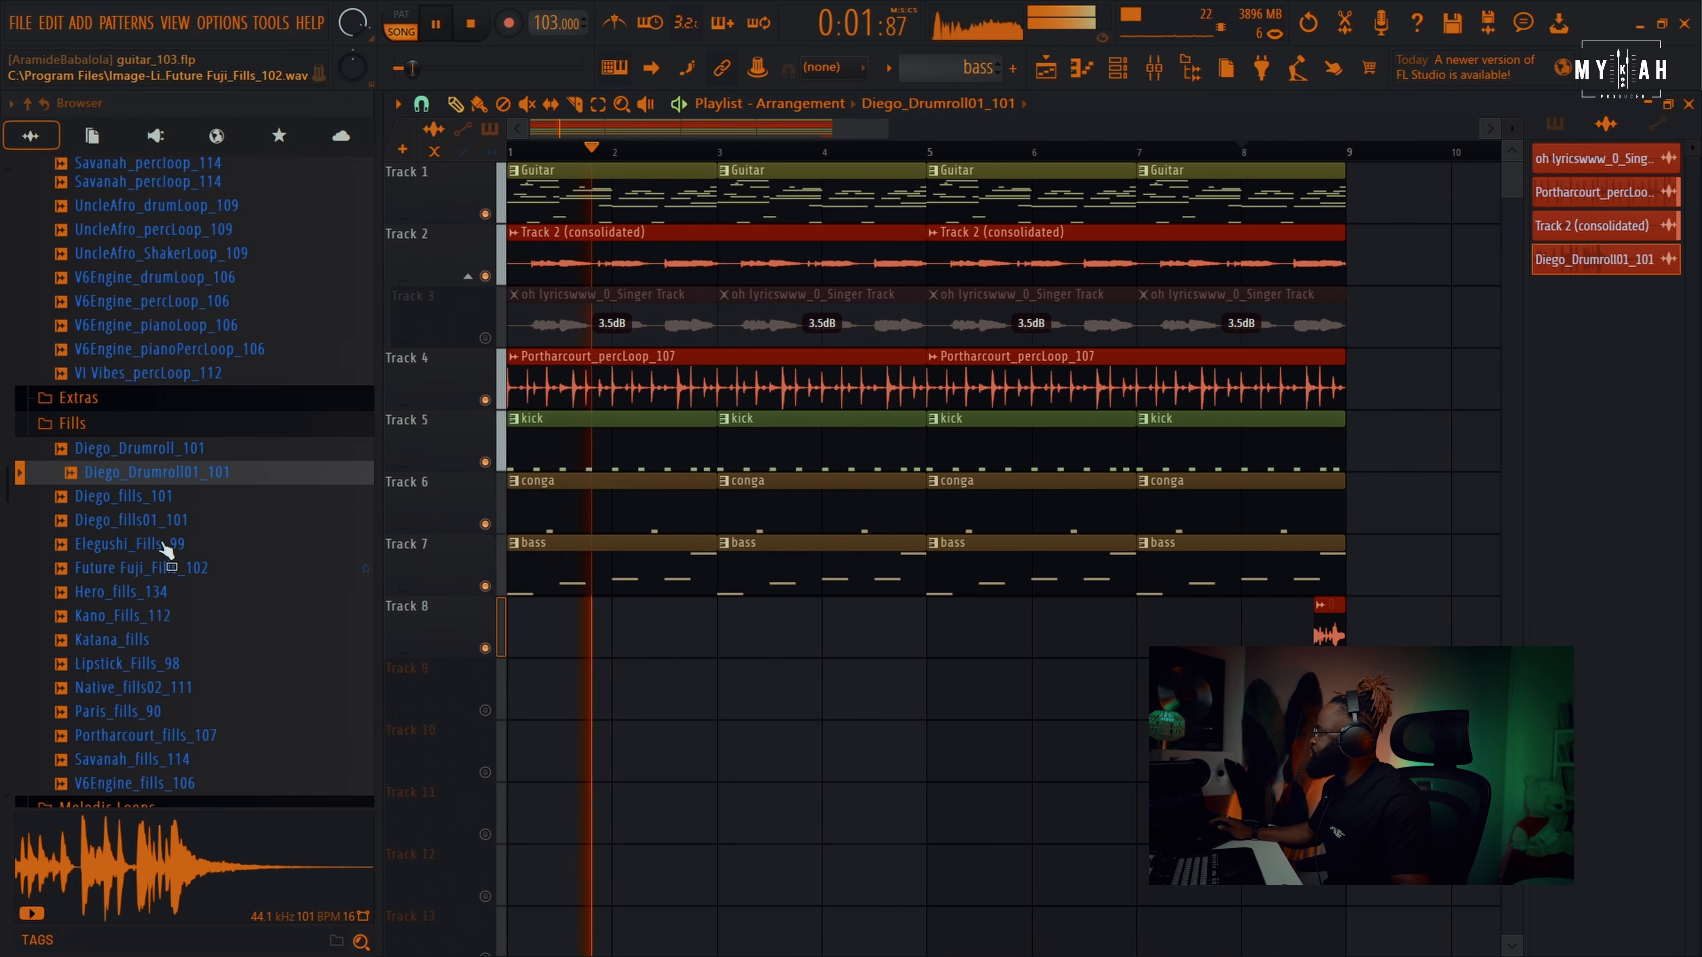
{"action": "key", "text": "space"}
{"action": "scroll", "coordinate": [167, 549], "scroll_direction": "up", "scroll_amount": 15}
{"action": "scroll", "coordinate": [171, 590], "scroll_direction": "down", "scroll_amount": 20}
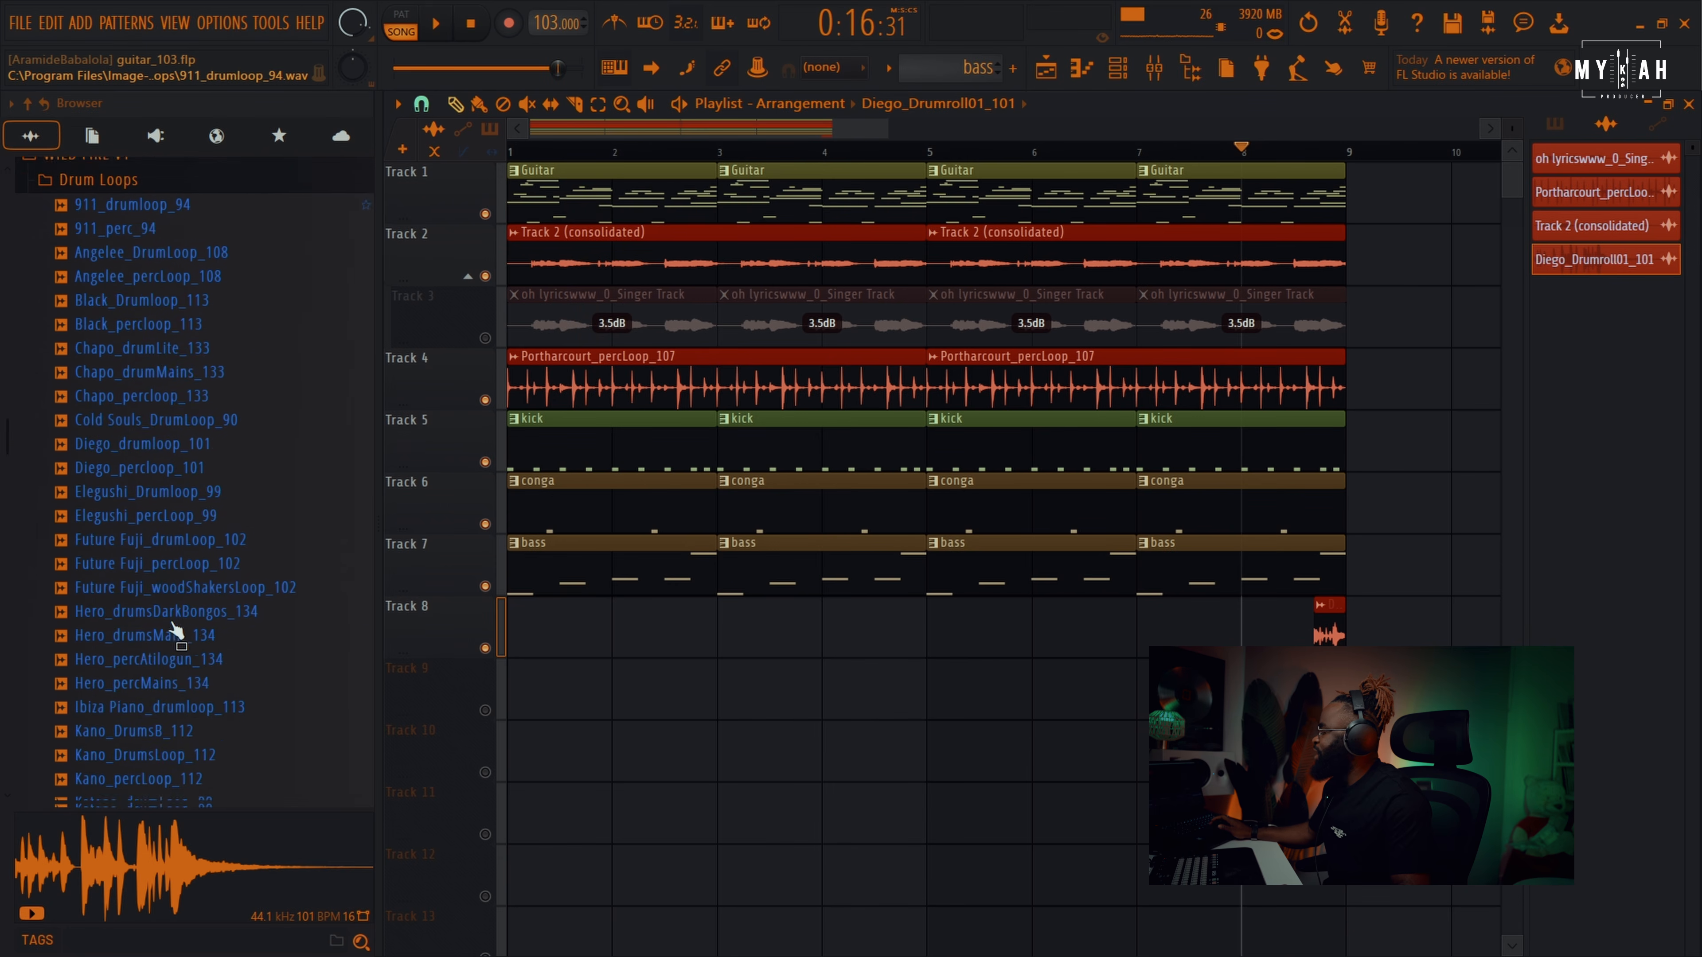
{"action": "scroll", "coordinate": [175, 630], "scroll_direction": "down", "scroll_amount": 8}
{"action": "scroll", "coordinate": [168, 624], "scroll_direction": "down", "scroll_amount": 6}
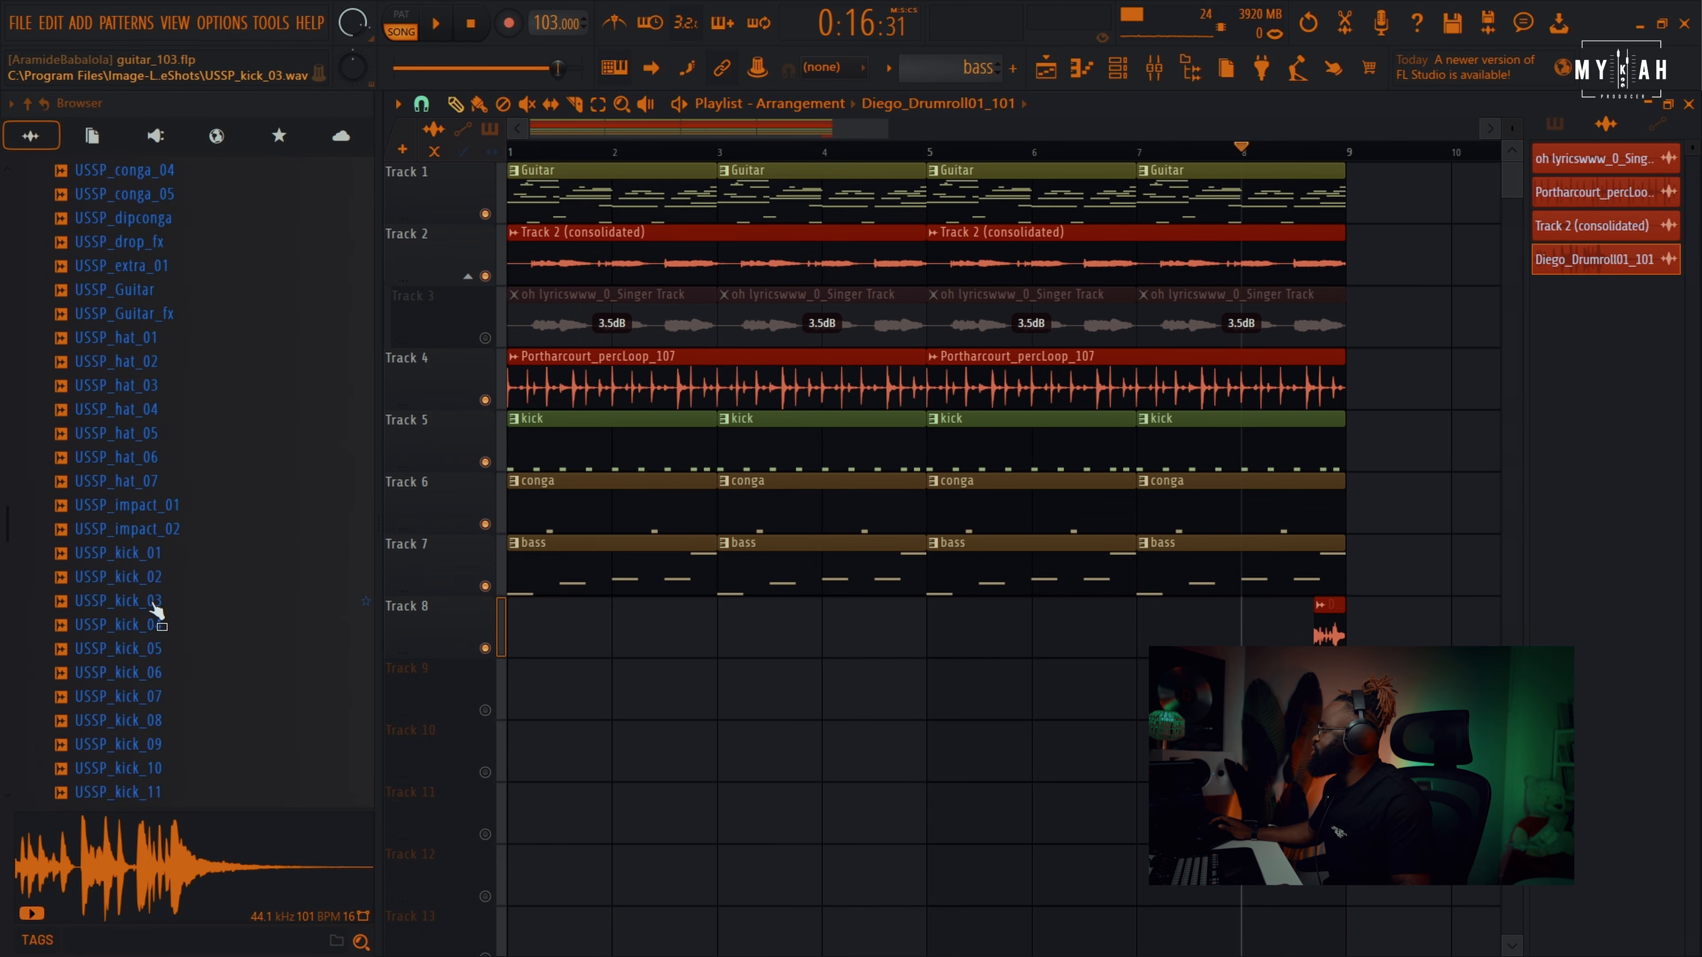
{"action": "left_click", "coordinate": [152, 481]}
{"action": "left_click", "coordinate": [152, 457]}
{"action": "left_click", "coordinate": [155, 434]}
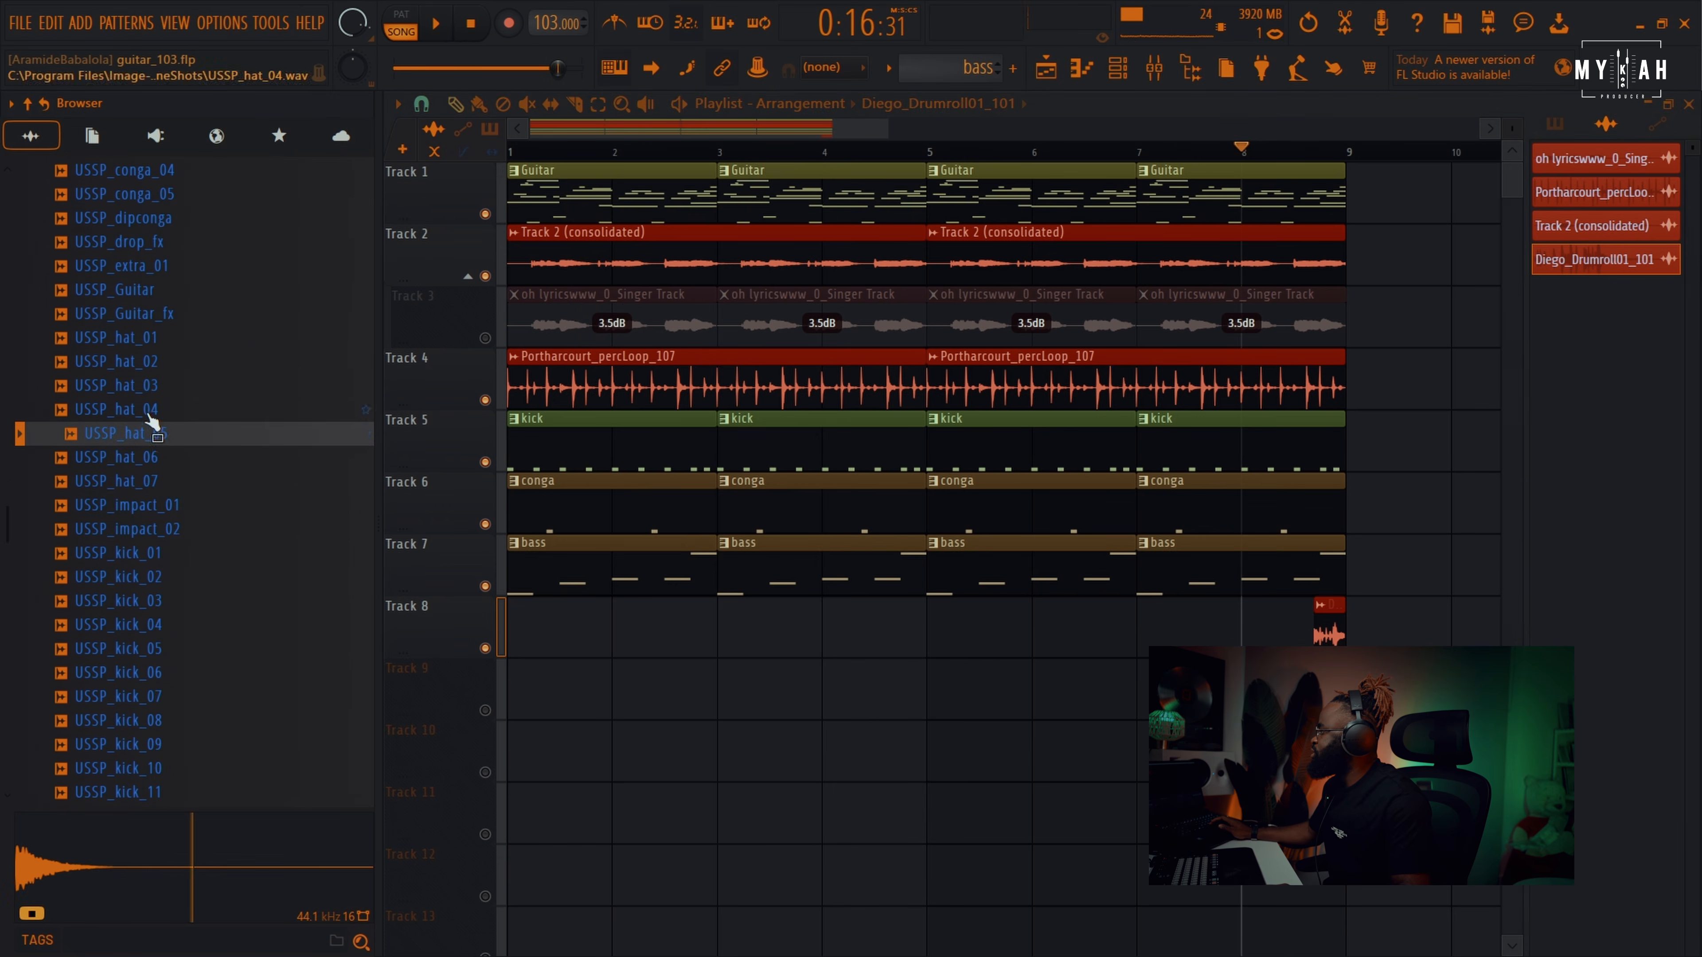
{"action": "left_click", "coordinate": [154, 411]}
- Add USSP_hat_04 as a new channel and create a green pattern named hat
{"action": "left_click", "coordinate": [1123, 77]}
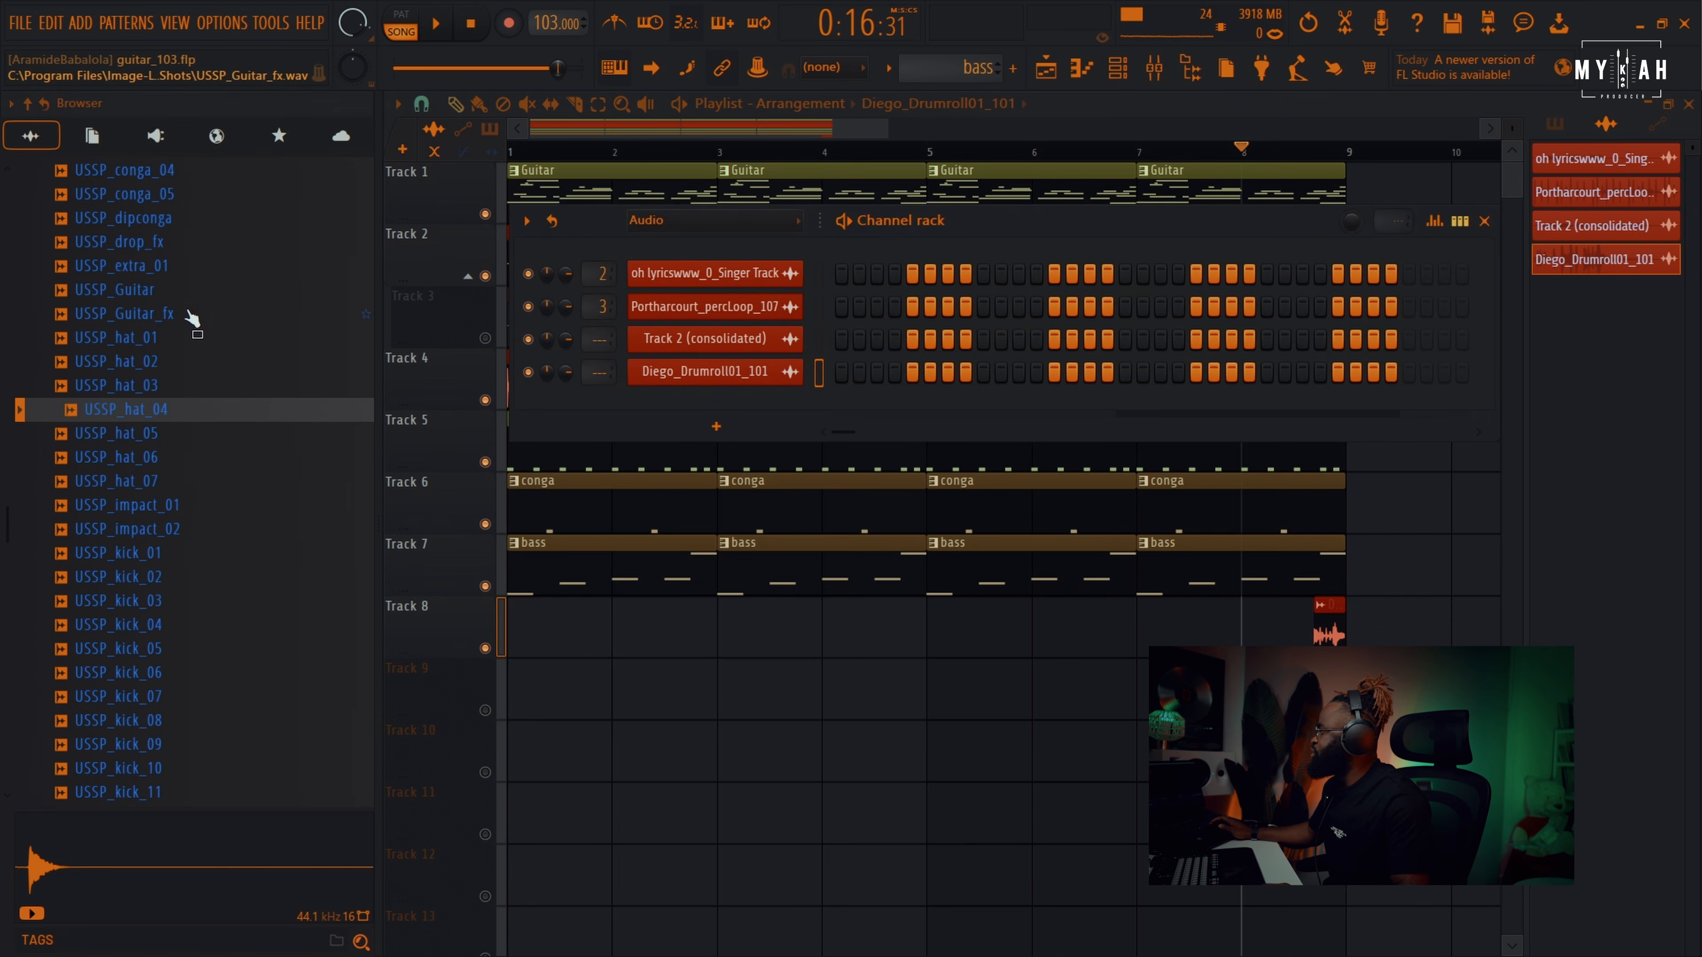
{"action": "left_click_drag", "start_coordinate": [143, 419], "coordinate": [731, 426]}
{"action": "key", "text": "space"}
{"action": "left_click", "coordinate": [965, 67]}
{"action": "left_click", "coordinate": [1000, 109]}
{"action": "type", "text": "hat"}
{"action": "left_click", "coordinate": [989, 86]}
{"action": "left_click", "coordinate": [1120, 308]}
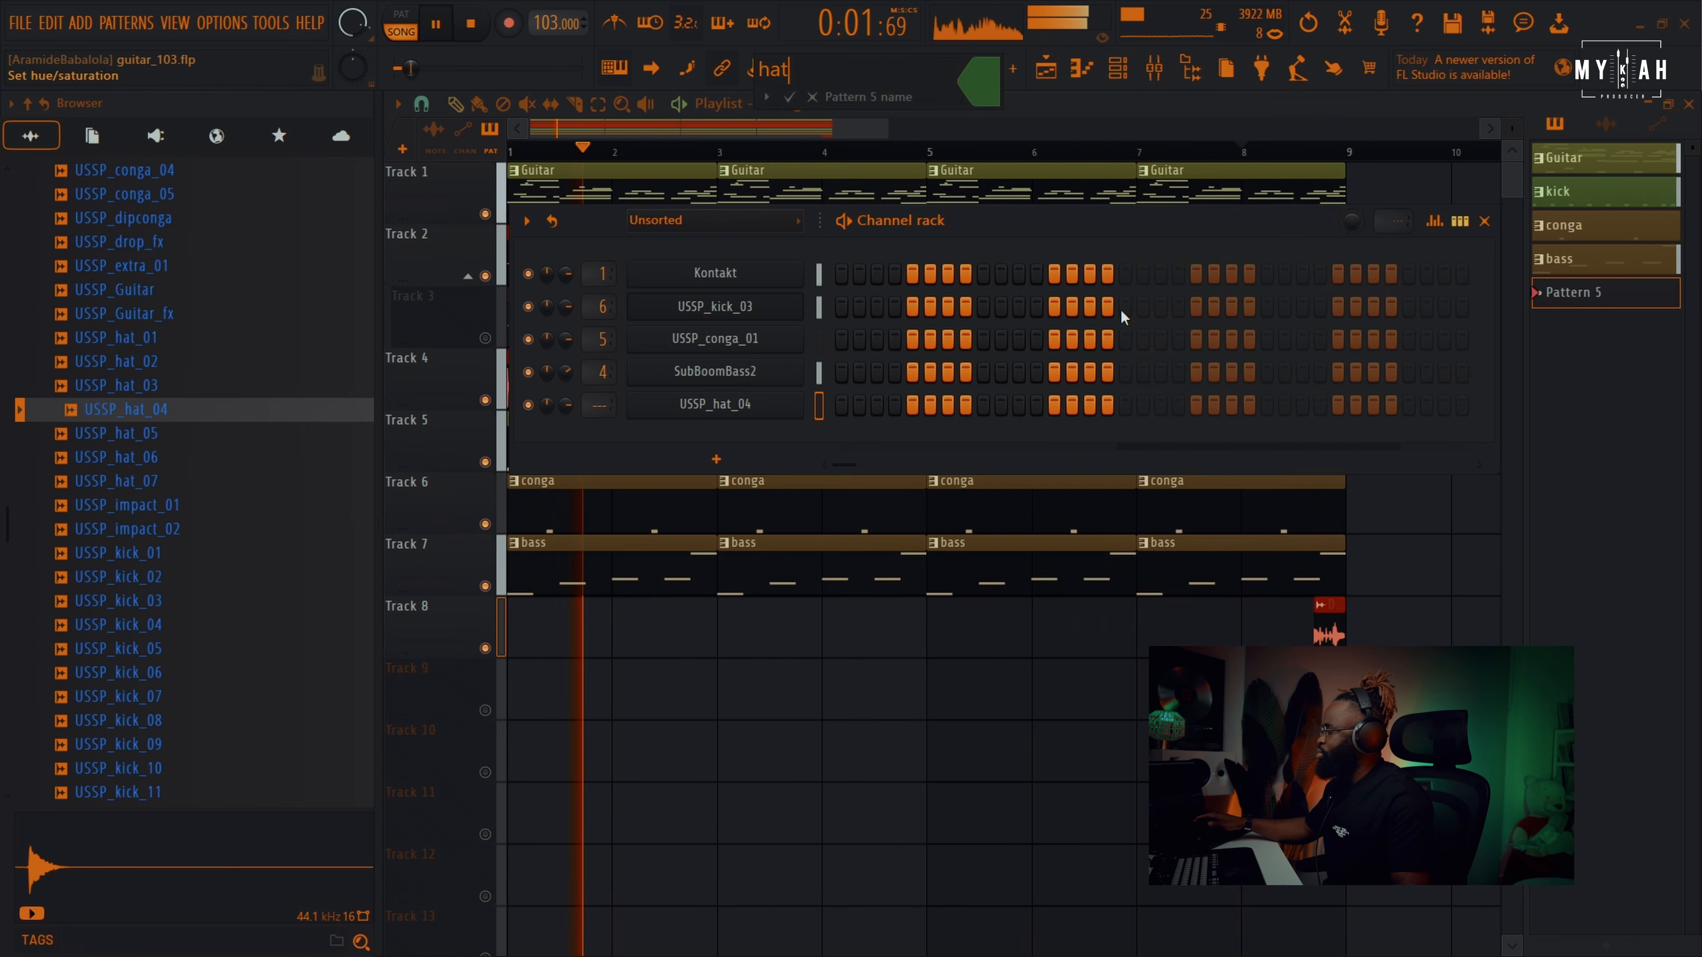
{"action": "key", "text": "Return"}
- Place the hat pattern on Track 9 and enter five short C5 notes on steps 1, 4, 7, 11 and 13 of bar 1
{"action": "left_click", "coordinate": [563, 685]}
{"action": "left_click", "coordinate": [562, 685]}
{"action": "key", "text": "space"}
{"action": "key", "text": "F7"}
{"action": "left_click", "coordinate": [504, 482]}
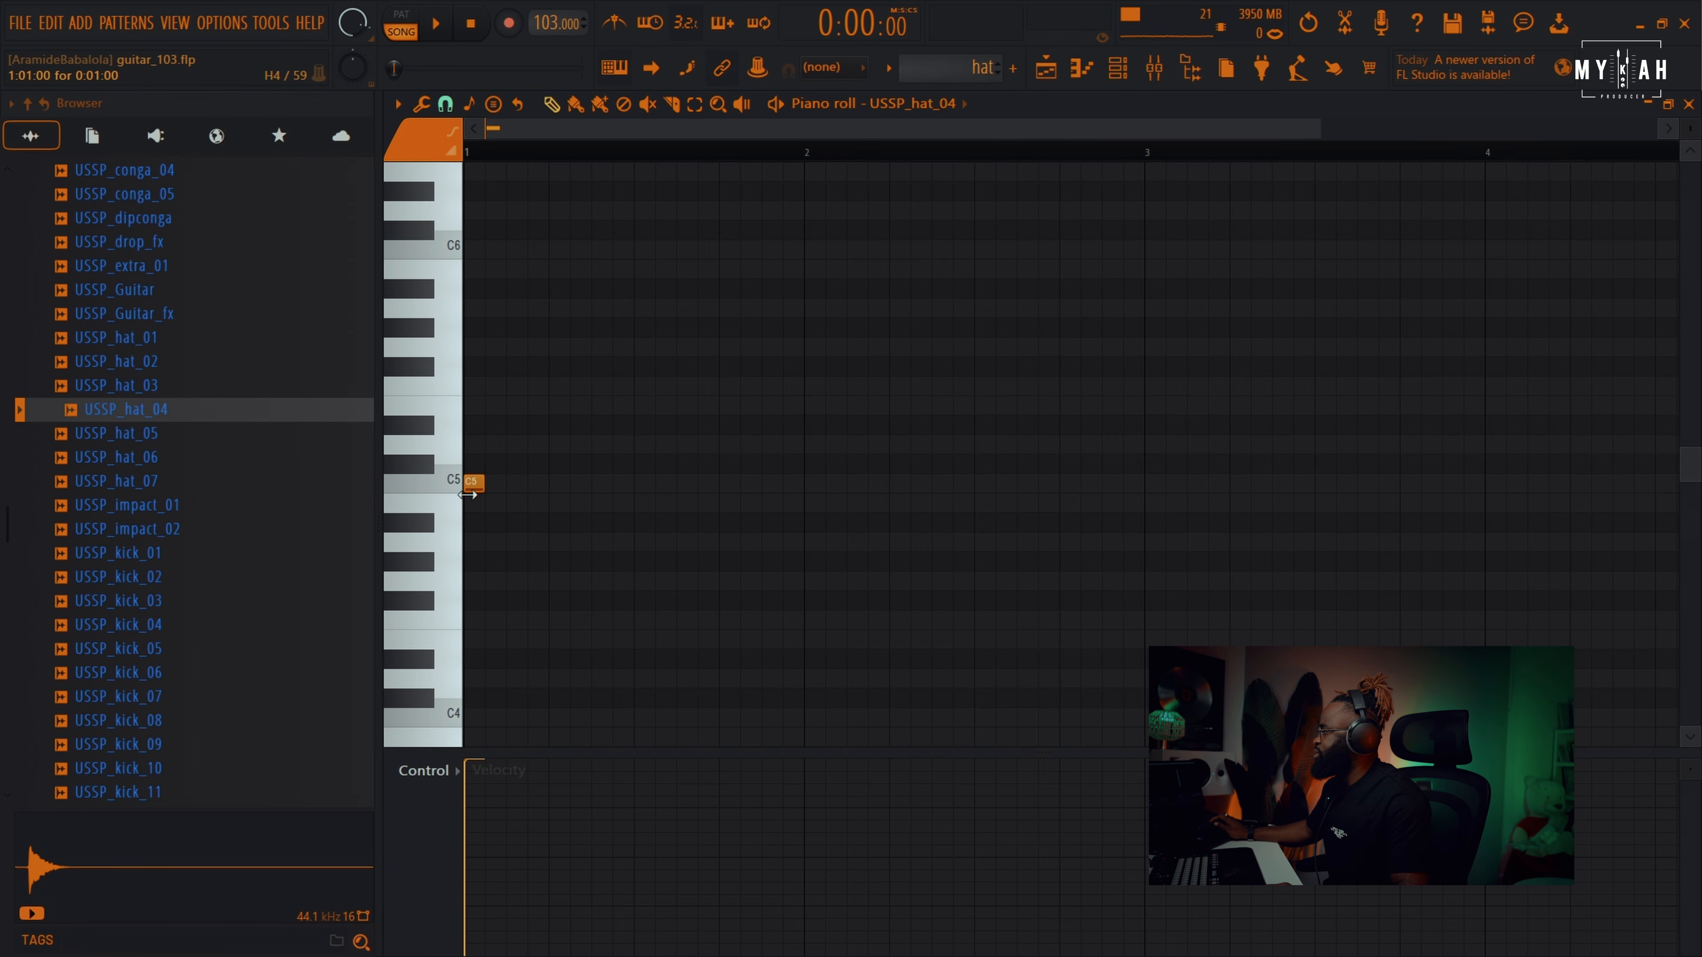
{"action": "key", "text": "space"}
{"action": "left_click", "coordinate": [538, 483]}
{"action": "left_click", "coordinate": [601, 483]}
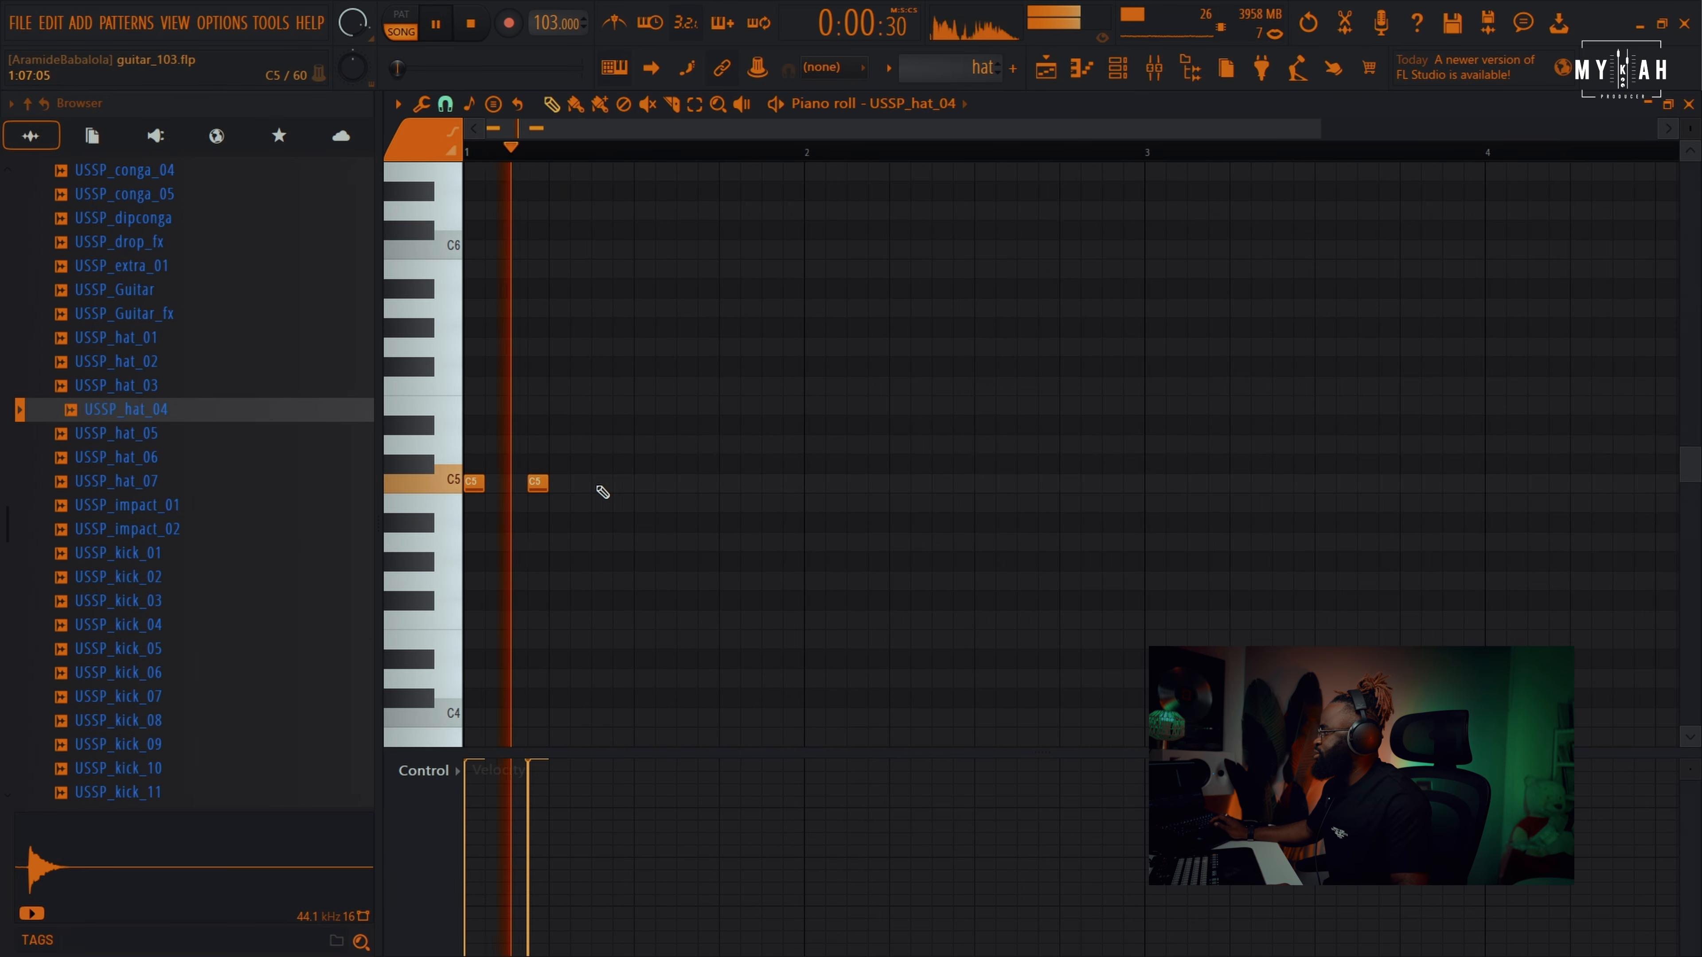
{"action": "left_click", "coordinate": [686, 483]}
{"action": "left_click", "coordinate": [729, 483]}
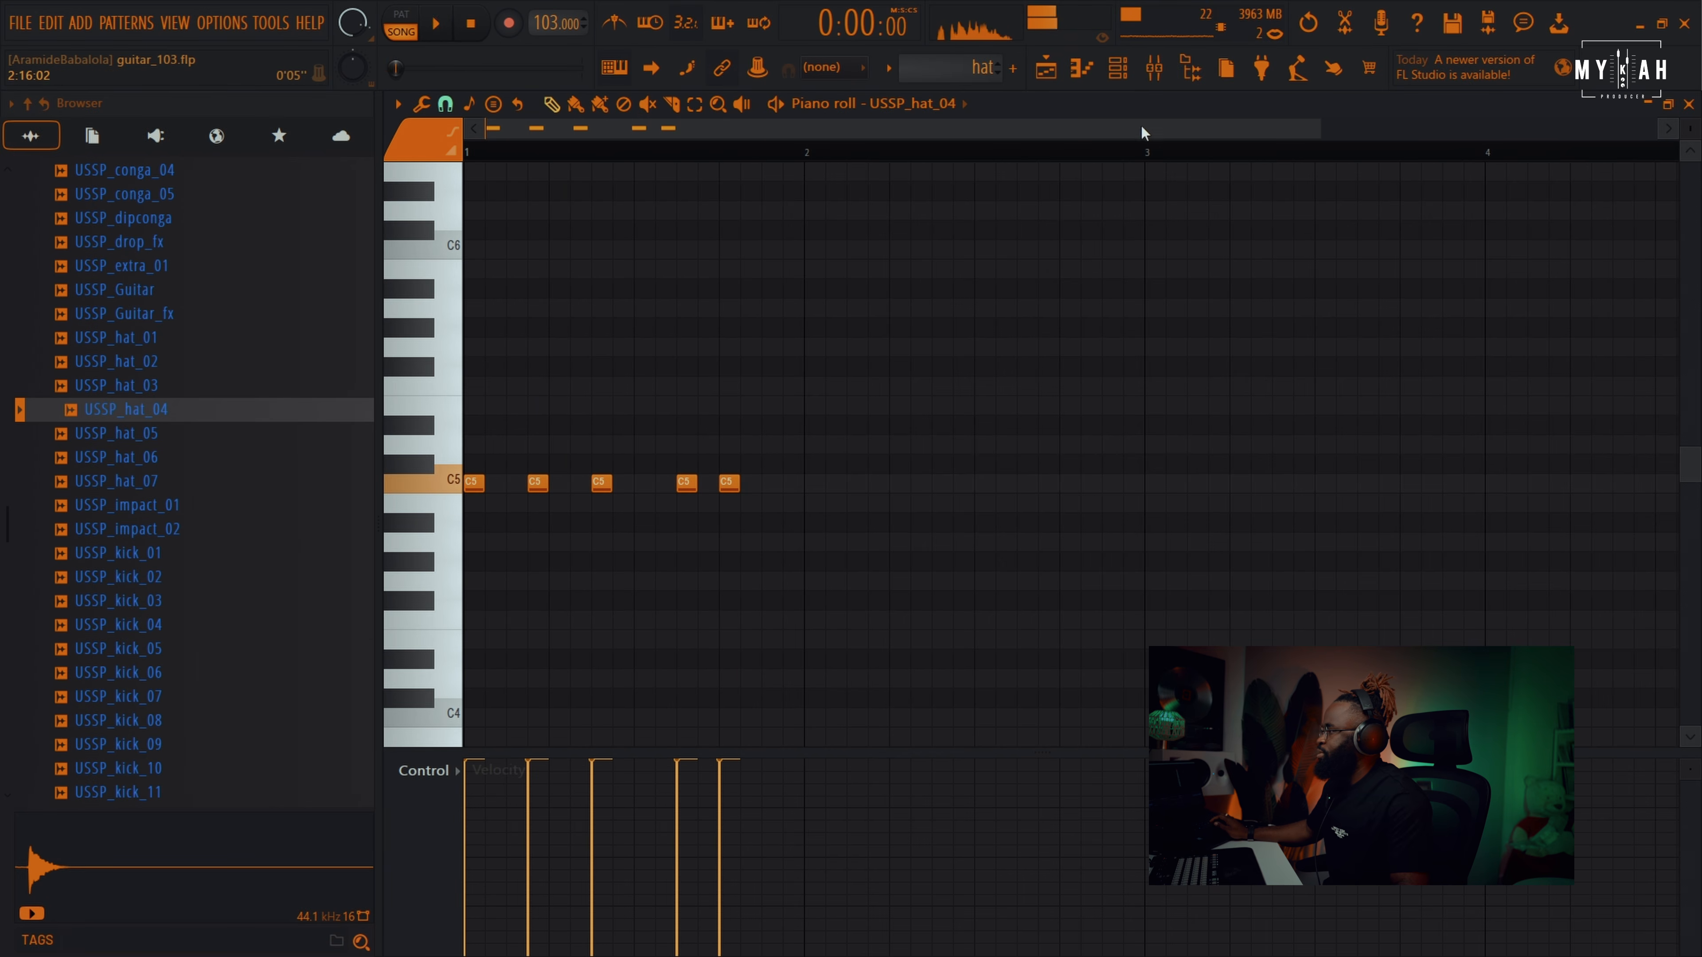
- Set the sample start offset of USSP_hat_04 to 3% during playback
{"action": "left_click", "coordinate": [1123, 74]}
{"action": "left_click", "coordinate": [778, 405]}
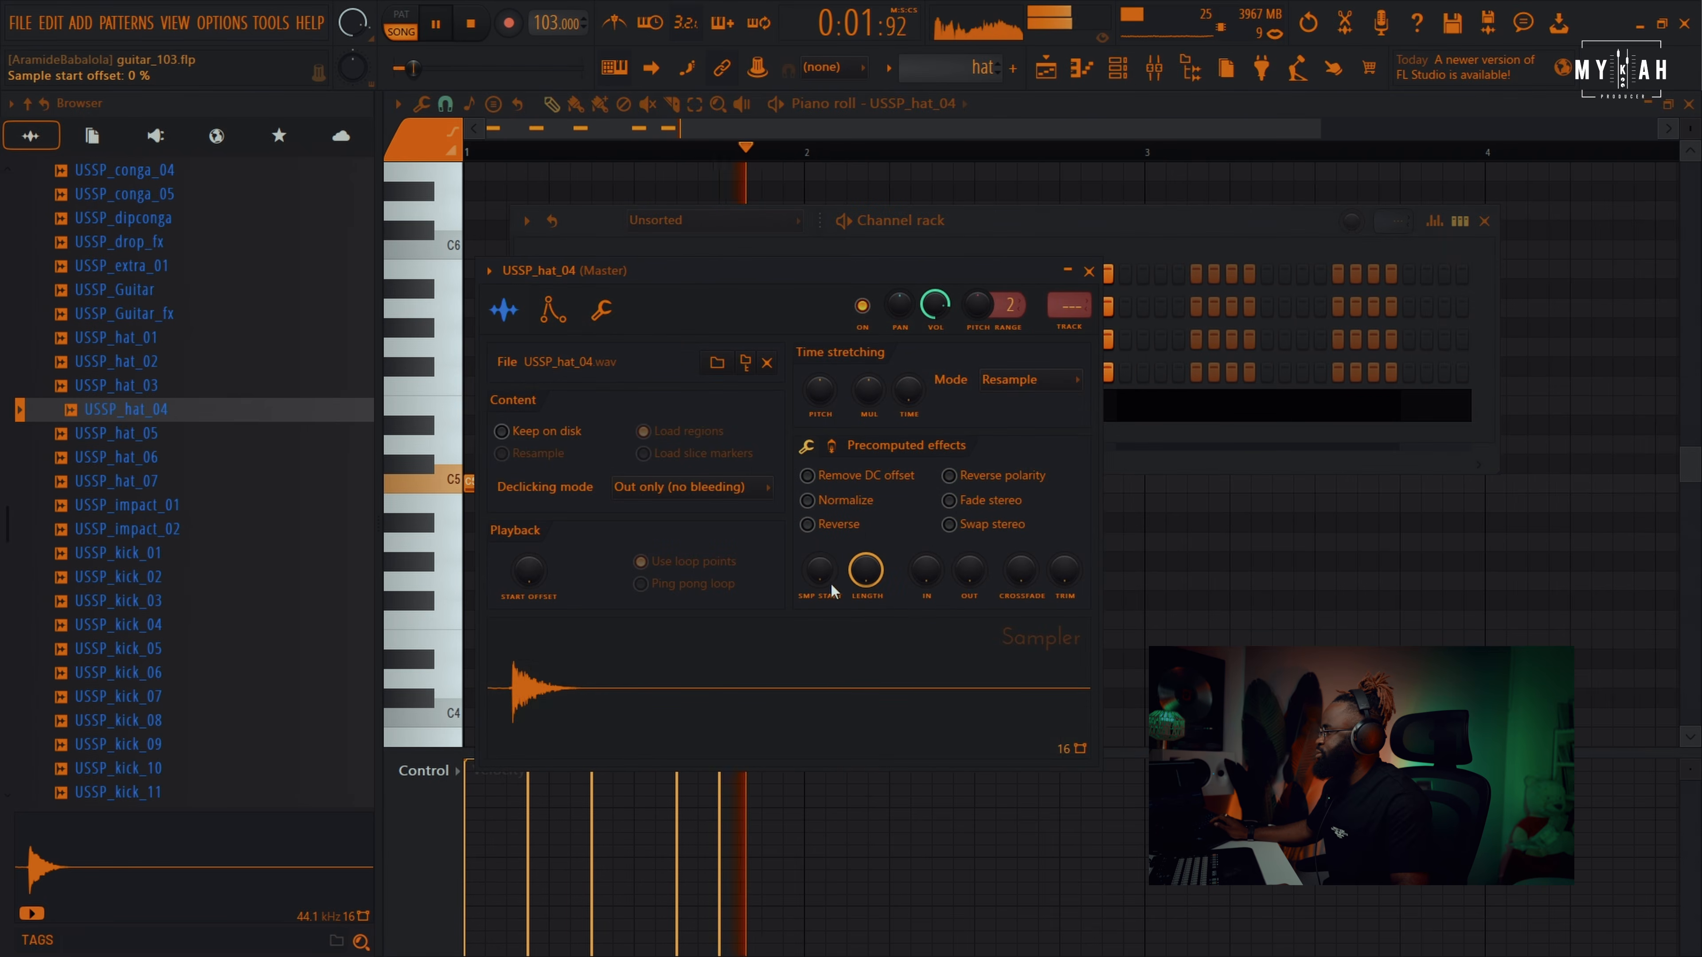
{"action": "key", "text": "space"}
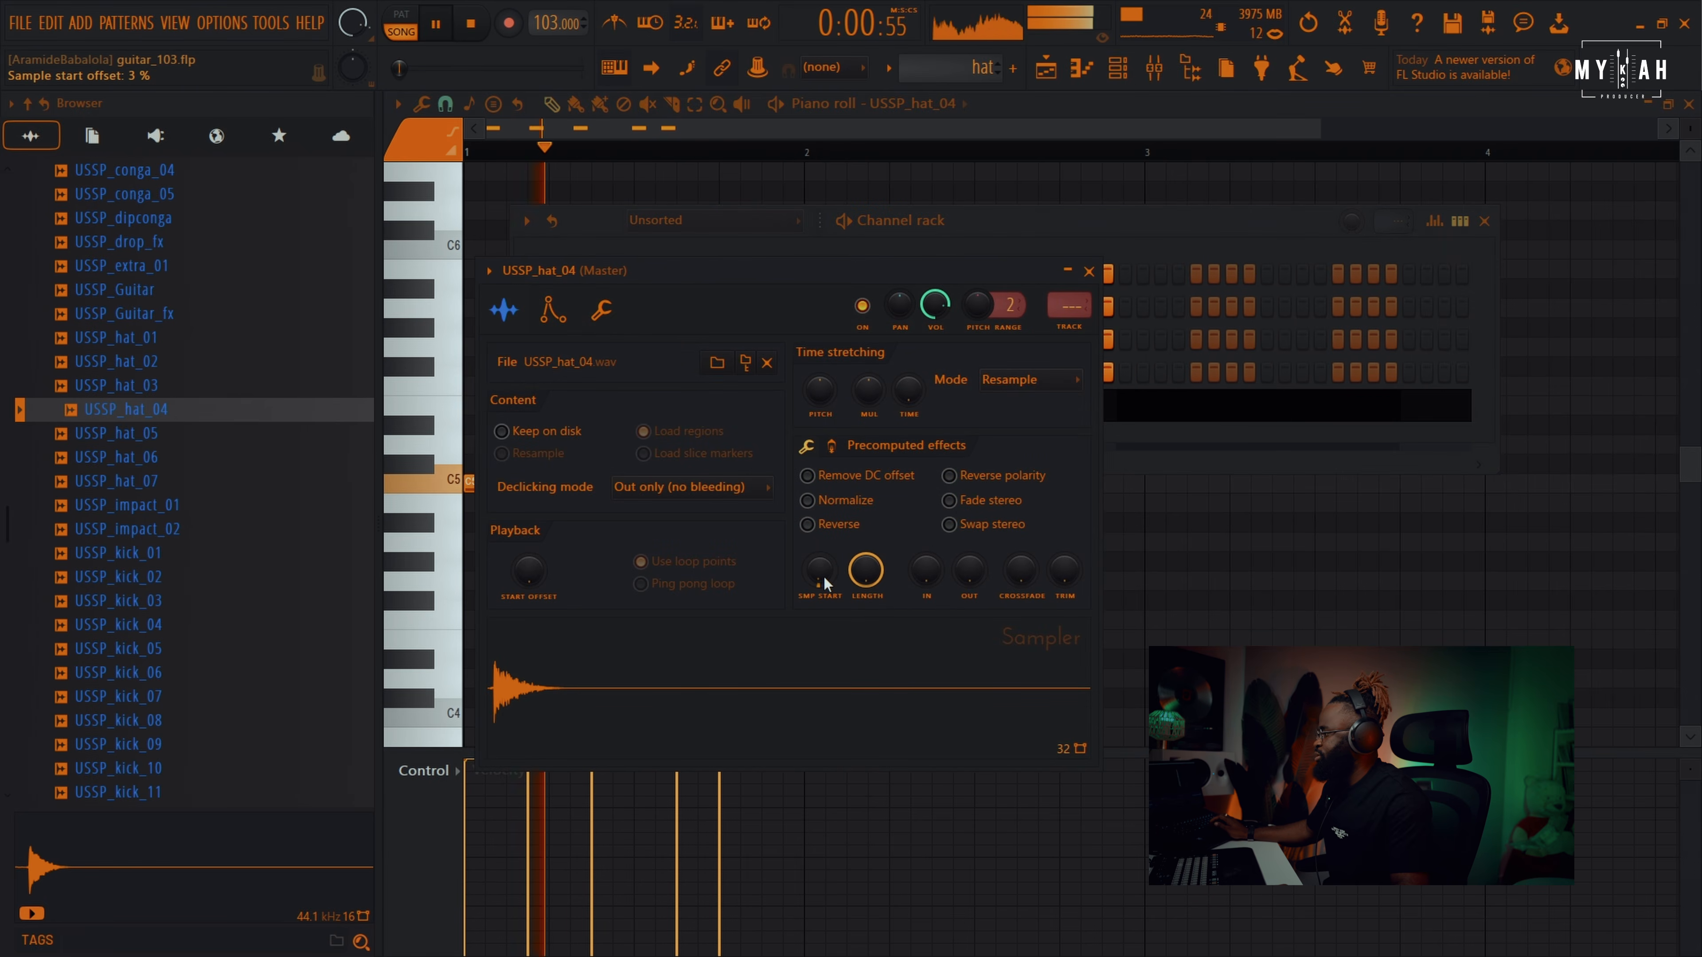
{"action": "key", "text": "F6"}
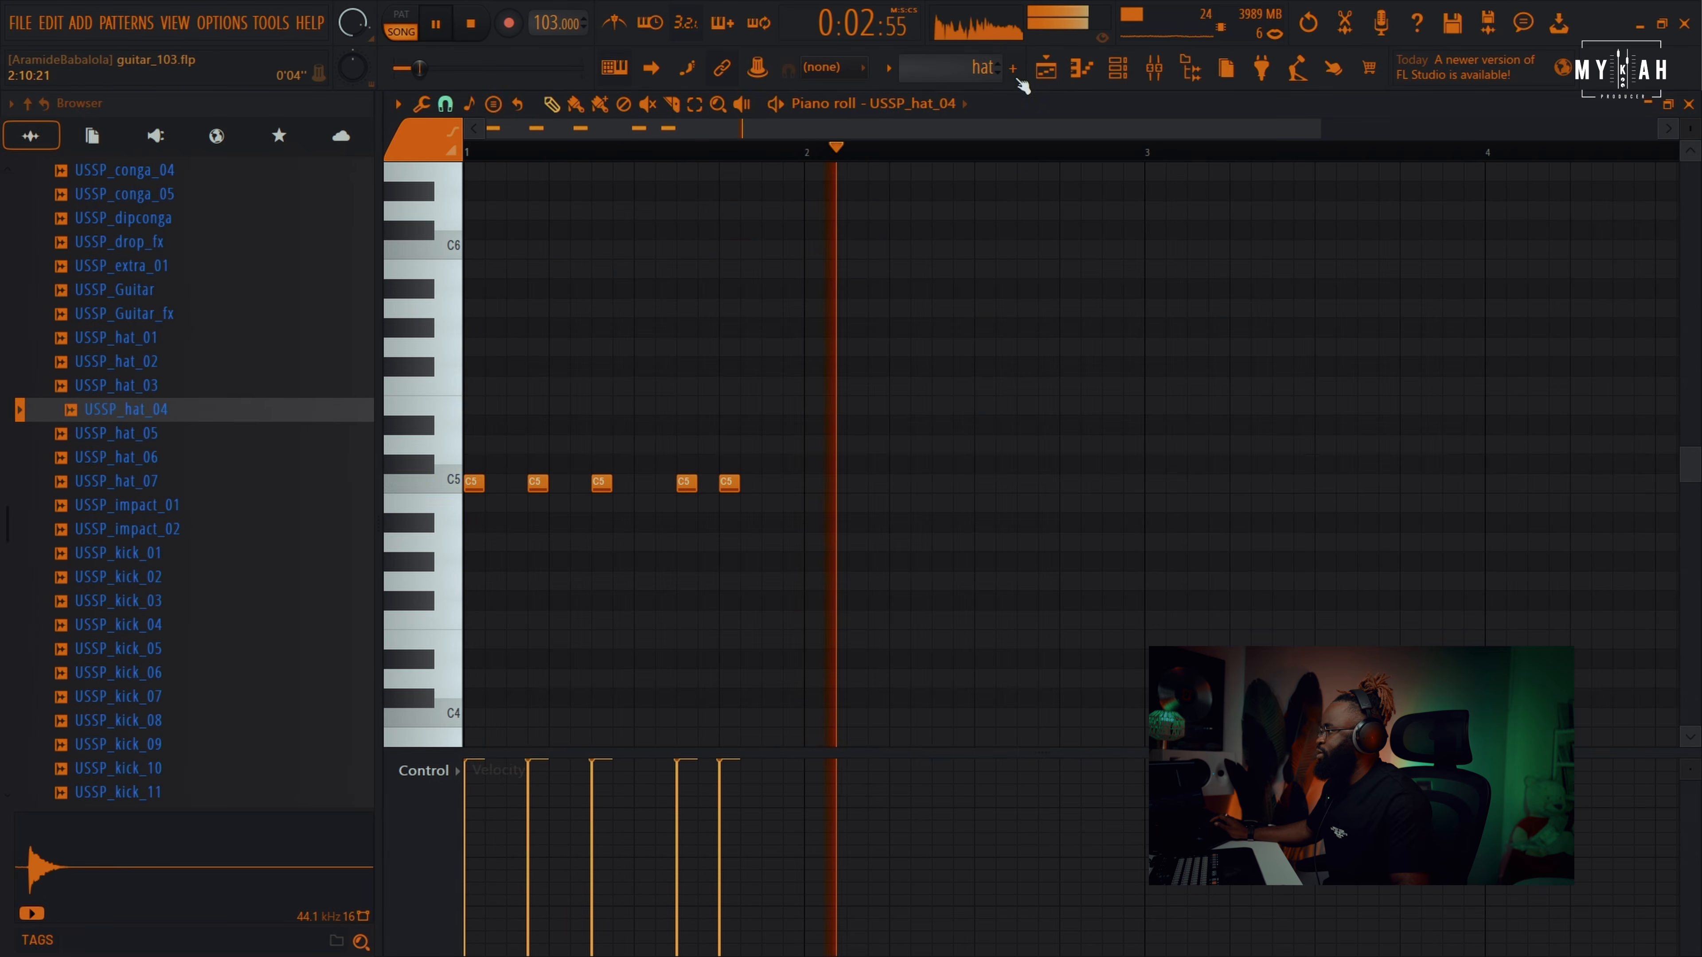
- Repeat the one-bar hat clip along Track 9 through the rest of the eight-bar arrangement
{"action": "key", "text": "F5"}
{"action": "left_click", "coordinate": [650, 684]}
{"action": "left_click_drag", "start_coordinate": [736, 708], "coordinate": [1148, 713]}
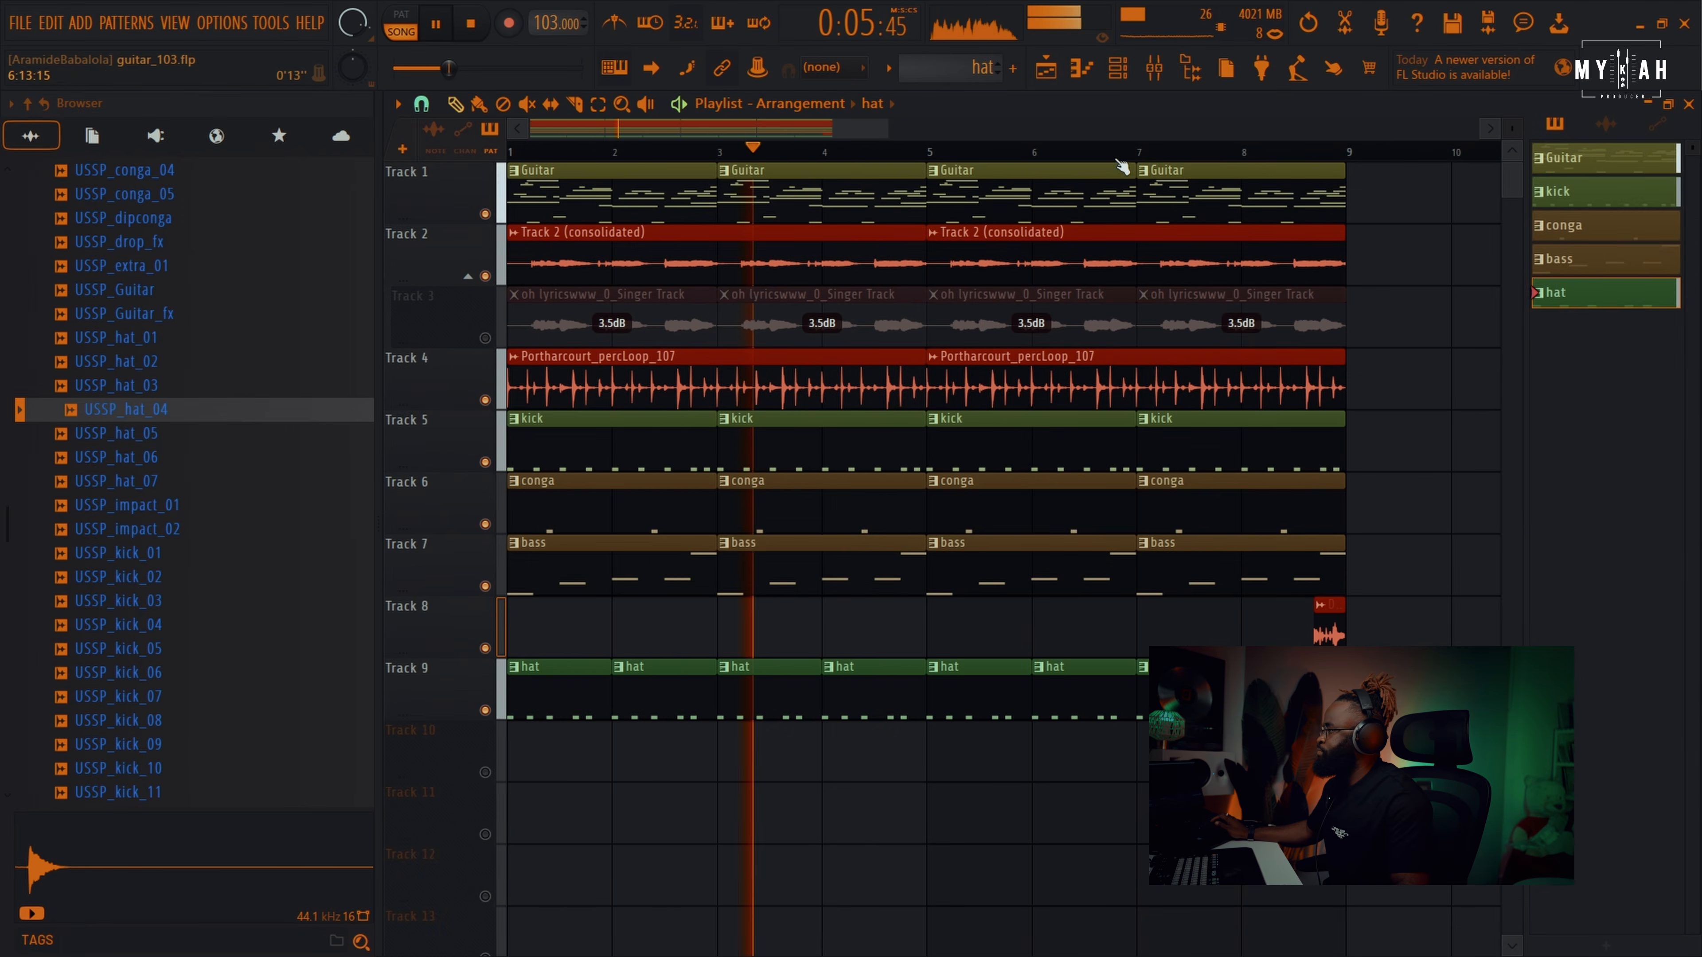
{"action": "key", "text": "F6"}
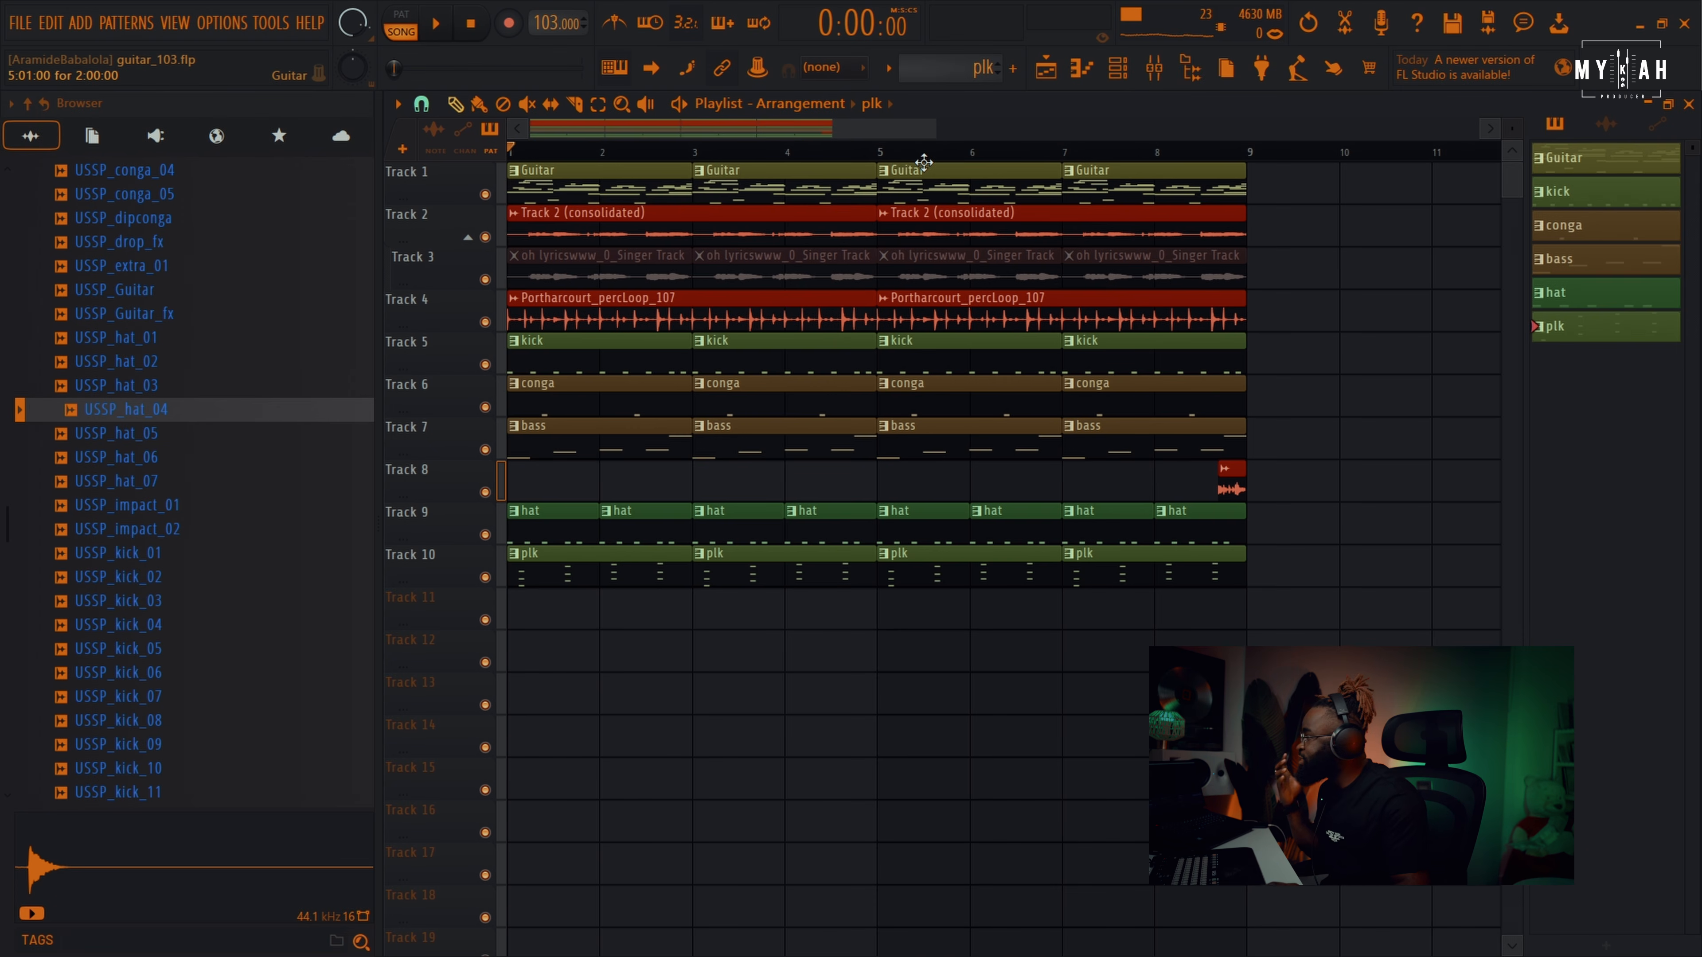
- Solo the consolidated vocal on Track 2 and bring in the guitar on Track 1 during playback
{"action": "left_click_drag", "start_coordinate": [1512, 129], "coordinate": [1512, 161]}
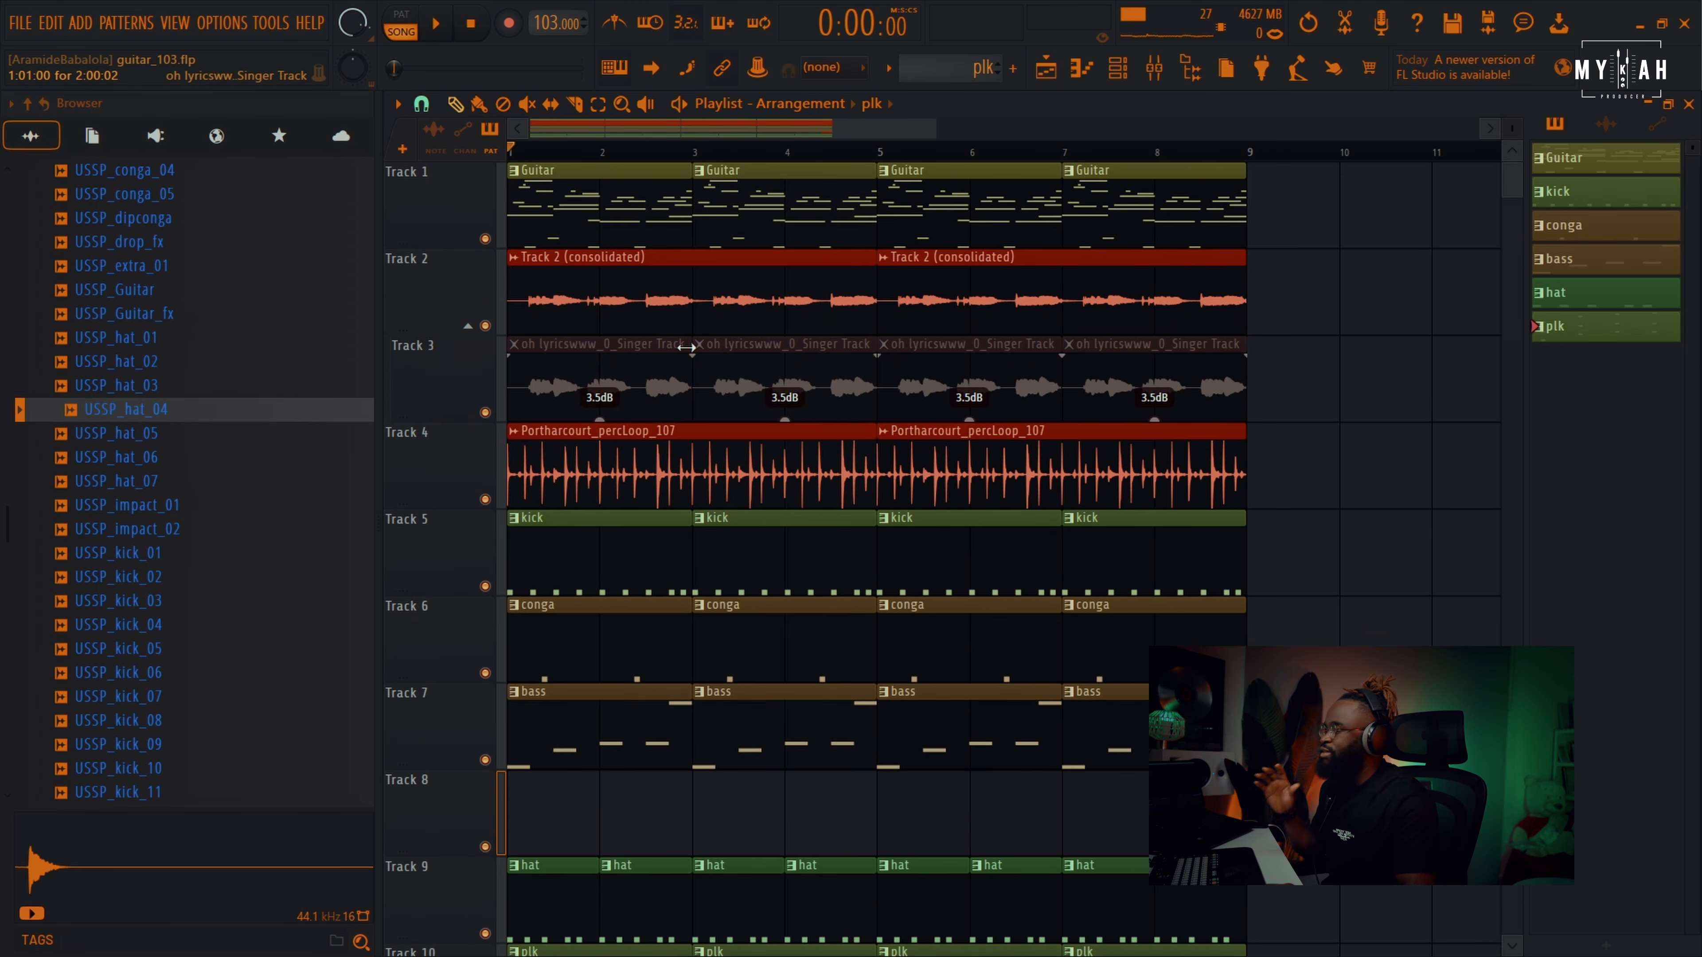
{"action": "left_click", "coordinate": [486, 326], "text": "ctrl"}
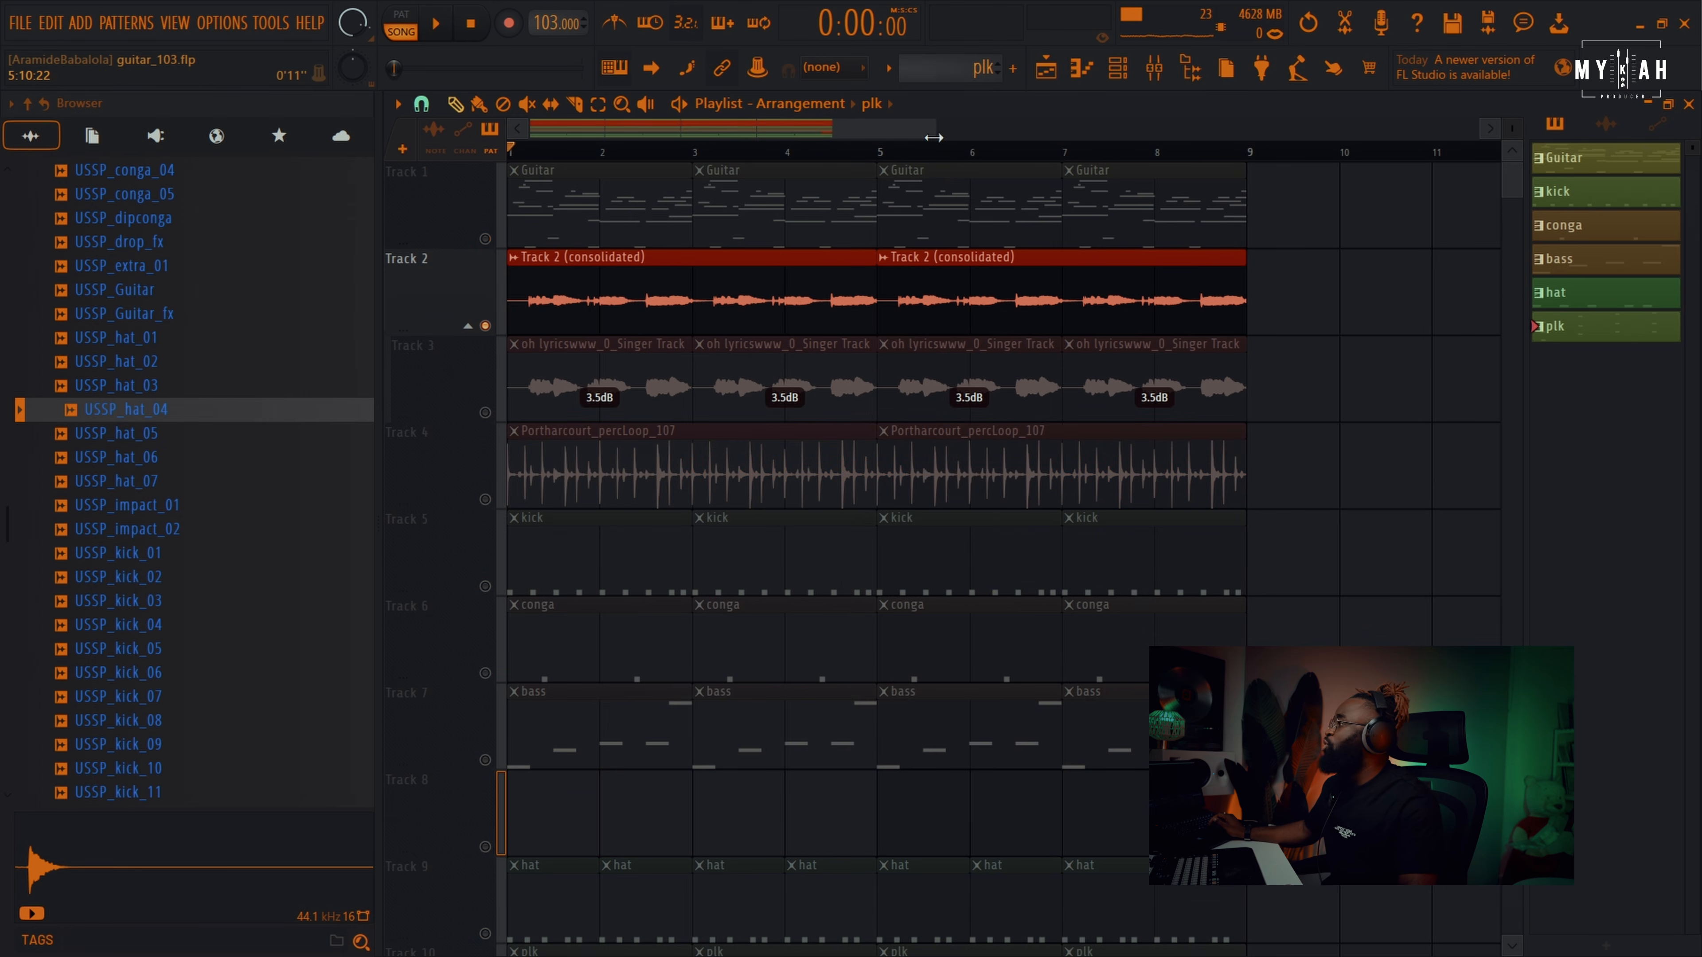
{"action": "left_click_drag", "start_coordinate": [934, 138], "coordinate": [774, 137]}
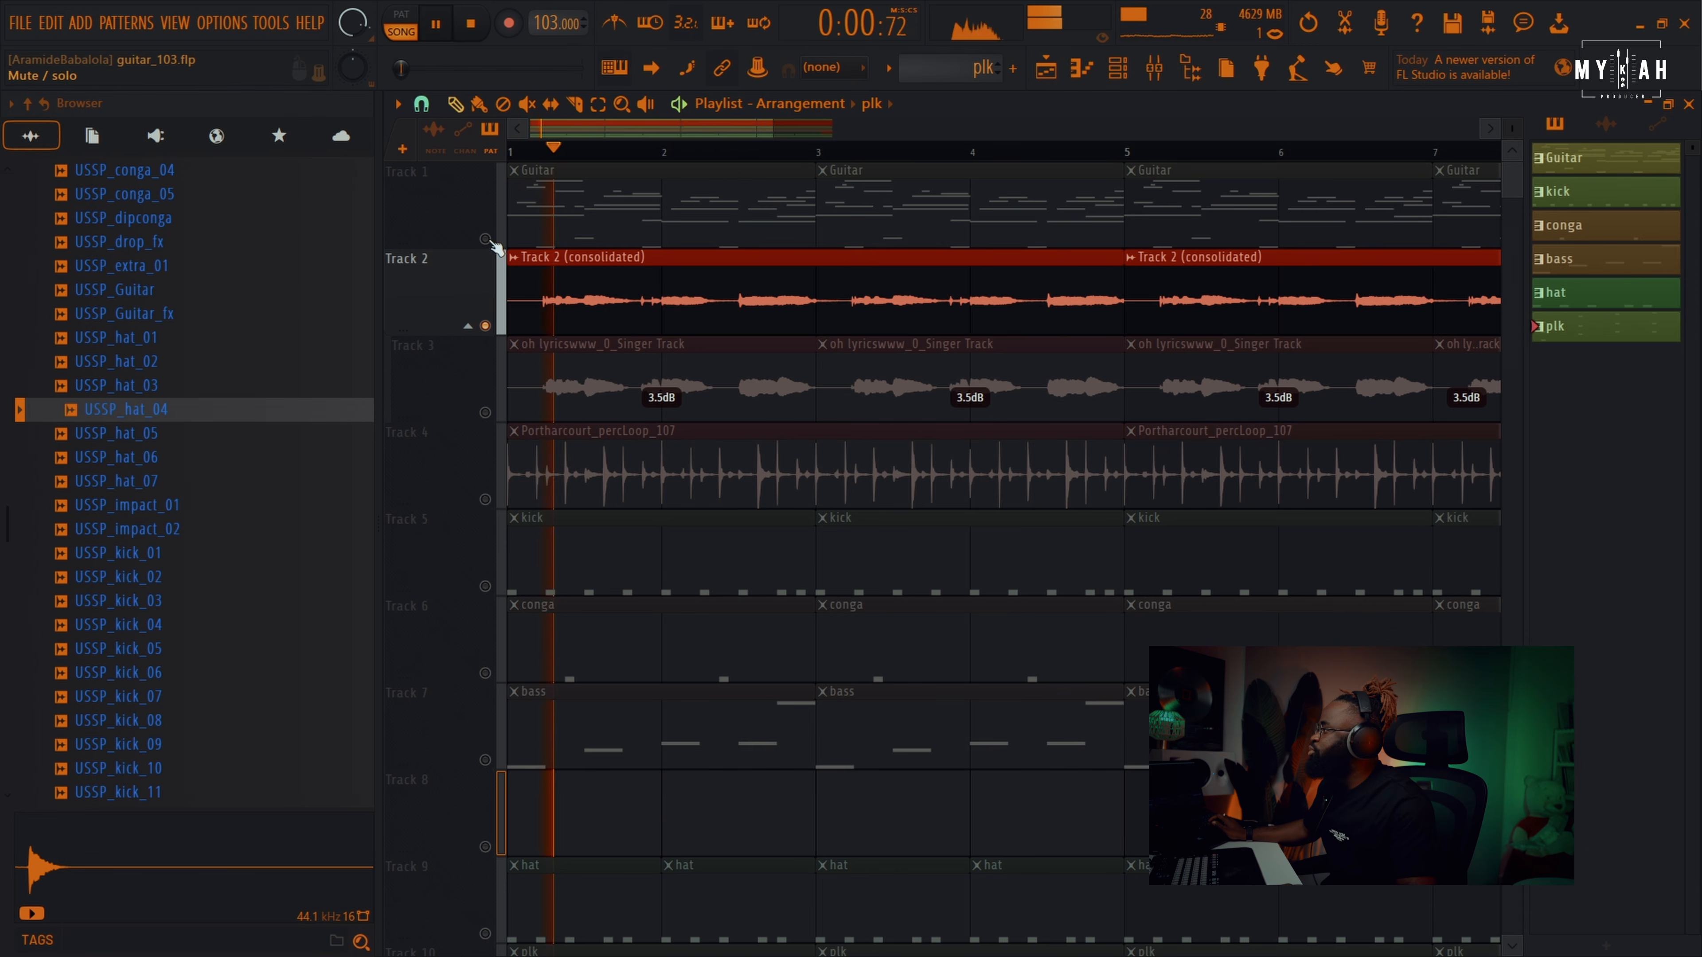
{"action": "left_click", "coordinate": [486, 239]}
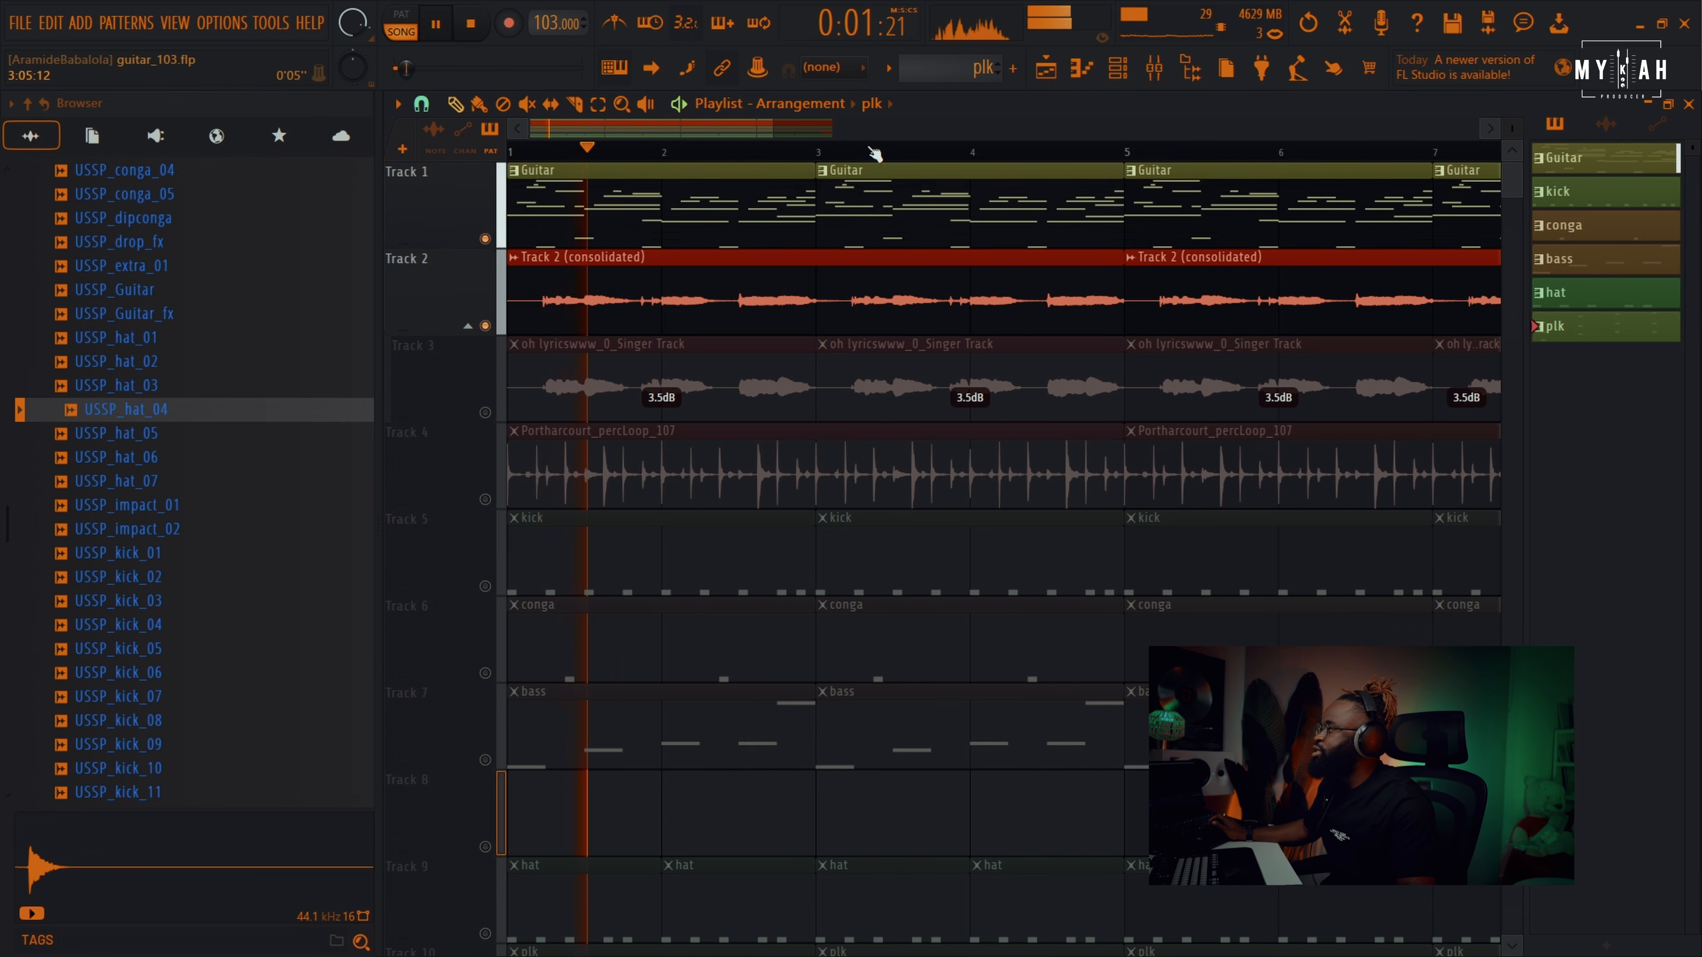
{"action": "scroll", "coordinate": [901, 165], "scroll_direction": "down", "scroll_amount": 5}
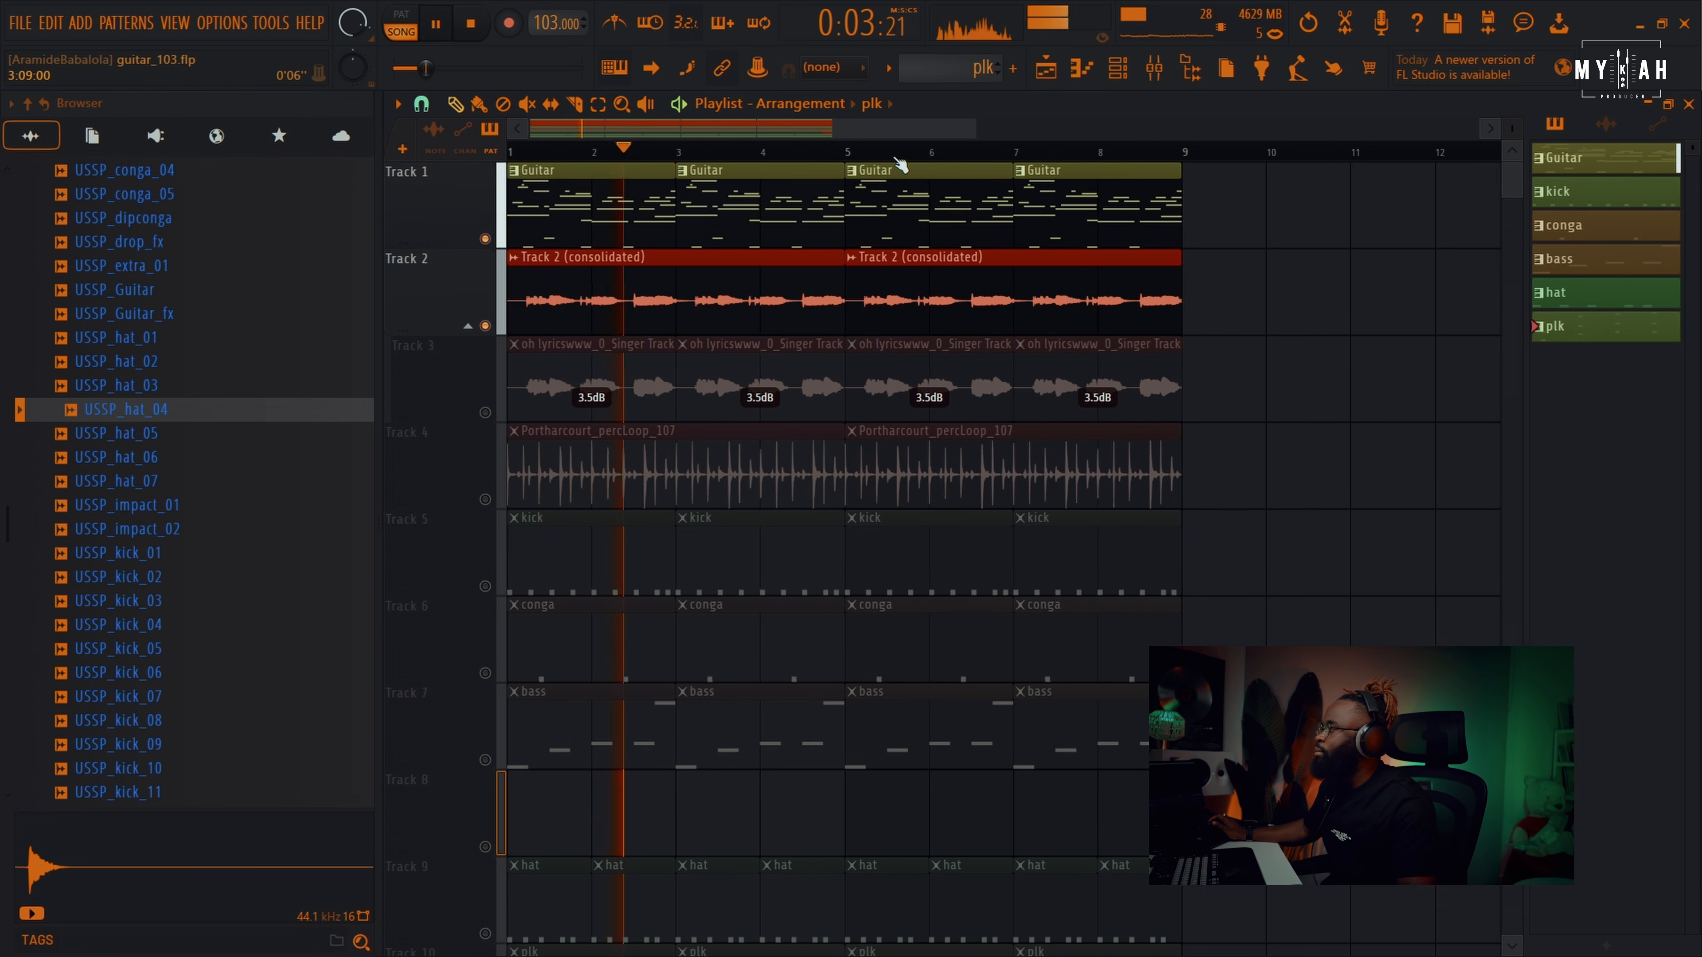
{"action": "scroll", "coordinate": [837, 469], "scroll_direction": "down", "scroll_amount": 4}
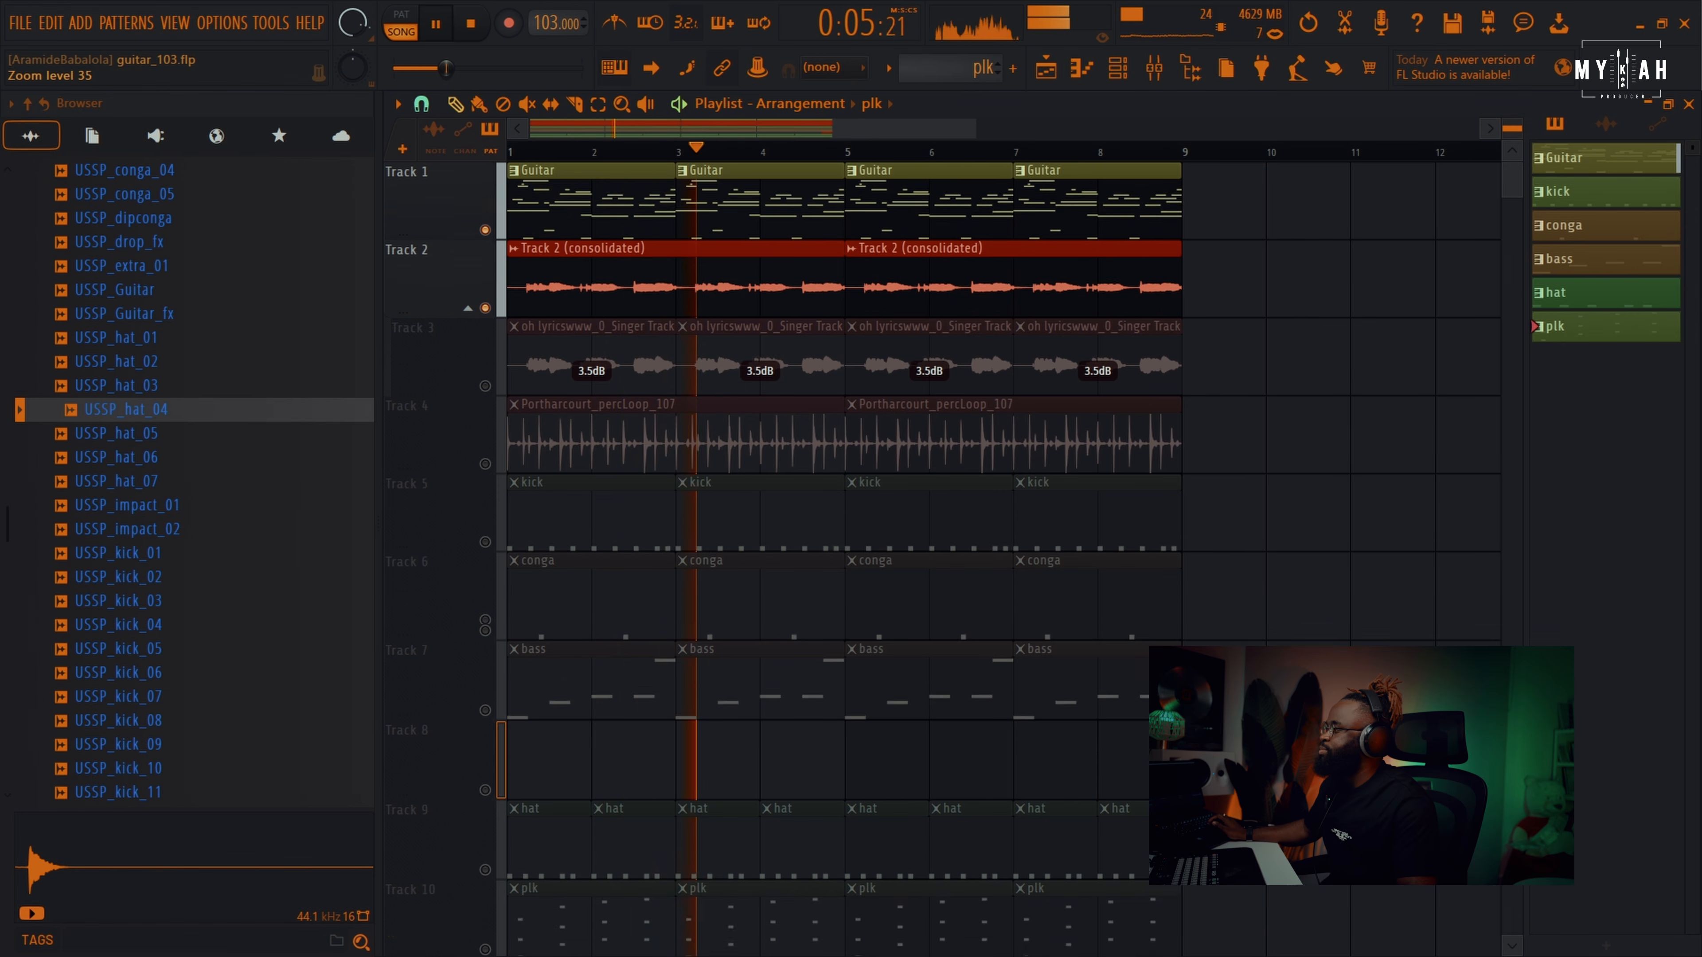
{"action": "scroll", "coordinate": [680, 469], "scroll_direction": "down", "scroll_amount": 1}
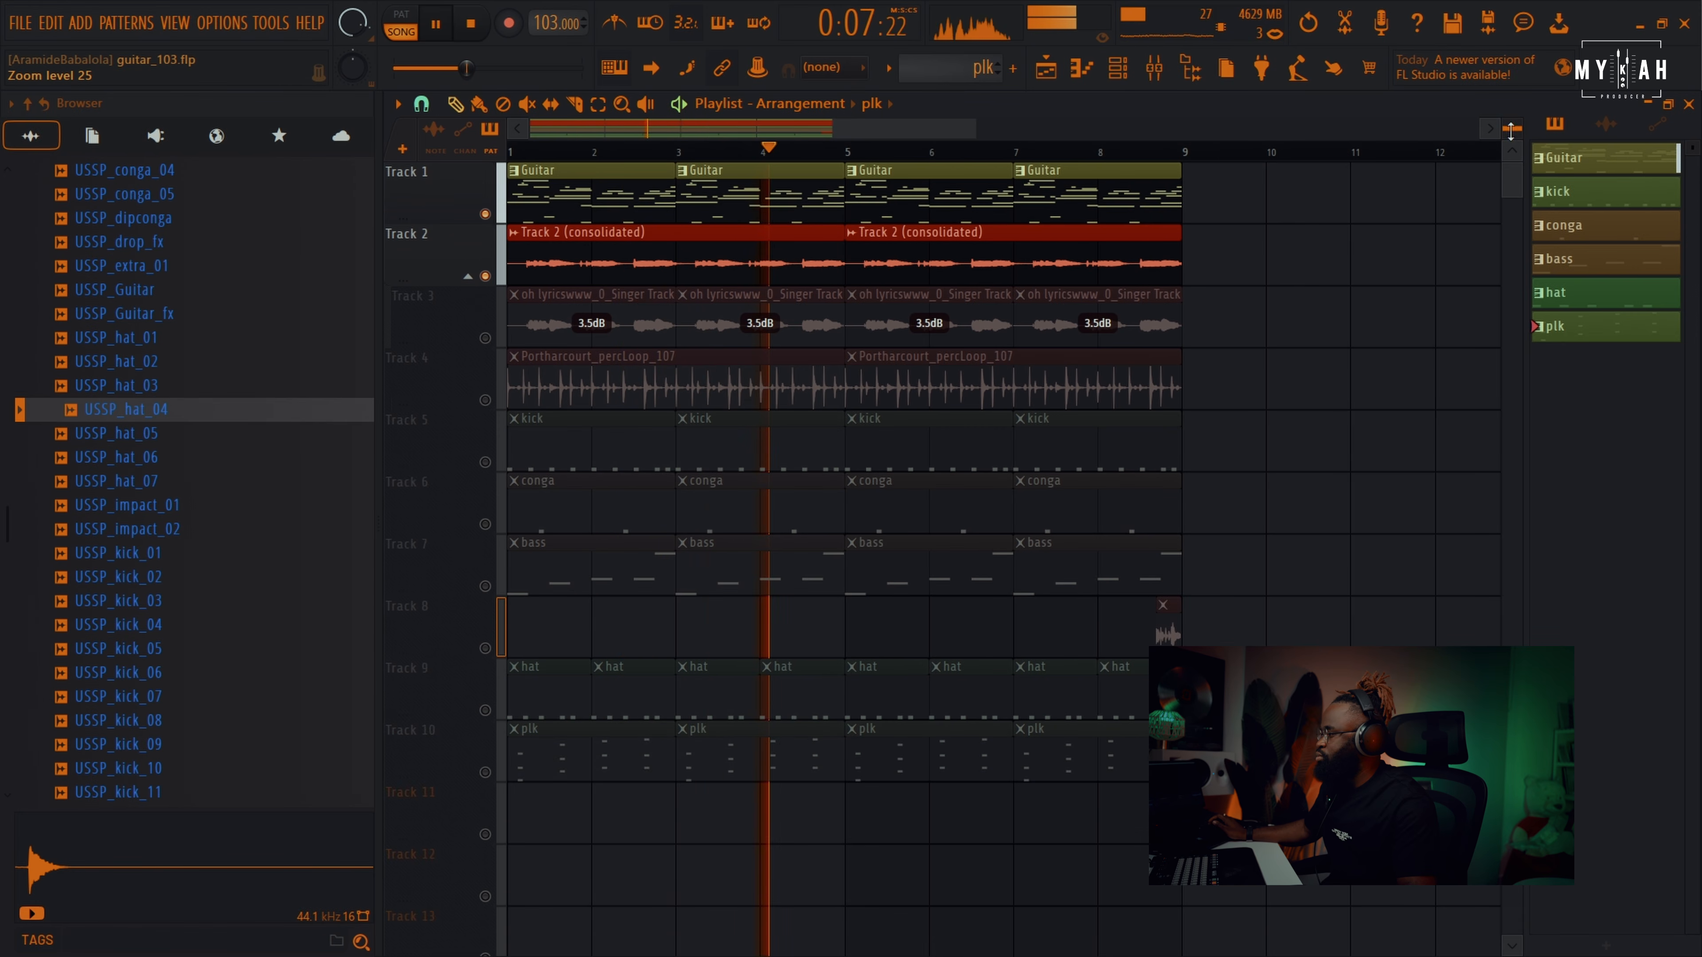
- Unmute the hat on Track 9, the kick on Track 5 and the percussion loop on Track 4 during playback
{"action": "left_click", "coordinate": [487, 711]}
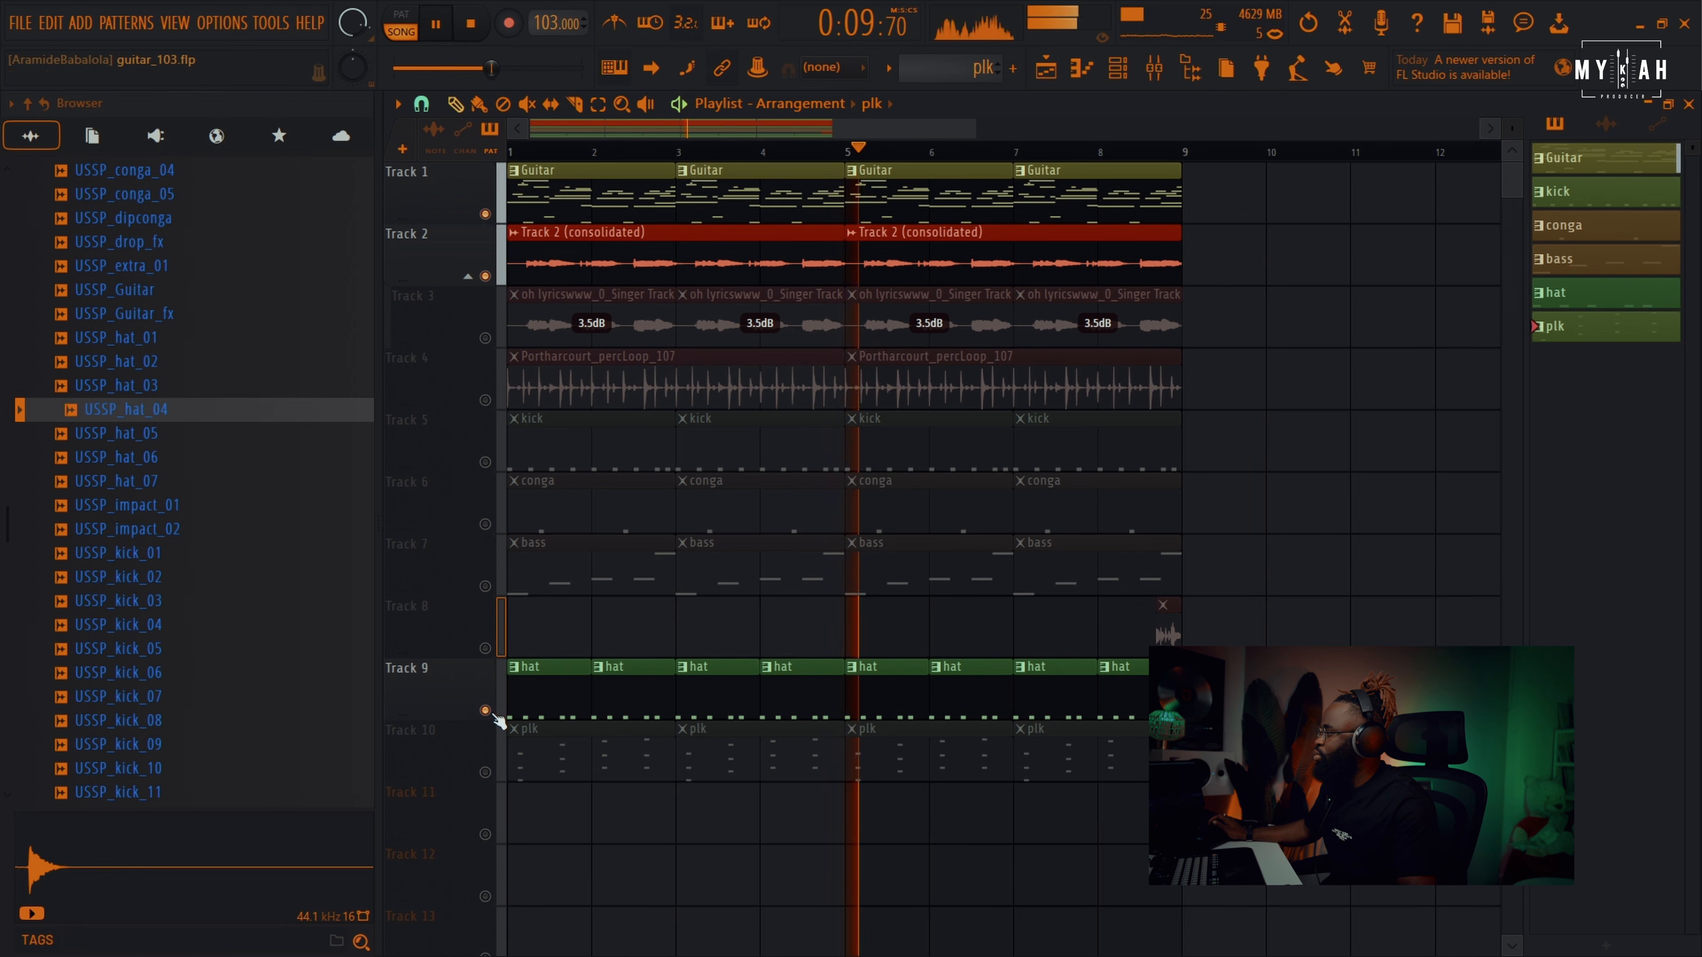
{"action": "left_click", "coordinate": [497, 454]}
{"action": "left_click", "coordinate": [500, 403]}
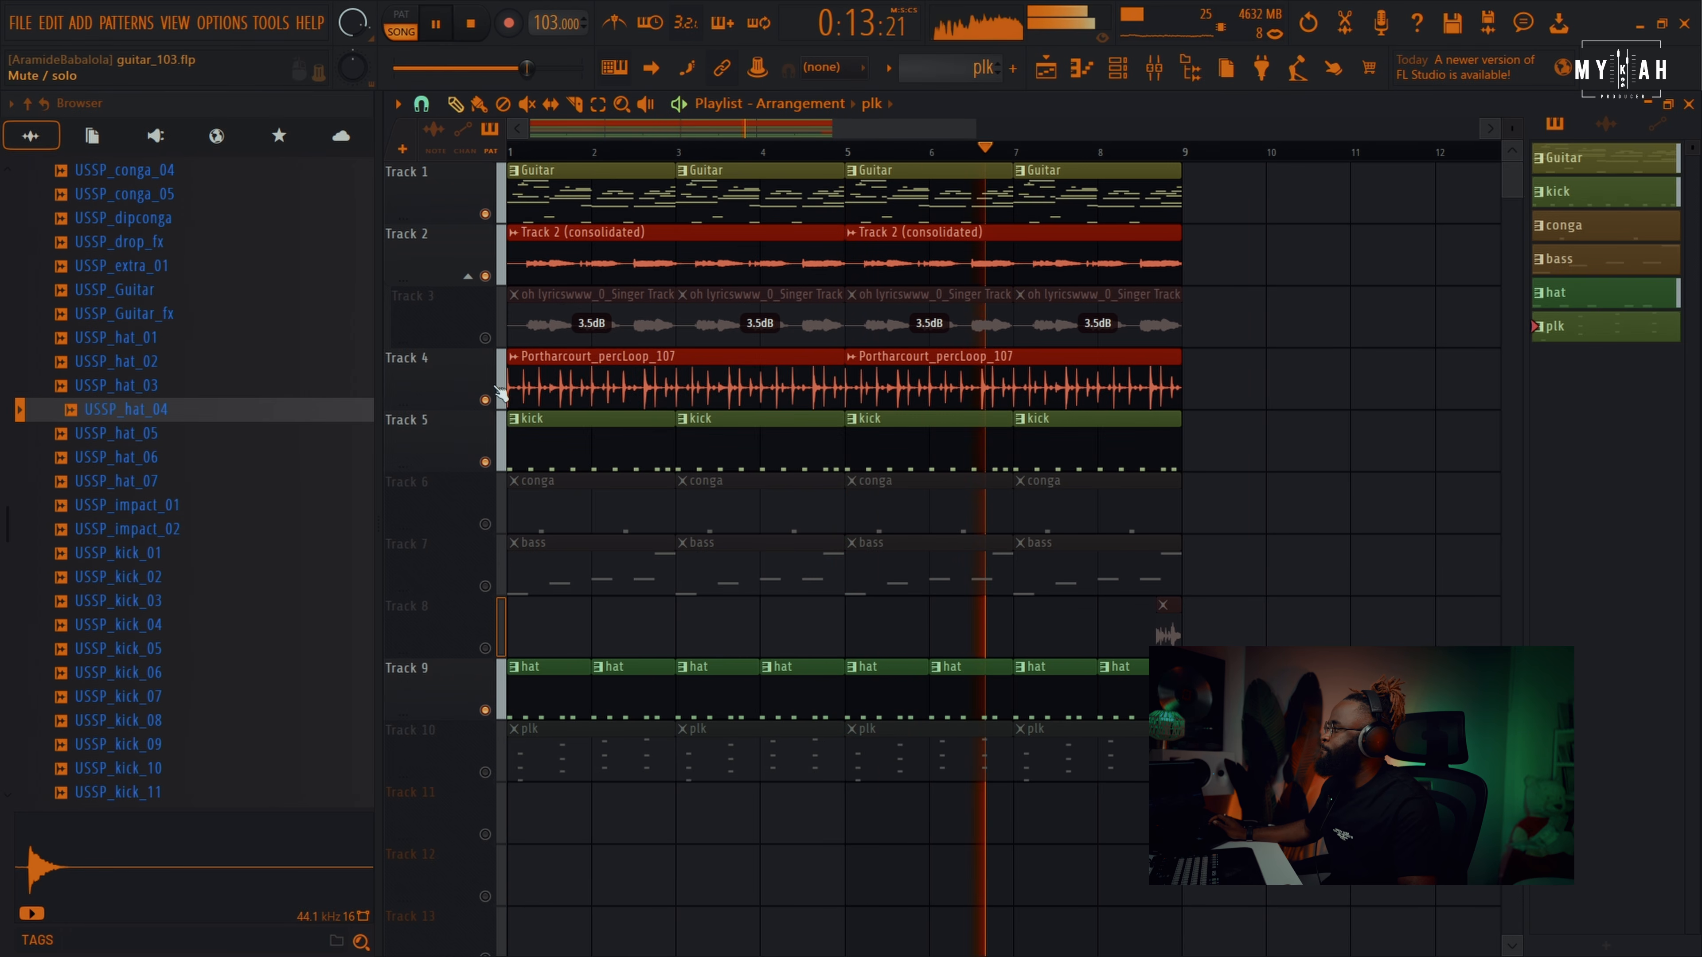
- Bring in the conga on Track 6, the bass on Track 7 and the drumroll fill on Track 8, and stop playback
{"action": "left_click", "coordinate": [486, 524]}
{"action": "left_click", "coordinate": [485, 587]}
{"action": "left_click", "coordinate": [486, 649]}
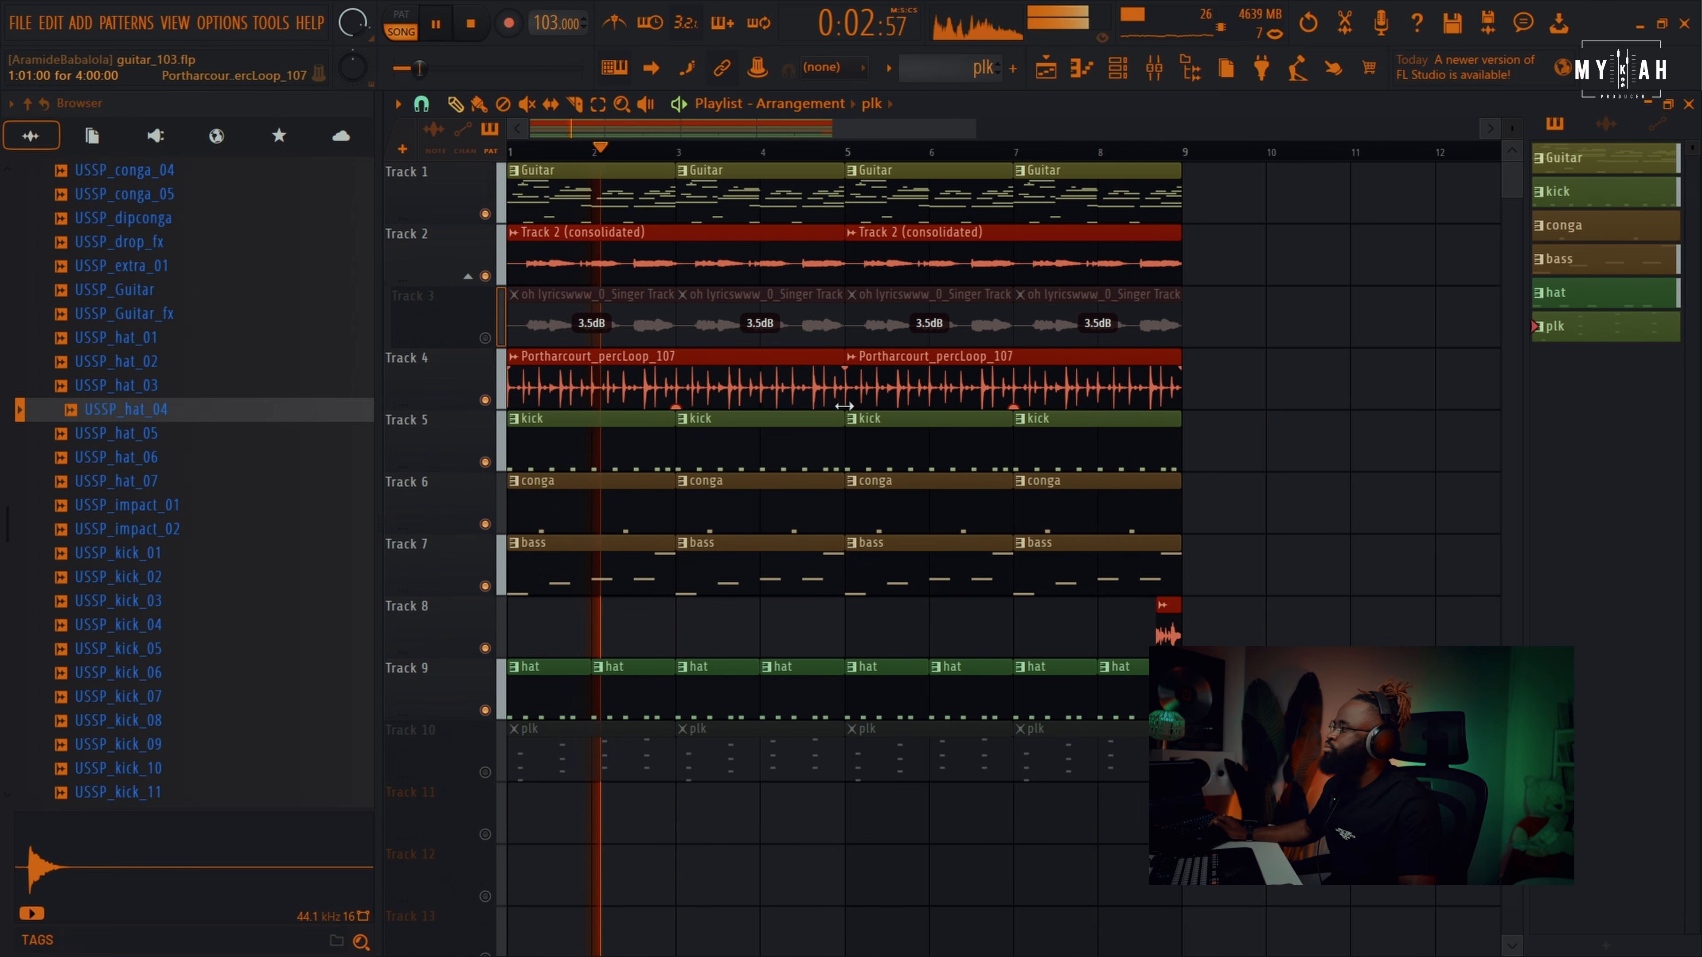
{"action": "left_click_drag", "start_coordinate": [973, 132], "coordinate": [876, 150]}
{"action": "key", "text": "space"}
- Open the Guitar pattern's notes in the piano roll and play the pattern on its own in pattern mode
{"action": "double_click", "coordinate": [617, 181]}
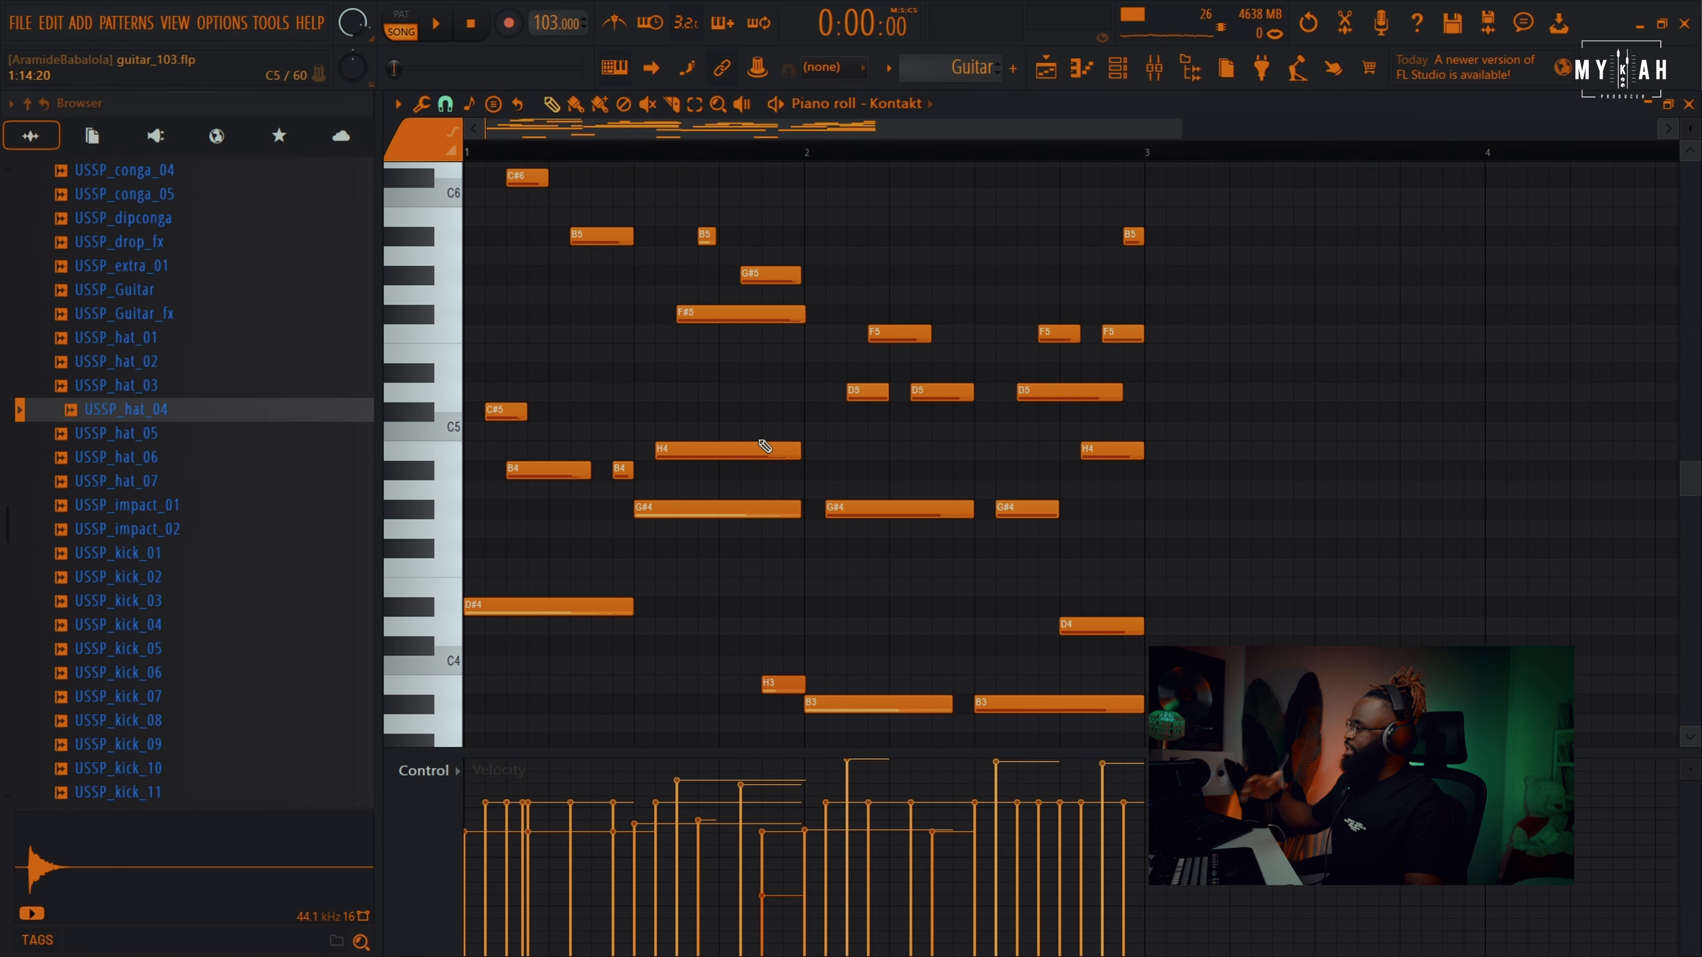
{"action": "scroll", "coordinate": [764, 446], "scroll_direction": "down", "scroll_amount": 2}
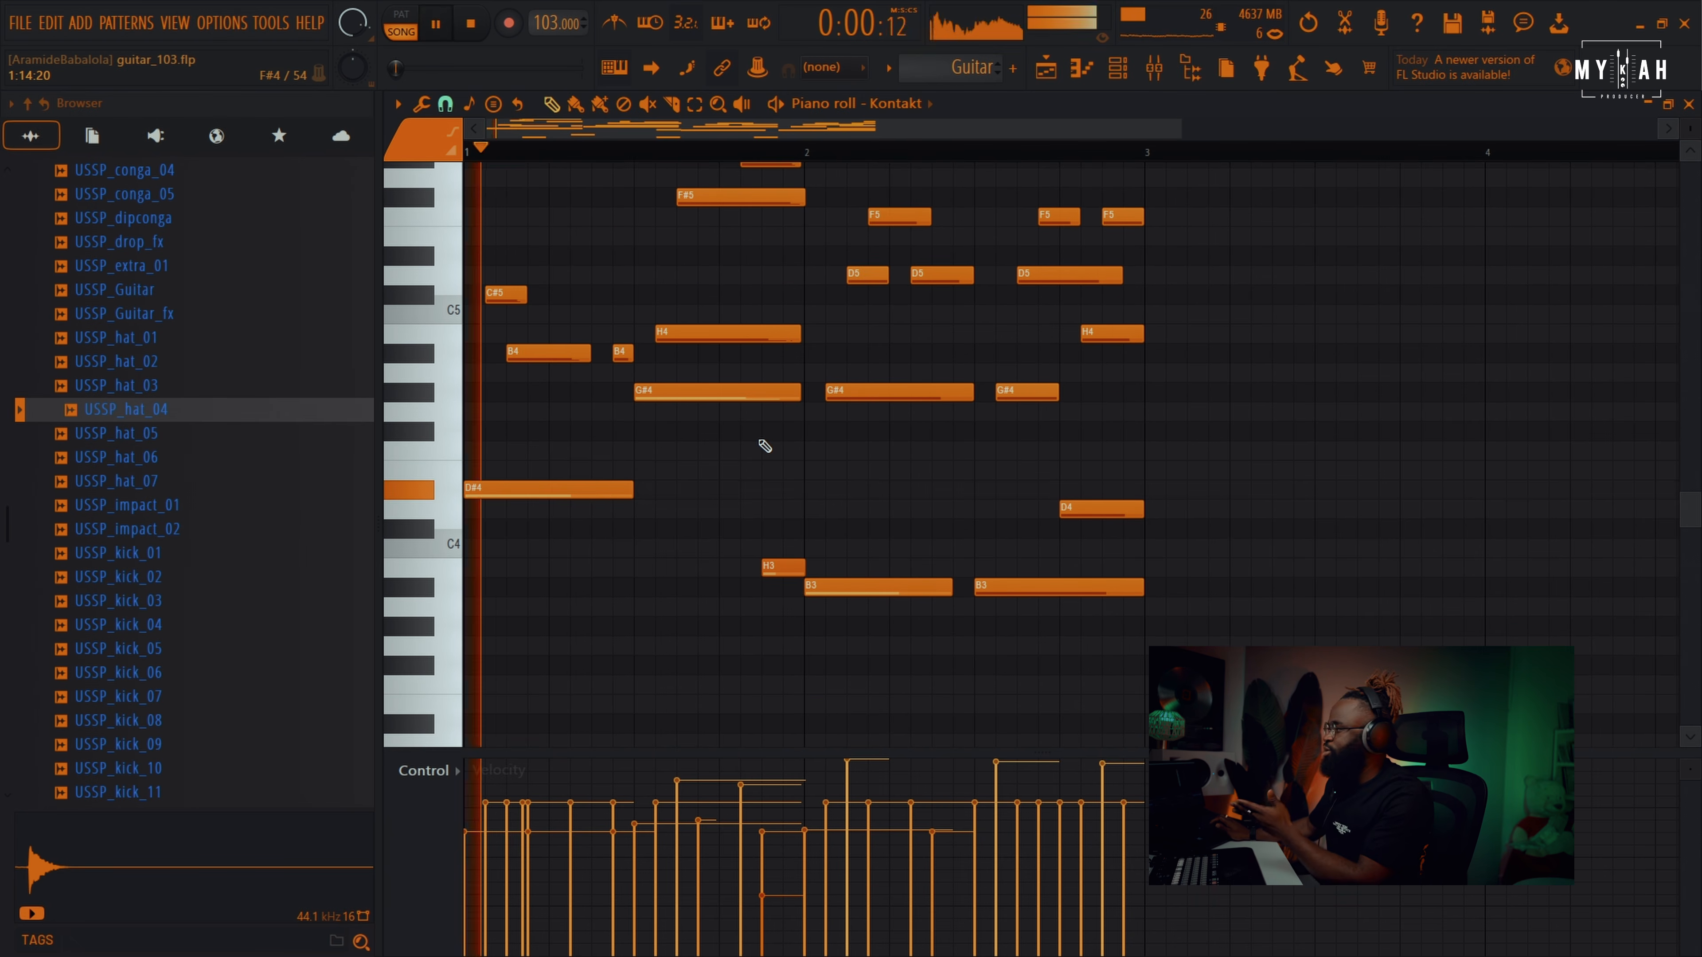
{"action": "left_click", "coordinate": [407, 14]}
{"action": "key", "text": "space"}
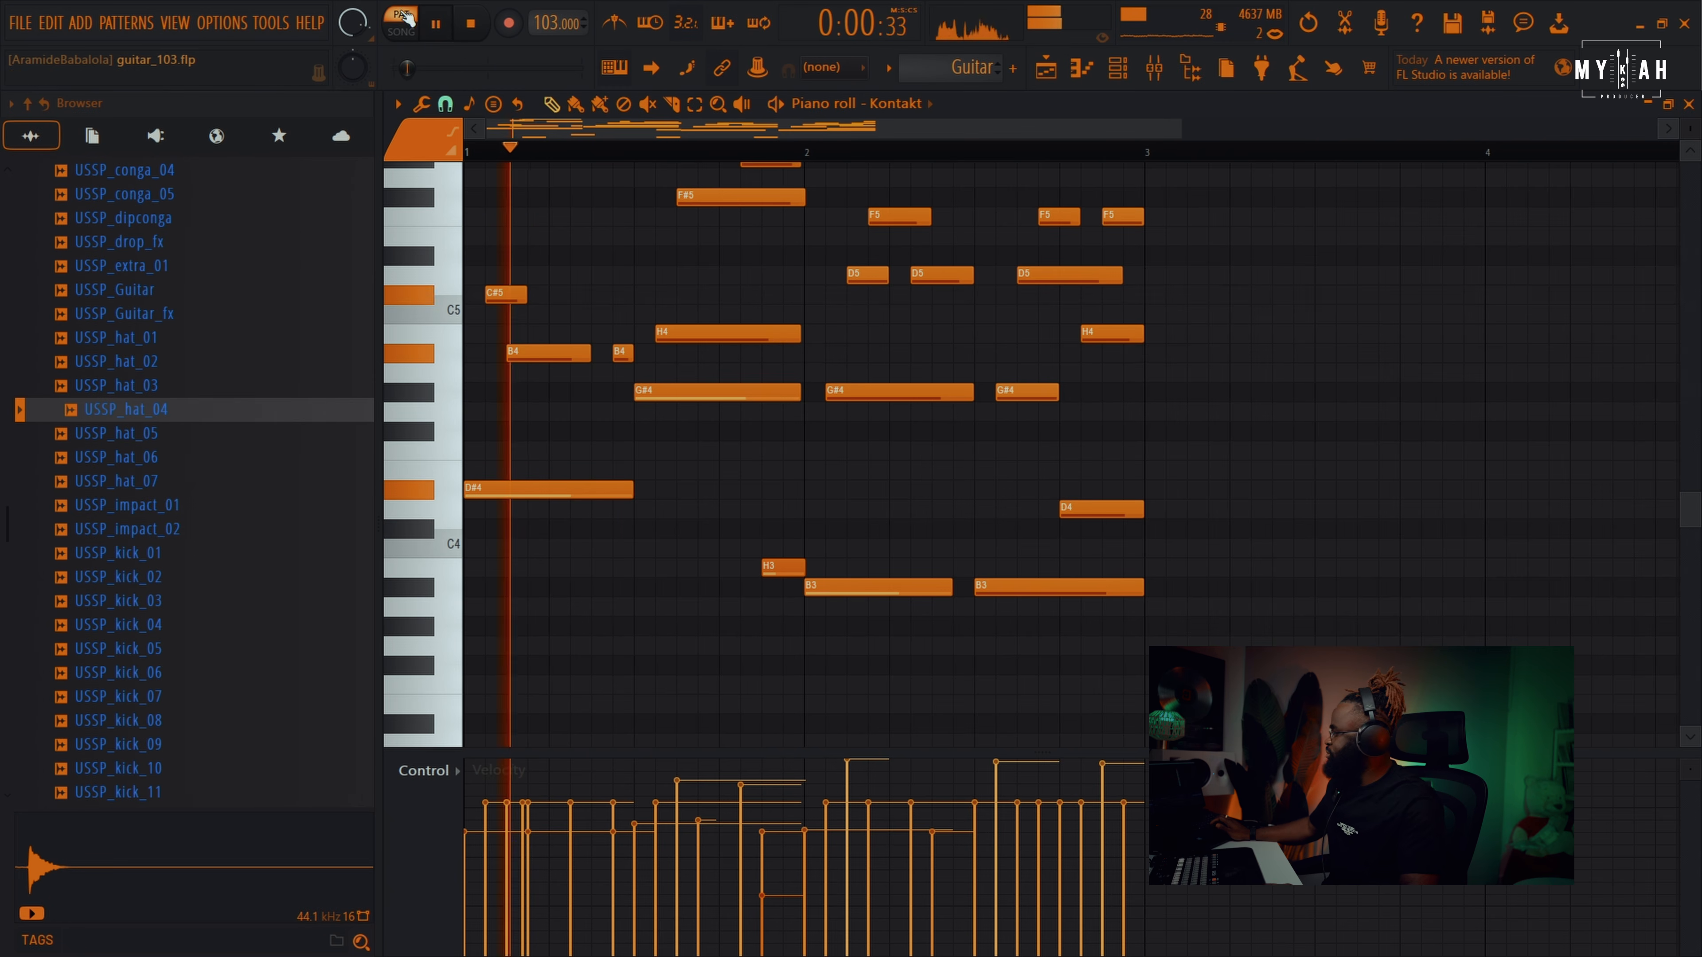
{"action": "scroll", "coordinate": [980, 456], "scroll_direction": "up", "scroll_amount": 3}
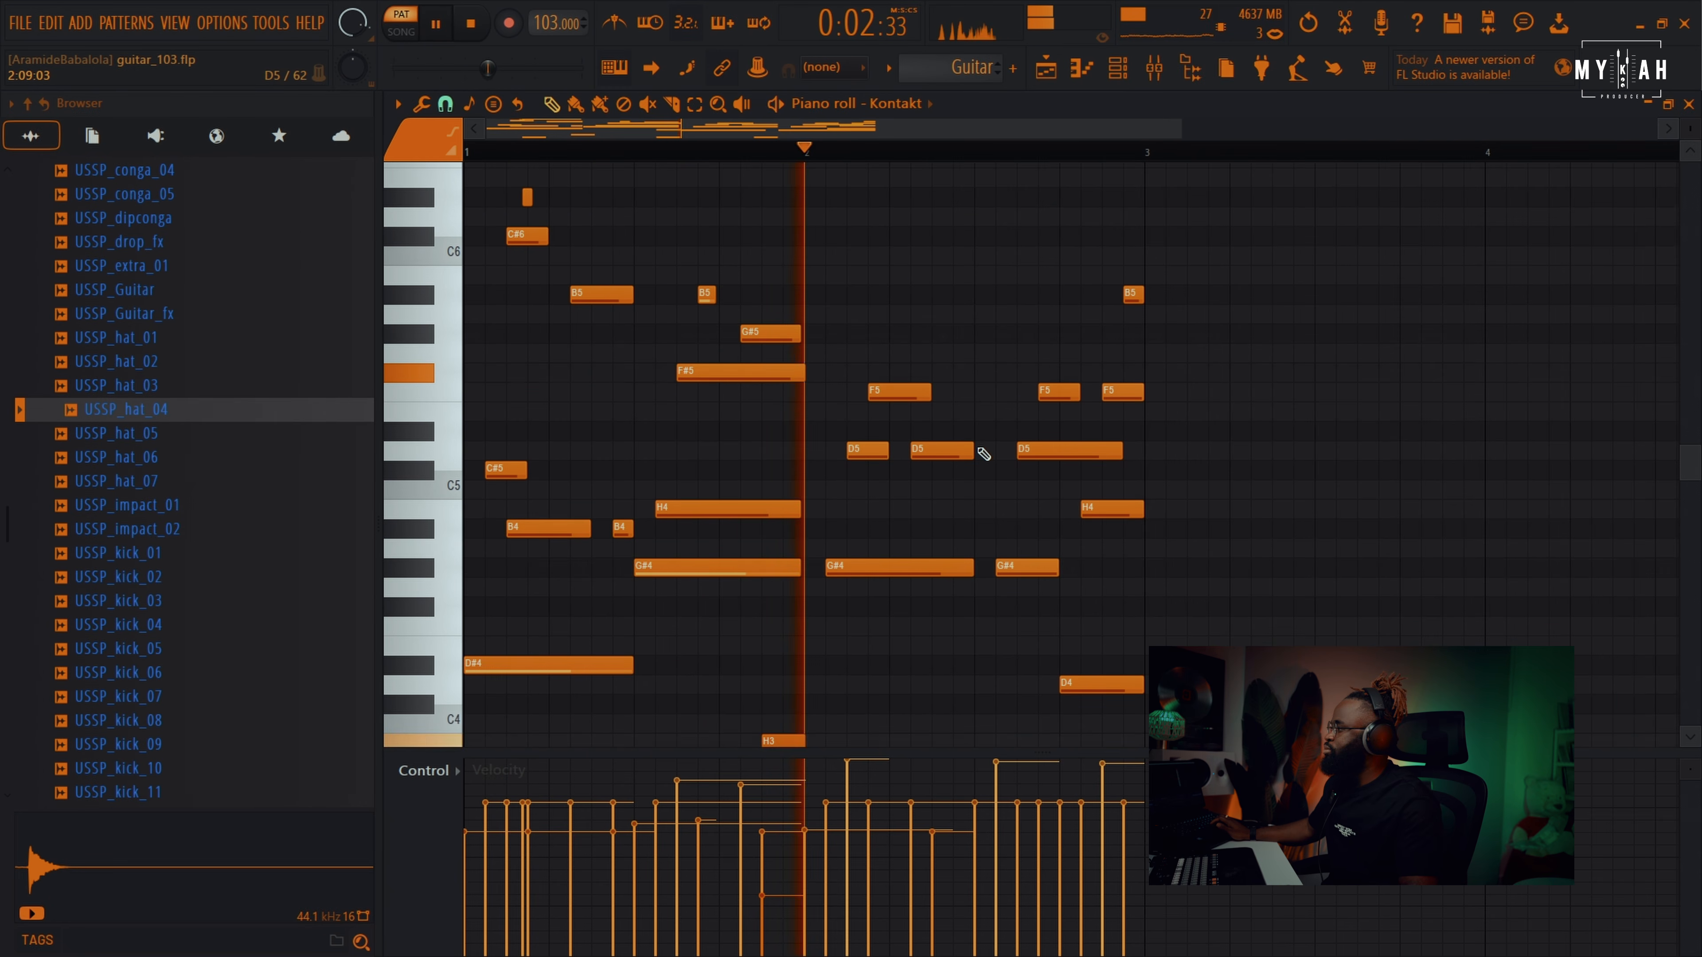
{"action": "scroll", "coordinate": [981, 454], "scroll_direction": "down", "scroll_amount": 2}
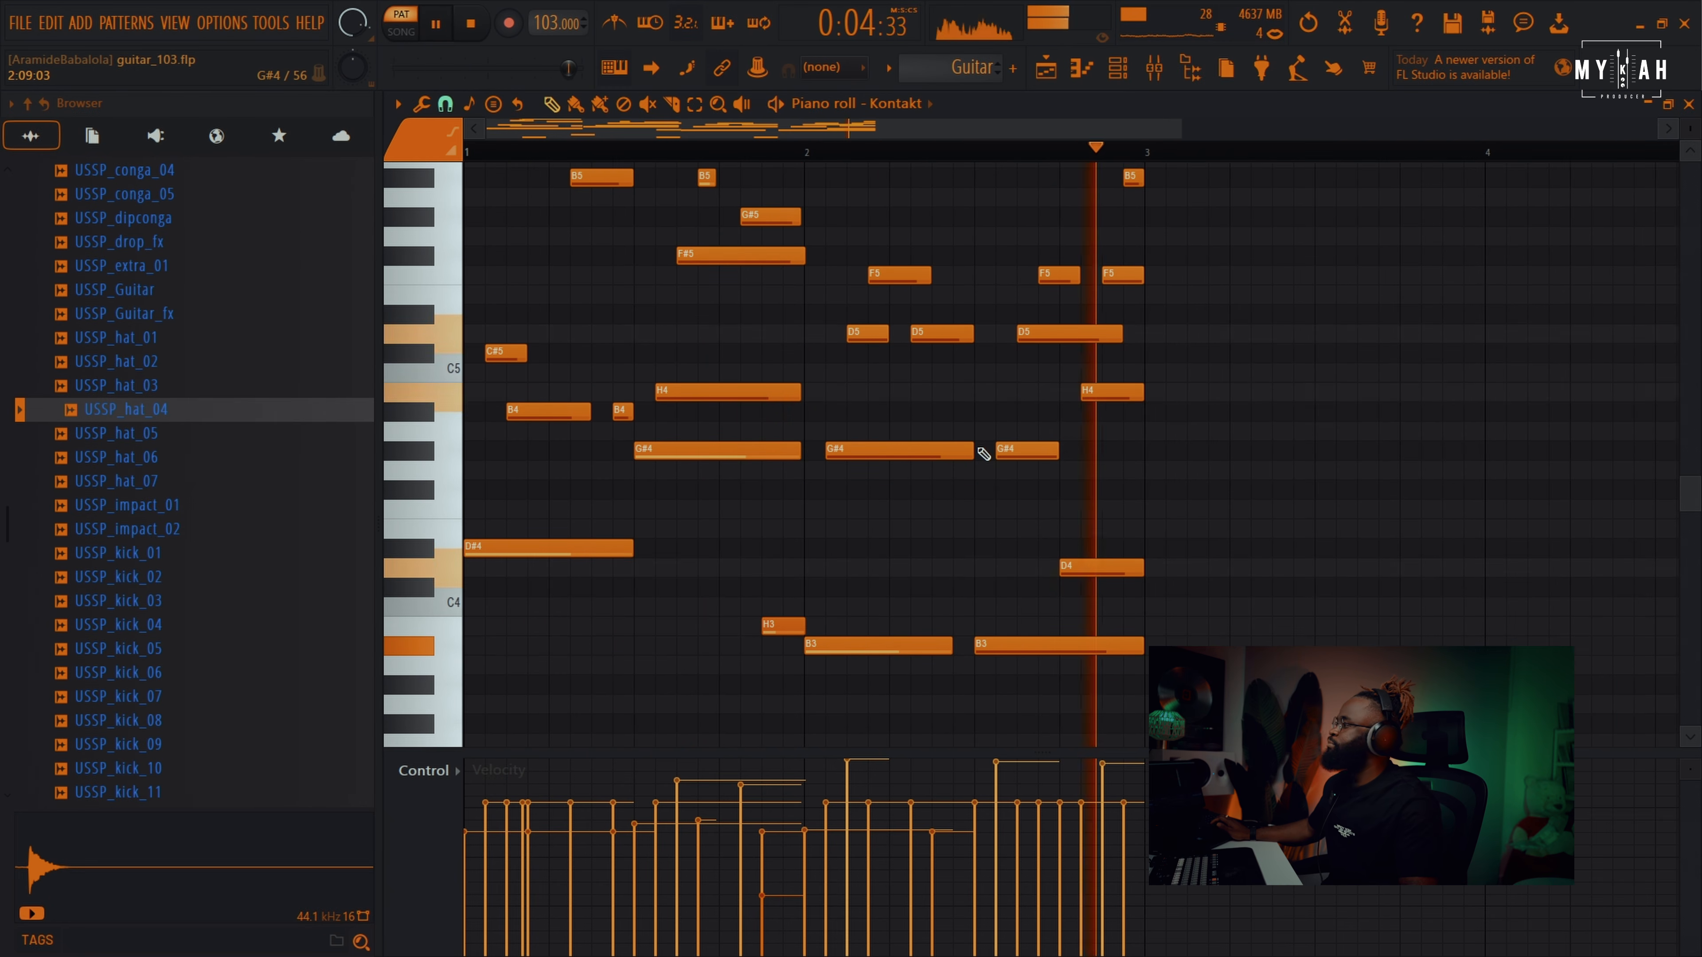
{"action": "scroll", "coordinate": [831, 449], "scroll_direction": "up", "scroll_amount": 2}
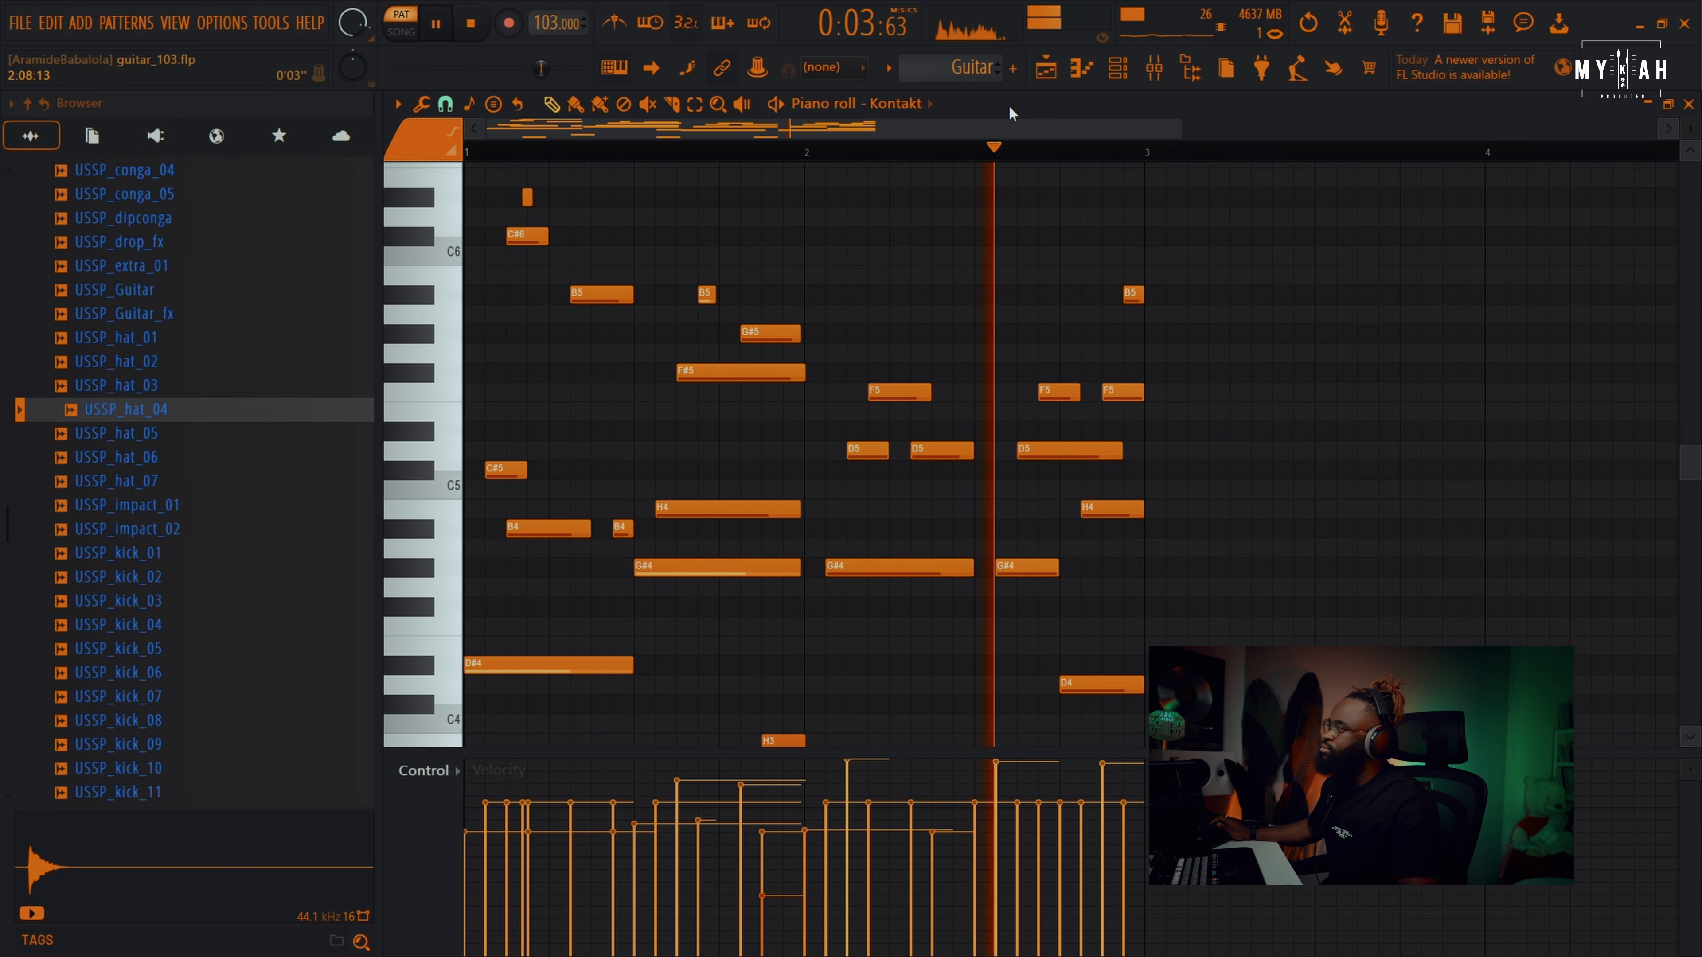
- Return to the playlist, solo the consolidated vocal on Track 2 with the guitar on Track 1, and play them in song mode
{"action": "left_click", "coordinate": [1043, 77]}
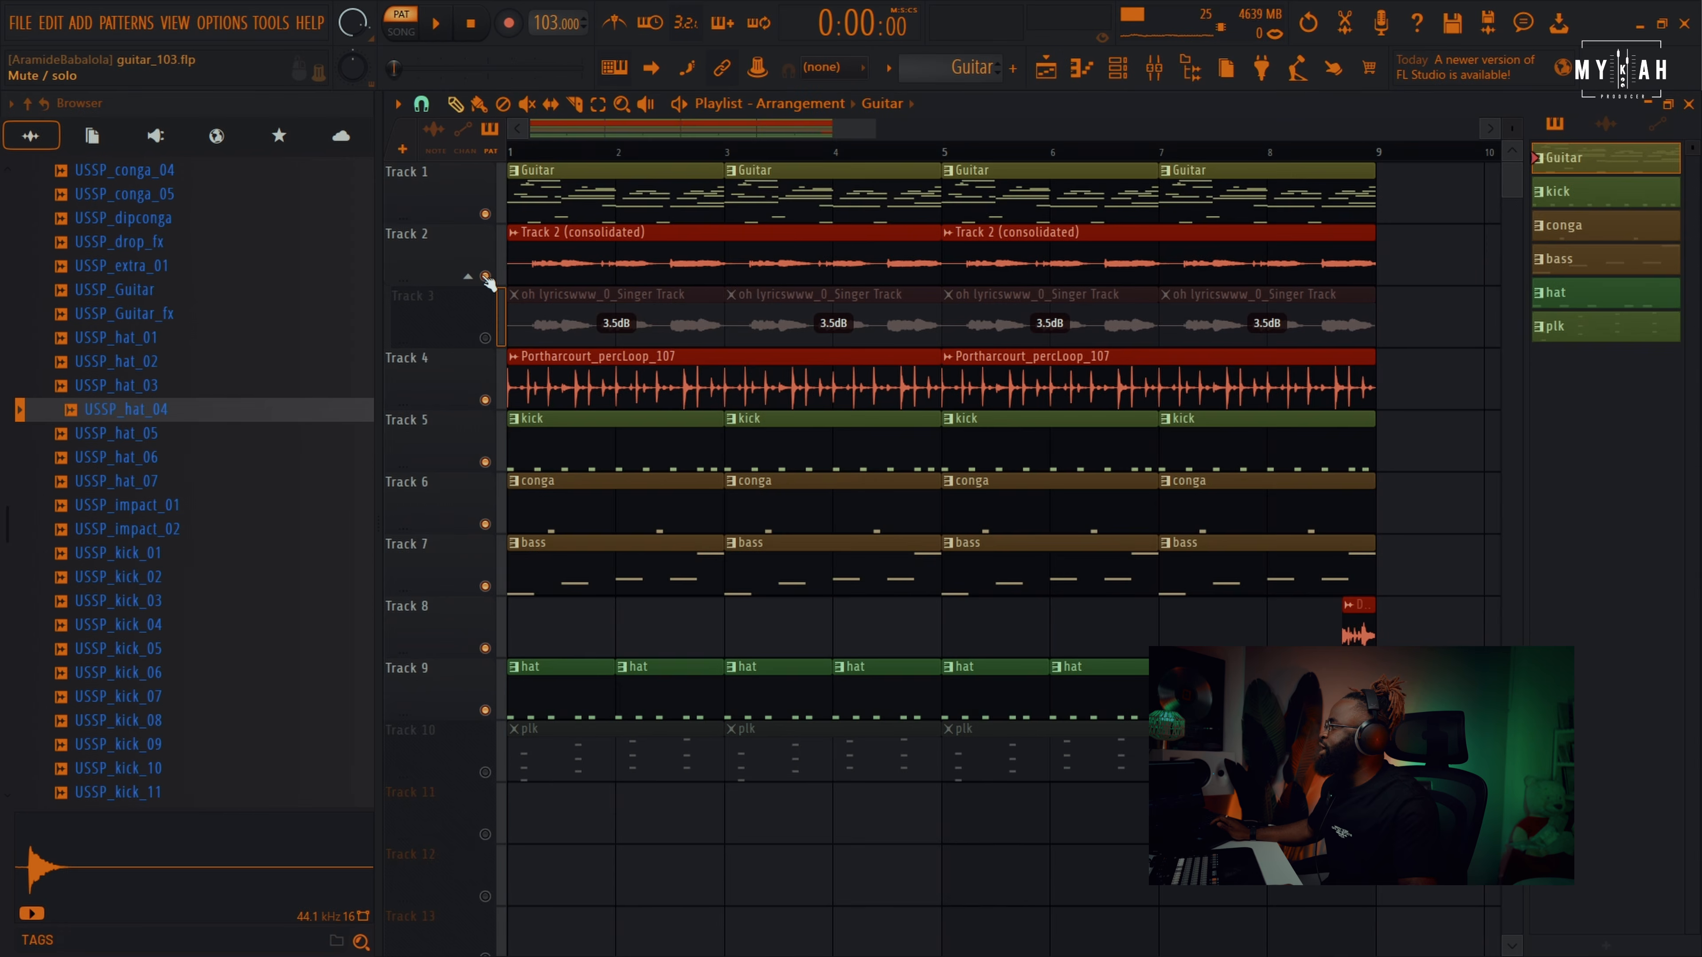
{"action": "left_click", "coordinate": [485, 275], "text": "ctrl"}
{"action": "left_click", "coordinate": [486, 215]}
{"action": "key", "text": "space"}
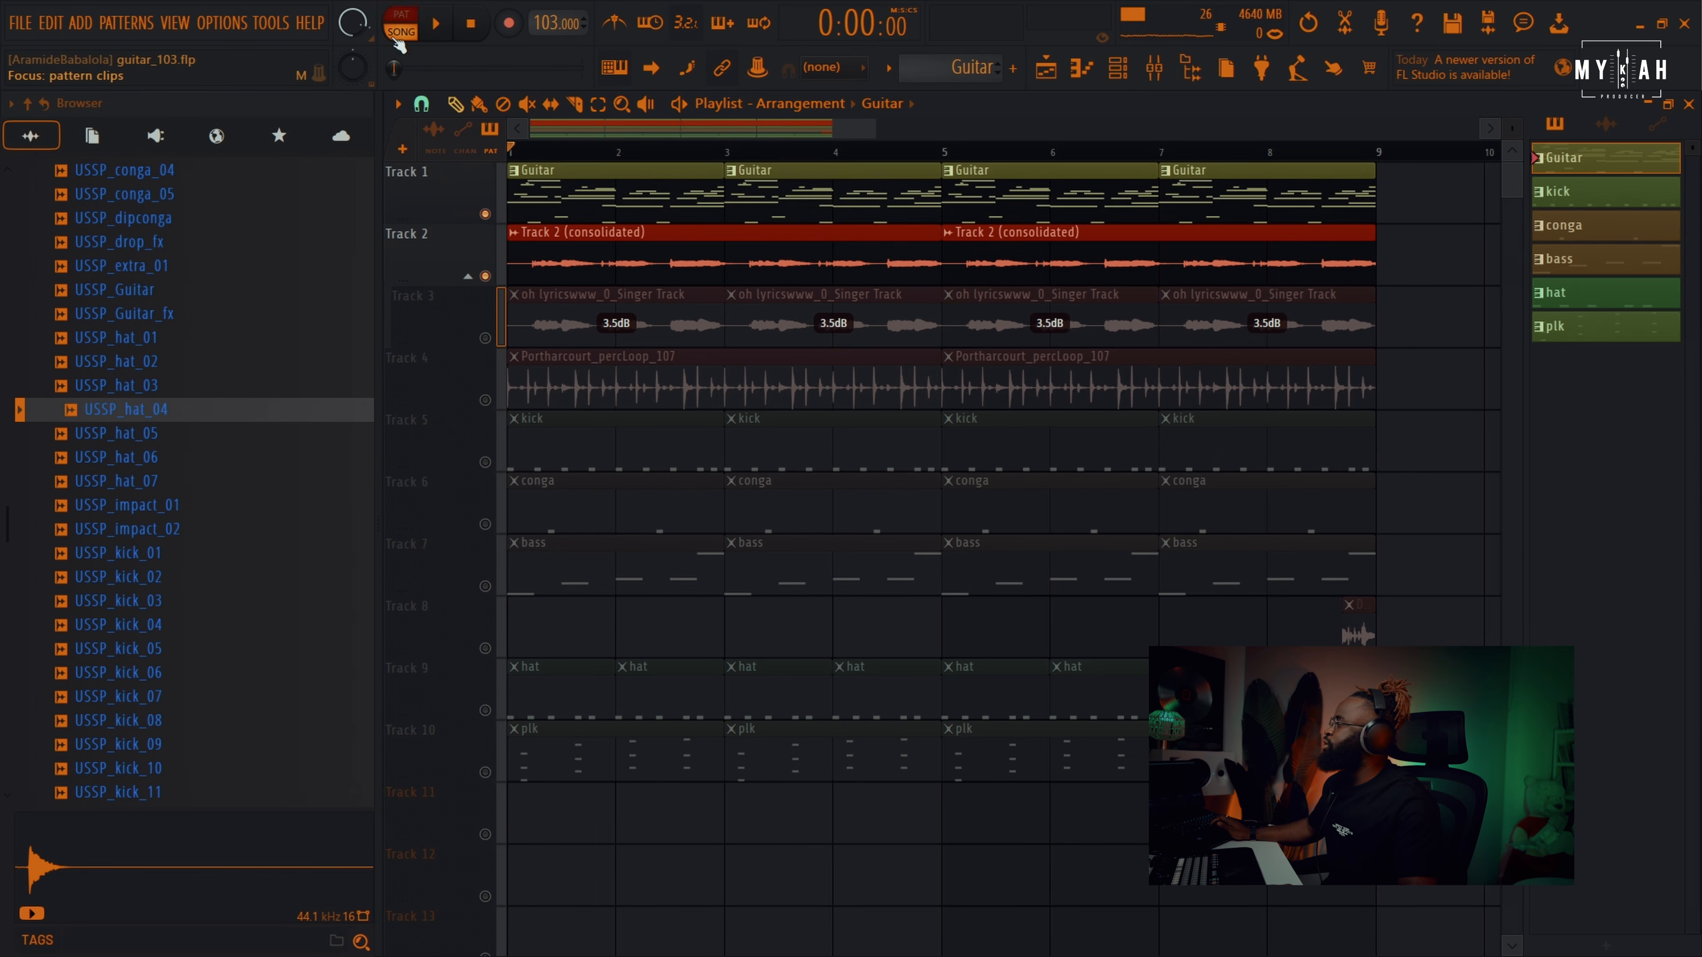
{"action": "key", "text": "space"}
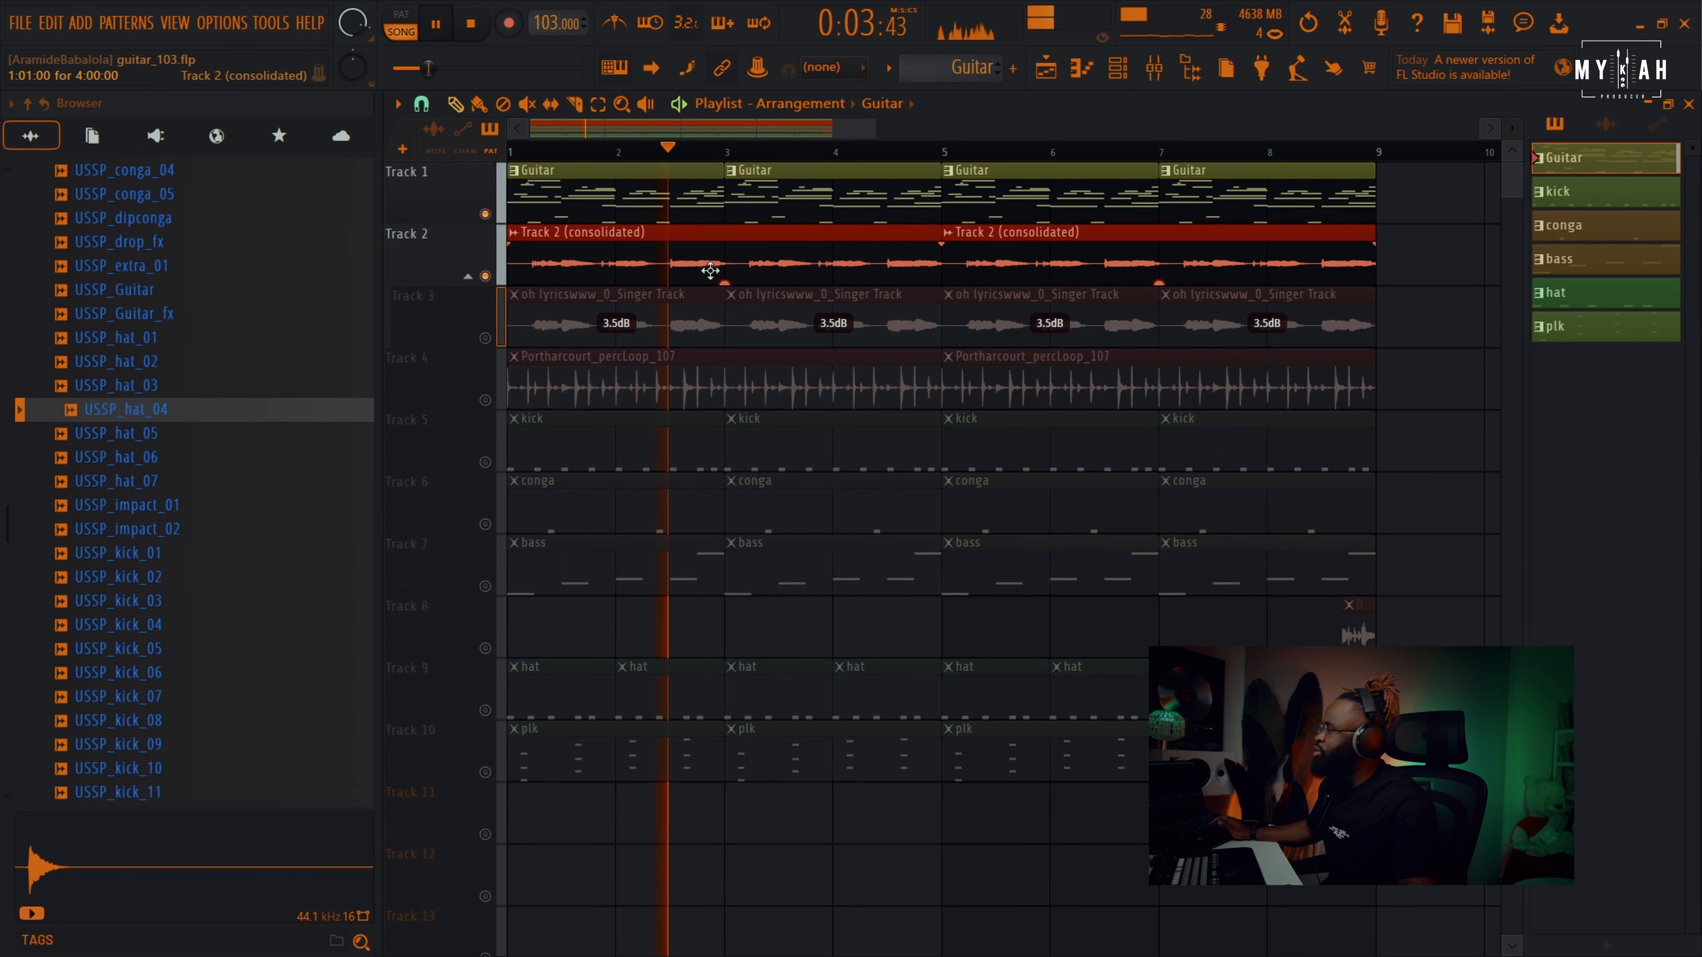
{"action": "scroll", "coordinate": [813, 163], "scroll_direction": "down", "scroll_amount": 3}
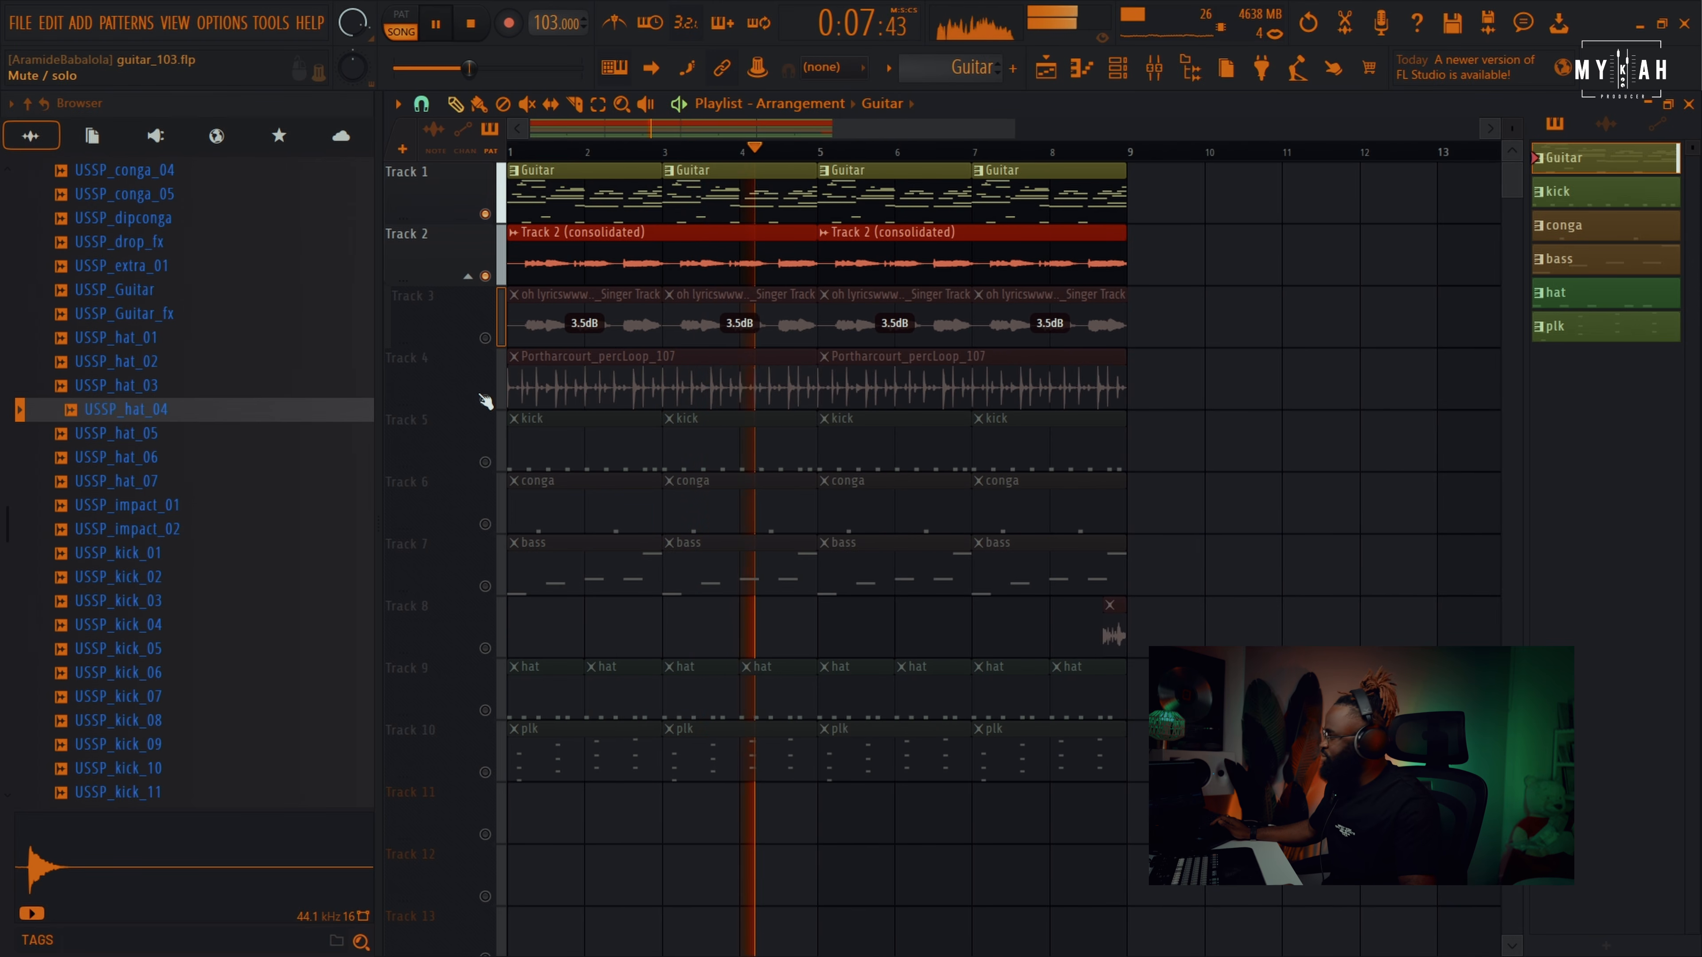
- Solo the percussion loop on Track 4, restart playback, and bring in the kick, conga, hat, bass and drumroll fill on Tracks 5 to 9
{"action": "left_click", "coordinate": [485, 401], "text": "ctrl"}
{"action": "left_click", "coordinate": [485, 462]}
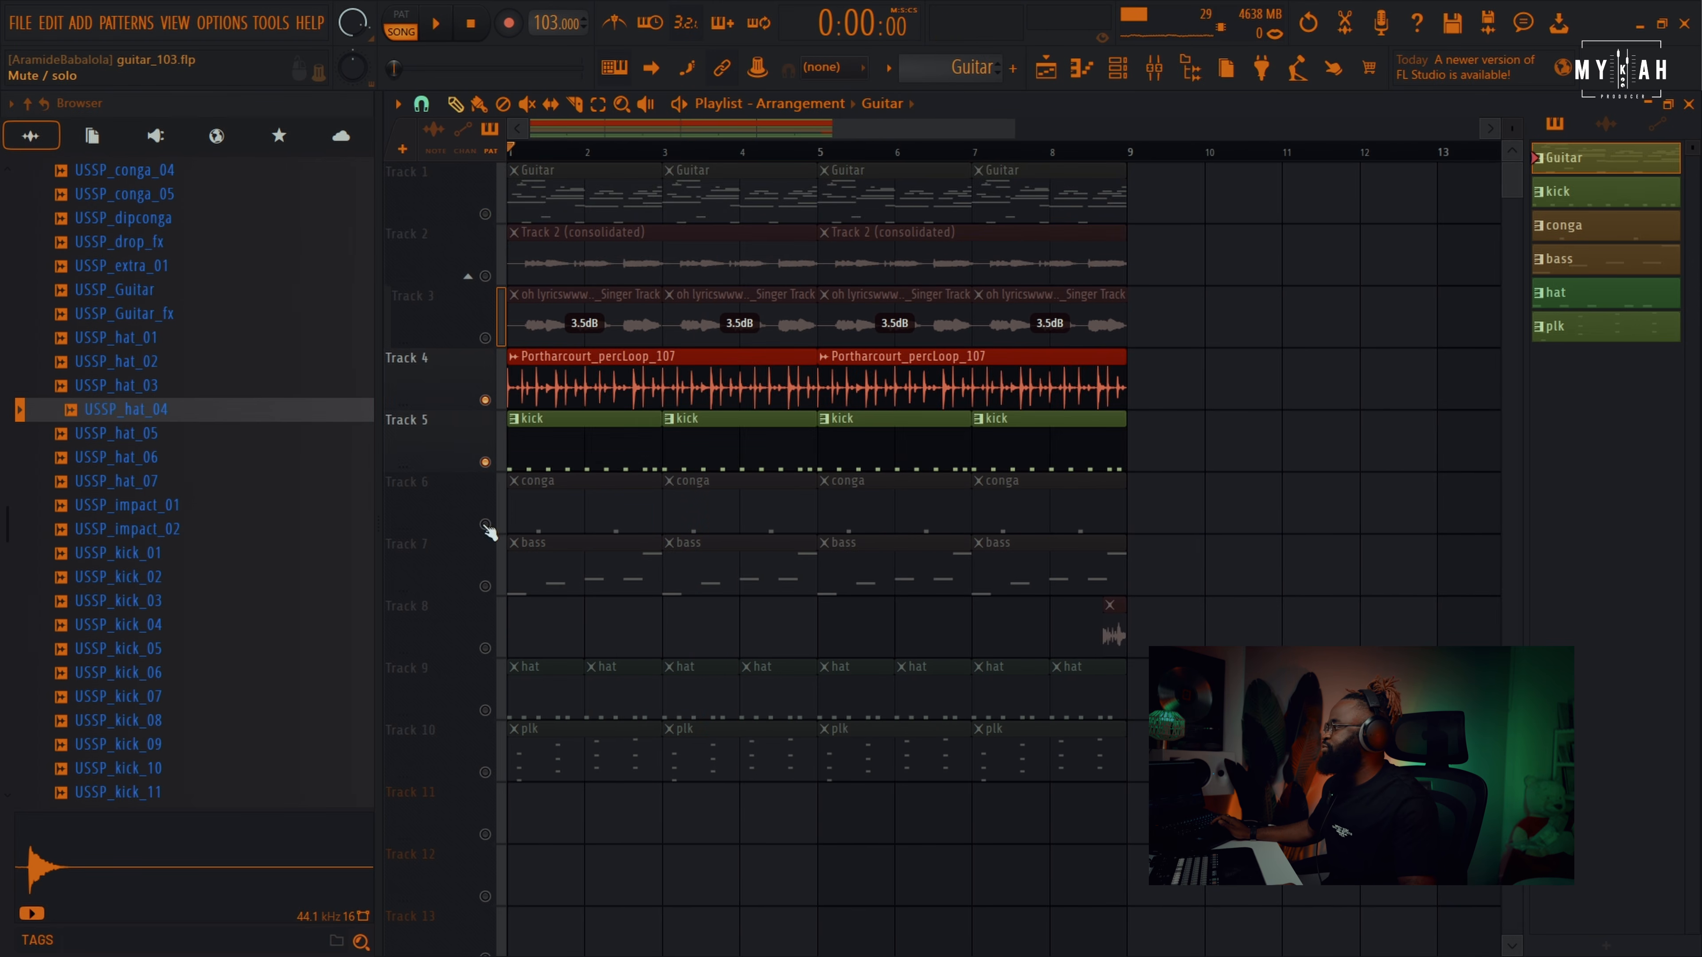
{"action": "left_click", "coordinate": [485, 524]}
{"action": "key", "text": "space"}
{"action": "left_click", "coordinate": [486, 710]}
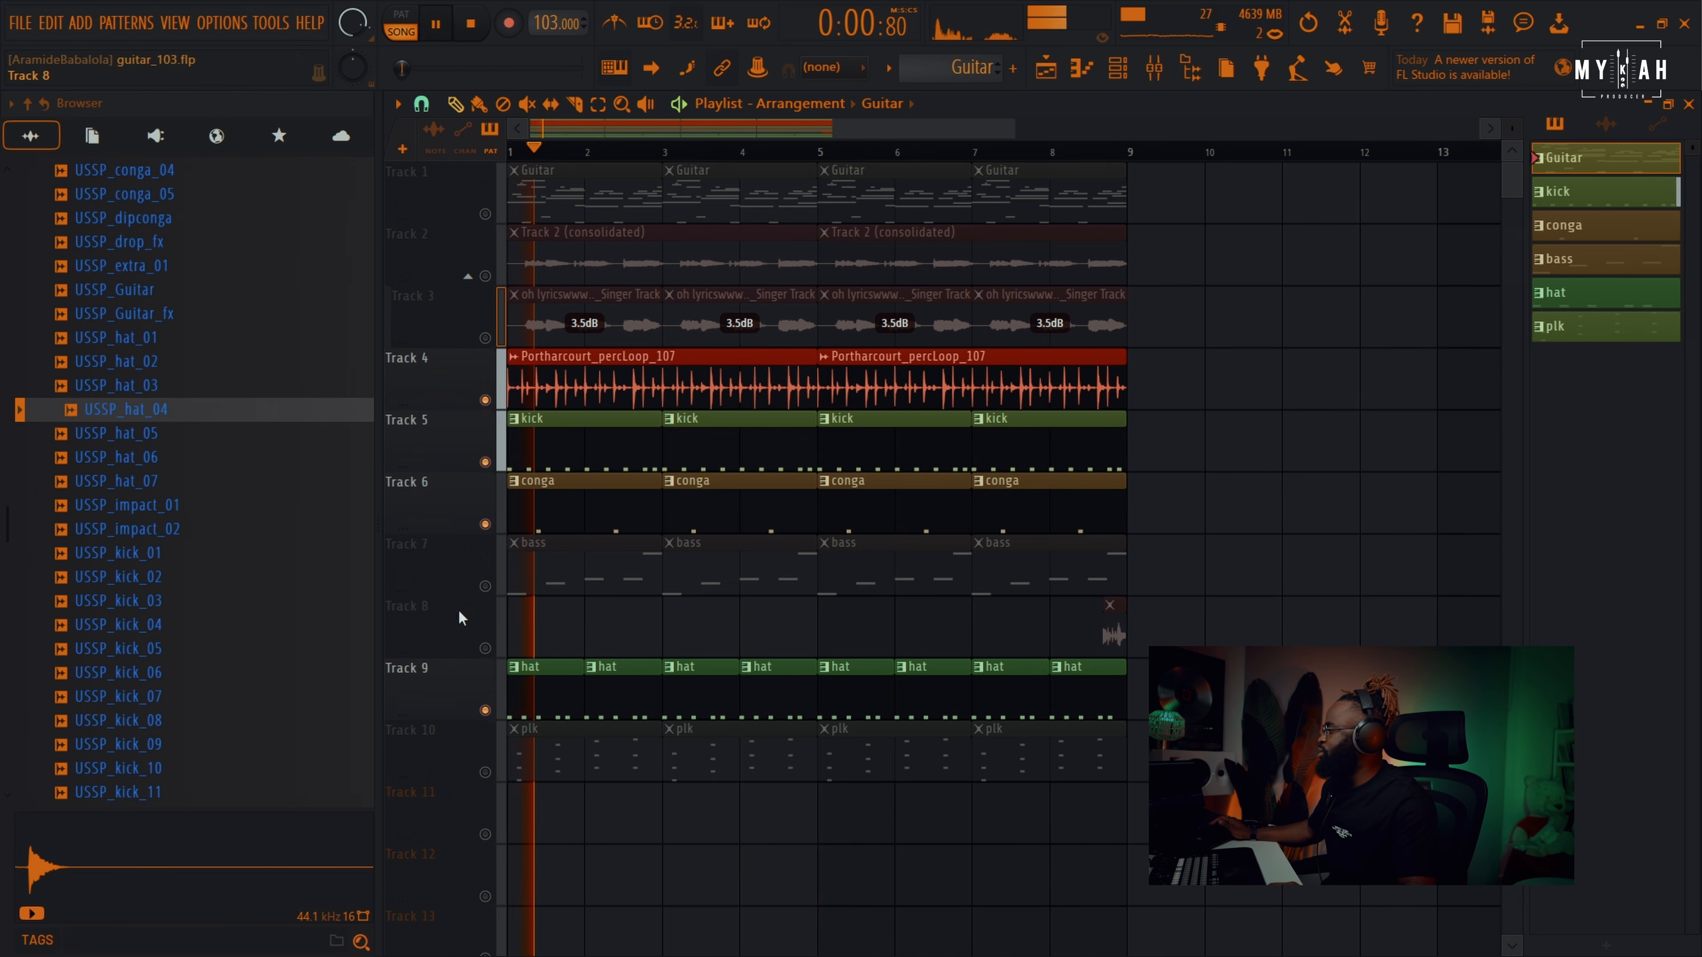
{"action": "left_click", "coordinate": [486, 587]}
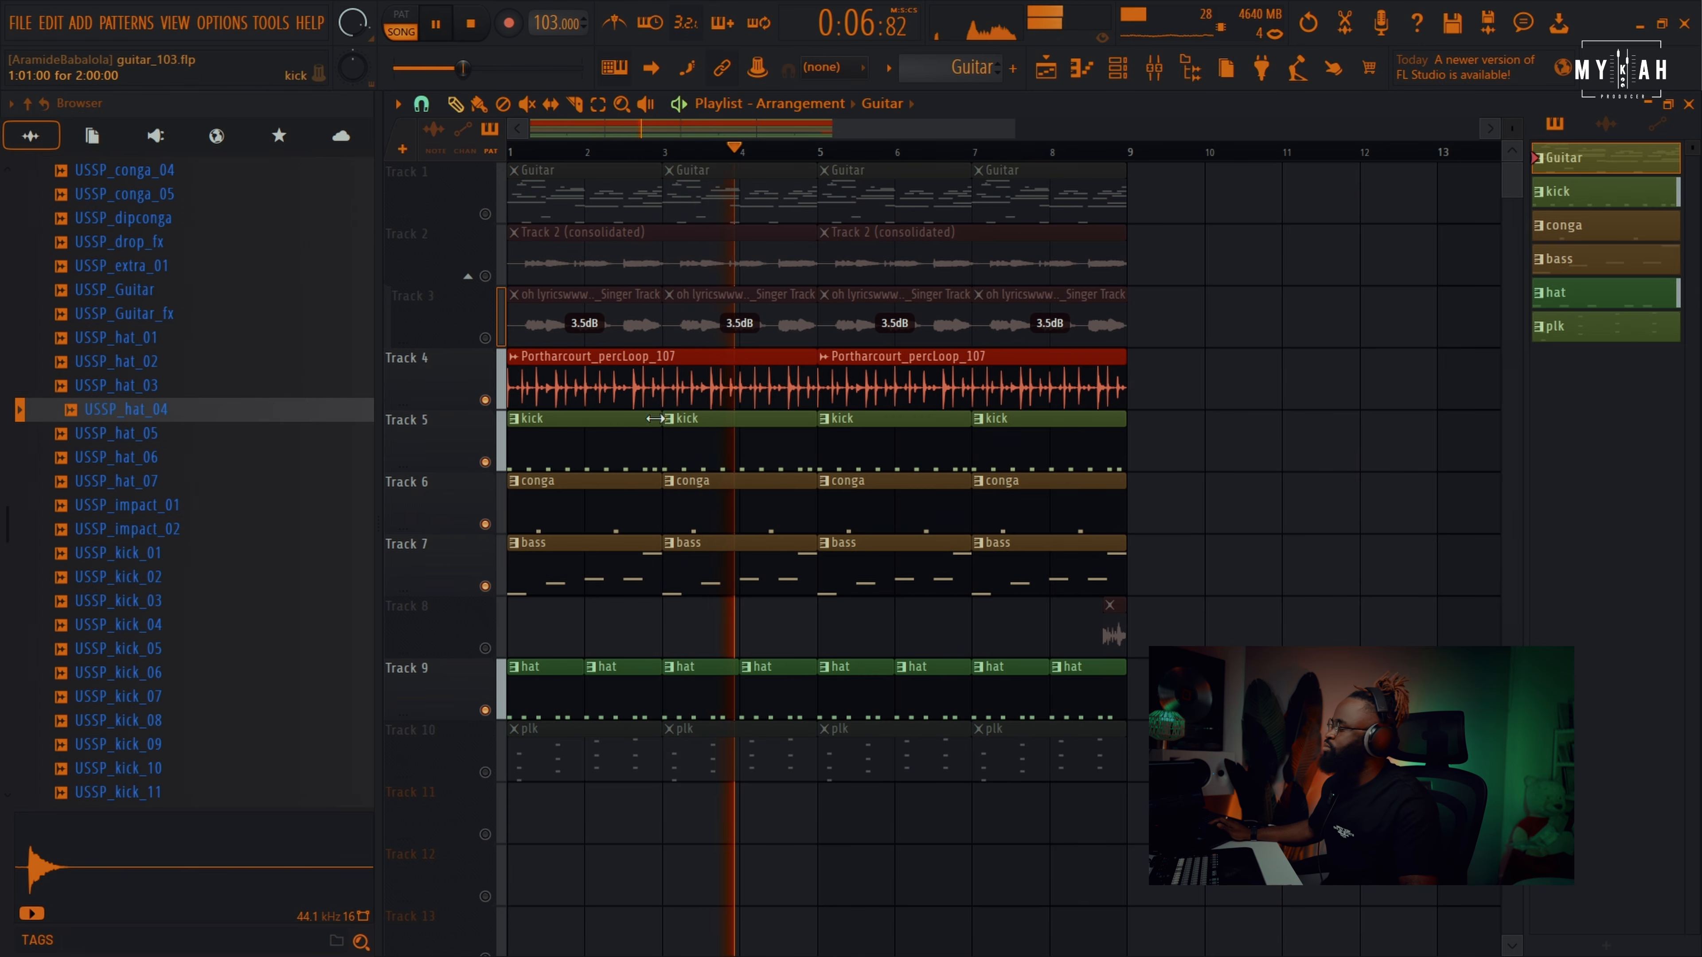
{"action": "left_click", "coordinate": [487, 649]}
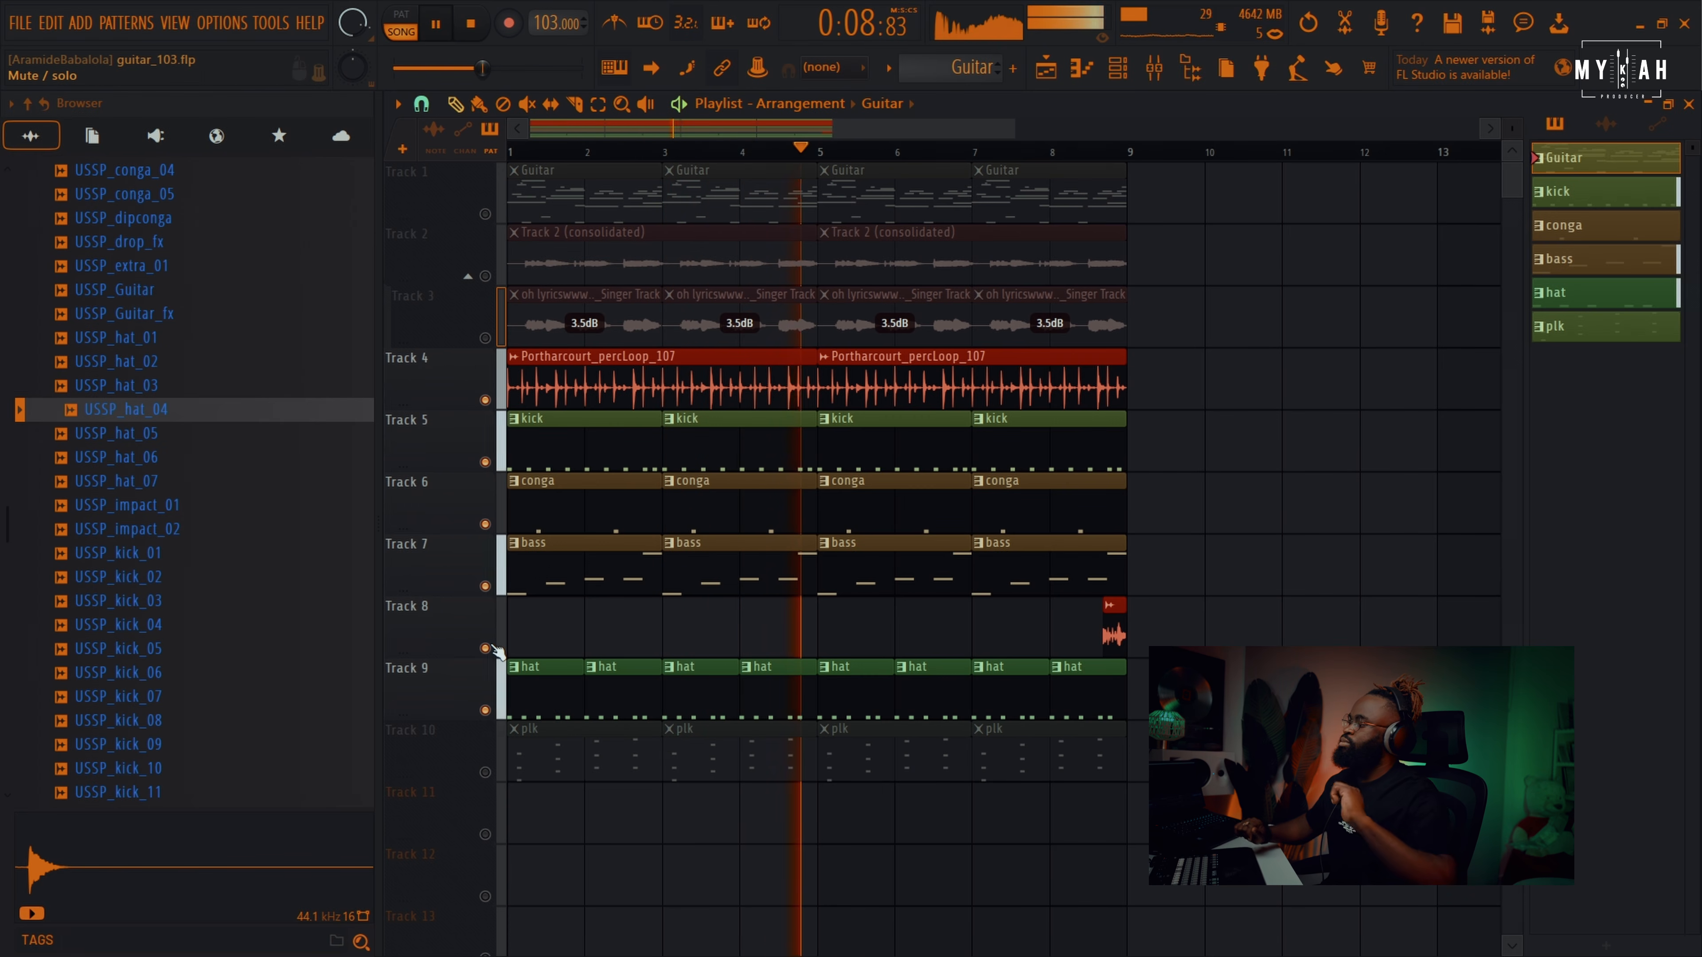